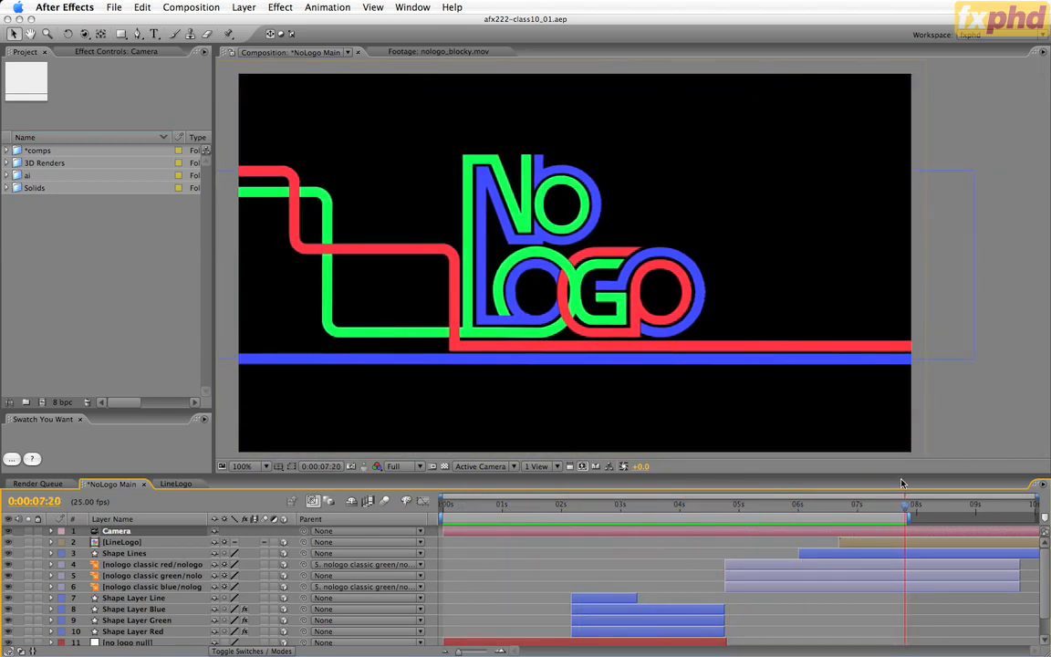
# Switch to Illustrator and examine the flat and extruded versions of the logo lettering in nologo_billo.ai.
pyautogui.press('u')
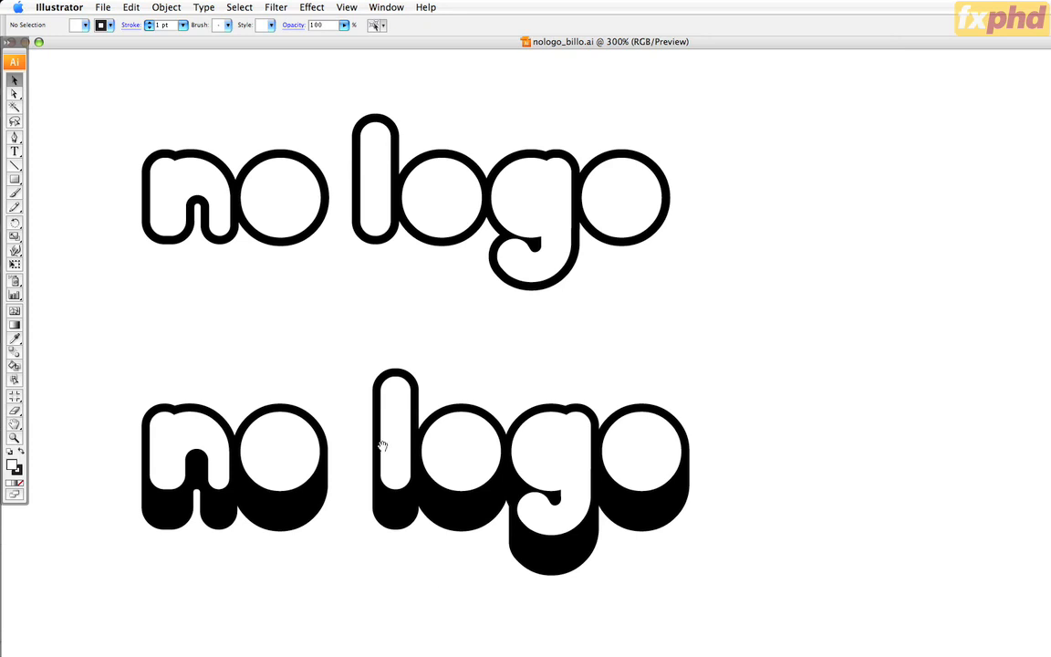
pyautogui.moveTo(432, 587); pyautogui.dragTo(474, 526)
pyautogui.moveTo(824, 252); pyautogui.dragTo(202, 625)
pyautogui.press('super+u')
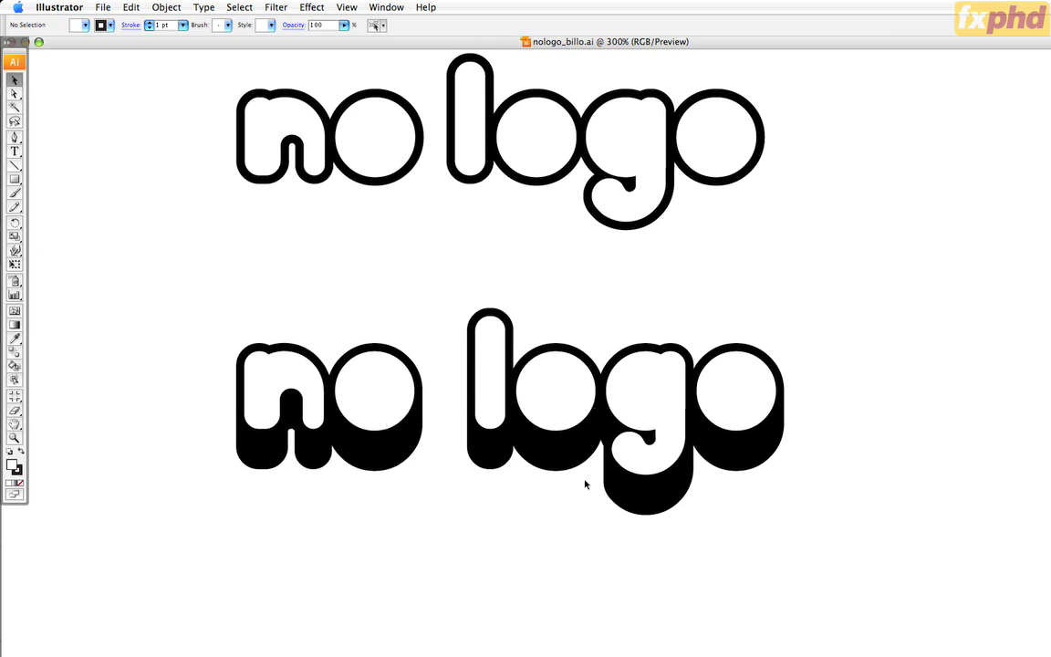
pyautogui.moveTo(567, 294); pyautogui.dragTo(660, 458)
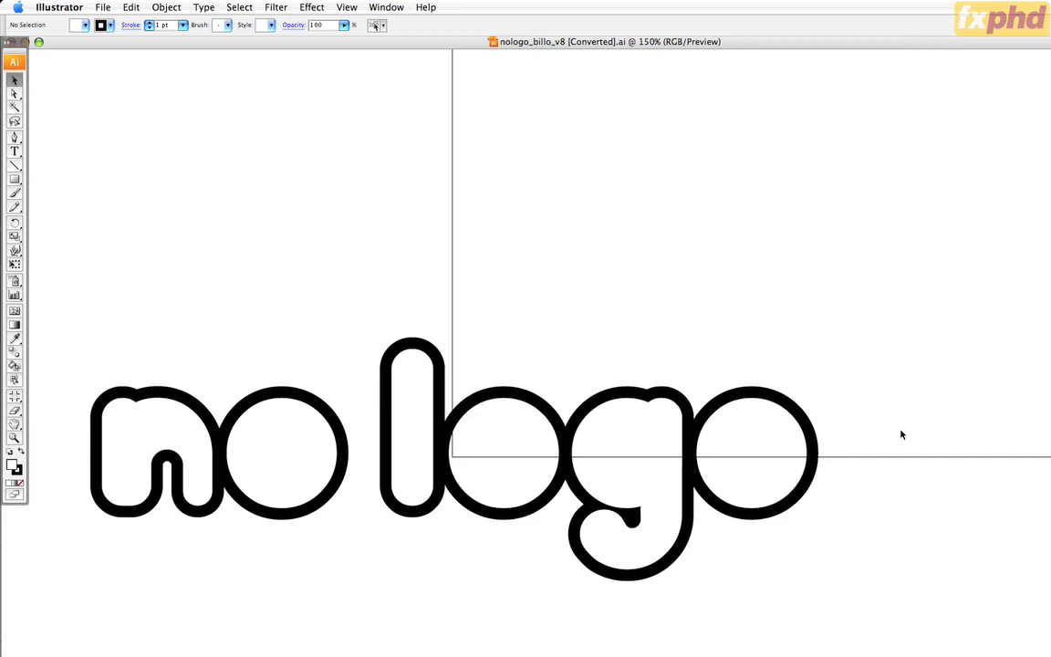
# Inspect the lettering's compound paths in Outline view in nologo_billo_v8 [Converted].ai, with the rulers shown.
pyautogui.click(813, 476)
pyautogui.press('super+y')
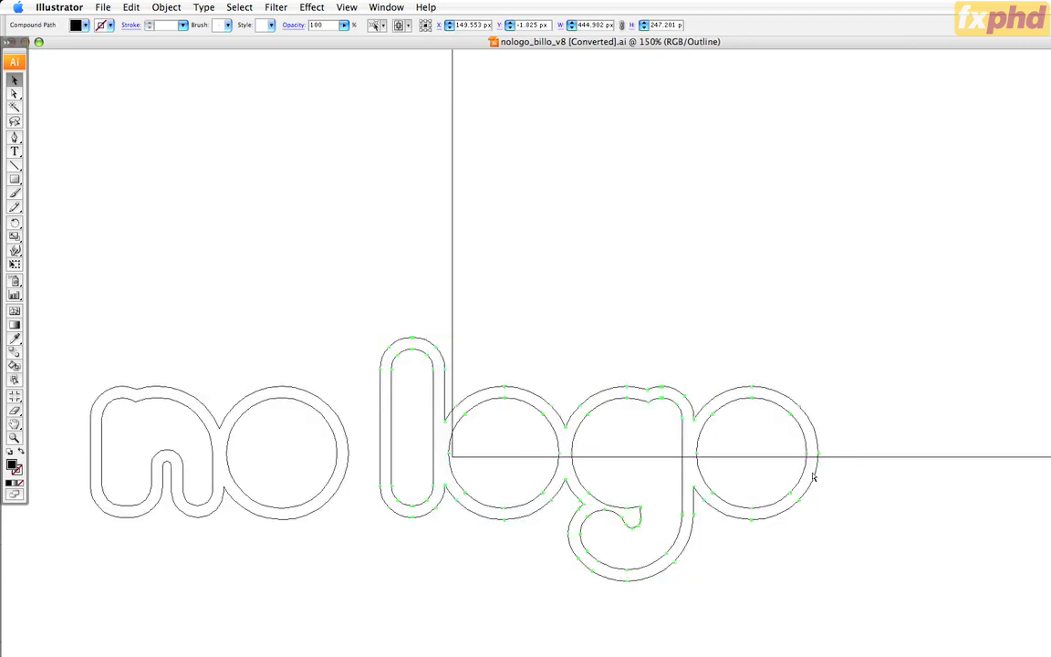
pyautogui.click(887, 442)
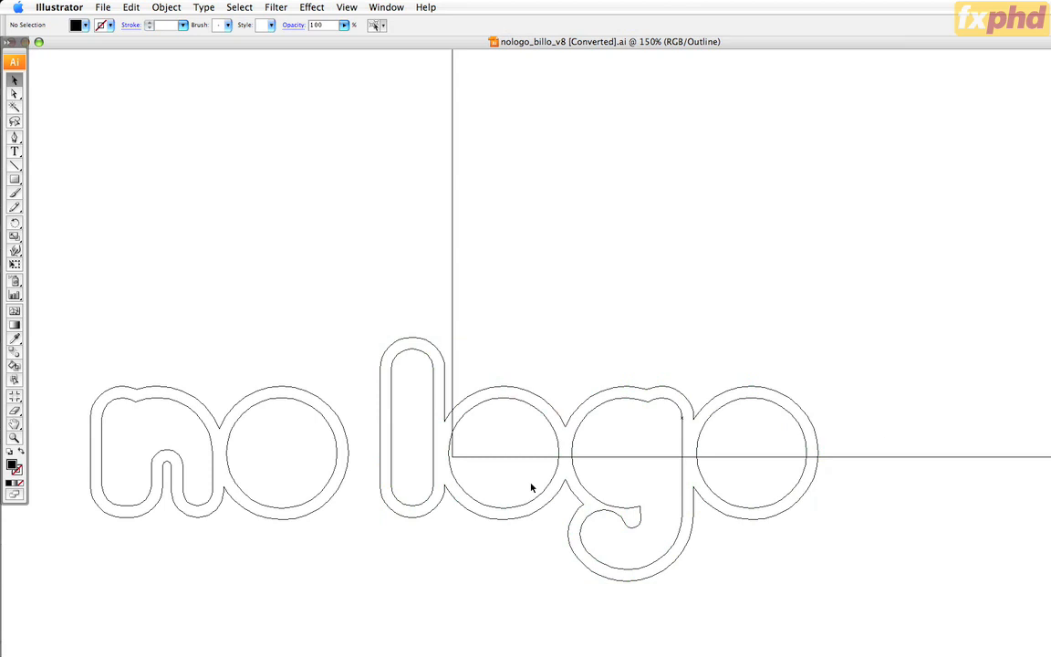
pyautogui.press('super+r')
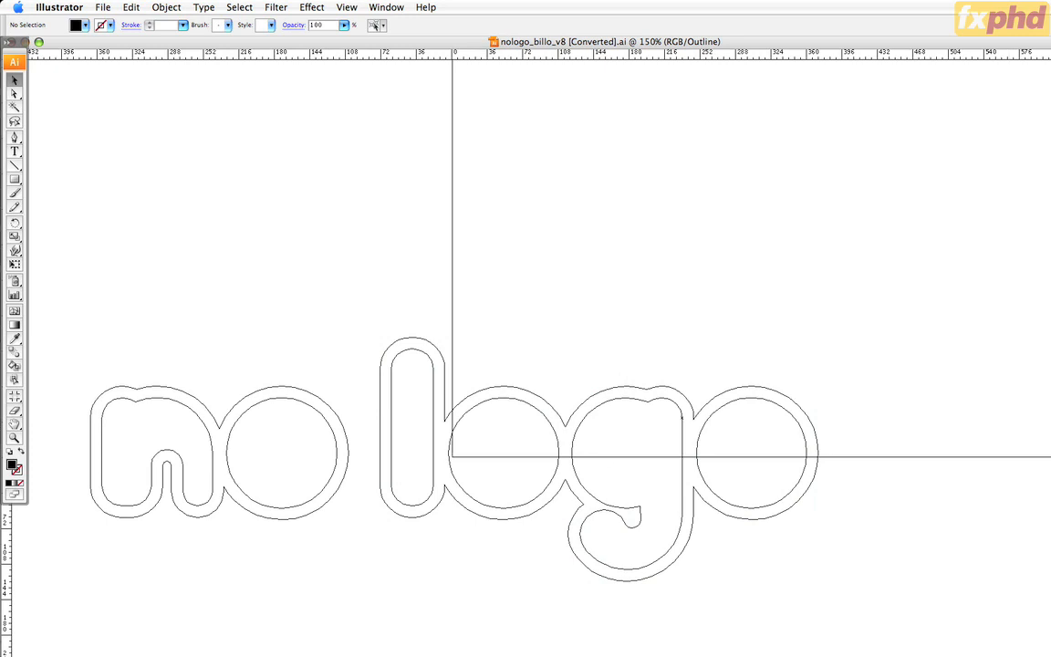
pyautogui.press('super+y')
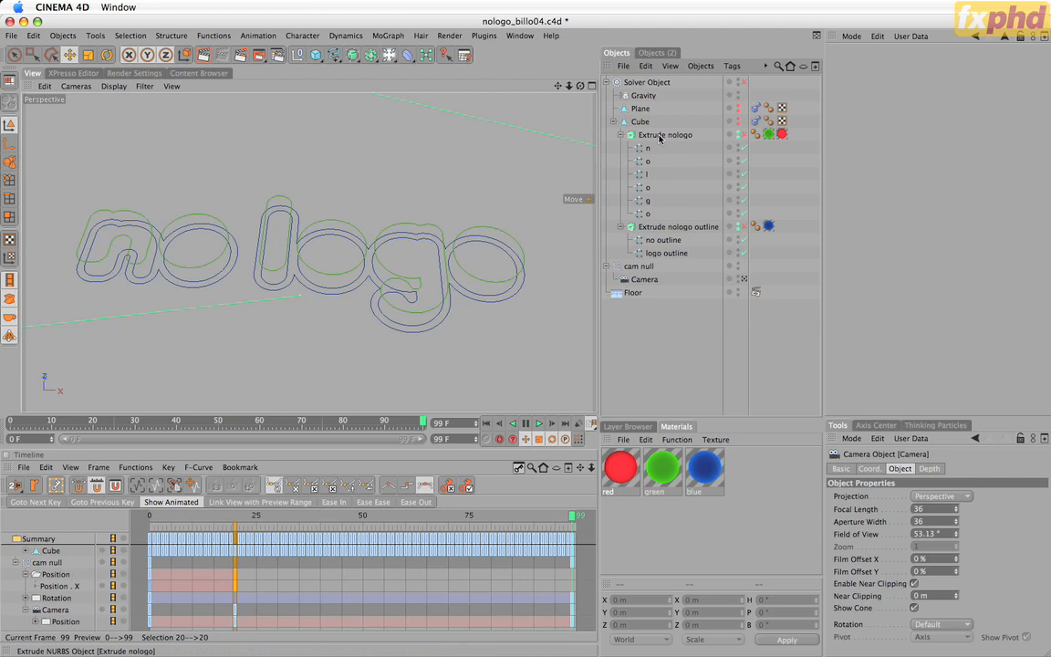
# In CINEMA 4D, enable the Extrude nologo outline and Extrude nologo generators so the lettering is extruded in 3D.
pyautogui.click(662, 230)
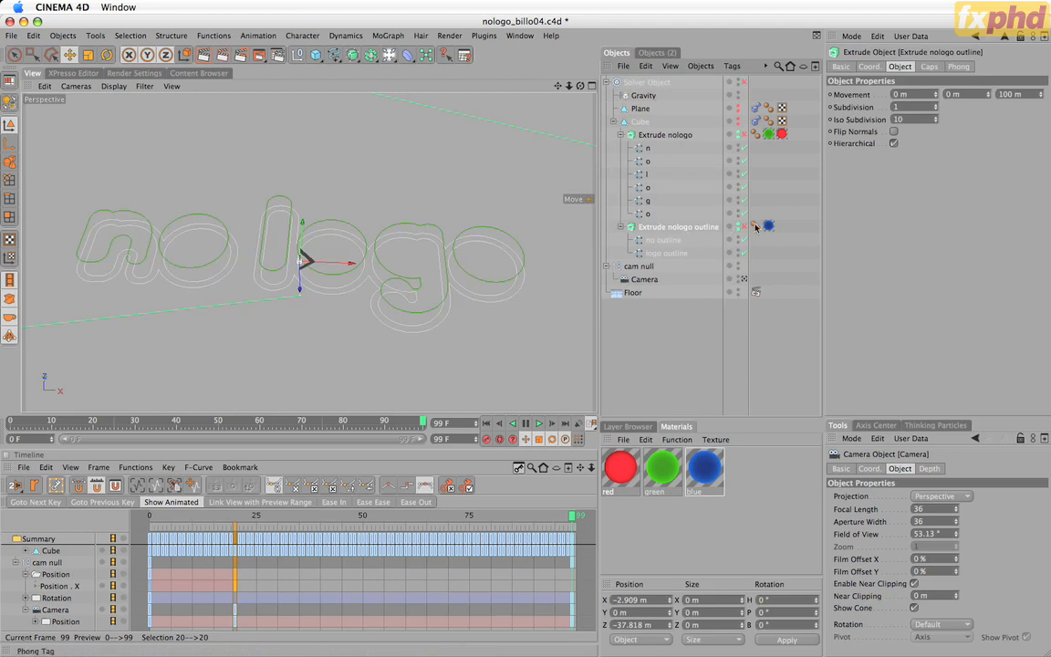
pyautogui.click(744, 228)
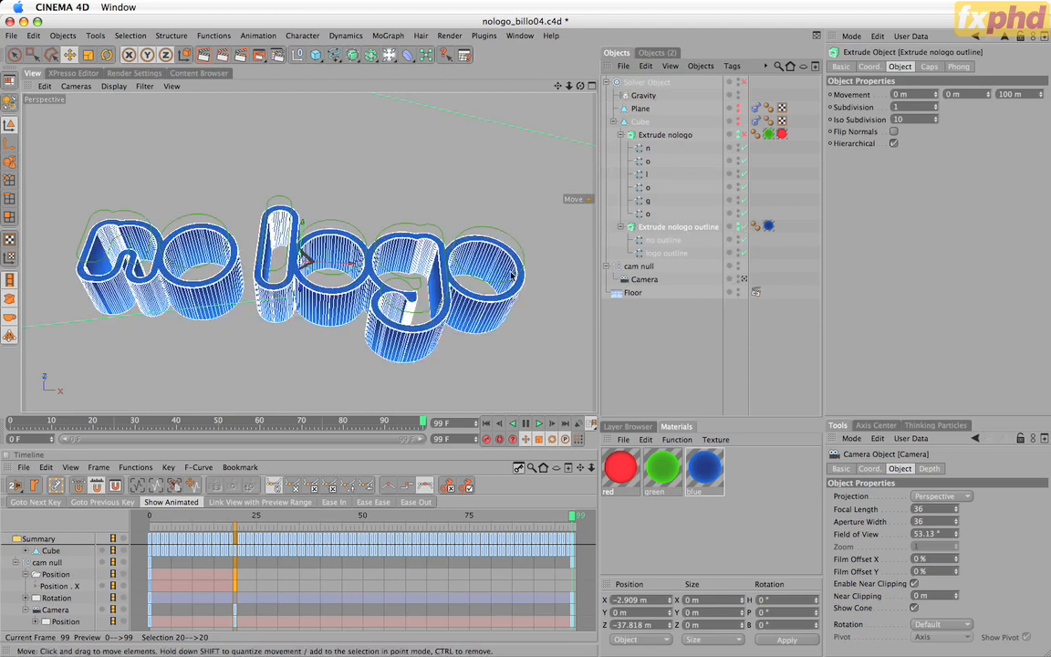
pyautogui.moveTo(581, 85); pyautogui.dragTo(597, 391)
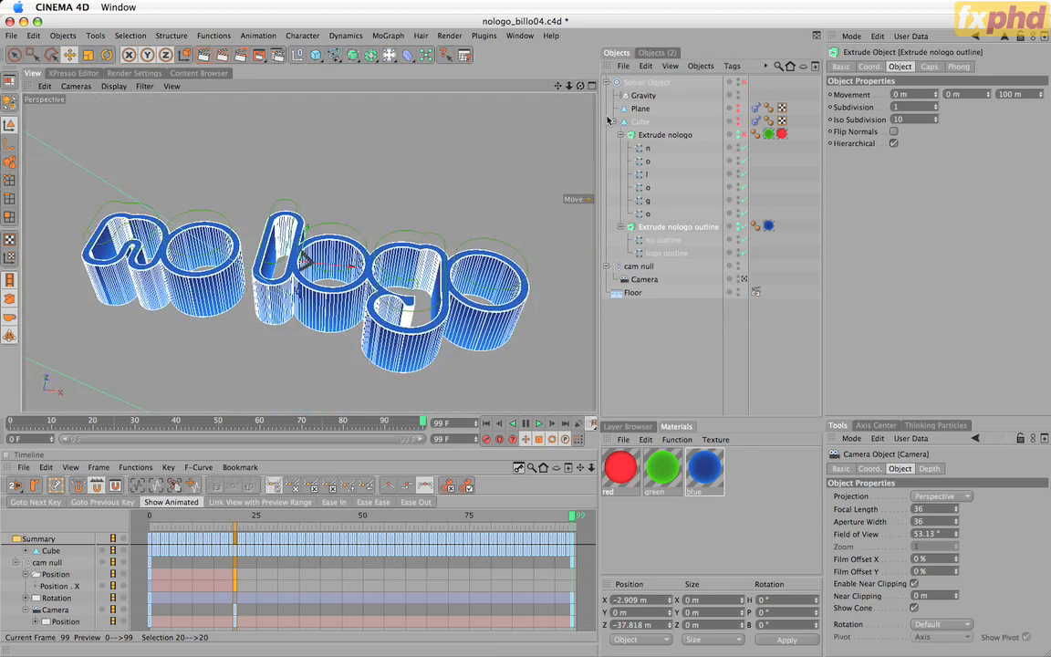
pyautogui.click(746, 135)
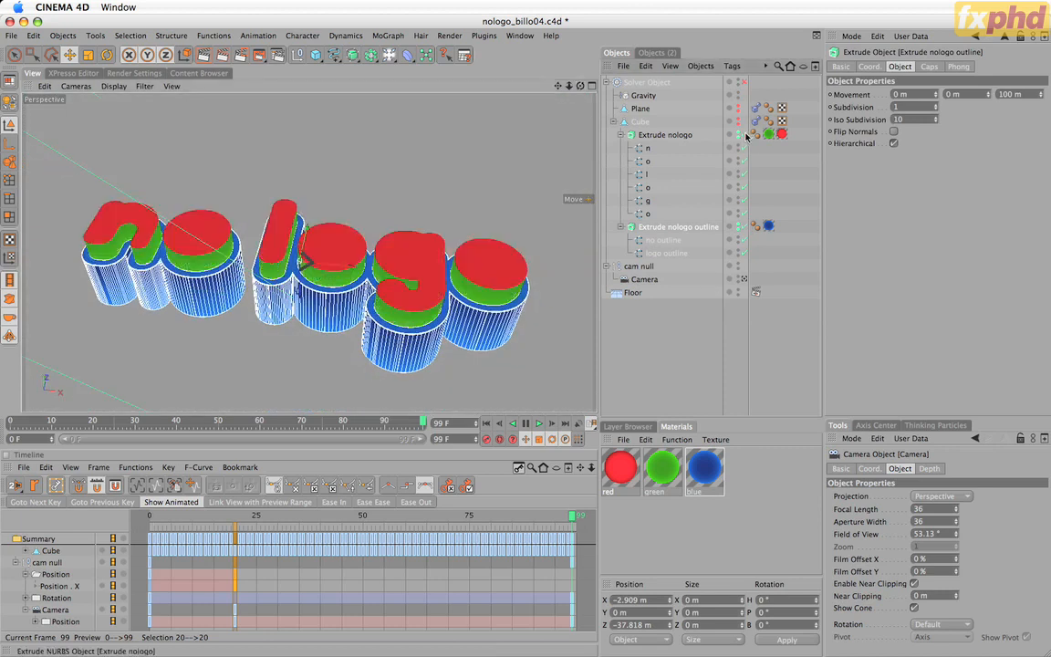
pyautogui.click(689, 342)
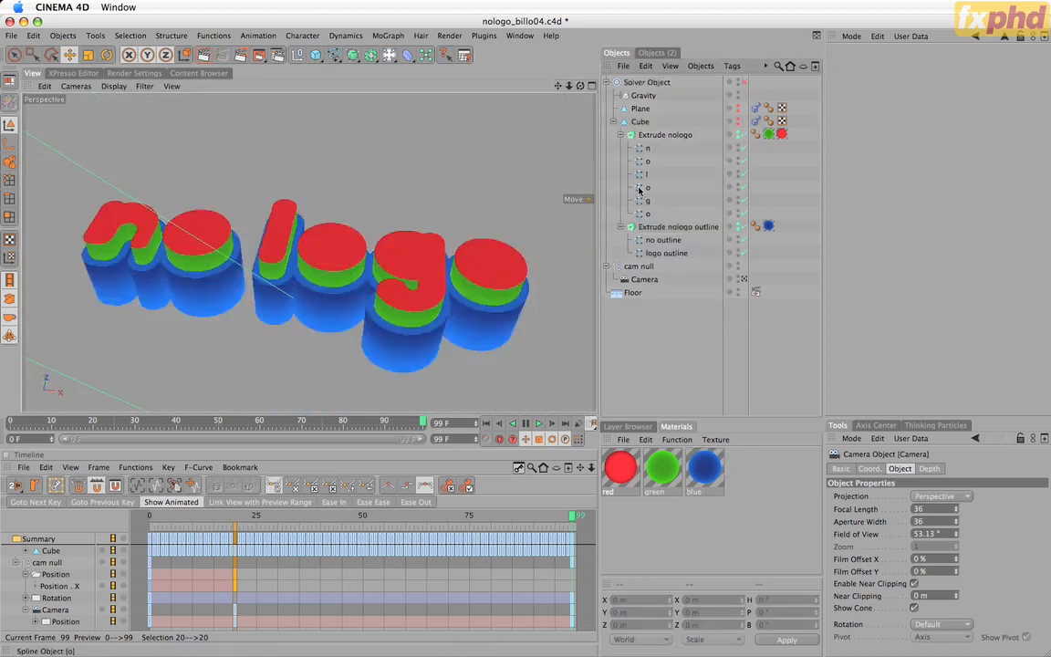
# Try moving the Extrude nologo letters farther out of the blue outline to about -135 m in Z, and undo the move.
pyautogui.click(284, 230)
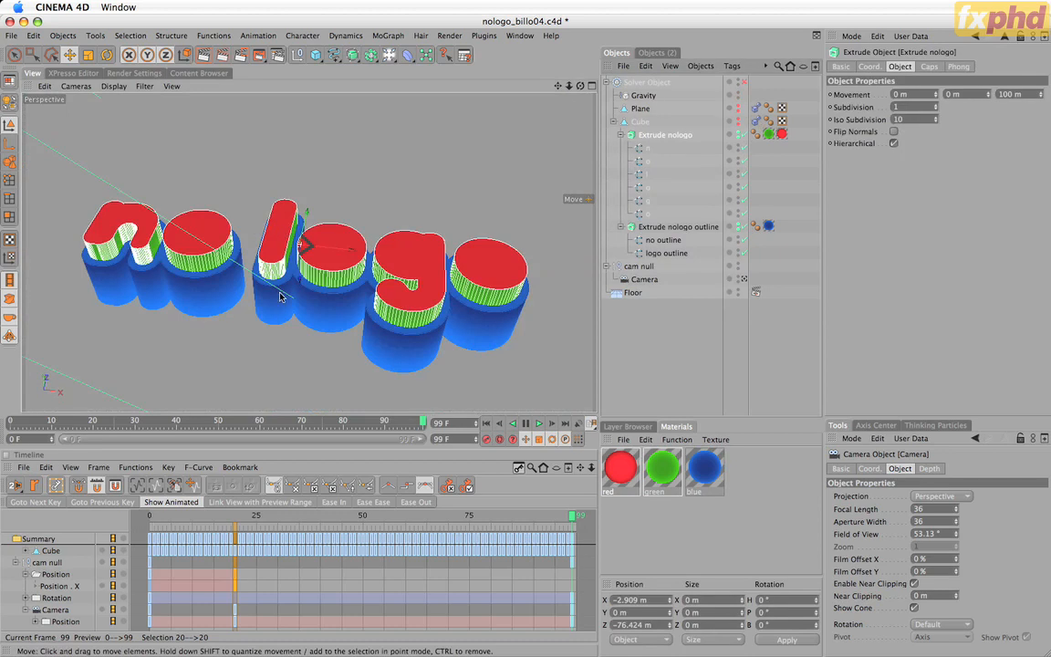
pyautogui.moveTo(300, 280)
pyautogui.mouseDown()
pyautogui.moveTo(300, 309)
pyautogui.moveTo(300, 239)
pyautogui.moveTo(305, 300)
pyautogui.moveTo(299, 279)
pyautogui.mouseUp()
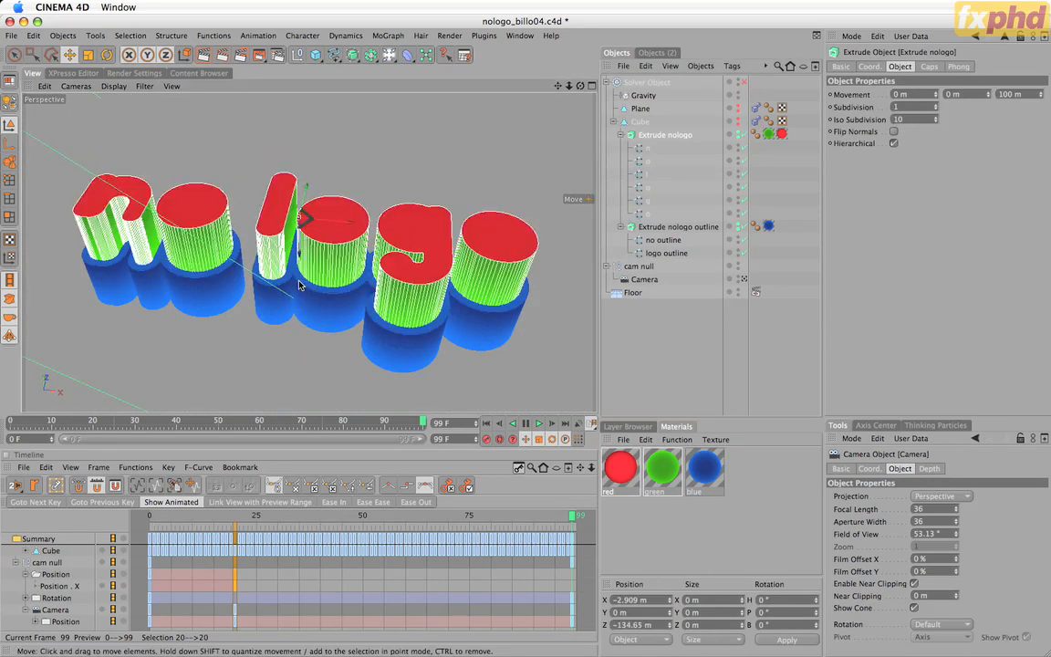
pyautogui.press('super+z')
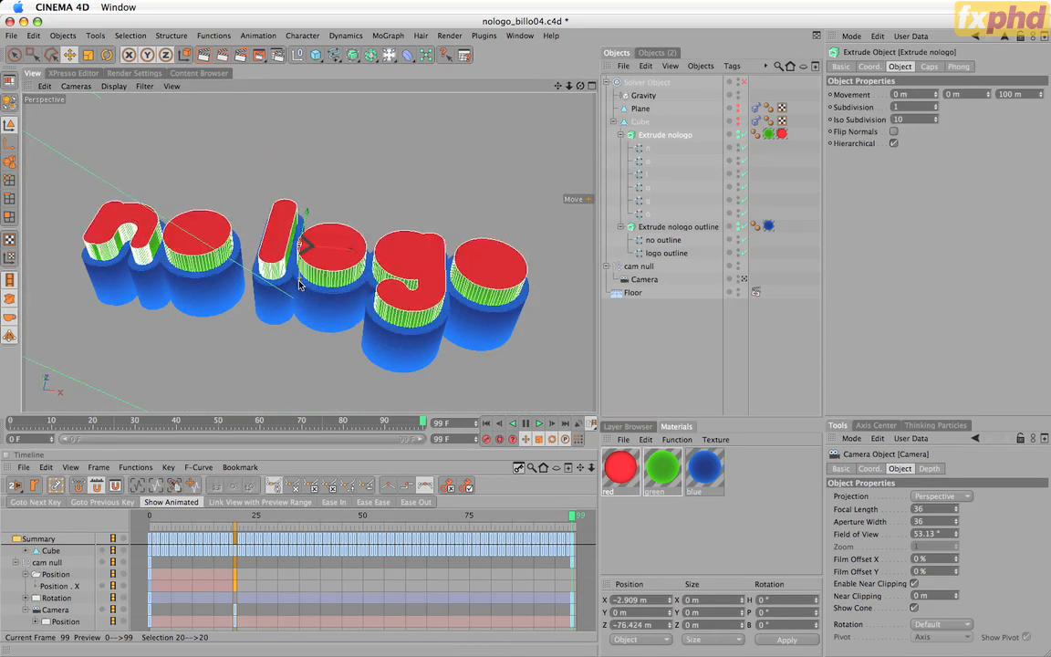
pyautogui.click(642, 360)
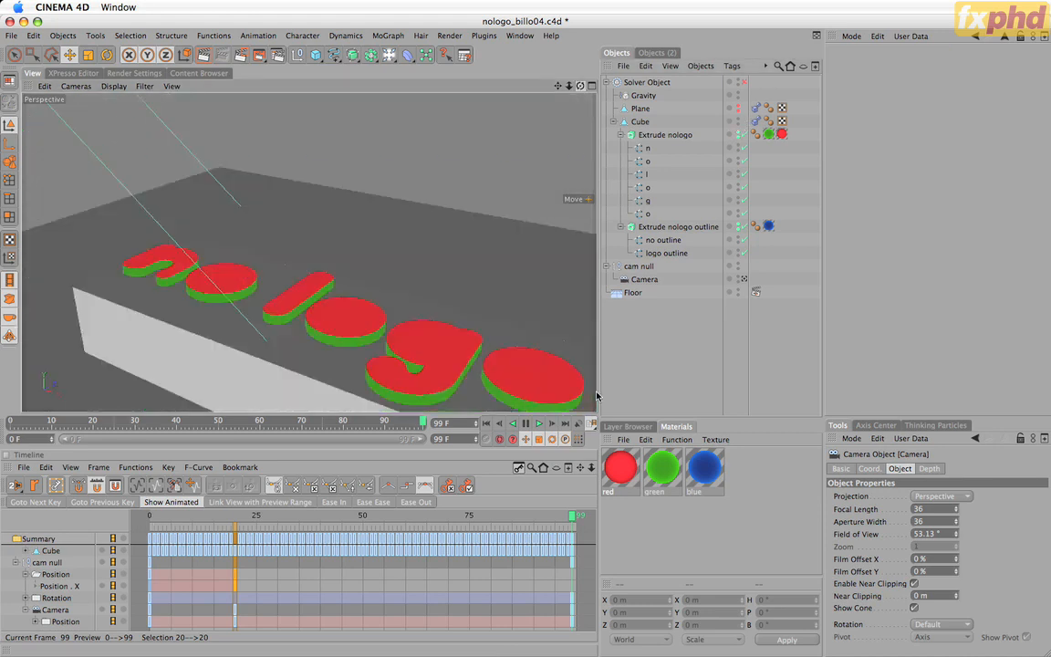
# Collapse both extrude groups under the Cube and view the mass settings of the Cube's Rigid Body Dynamic tag.
pyautogui.click(639, 121)
pyautogui.moveTo(569, 85); pyautogui.dragTo(595, 400)
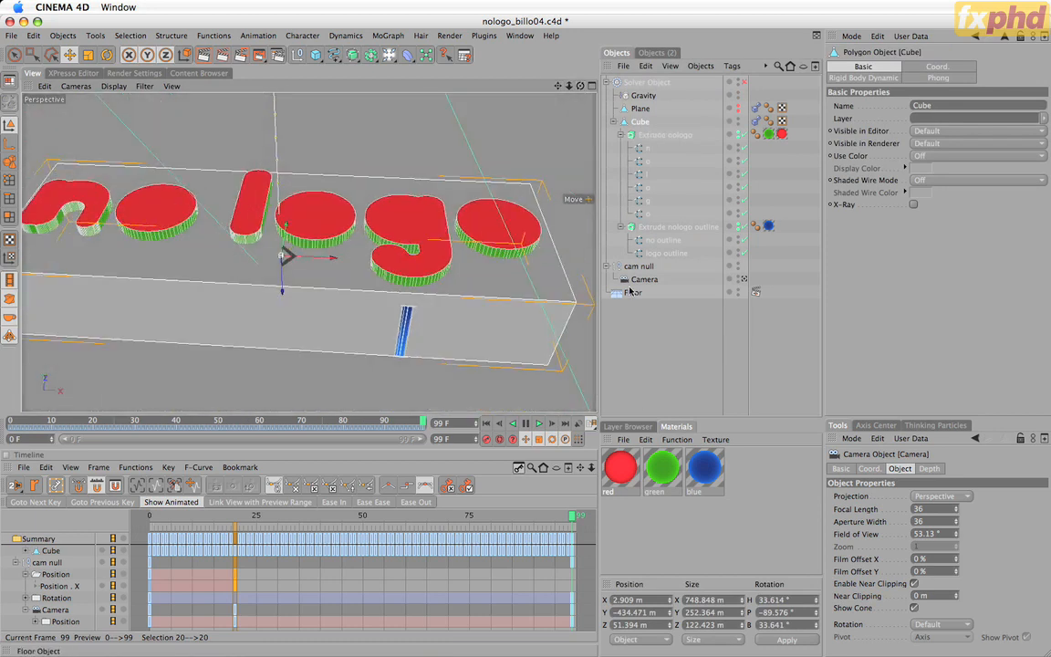
pyautogui.click(620, 134)
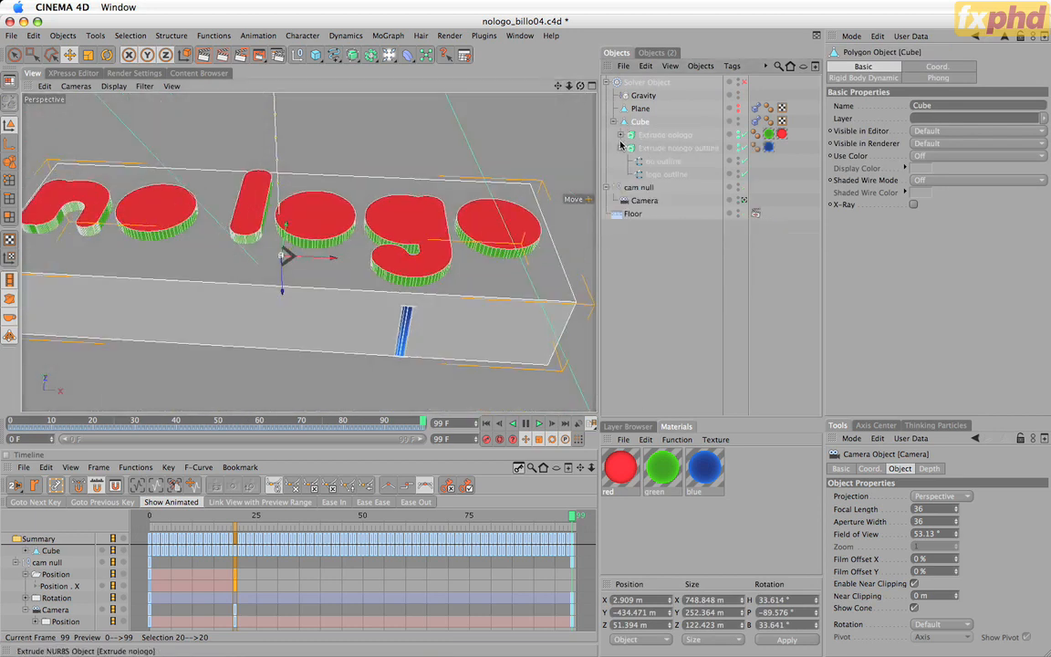
pyautogui.click(622, 148)
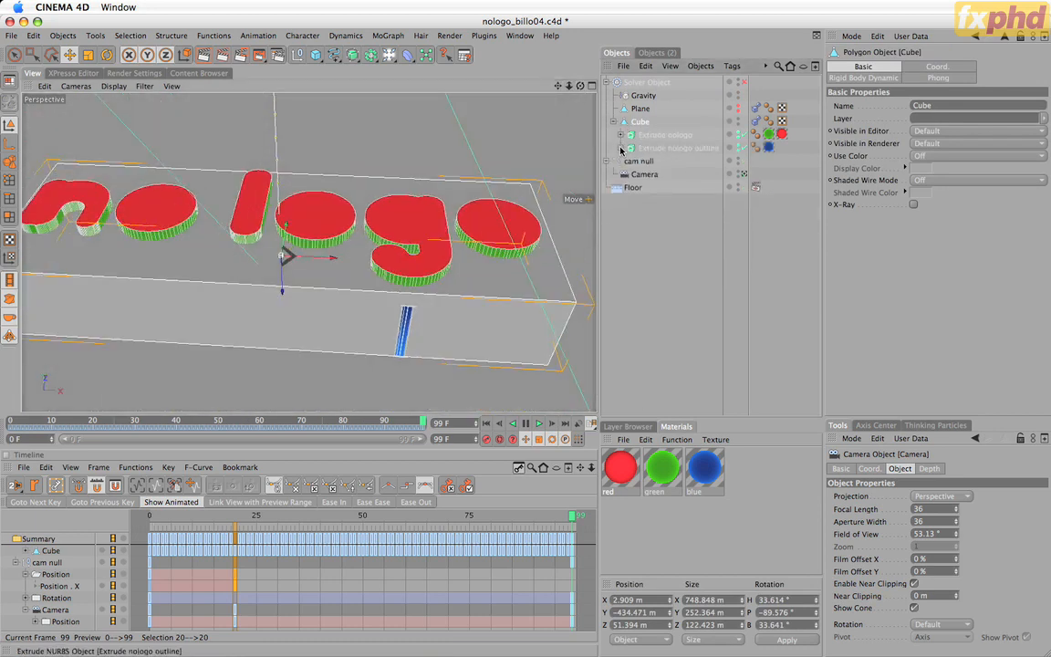
pyautogui.click(756, 122)
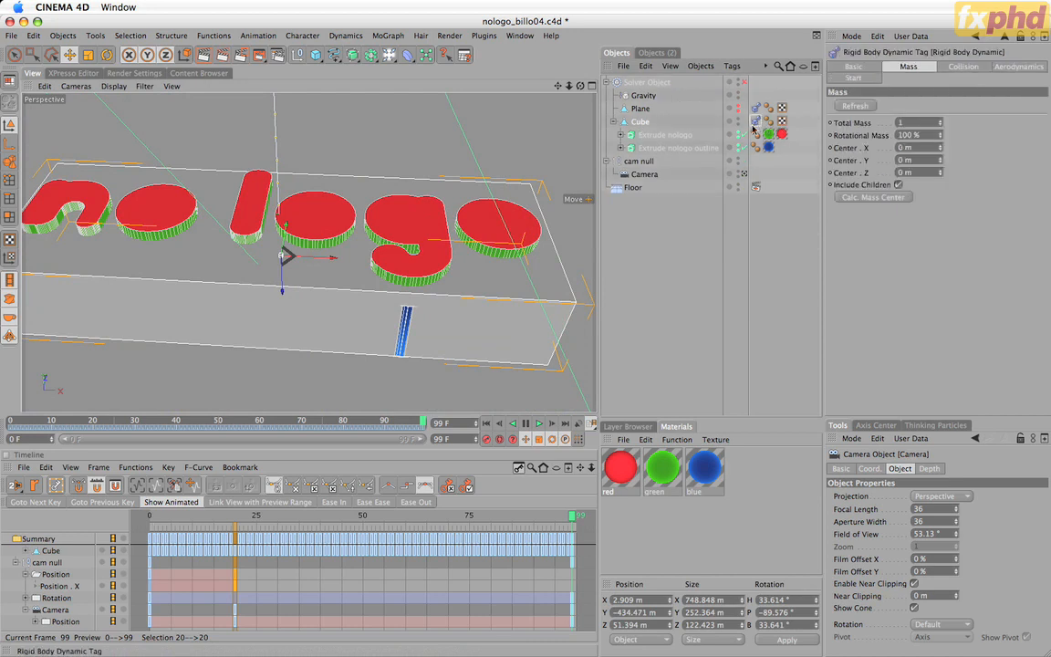
# Make the Plane visible in the editor and renderer and view it beneath the logo box.
pyautogui.click(636, 110)
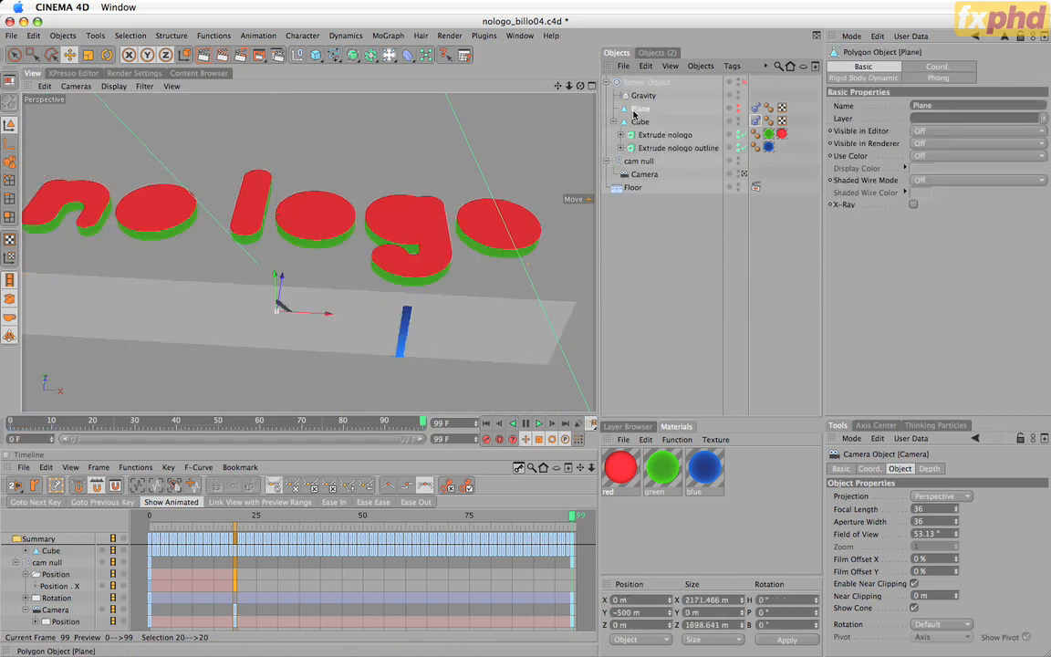
pyautogui.click(739, 108)
pyautogui.scroll(-5, 584, 392)
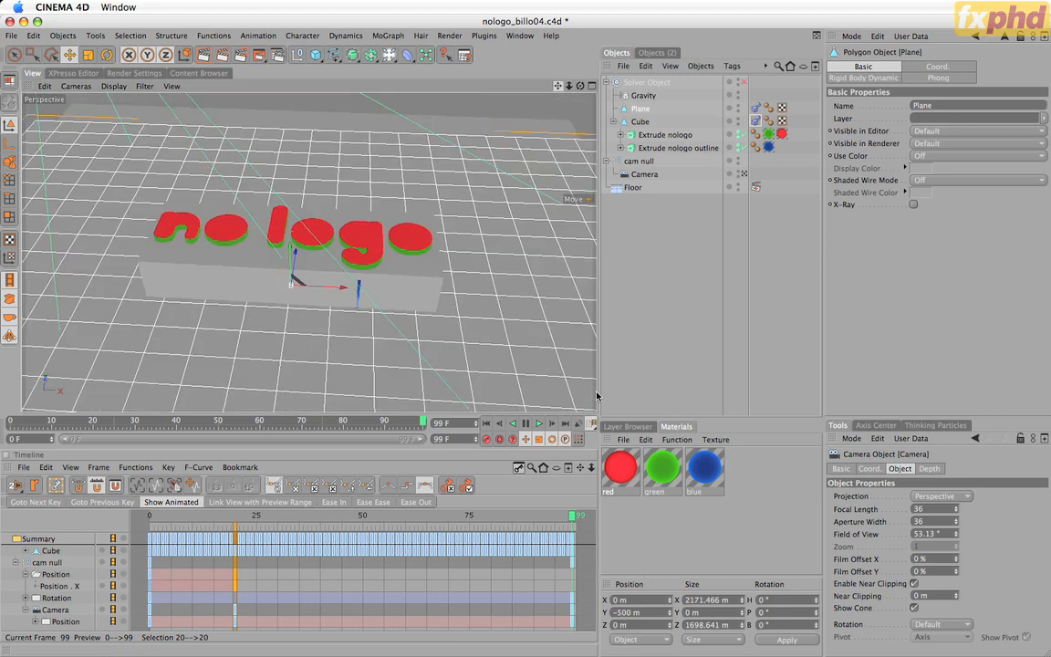
pyautogui.scroll(-3, 597, 395)
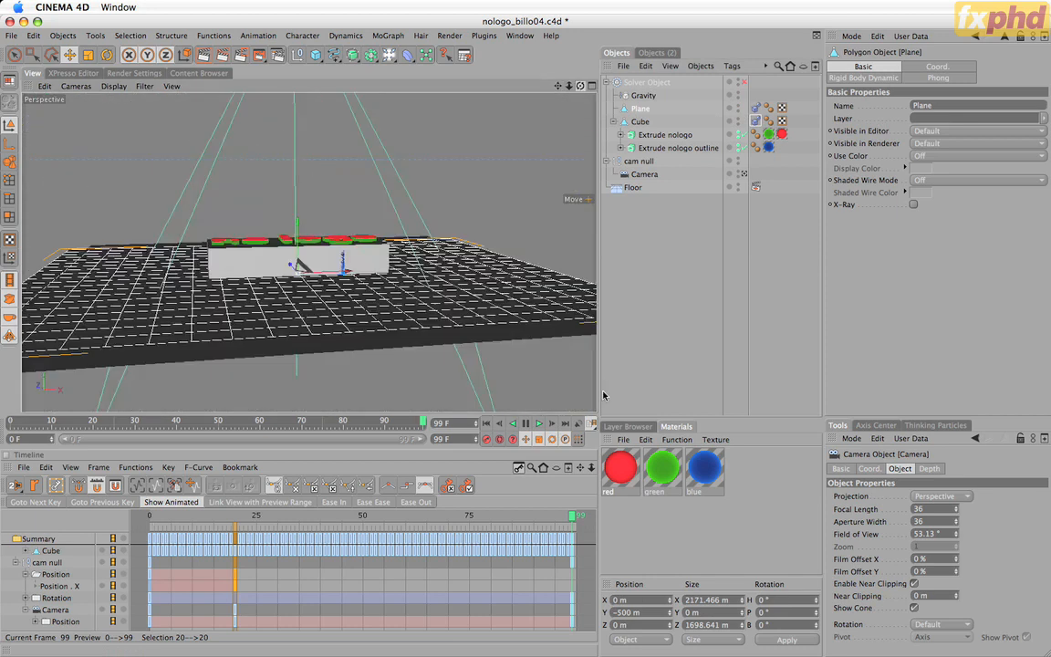
pyautogui.moveTo(603, 395); pyautogui.dragTo(612, 137)
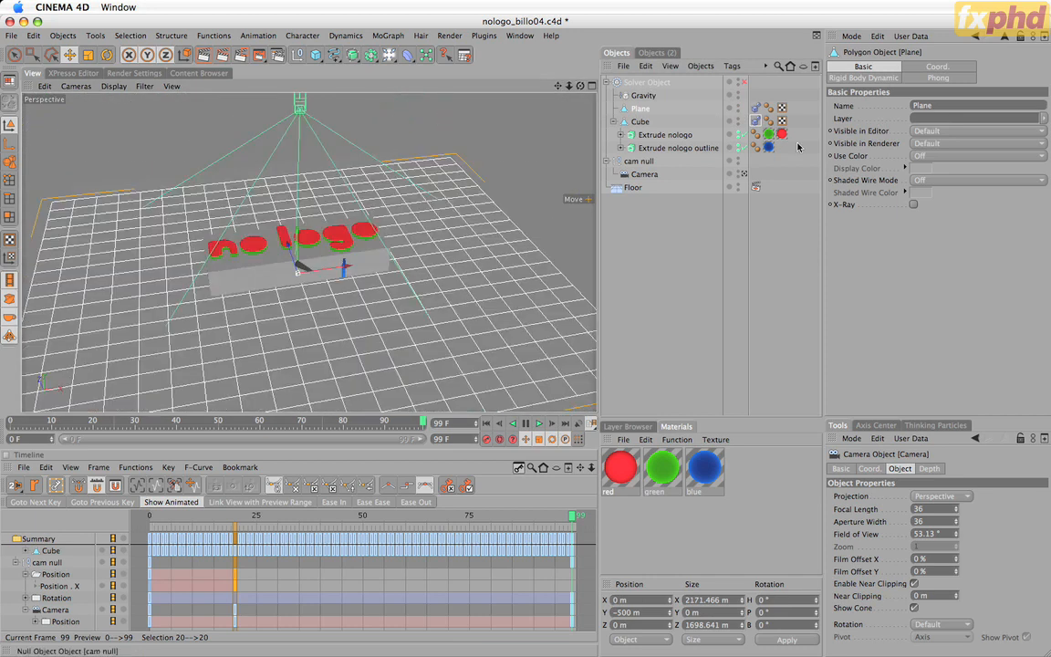
# Review the mass settings of the Plane's Rigid Body Dynamic tag, the Gravity field settings and the Cube object.
pyautogui.click(756, 108)
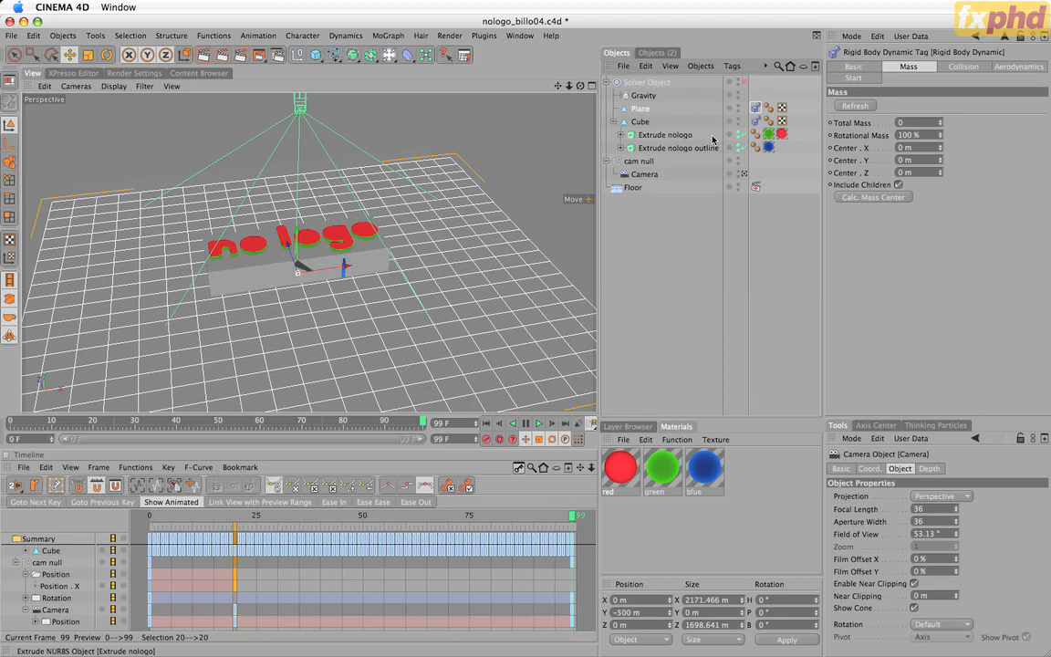
pyautogui.click(627, 83)
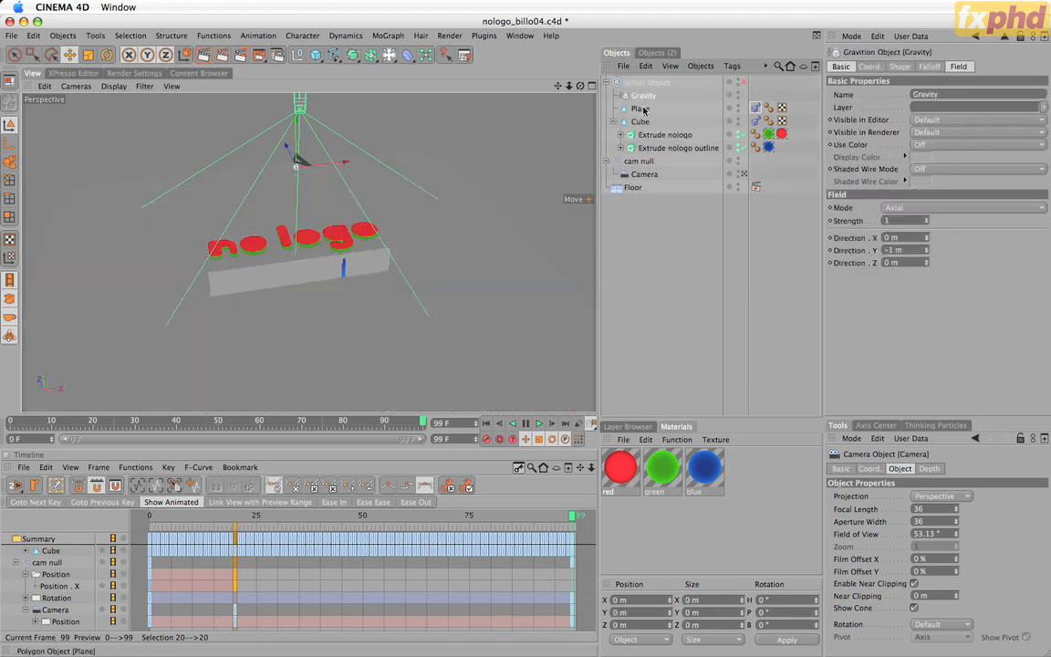
pyautogui.click(640, 122)
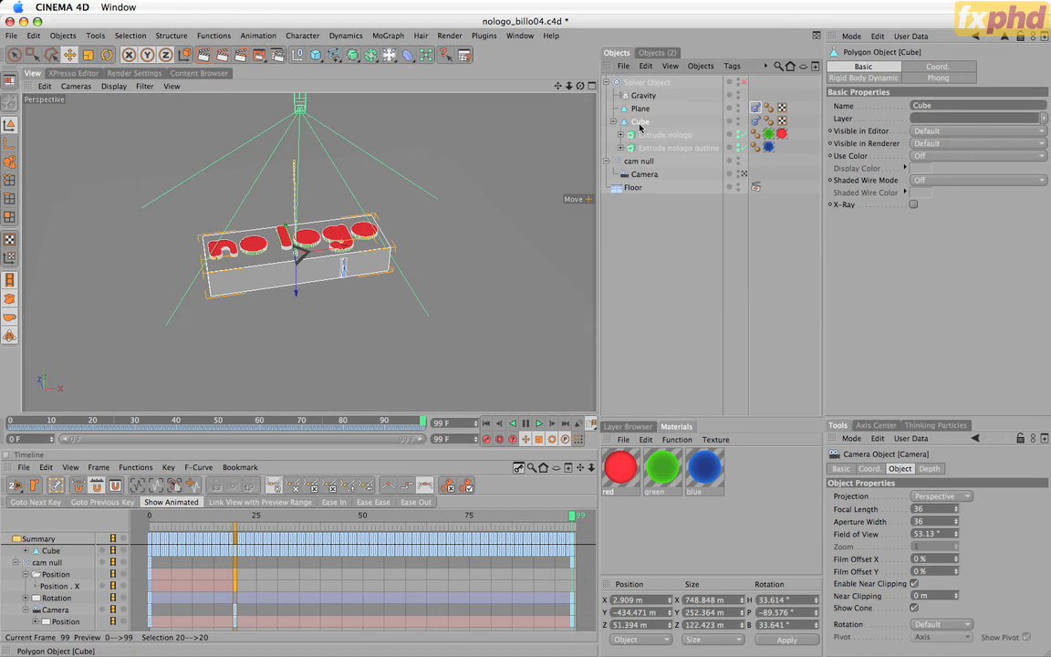
# View the shared collision settings of the Plane's and Cube's Rigid Body Dynamic tags.
pyautogui.click(758, 108)
pyautogui.keyDown('shift'); pyautogui.click(758, 121); pyautogui.keyUp('shift')
pyautogui.click(974, 68)
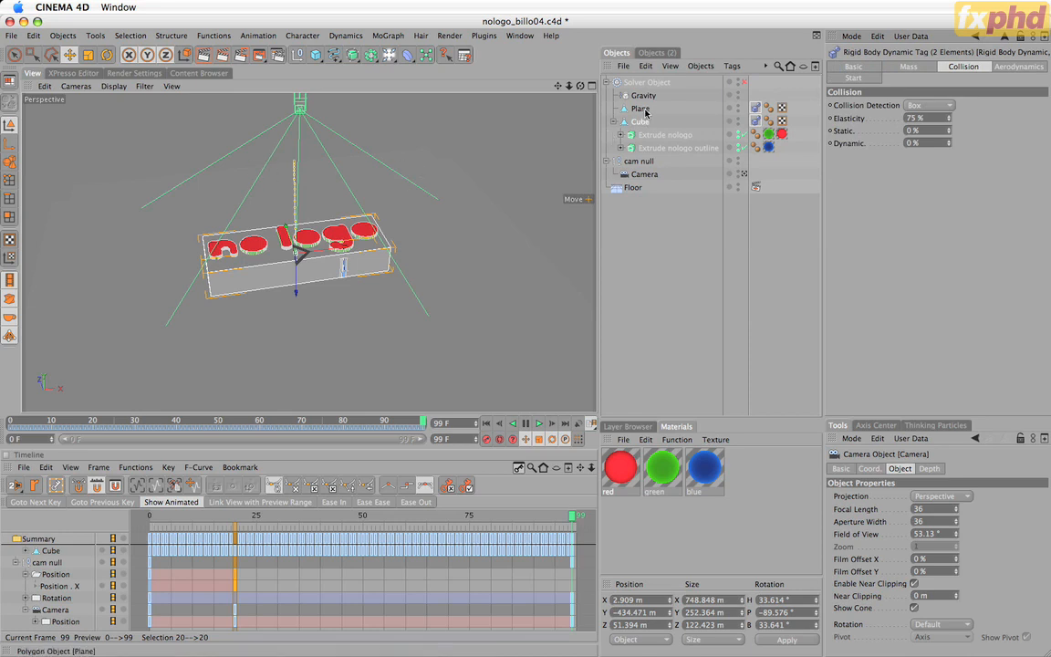
pyautogui.click(630, 256)
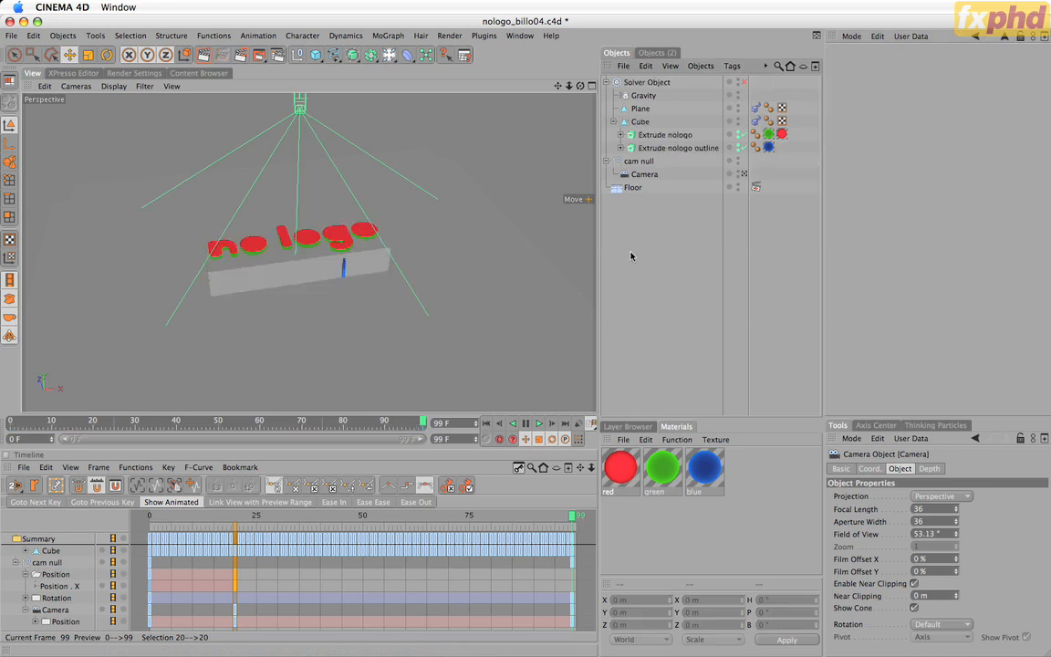
# Look through the scene's Camera and hide the Plane and Cube in the editor and renderer.
pyautogui.click(743, 174)
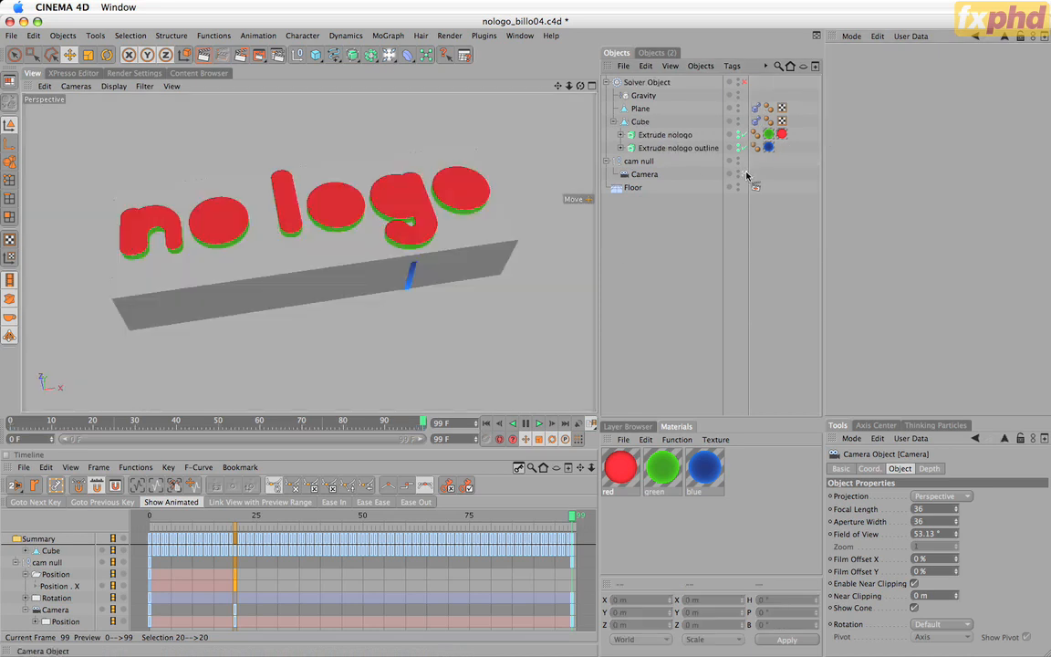
pyautogui.click(739, 113)
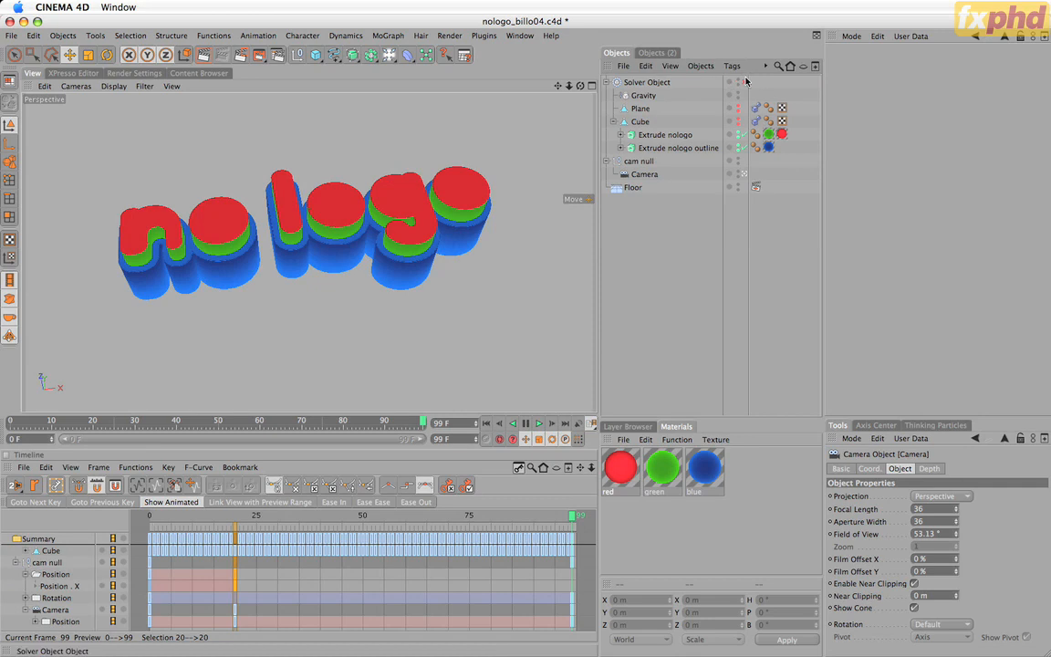
# Review the Solver Object's settings and locate the Bake Solver command among the dynamics commands.
pyautogui.click(745, 81)
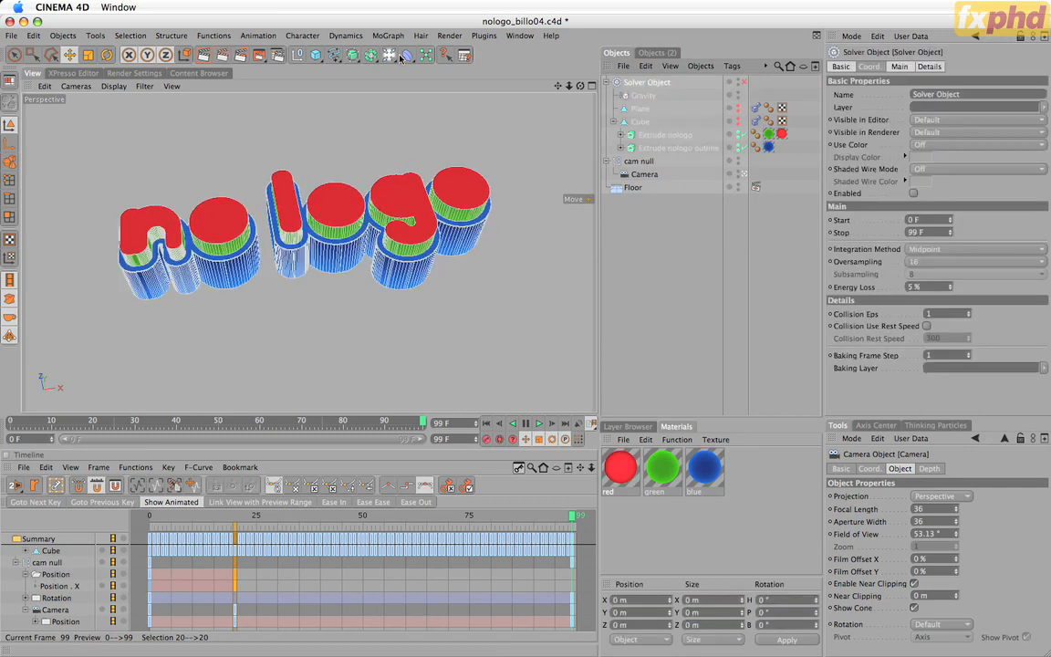
pyautogui.click(330, 34)
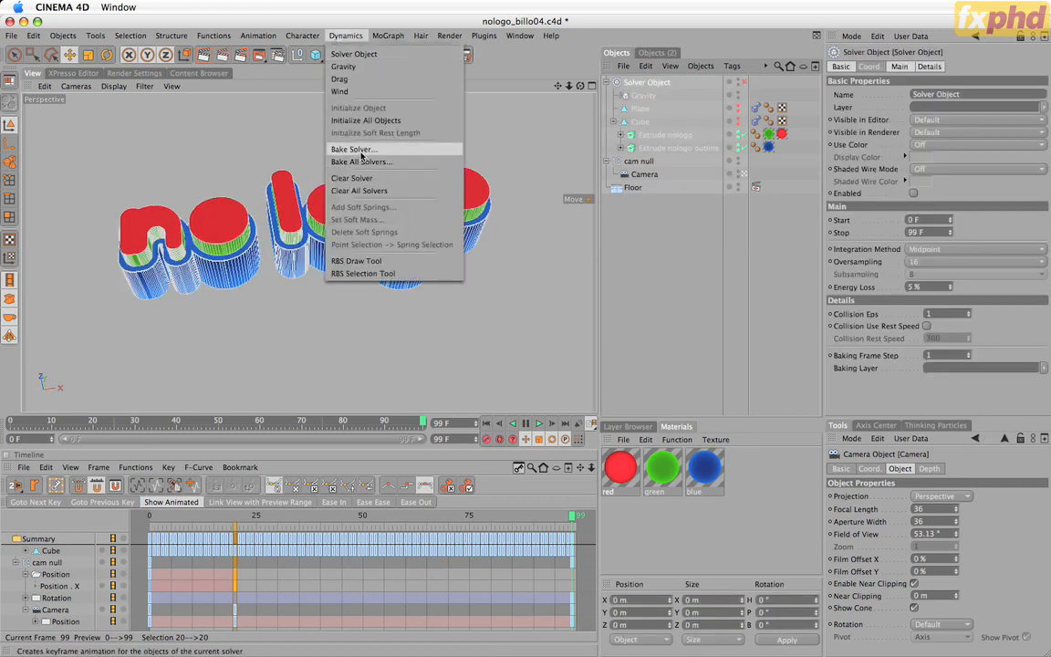
pyautogui.click(420, 158)
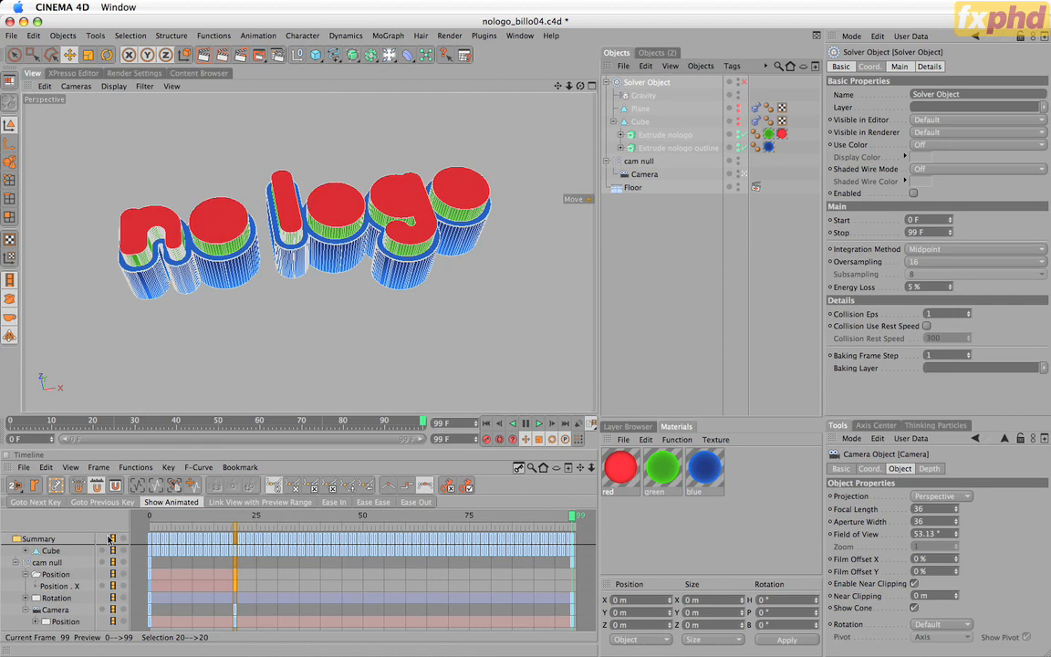
pyautogui.click(685, 245)
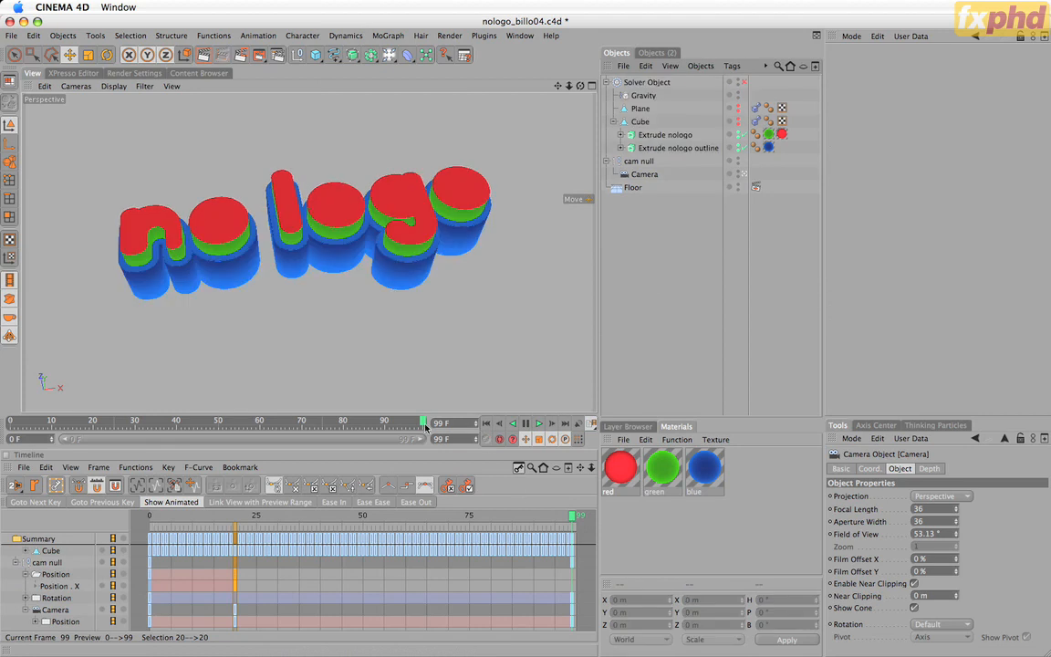
# Scrub the animation back to frame 0 and play it through the scene camera.
pyautogui.moveTo(394, 426); pyautogui.dragTo(217, 443)
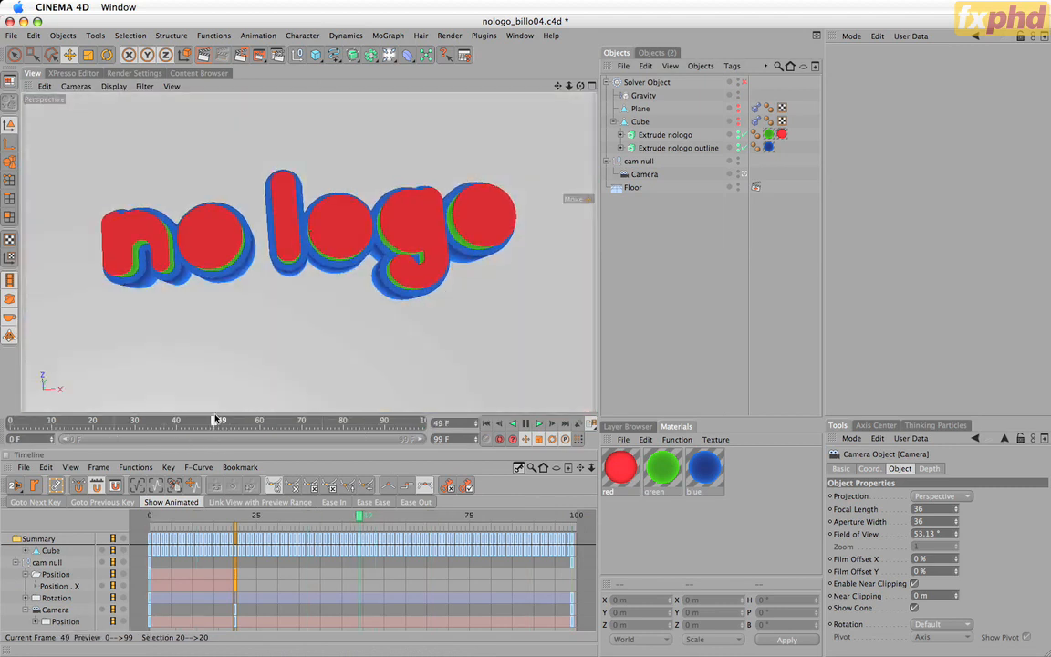
pyautogui.moveTo(211, 420); pyautogui.dragTo(3, 392)
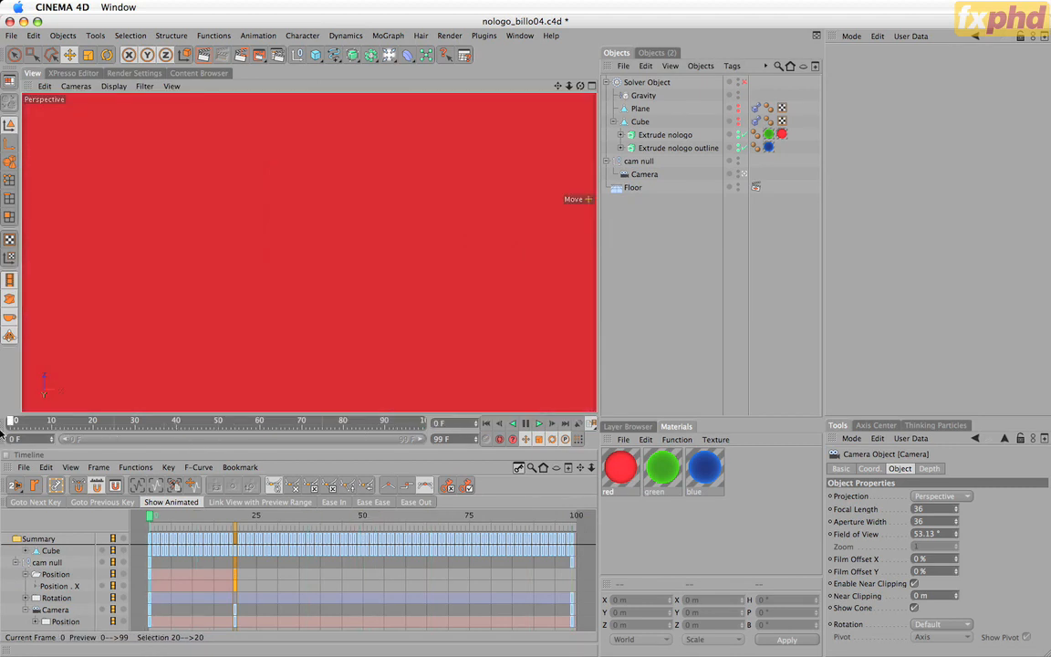
pyautogui.click(540, 424)
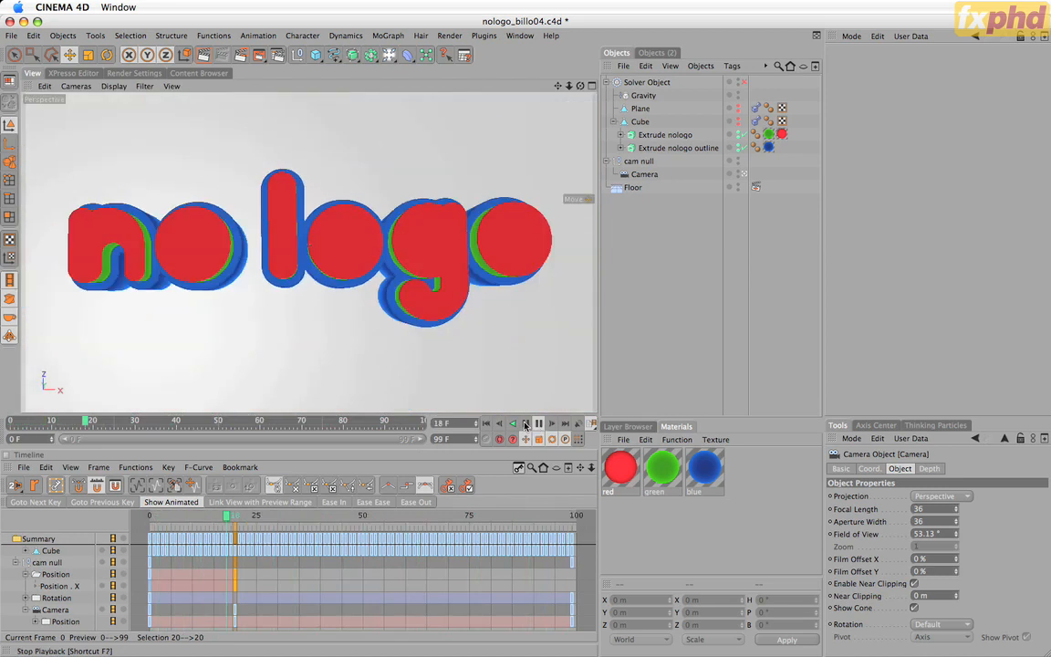
# Leave the camera view to inspect the Floor object and its External Compositing tag, and return to looking through the scene Camera.
pyautogui.click(745, 174)
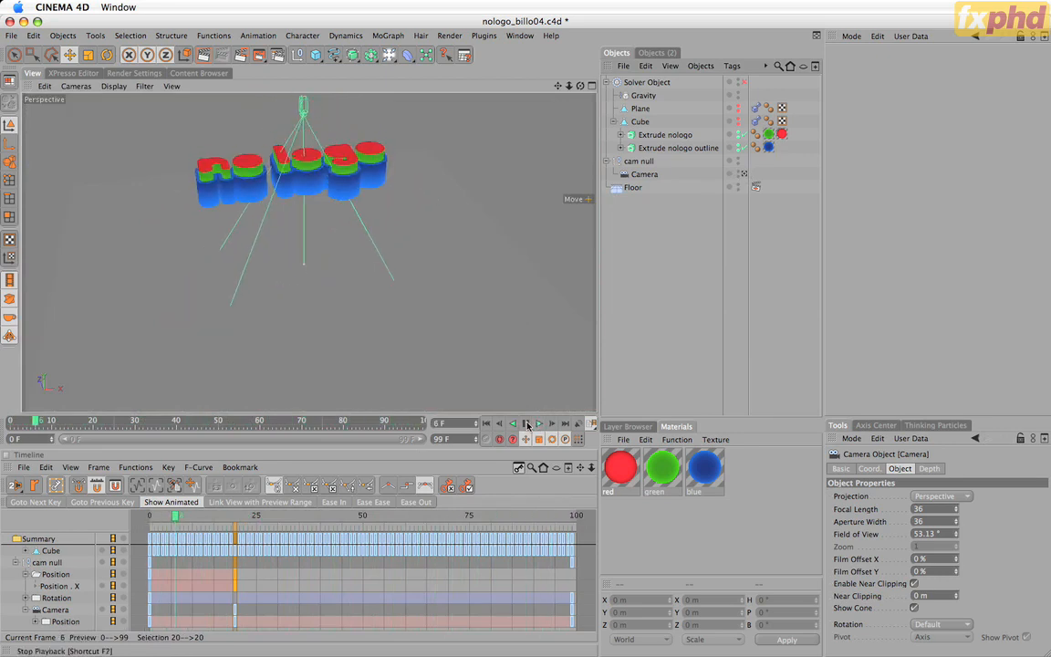
pyautogui.click(630, 188)
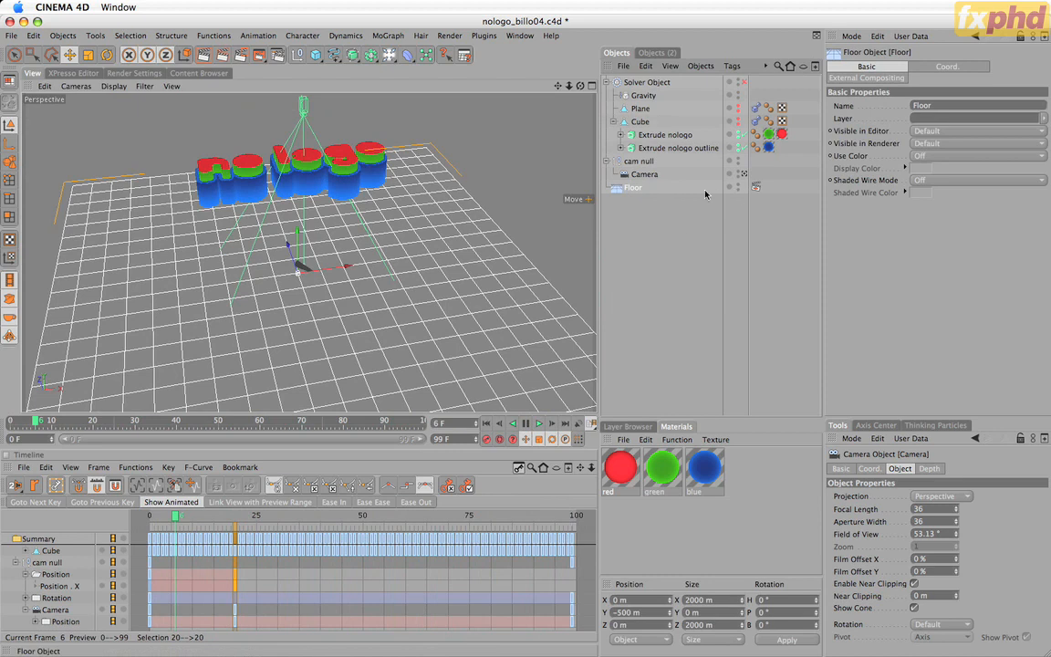
pyautogui.click(756, 187)
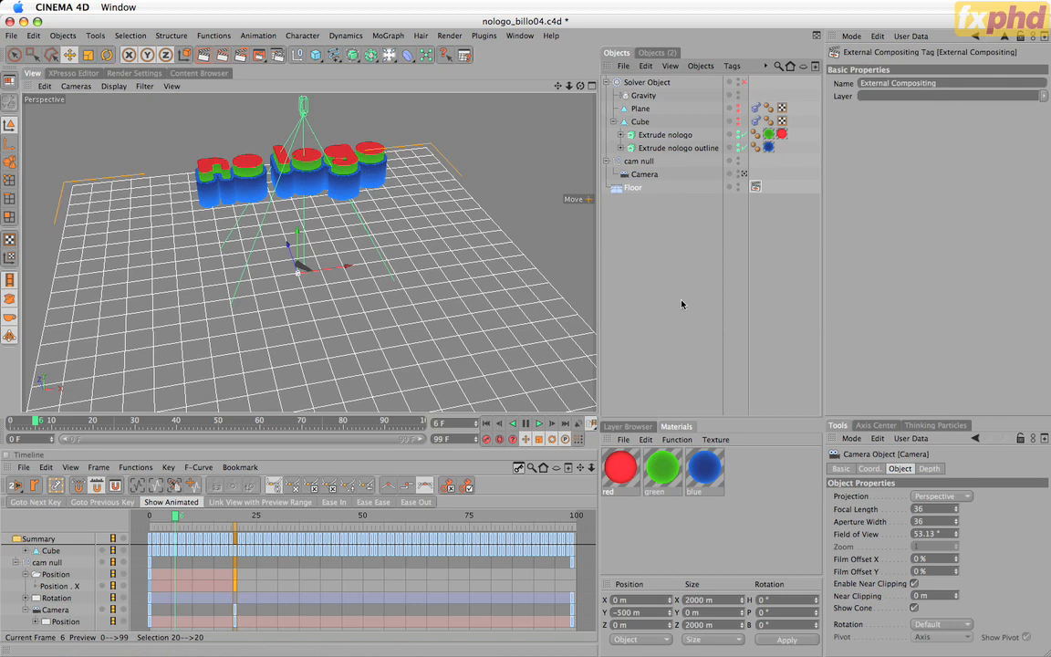
pyautogui.click(744, 175)
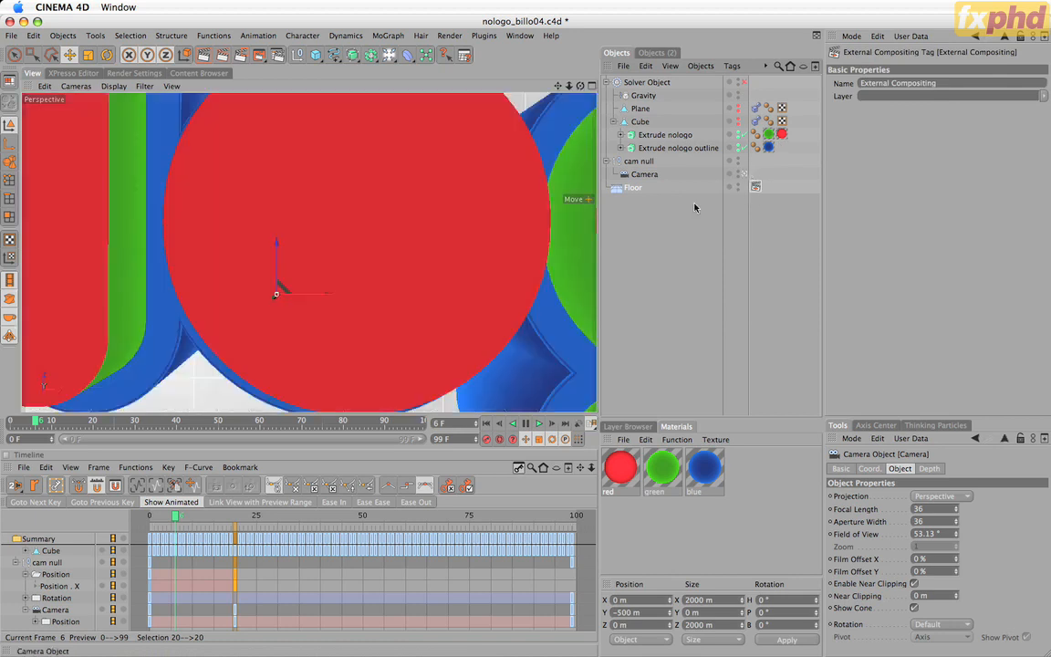
# Replay the falling logo animation from its first frame and stop it at frame 81.
pyautogui.click(486, 423)
pyautogui.click(538, 426)
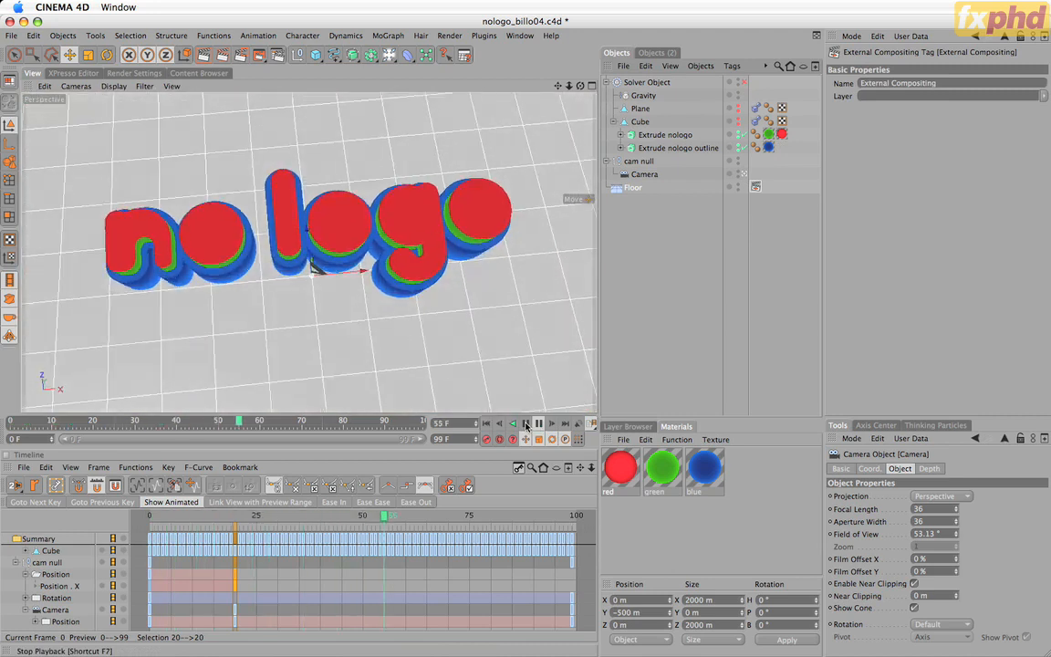
pyautogui.click(526, 425)
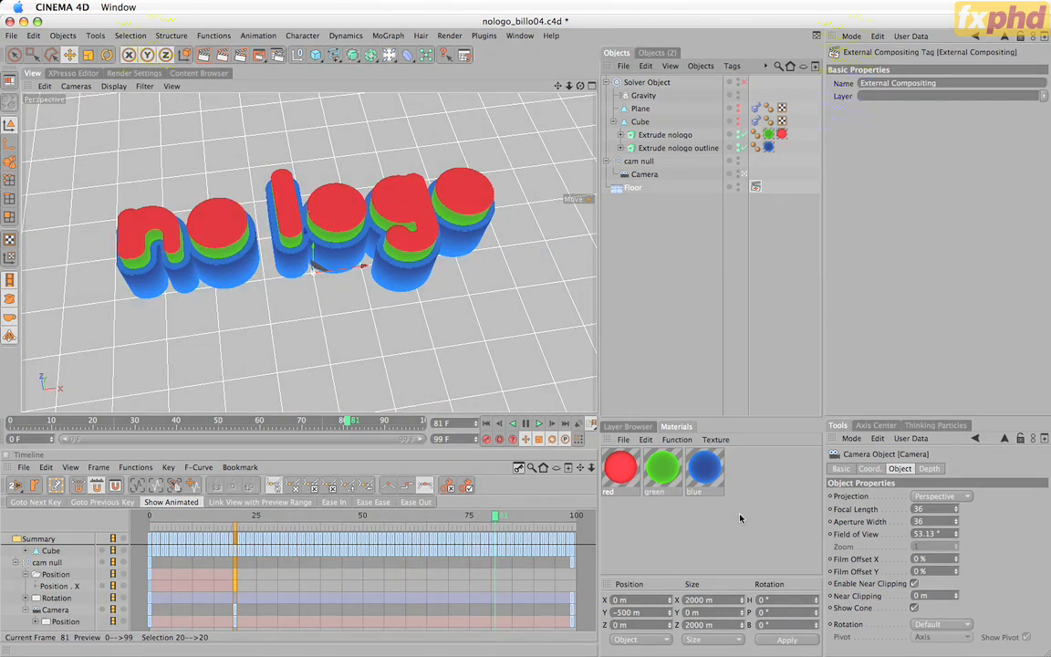
# Review the Luminance settings of the red, green and blue materials.
pyautogui.click(703, 474)
pyautogui.click(660, 473)
pyautogui.click(621, 472)
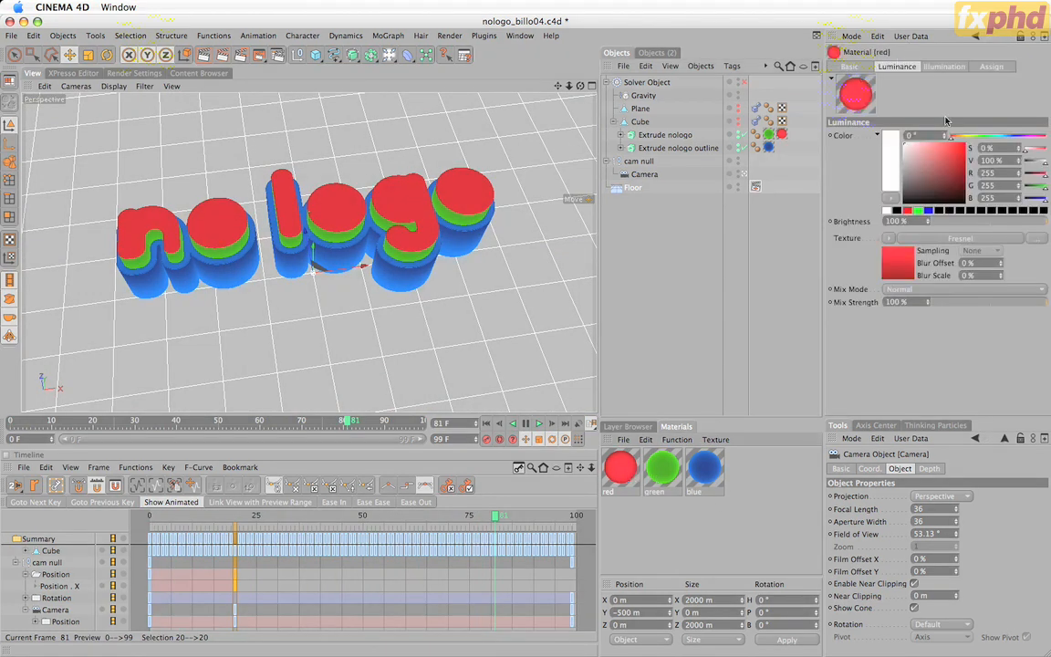
pyautogui.click(706, 469)
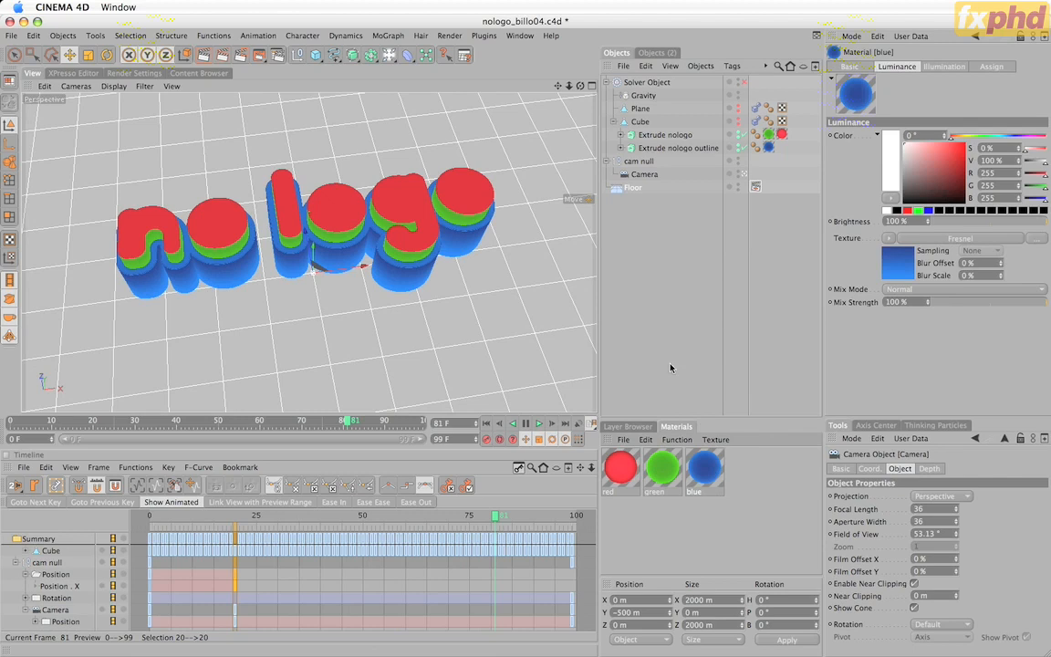
# Review the Ambient Occlusion render settings and render the current frame in the perspective view.
pyautogui.click(134, 73)
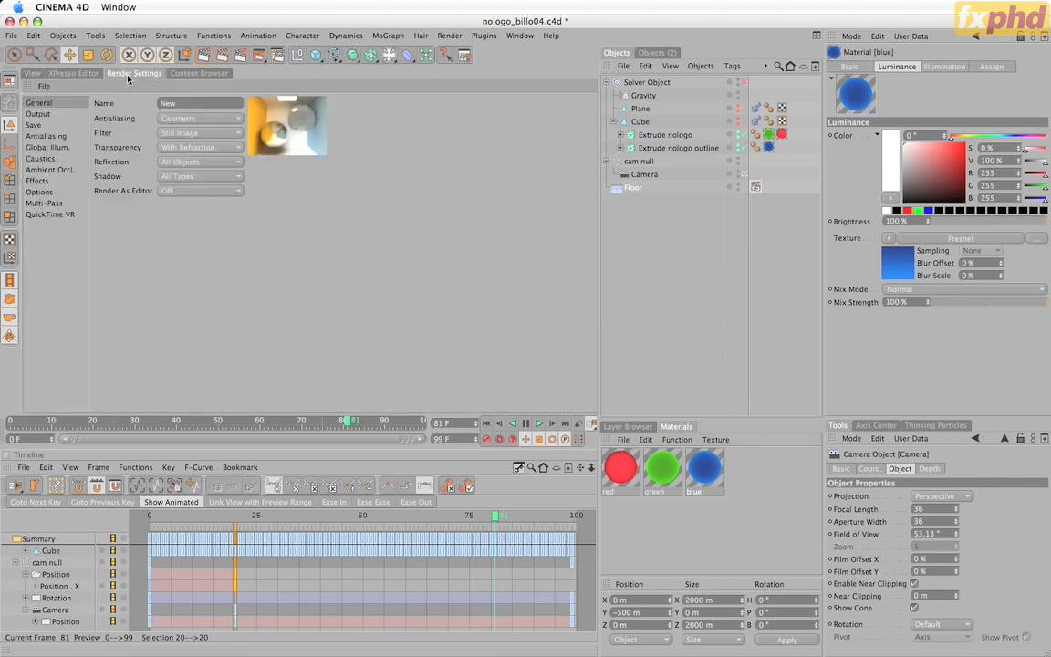
pyautogui.click(62, 169)
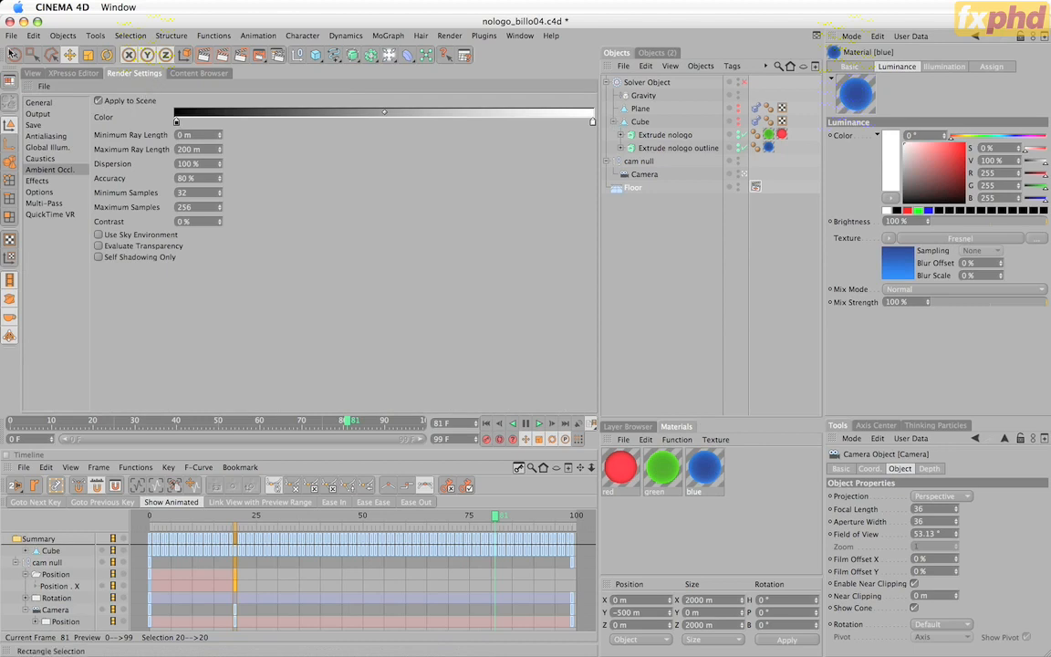
pyautogui.click(30, 73)
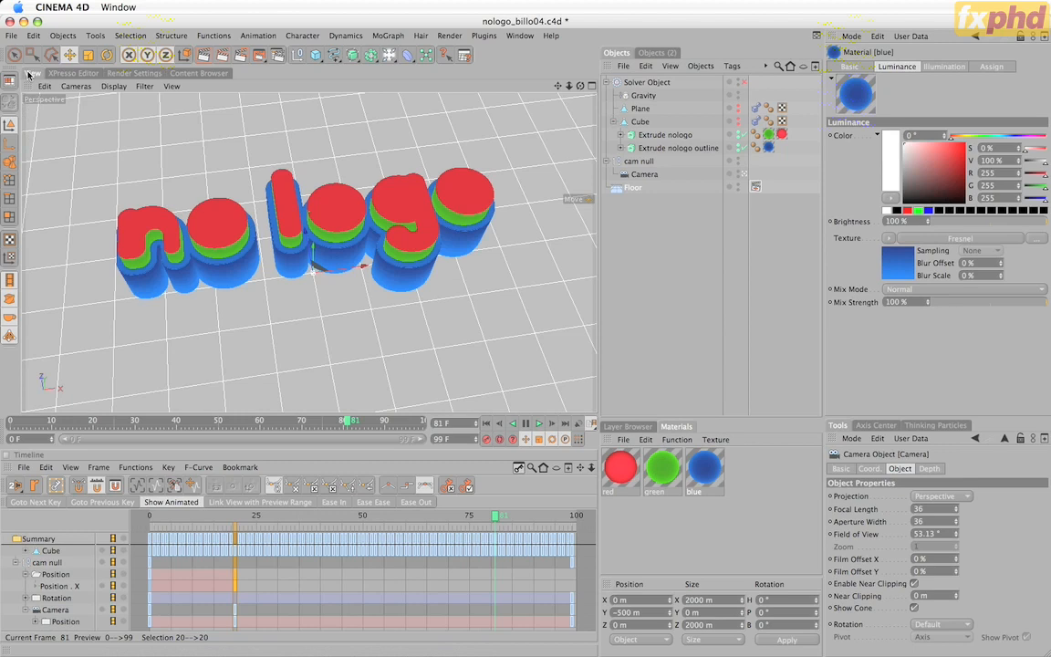
pyautogui.press('super+r')
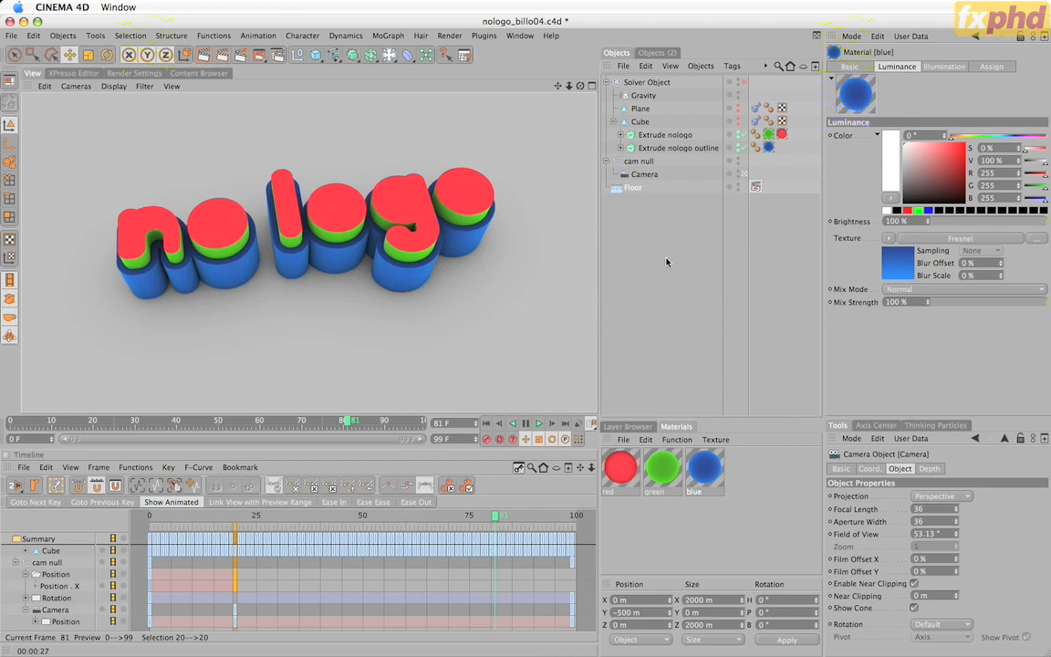
# Review the Save render settings, including the movie format, alpha options and After Effects compositing project file, and return to the view.
pyautogui.click(113, 72)
pyautogui.click(38, 124)
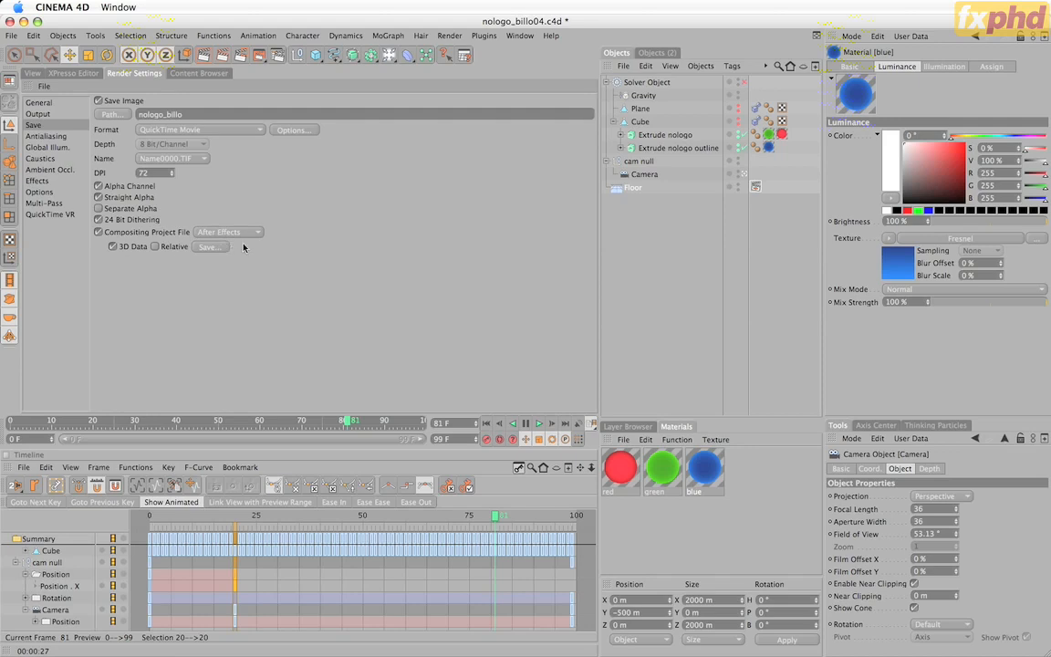
pyautogui.click(32, 72)
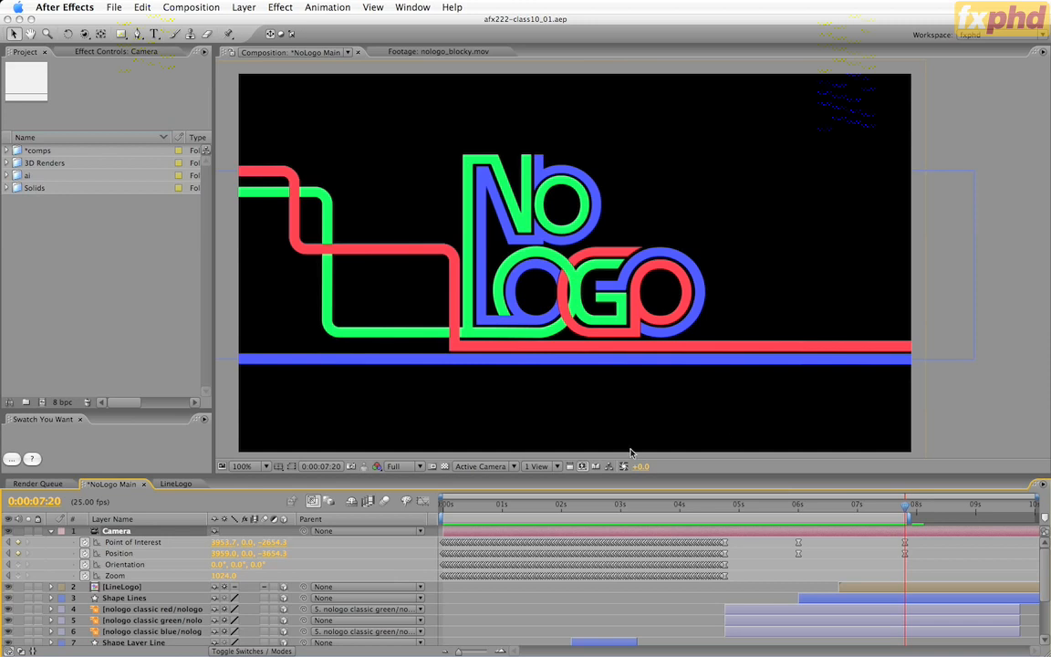
# Show the NoLogo Main composition in two side-by-side views and pan the custom view so the camera and logo are in frame.
pyautogui.click(538, 466)
pyautogui.click(581, 490)
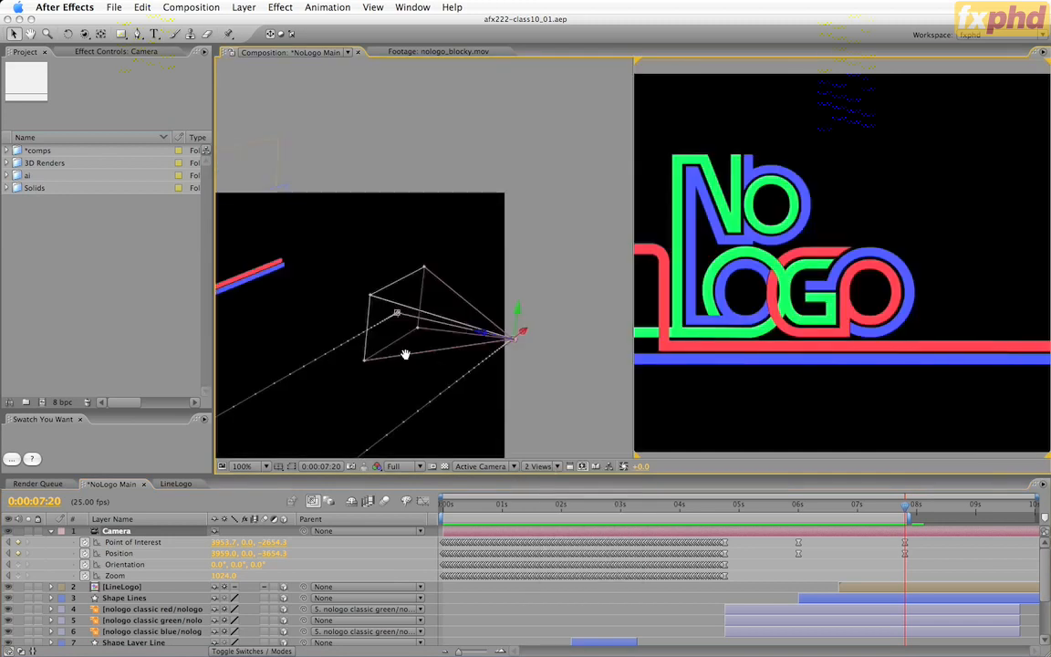
pyautogui.moveTo(403, 356); pyautogui.dragTo(472, 305)
pyautogui.press('v')
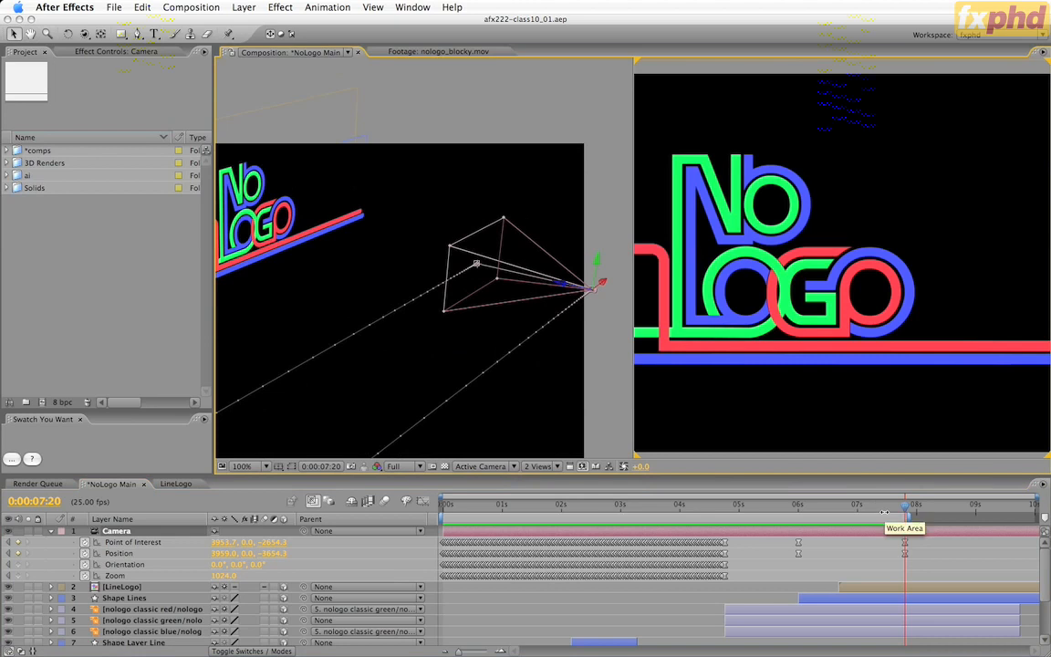
# At 0:00:08:02, push the Camera forward along its Z axis into the logo, to a Z position of about -320.
pyautogui.press('space')
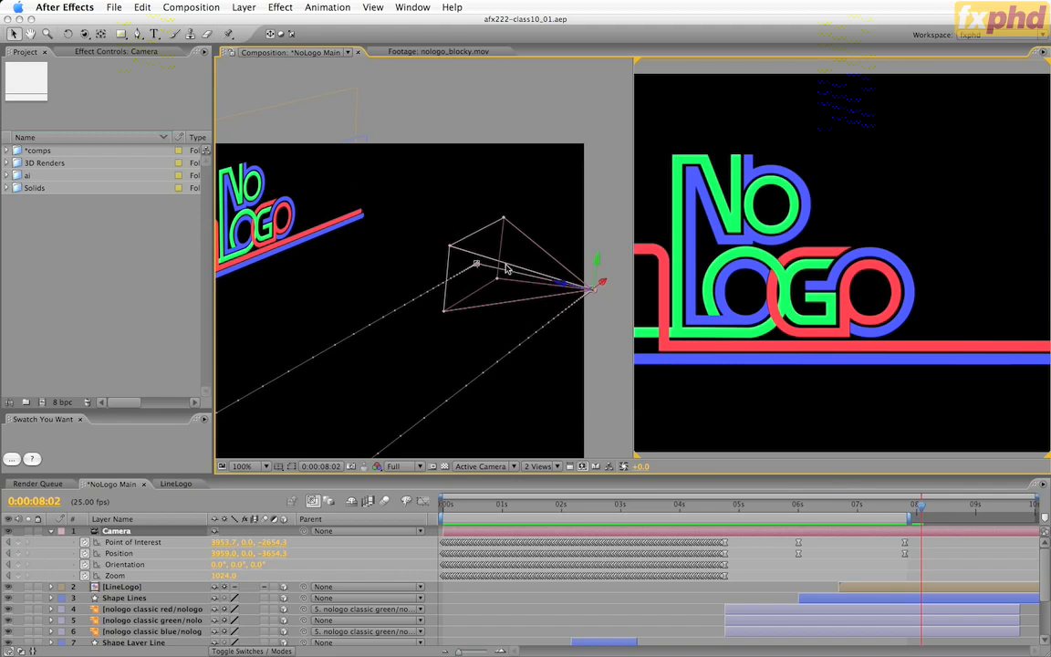
pyautogui.click(534, 282)
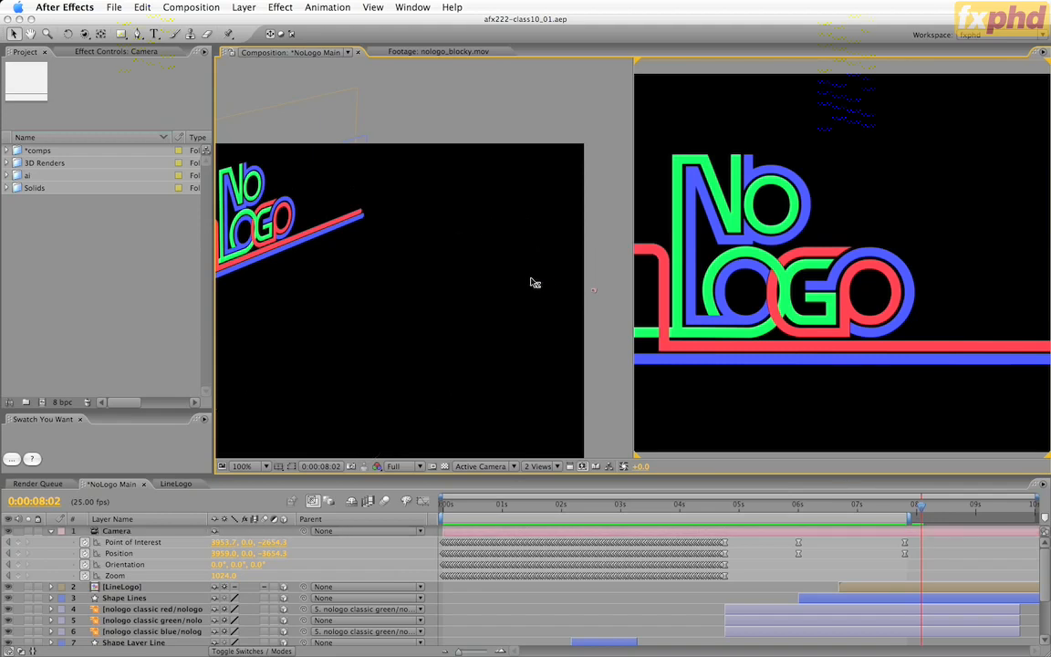
pyautogui.click(598, 292)
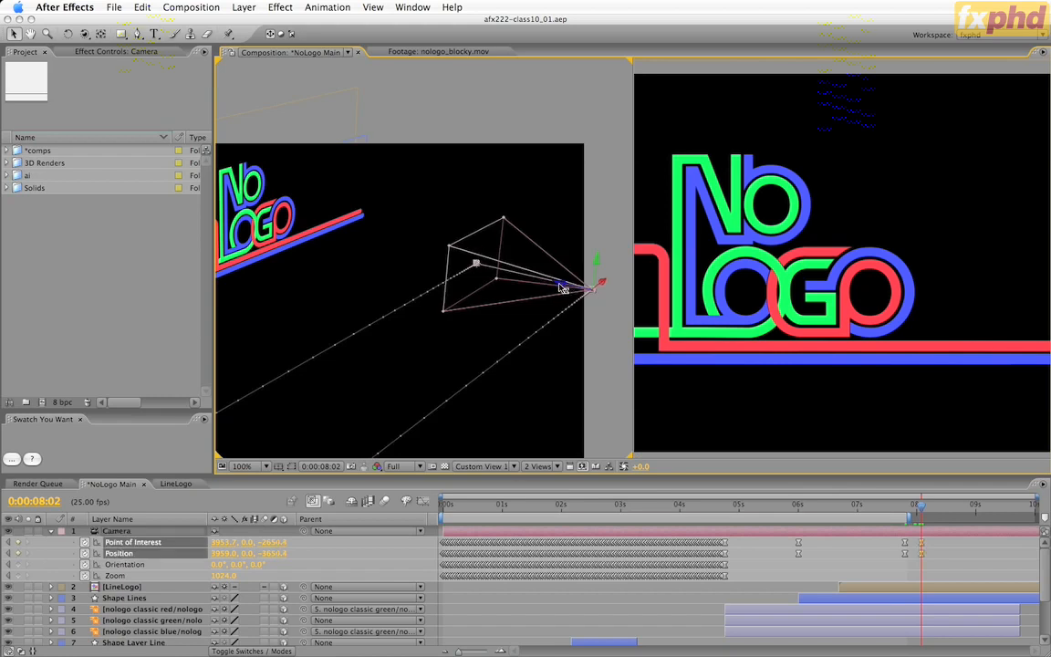
pyautogui.moveTo(567, 289); pyautogui.dragTo(335, 253)
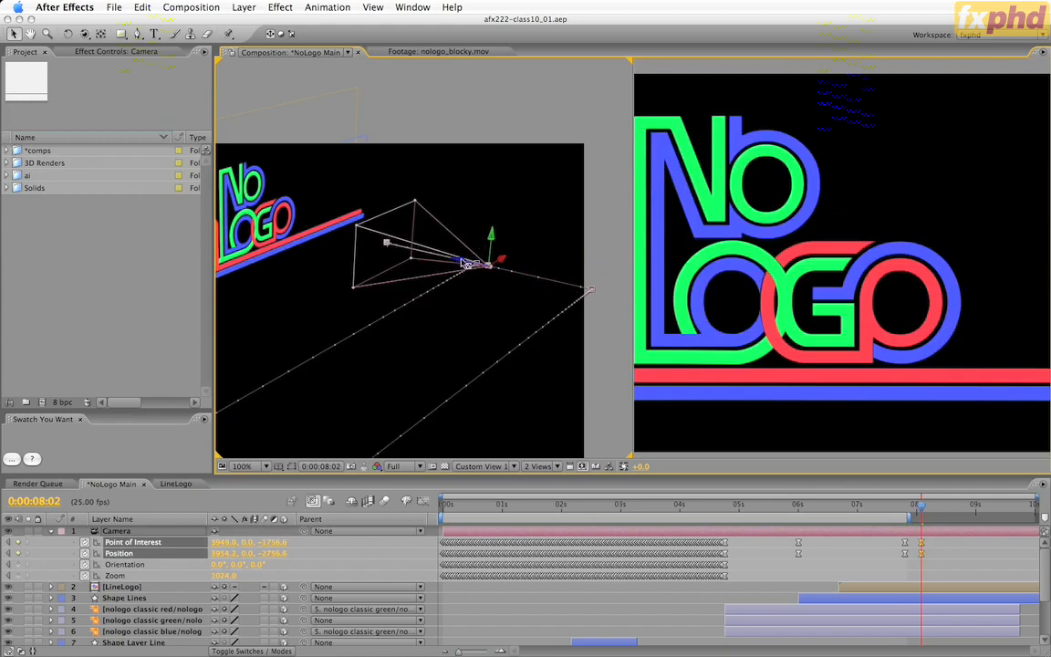
pyautogui.moveTo(465, 265); pyautogui.dragTo(307, 233)
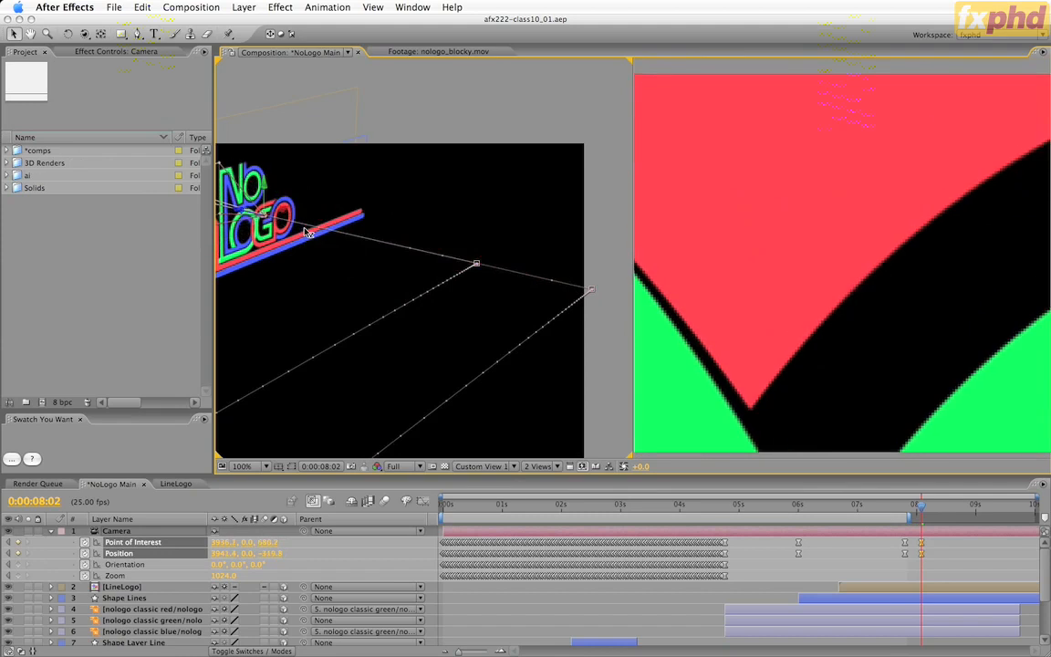
# Zoom the Active Camera view out to 50% and pan, orbit and track the custom view to frame the logo and its lines.
pyautogui.click(826, 375)
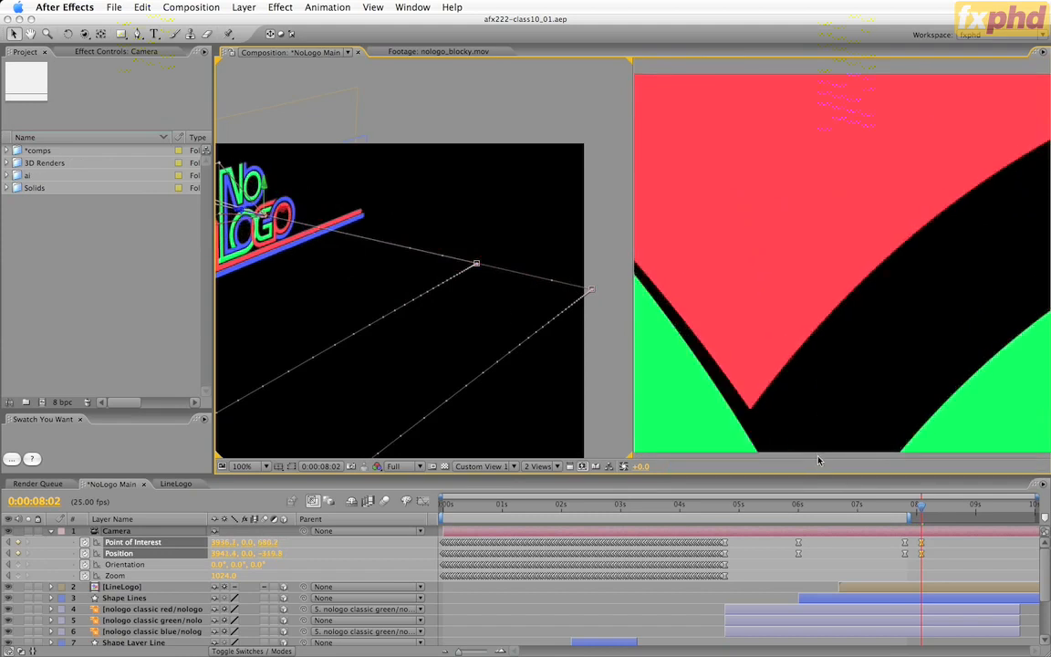
pyautogui.press(',')
pyautogui.press(',')
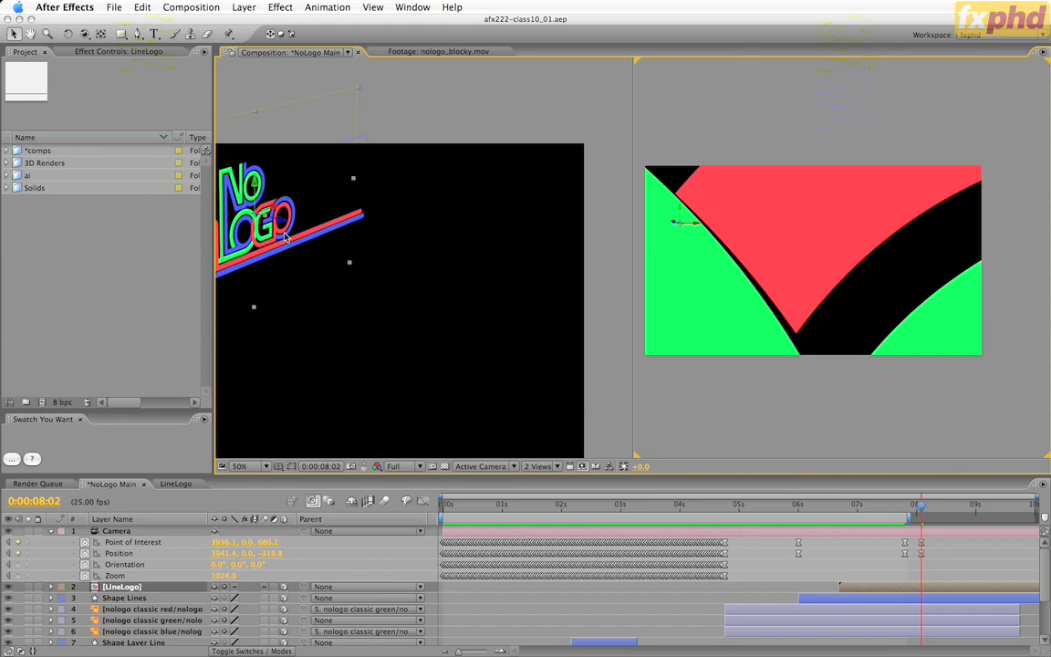
pyautogui.moveTo(286, 236); pyautogui.dragTo(445, 301)
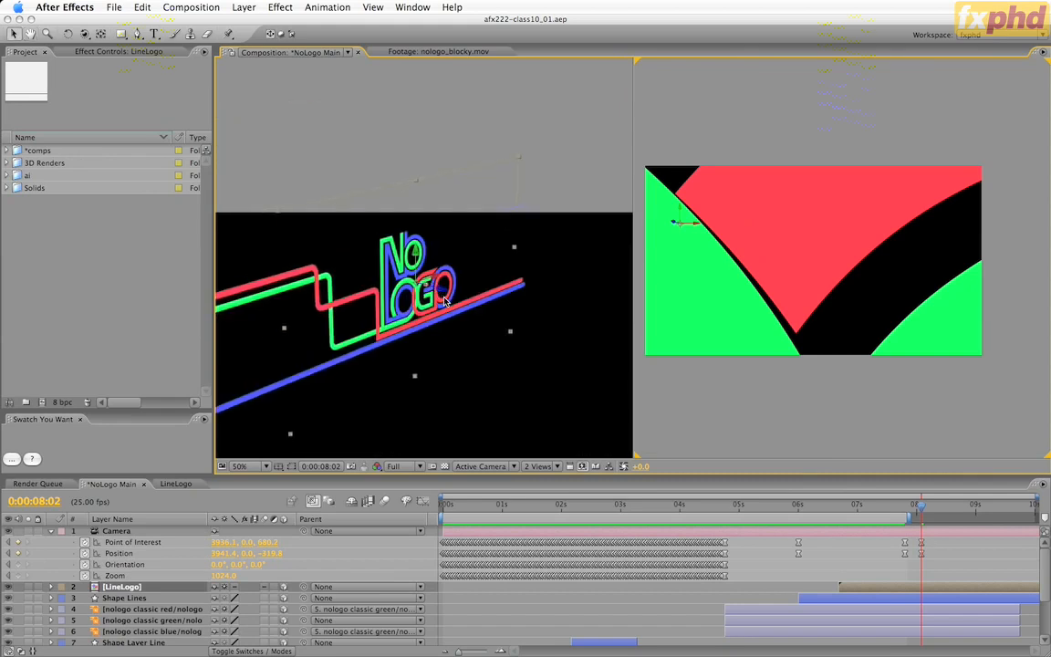
pyautogui.press('c')
pyautogui.press('c')
pyautogui.press('c')
pyautogui.moveTo(414, 301); pyautogui.dragTo(465, 3)
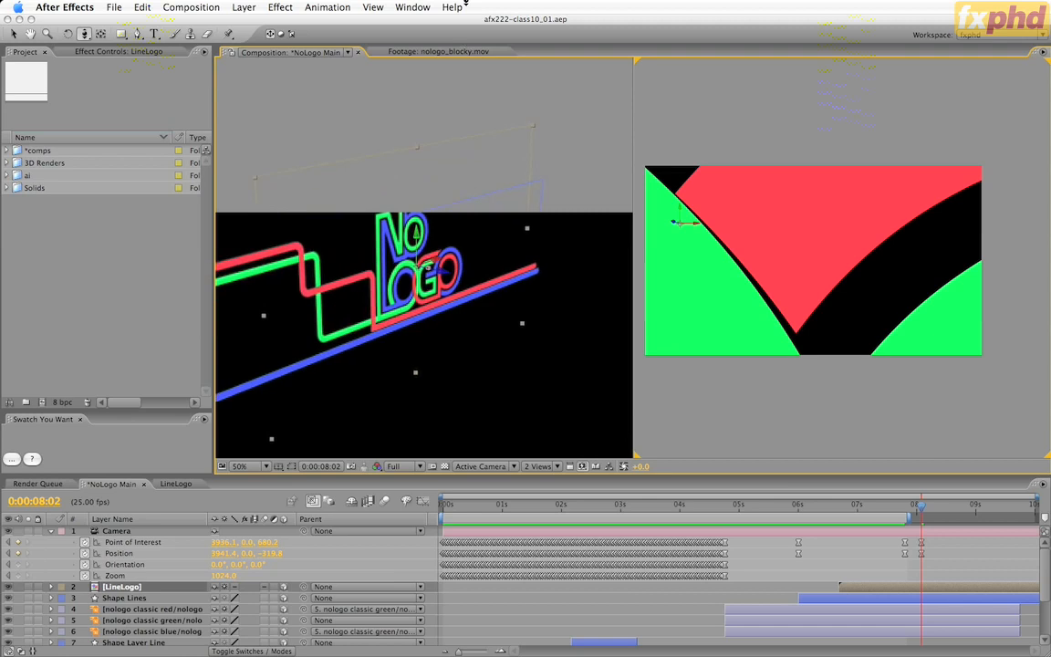
pyautogui.press('c')
pyautogui.press('c')
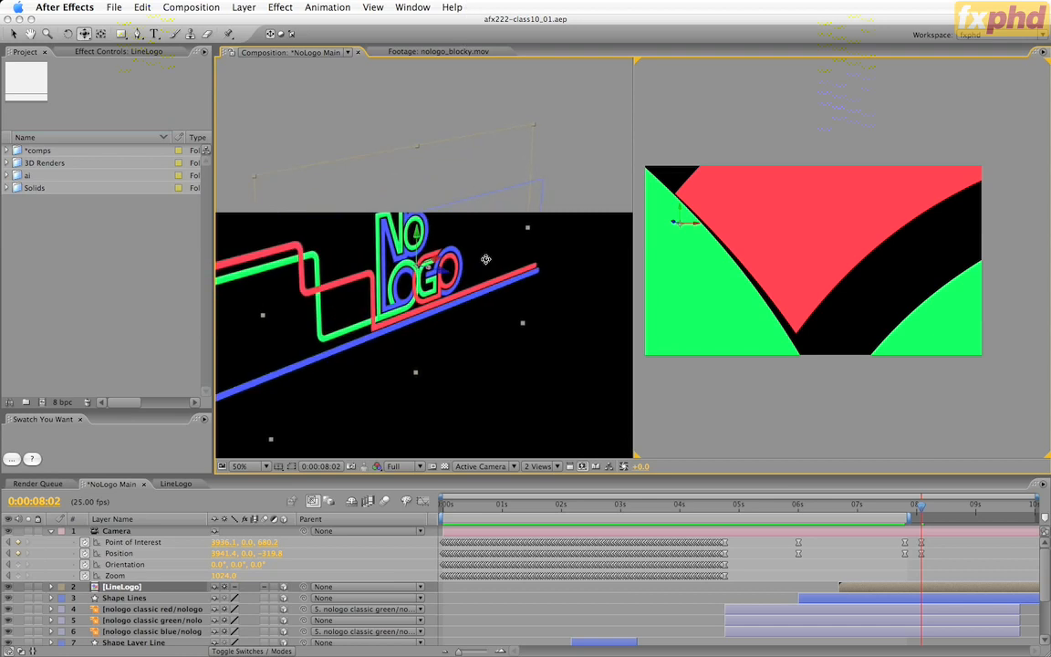
pyautogui.moveTo(486, 259); pyautogui.dragTo(481, 416)
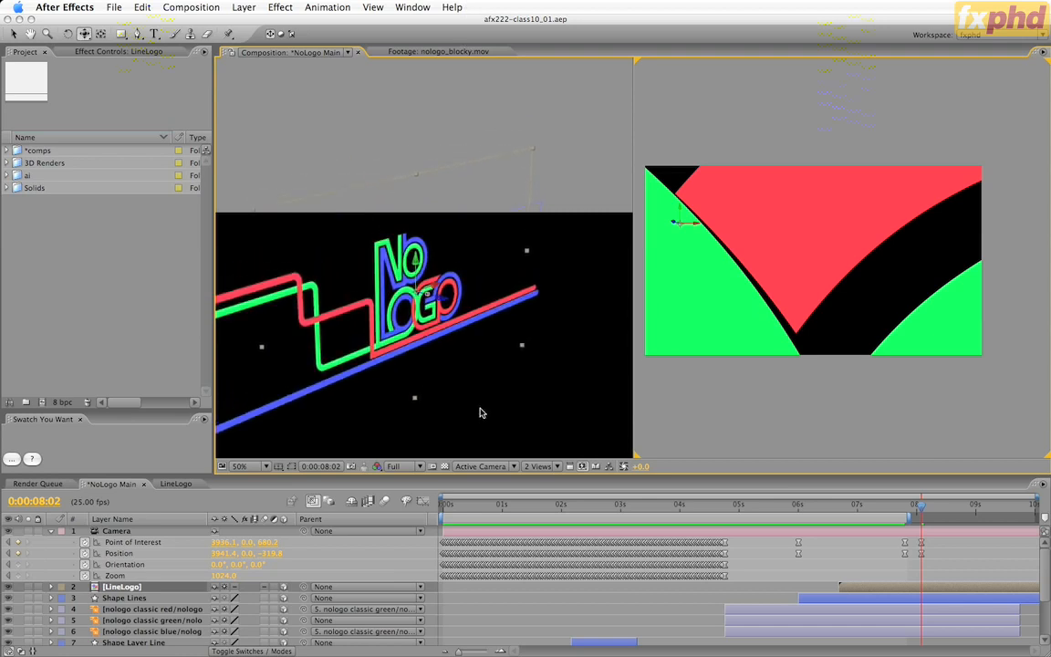
pyautogui.press('v')
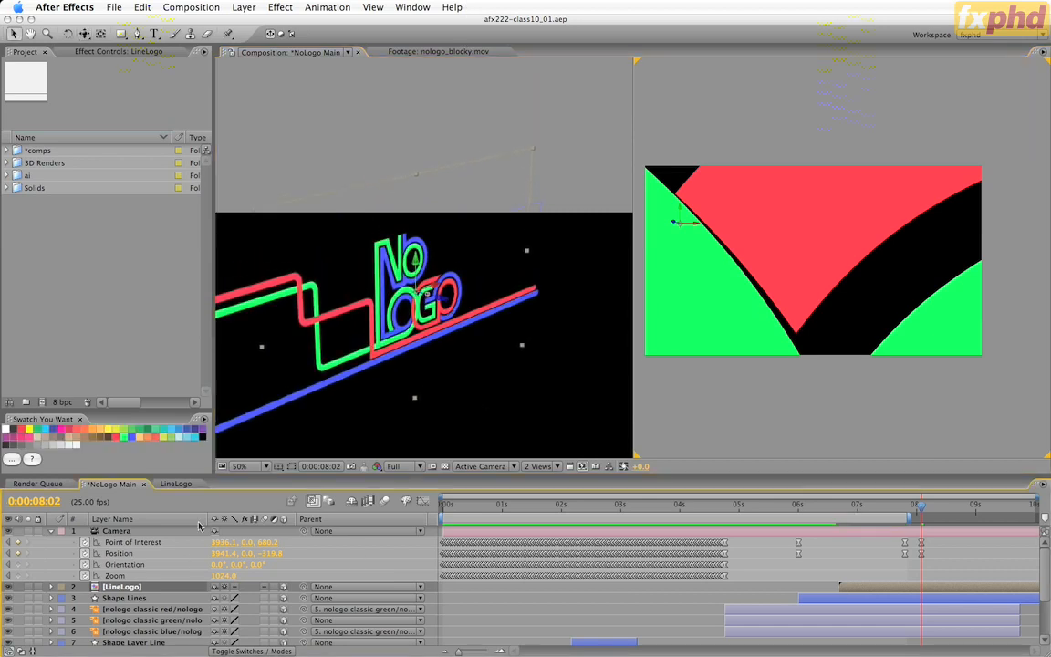
# Raise the Camera and move it slightly further forward at 0:00:08:02, to a position of about 3941.2, -23.0, -280.3.
pyautogui.click(157, 532)
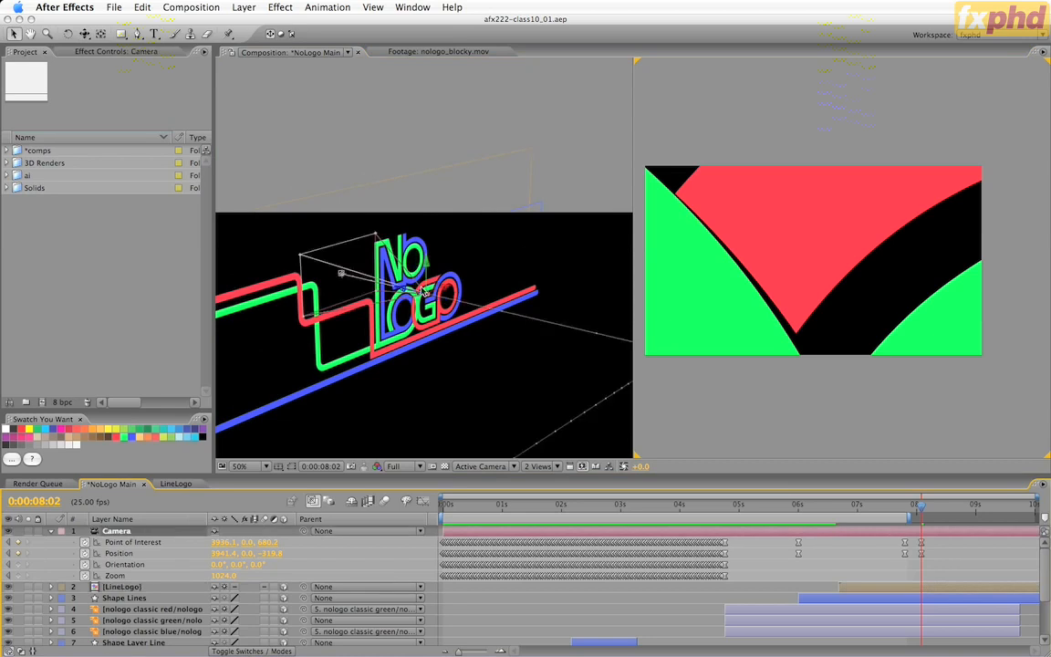
pyautogui.click(416, 296)
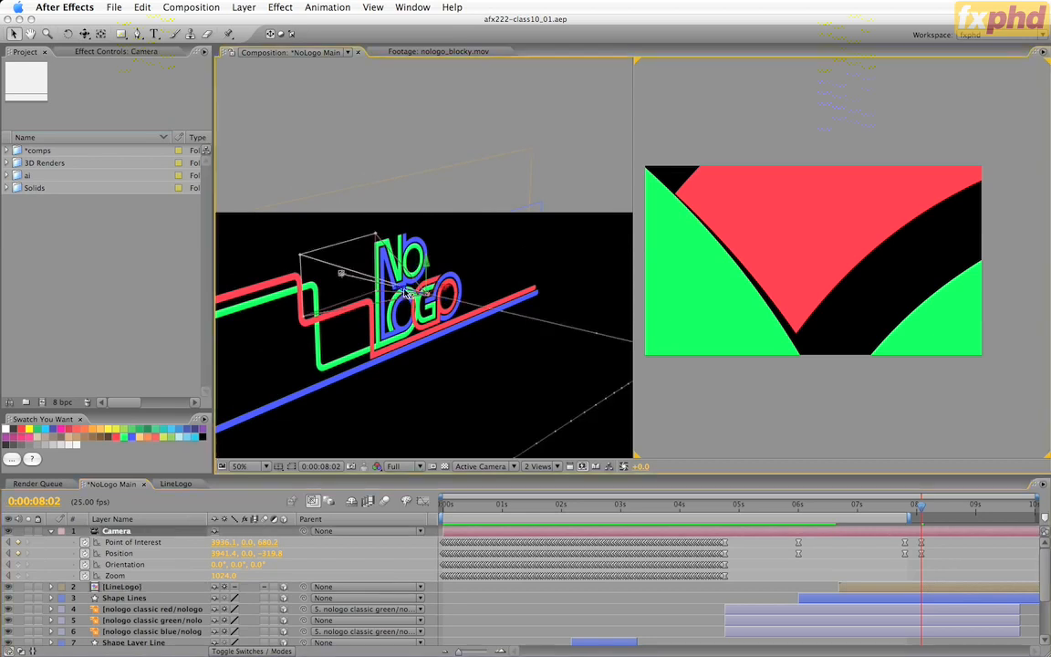
pyautogui.click(408, 290)
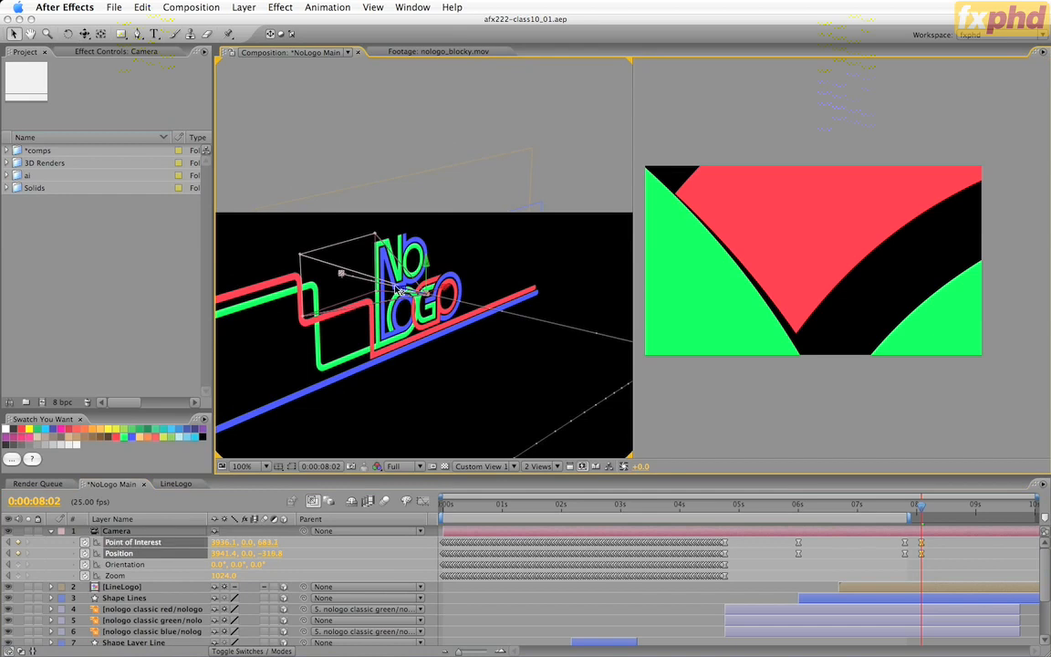
pyautogui.moveTo(408, 290); pyautogui.dragTo(426, 254)
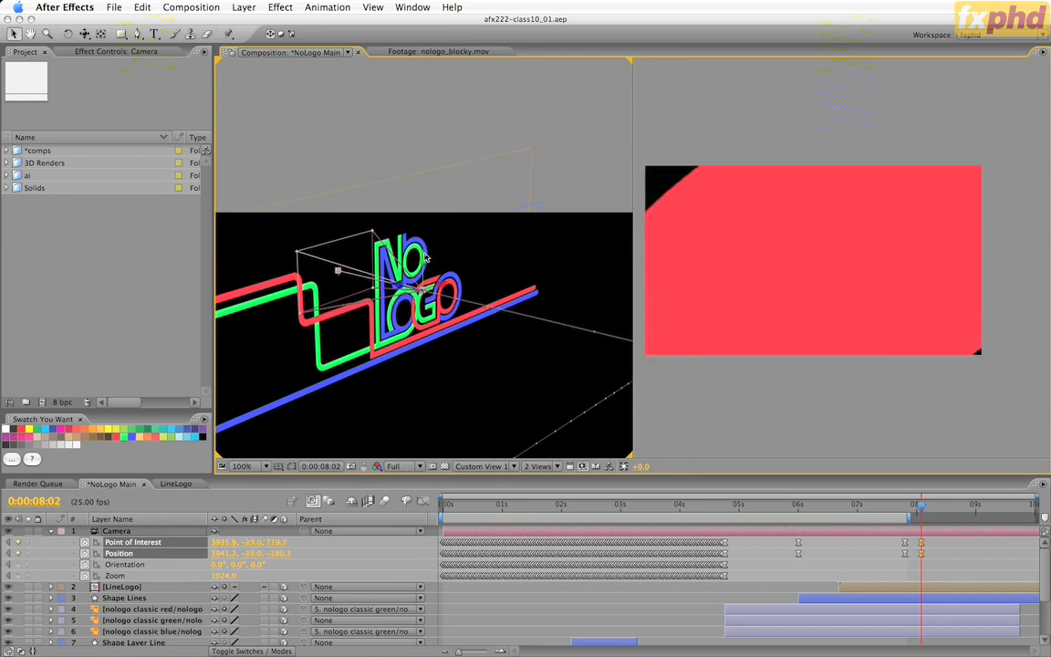
# Move the Camera at 0:00:08:02 to about 3949.4, -23.0, -267.2 and make its final Point of Interest and Position keyframes linear.
pyautogui.click(401, 265)
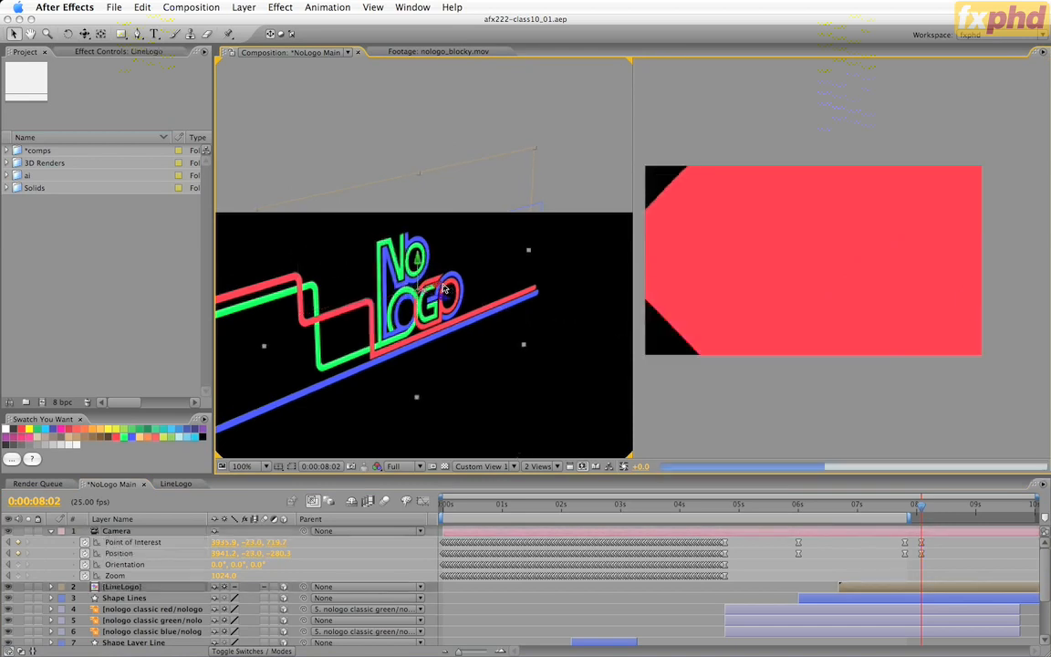
pyautogui.click(178, 533)
pyautogui.moveTo(417, 310); pyautogui.dragTo(422, 358)
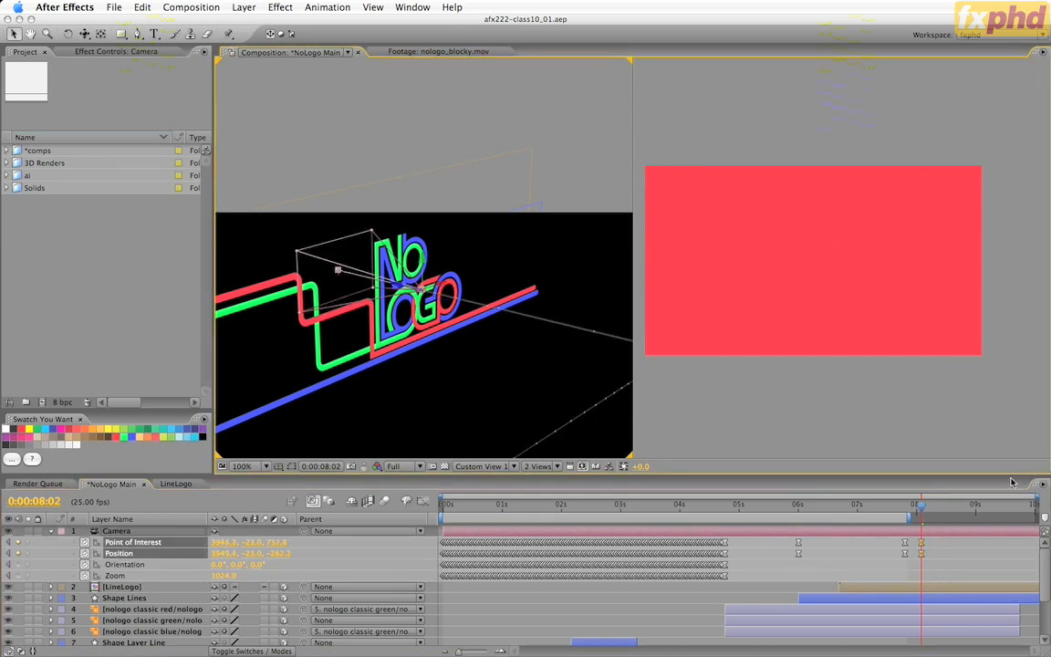
pyautogui.click(919, 552)
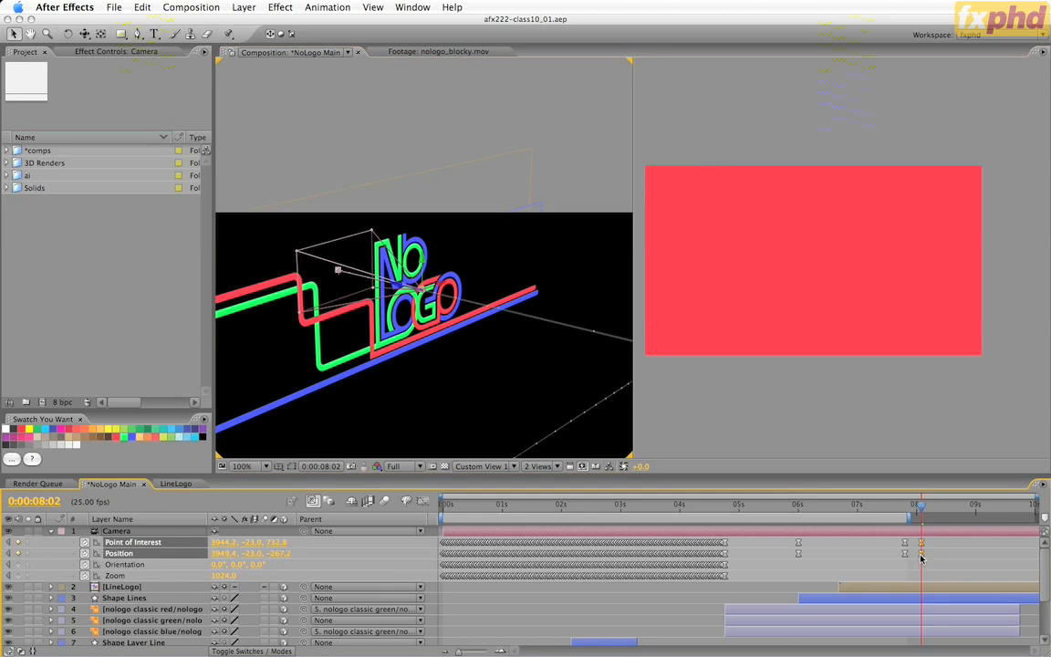
pyautogui.keyDown('super'); pyautogui.click(922, 554); pyautogui.keyUp('super')
# Step frame by frame through the camera's fly-in between 0:00:08:02 and the preceding keyframes at 0:00:07:20.
pyautogui.press('pageup')
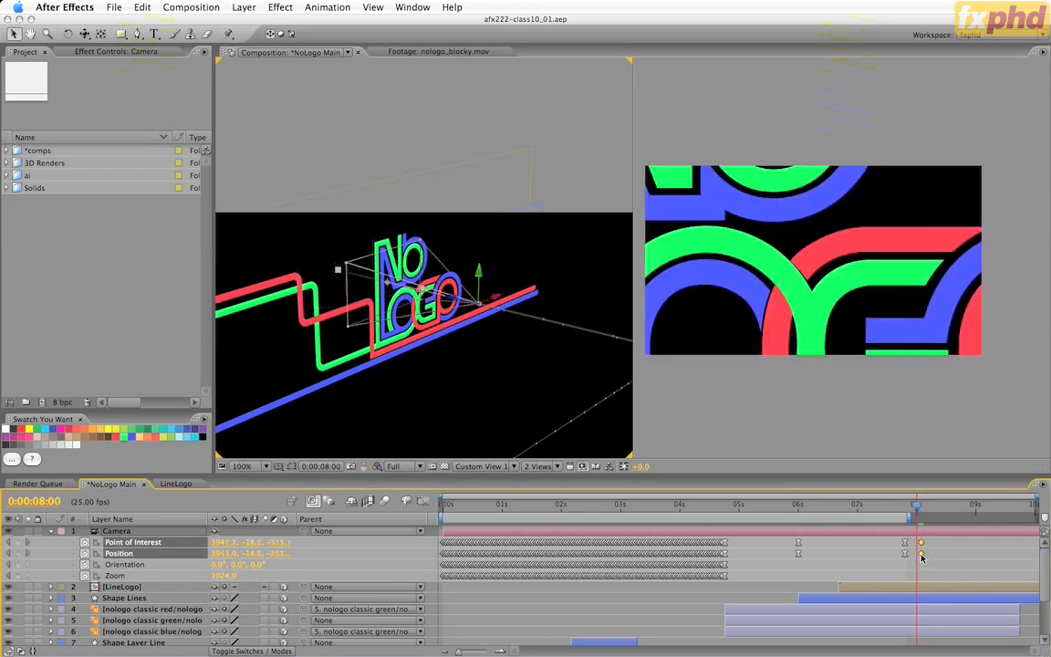
pyautogui.press('pageup')
pyautogui.press('pagedown')
pyautogui.press('pagedown')
pyautogui.press('pageup')
pyautogui.press('pageup')
pyautogui.press('pageup')
pyautogui.press('pageup')
pyautogui.press('pageup')
pyautogui.press('pageup')
pyautogui.press('pageup')
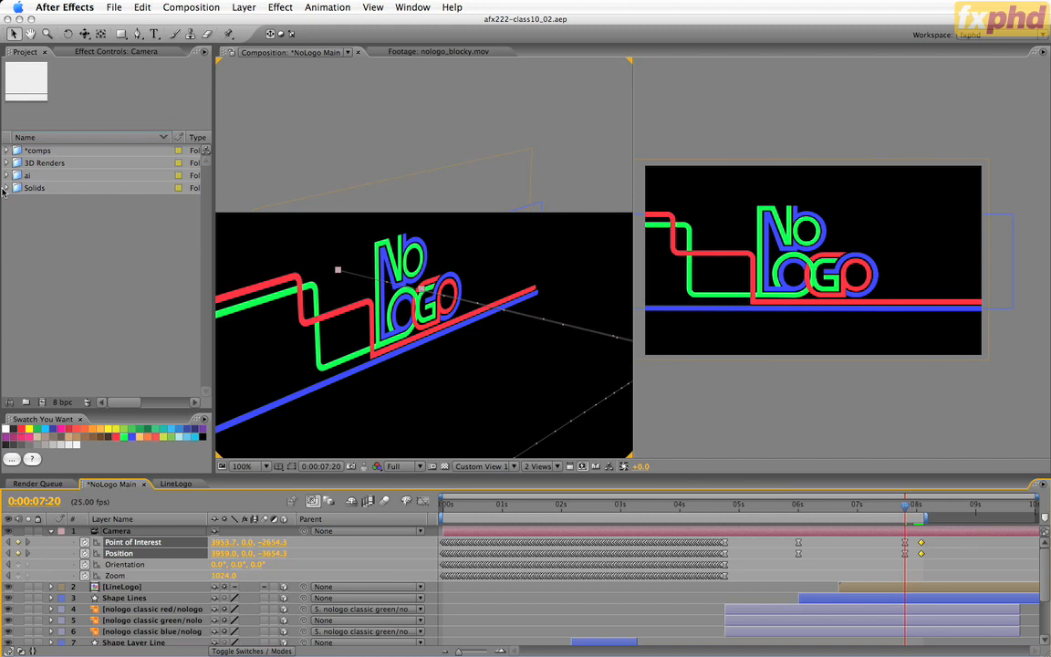
# Preview the nologo_billo.mov render in its own player window, scrub through it, and close it.
pyautogui.click(139, 248)
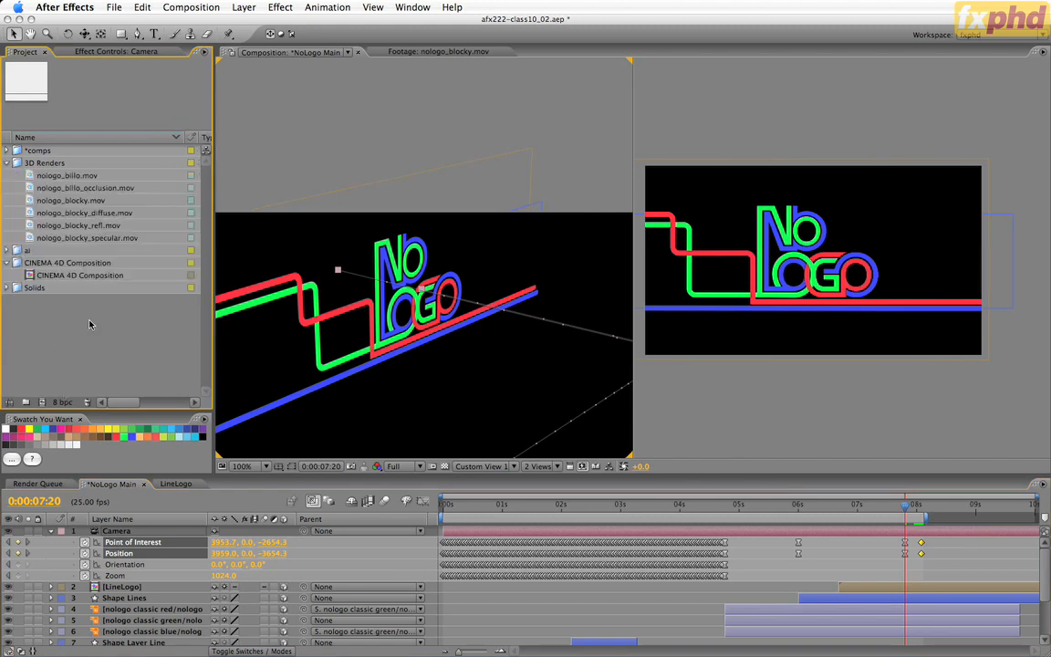
pyautogui.keyDown('alt'); pyautogui.doubleClick(58, 177); pyautogui.keyUp('alt')
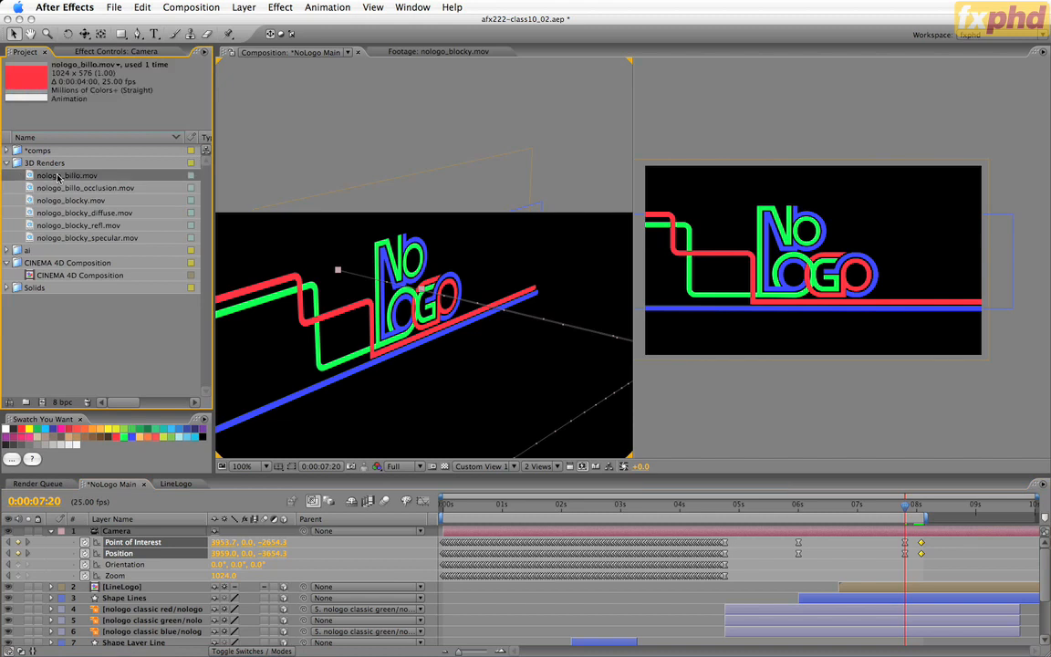
pyautogui.moveTo(74, 417); pyautogui.dragTo(547, 424)
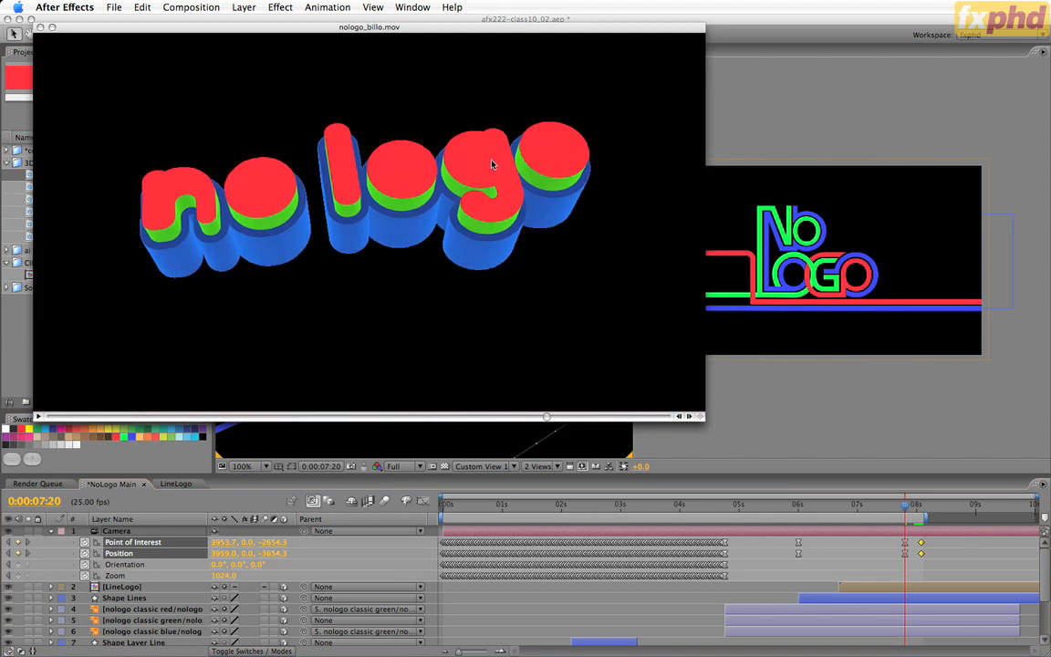
pyautogui.click(41, 28)
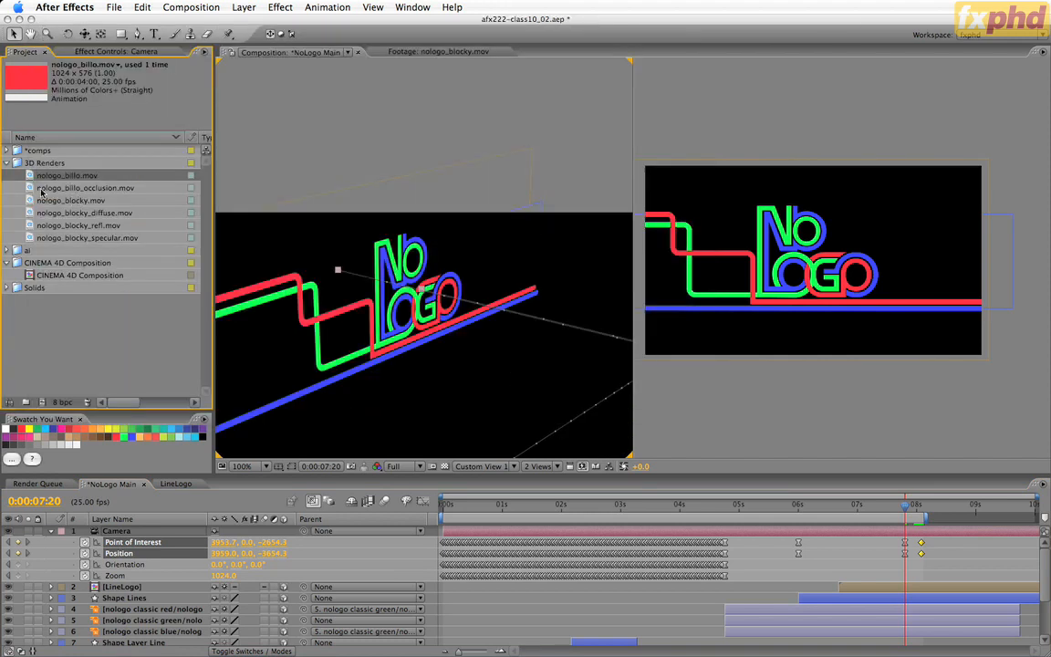
# Preview the nologo_billo_occlusion.mov render in its own player window, scrub through it, and close it.
pyautogui.click(73, 189)
pyautogui.doubleClick(73, 189)
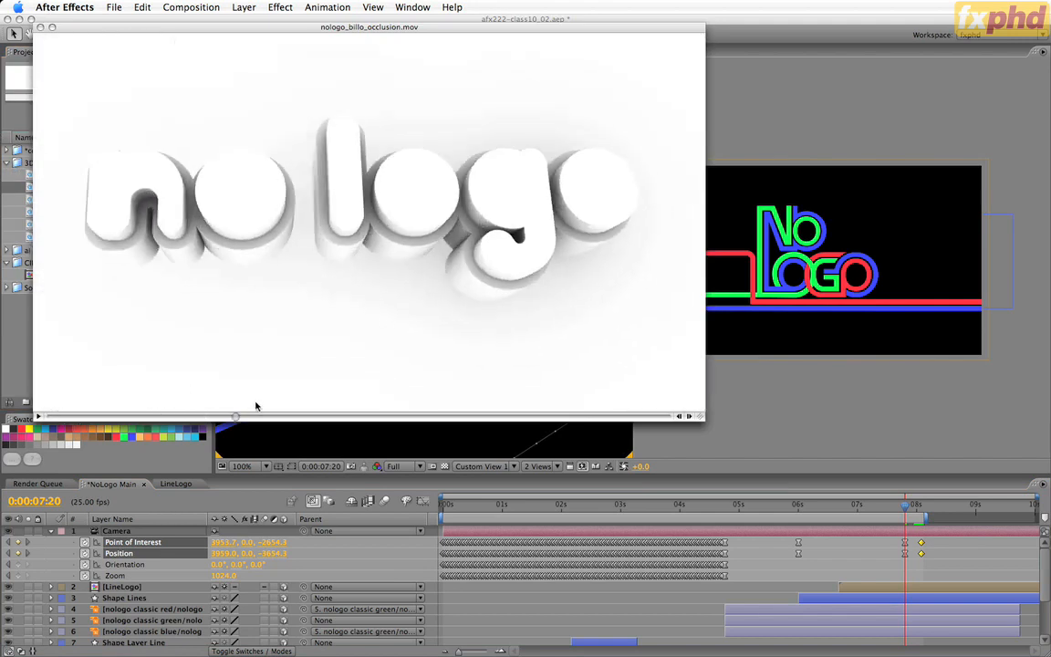
pyautogui.moveTo(417, 417); pyautogui.dragTo(336, 417)
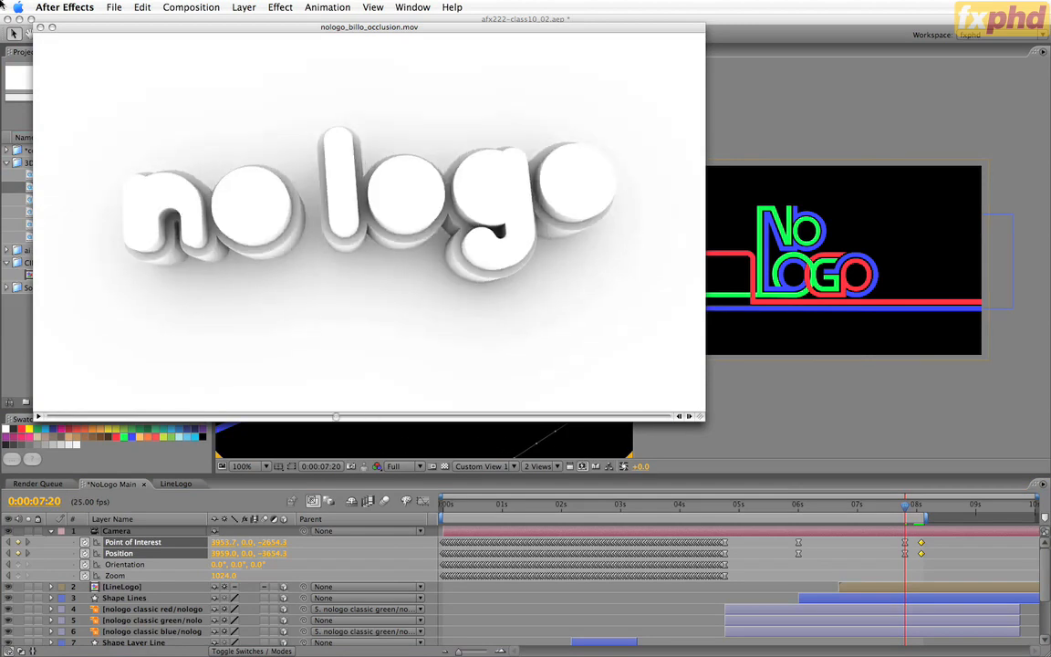
pyautogui.click(40, 28)
# Open the CINEMA 4D Composition and show it in a single Active Camera view at 100%.
pyautogui.click(64, 297)
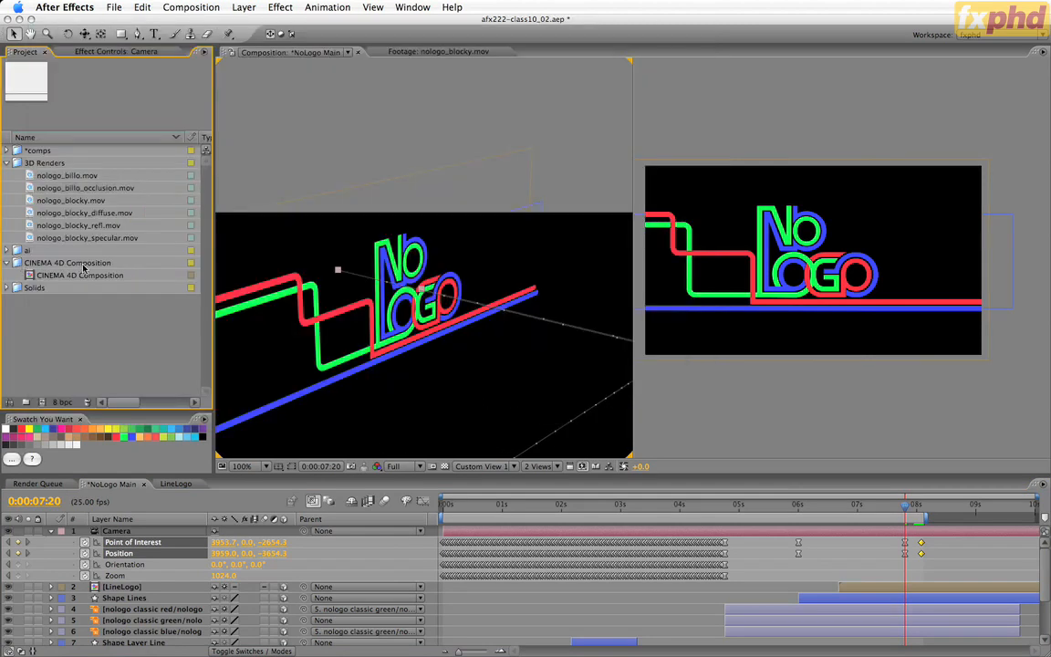
pyautogui.click(53, 279)
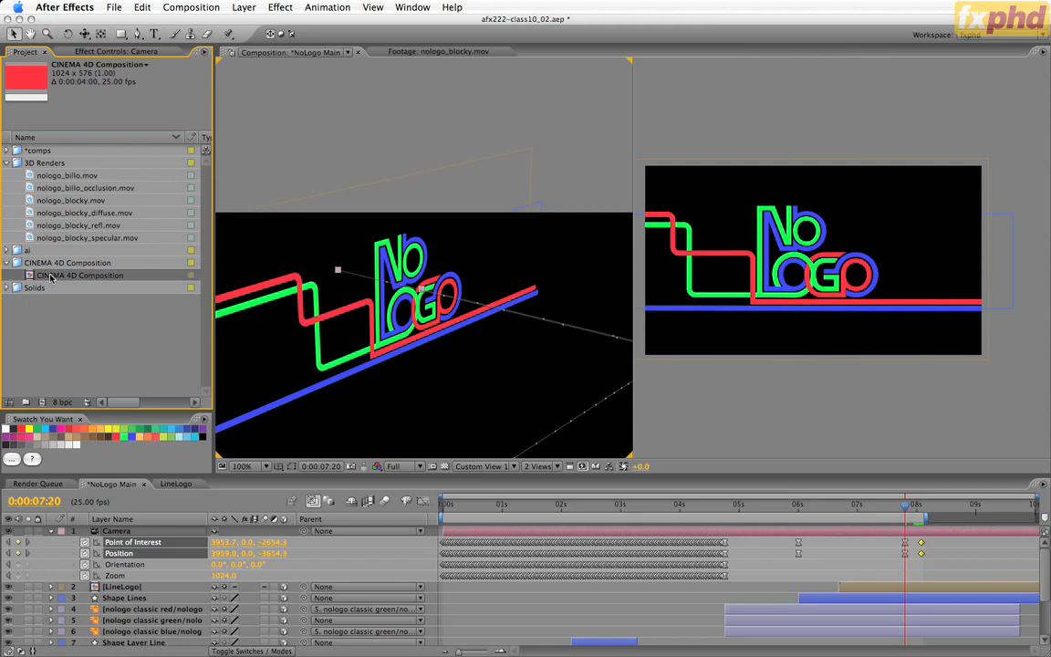
pyautogui.doubleClick(52, 278)
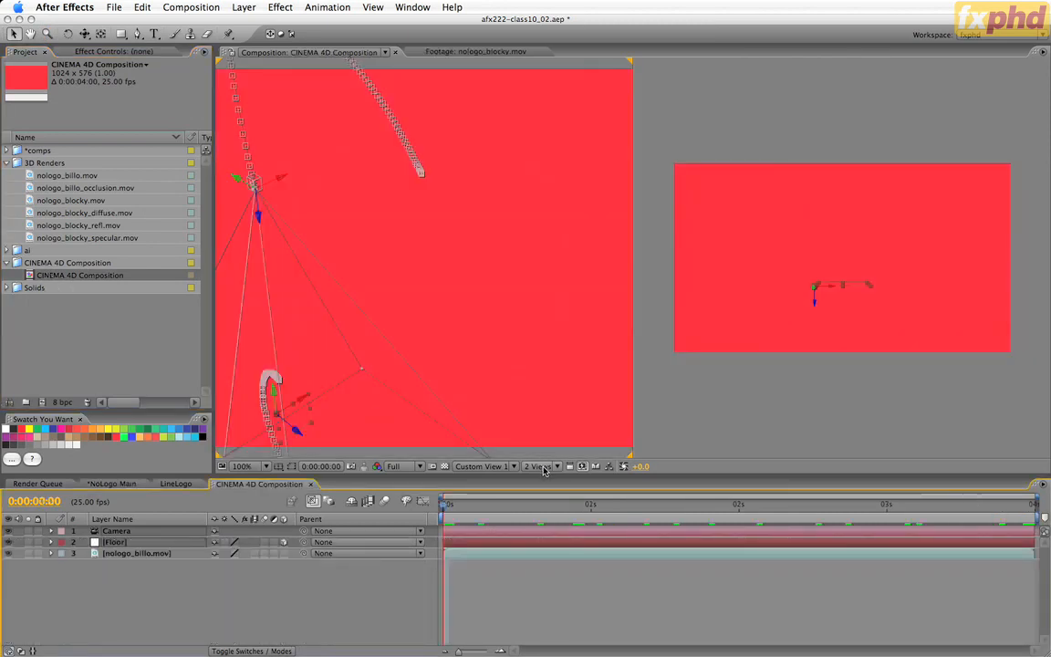
pyautogui.click(544, 467)
pyautogui.click(548, 477)
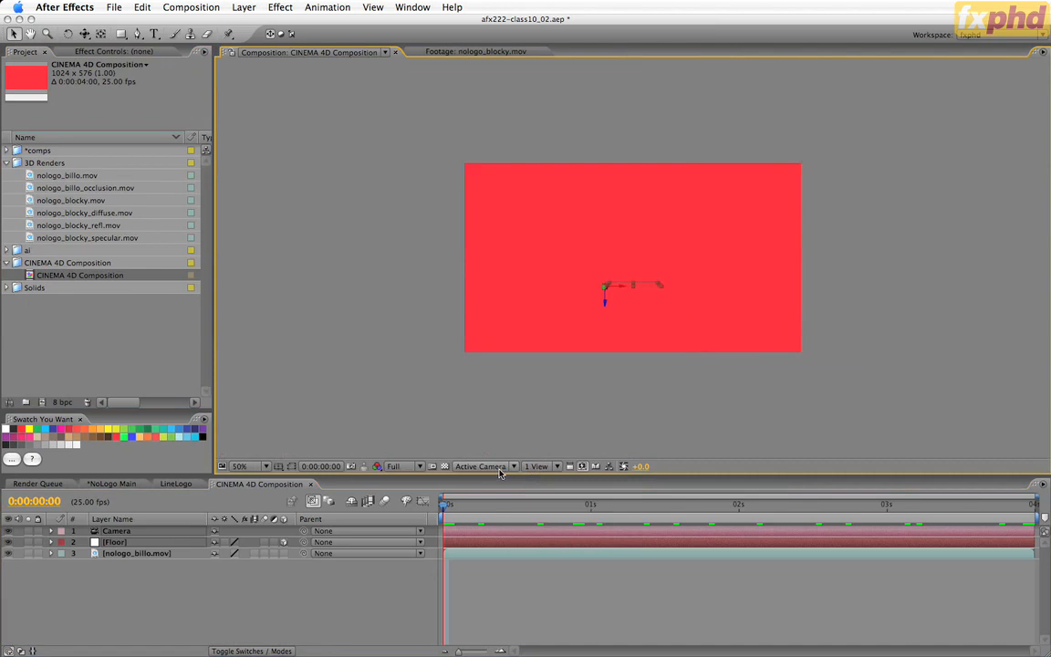
pyautogui.press('/')
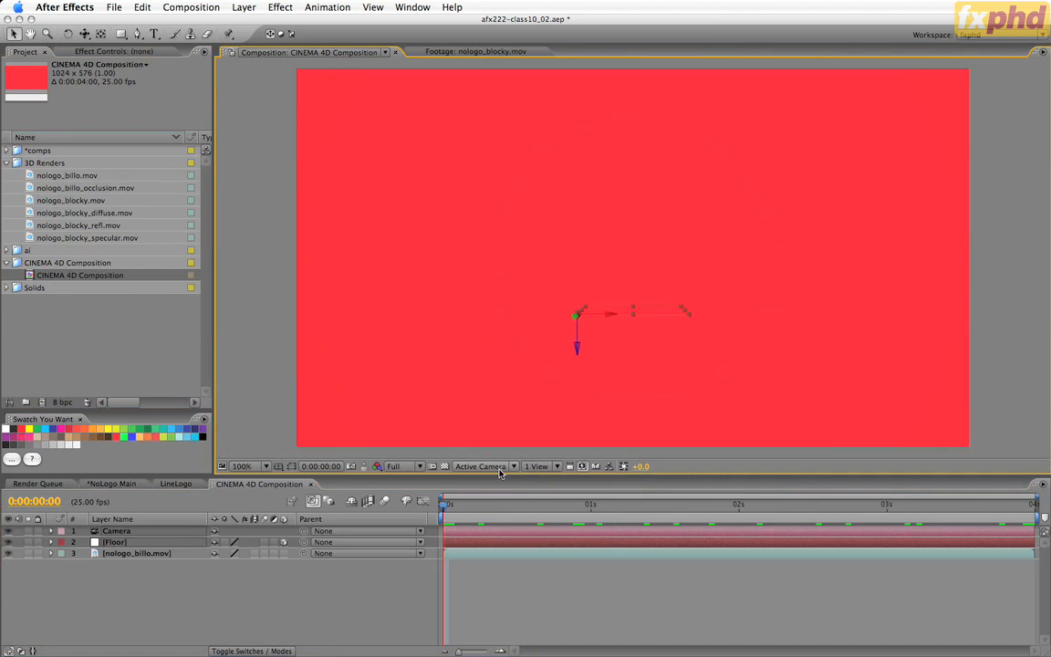
# Examine the Floor and nologo_billo.mov layers, scrub the animation to 0:00:03:16, and return to the start.
pyautogui.click(117, 543)
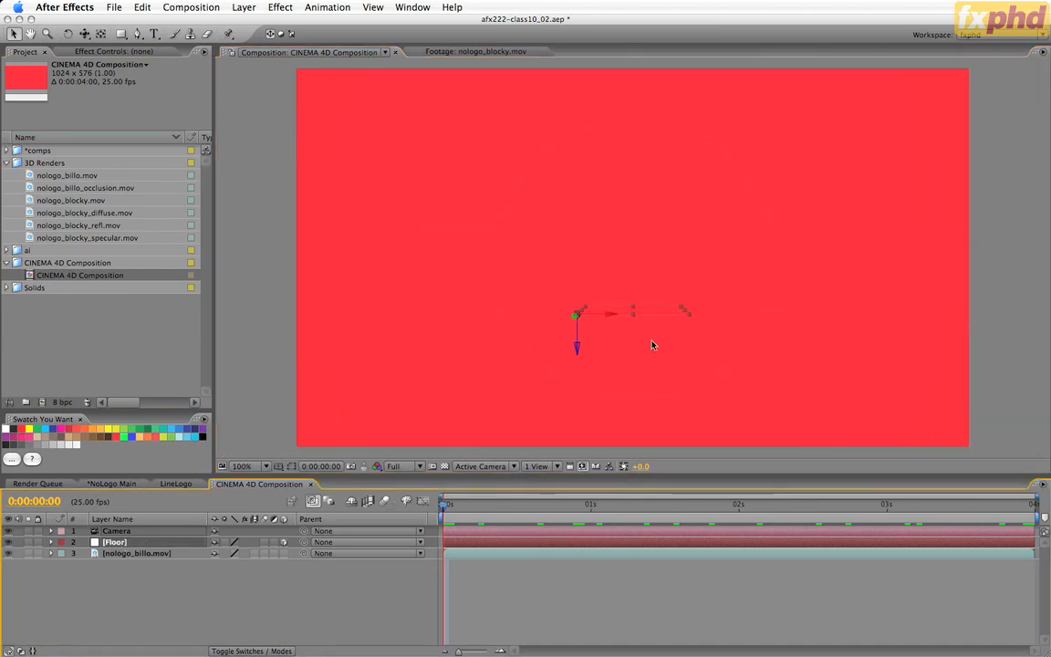
pyautogui.click(123, 554)
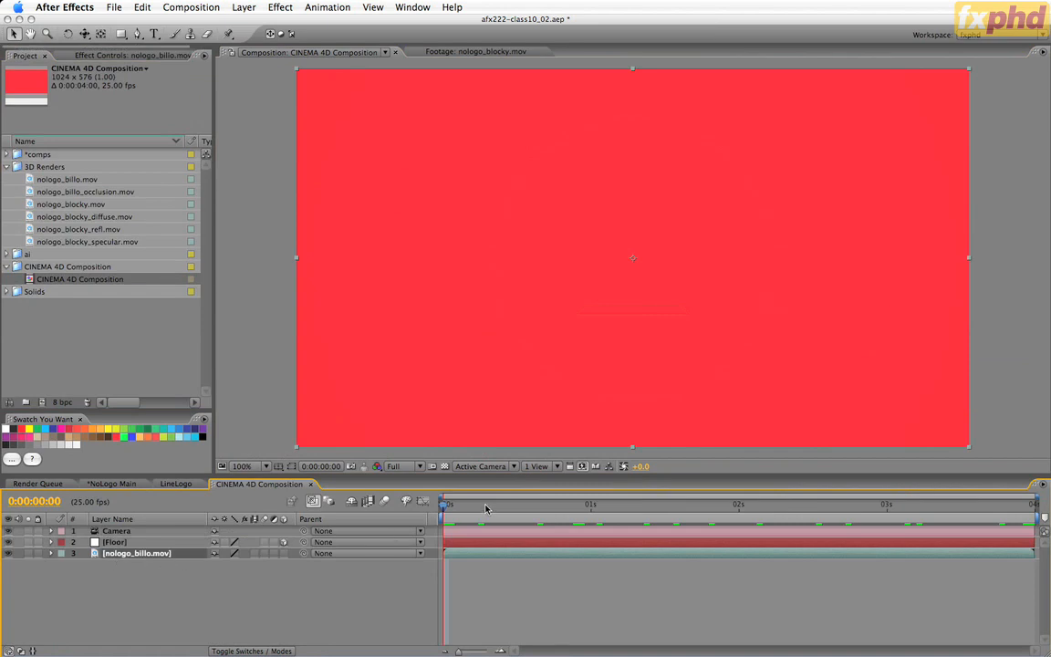
pyautogui.click(545, 507)
pyautogui.moveTo(564, 511); pyautogui.dragTo(983, 507)
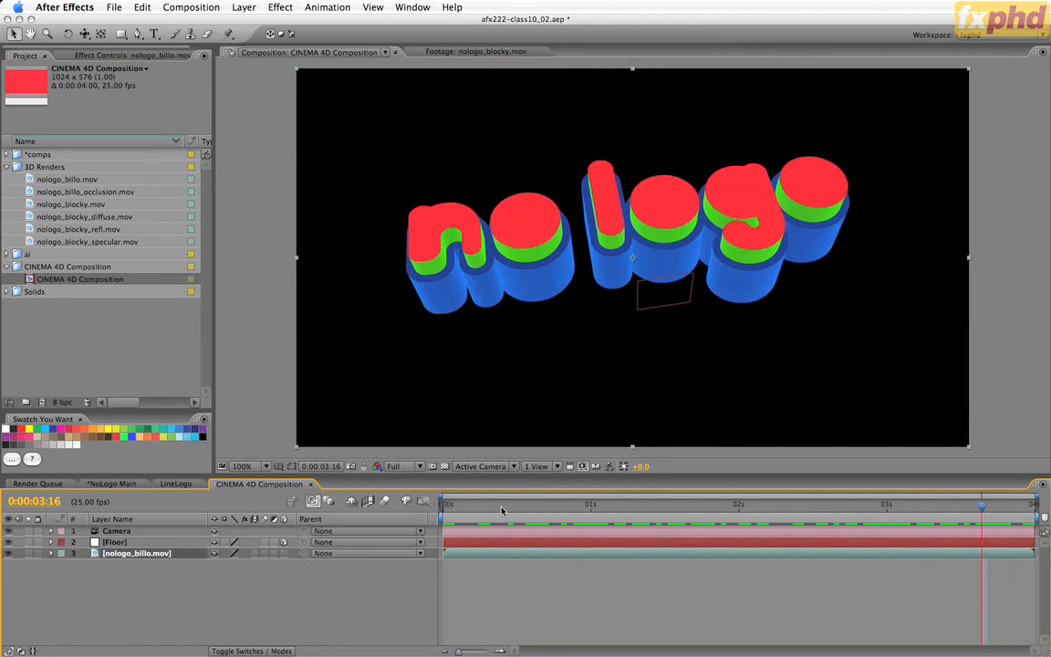
pyautogui.press('Home')
pyautogui.click(279, 579)
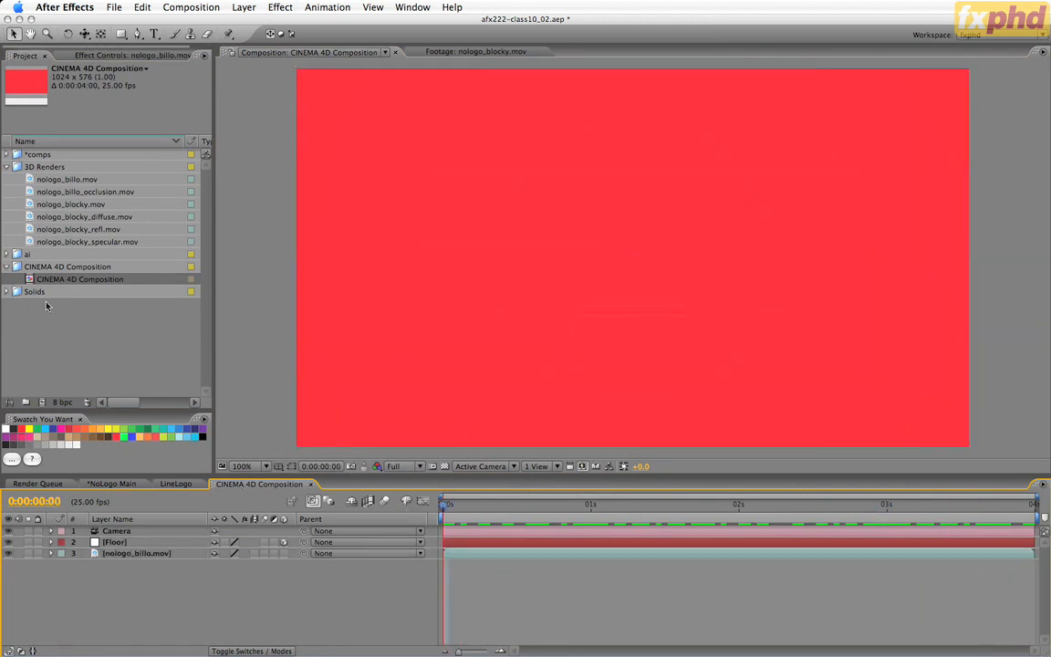
# Rename the imported CINEMA 4D Composition item as nologo billo 01.
pyautogui.click(67, 279)
pyautogui.press('Return')
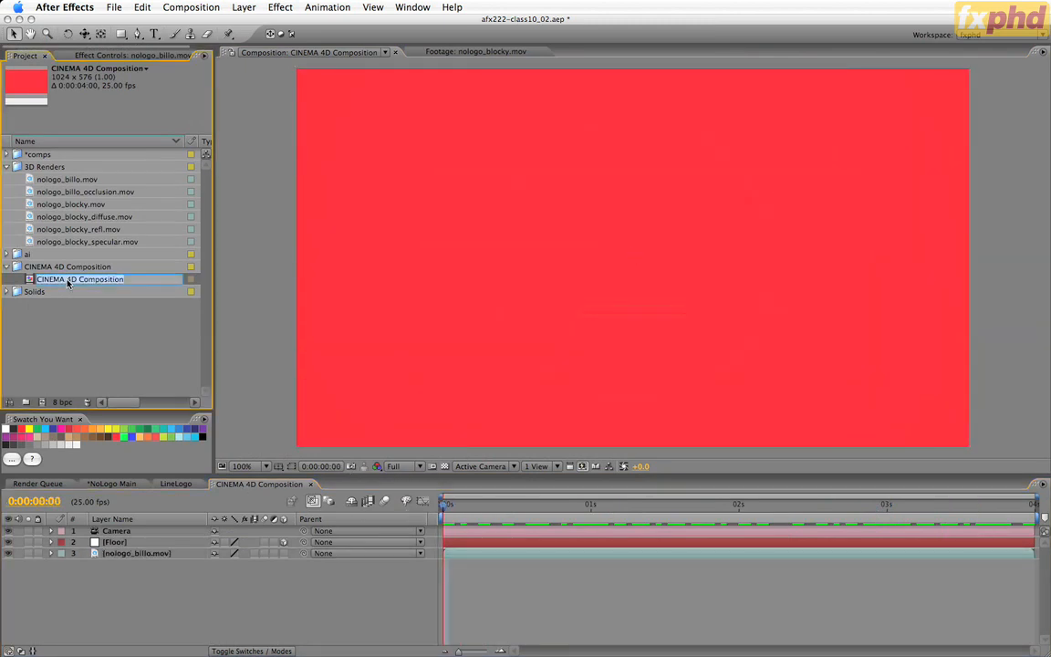
pyautogui.write('nologo')
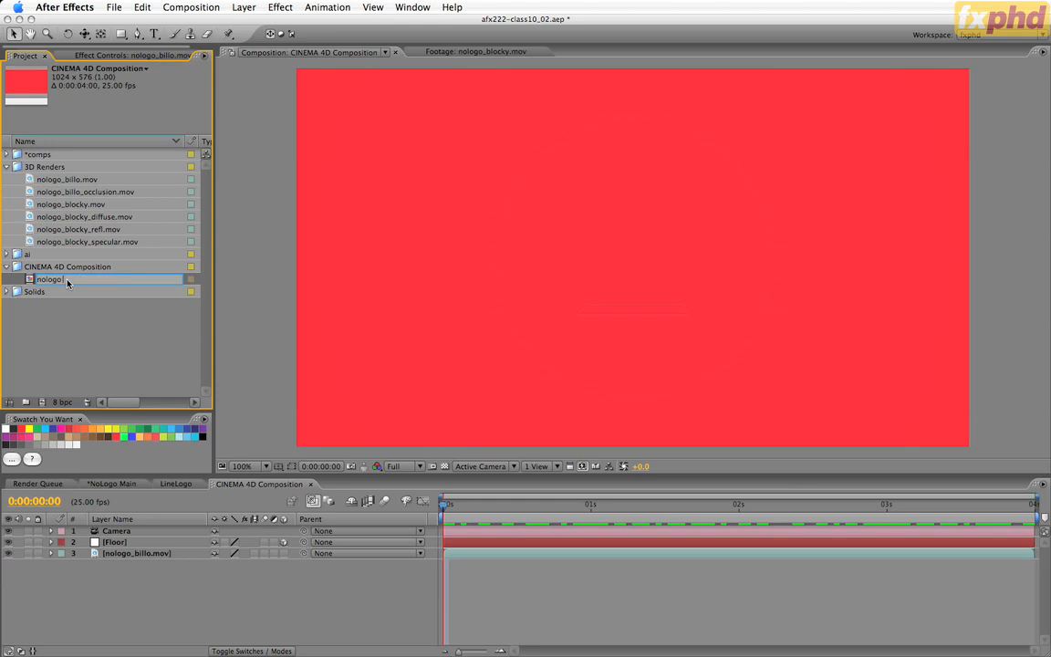
pyautogui.write('_billo 01')
pyautogui.press('Return')
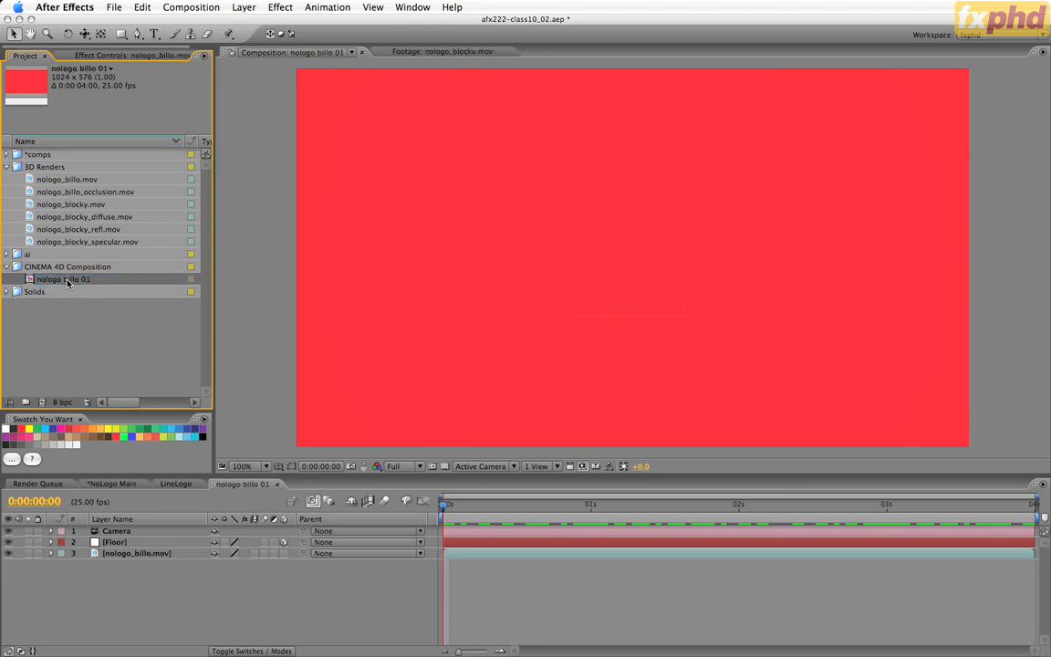
# Move nologo billo 01 into the *comps folder and delete the emptied CINEMA 4D Composition folder.
pyautogui.moveTo(43, 273); pyautogui.dragTo(38, 155)
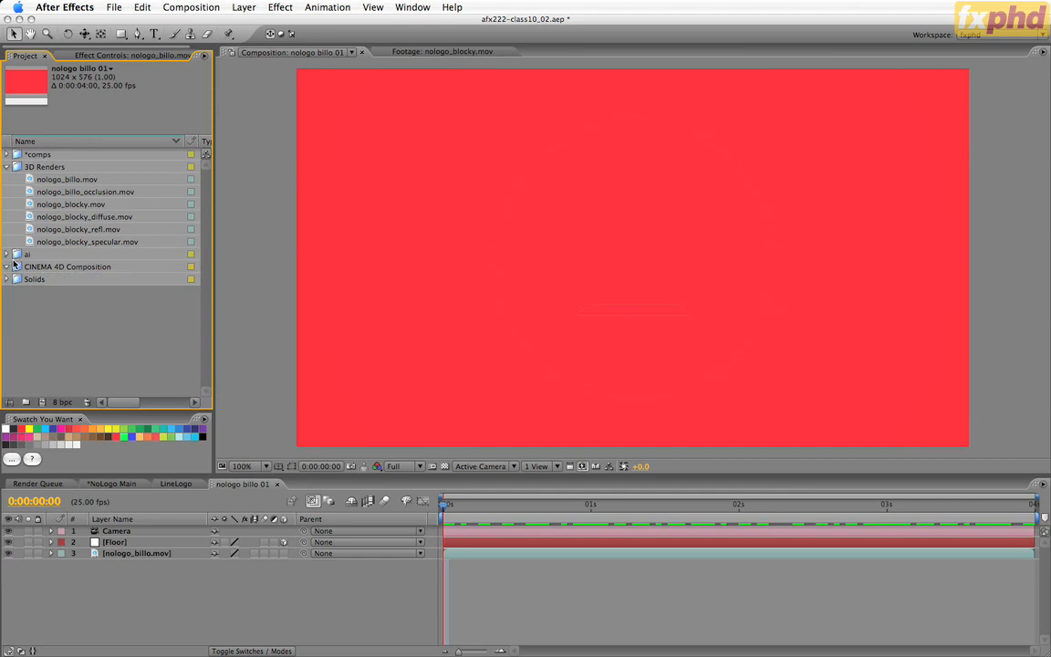
pyautogui.click(16, 267)
pyautogui.press('Delete')
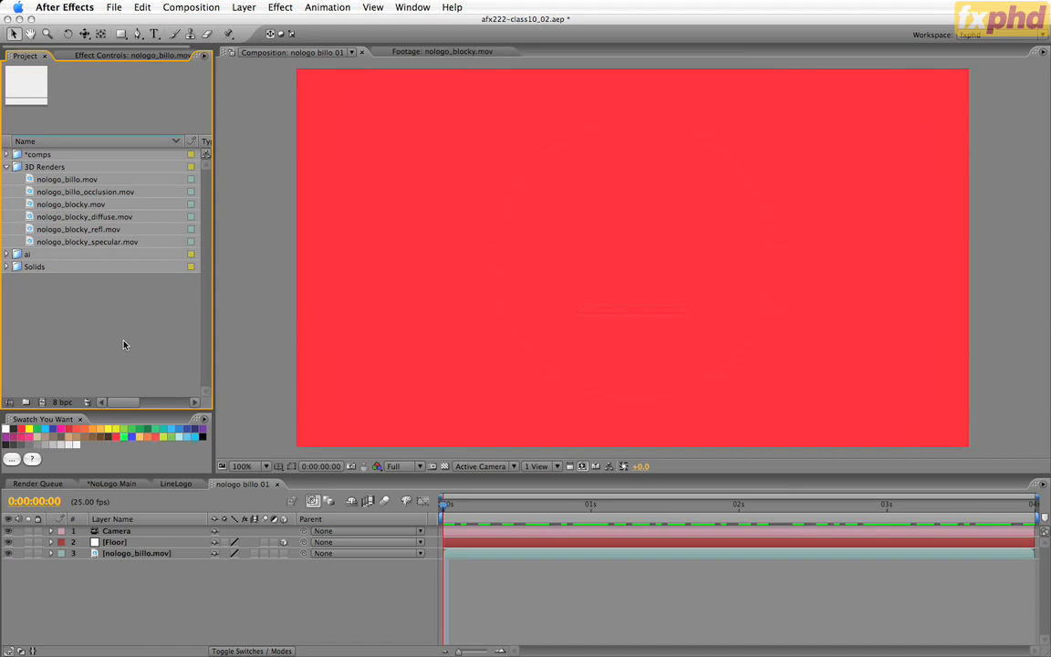
# Save the project as the next incremental version, afx222-class10_03.aep, and go to 0:00:03:00 in nologo billo 01.
pyautogui.press('super+alt+shift+s')
pyautogui.moveTo(573, 513); pyautogui.dragTo(876, 514)
pyautogui.click(886, 514)
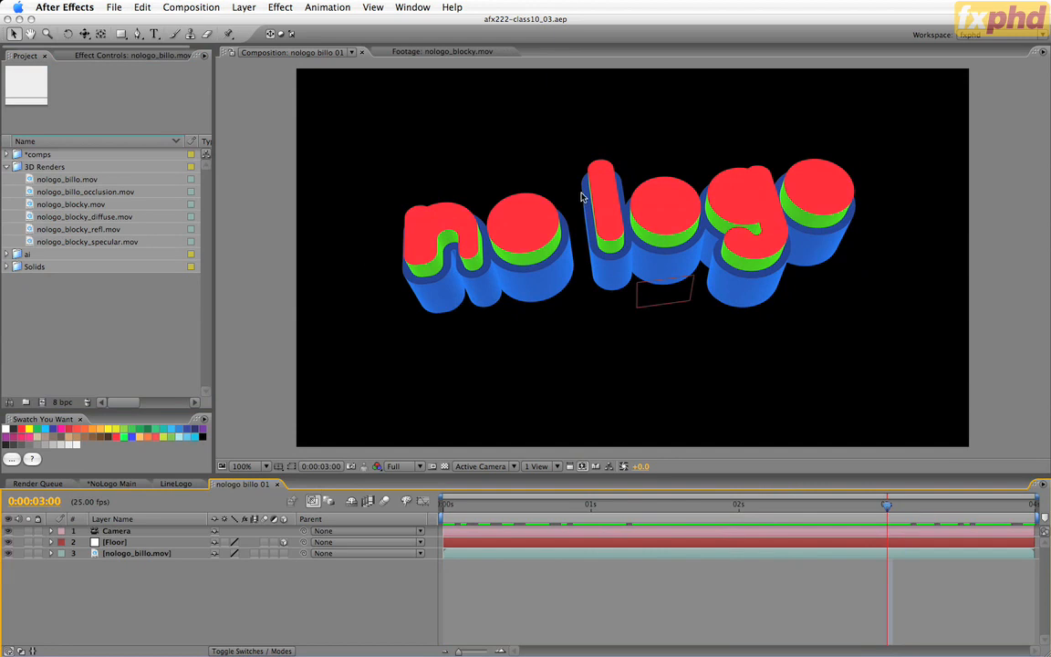
# Show the Title/Action Safe guides and draw a white star outward from the composition centre, with an outer radius of about 268.
pyautogui.click(121, 34)
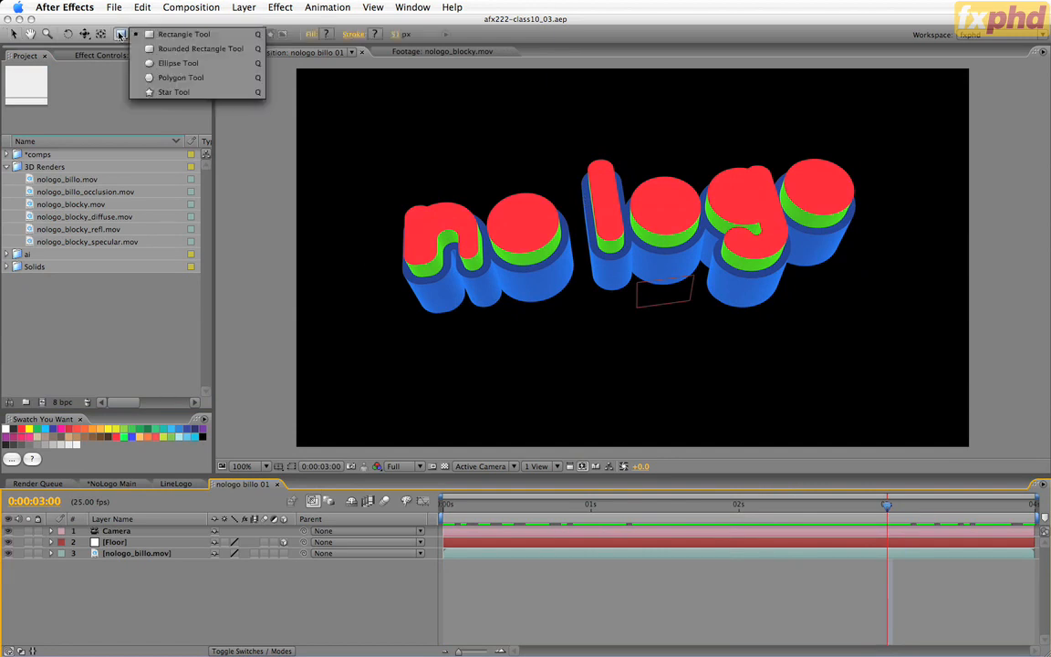
pyautogui.click(169, 91)
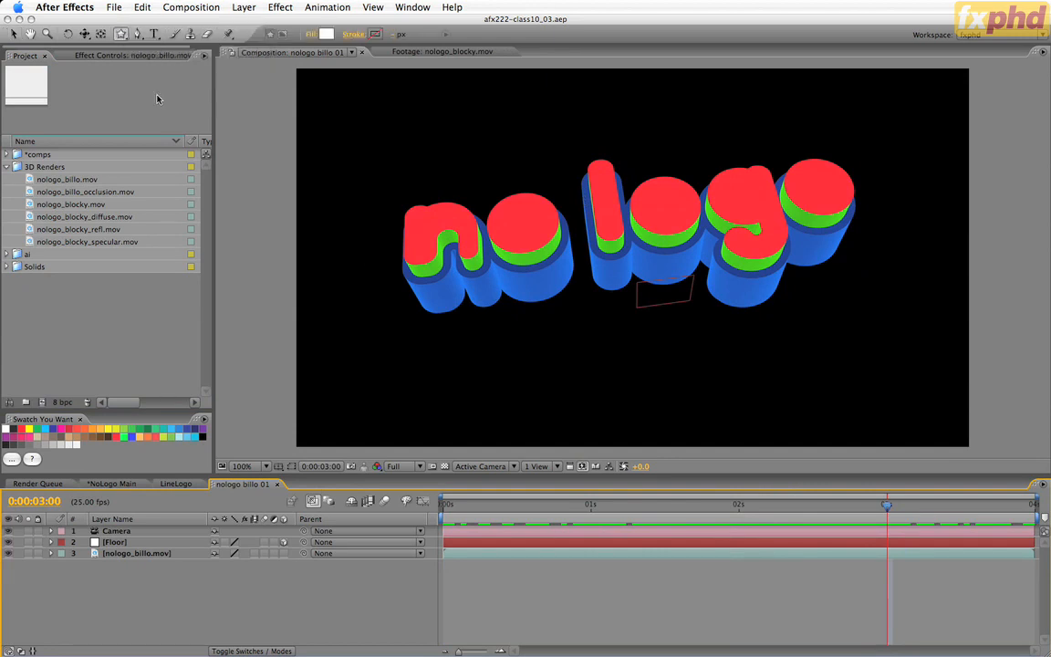
pyautogui.click(278, 466)
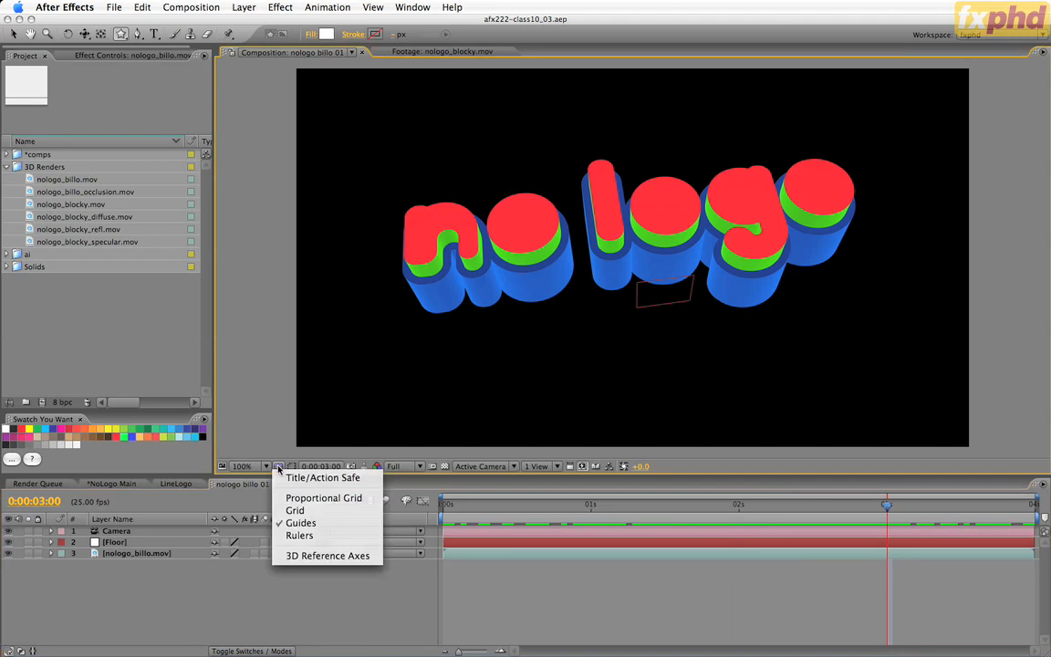
pyautogui.click(315, 477)
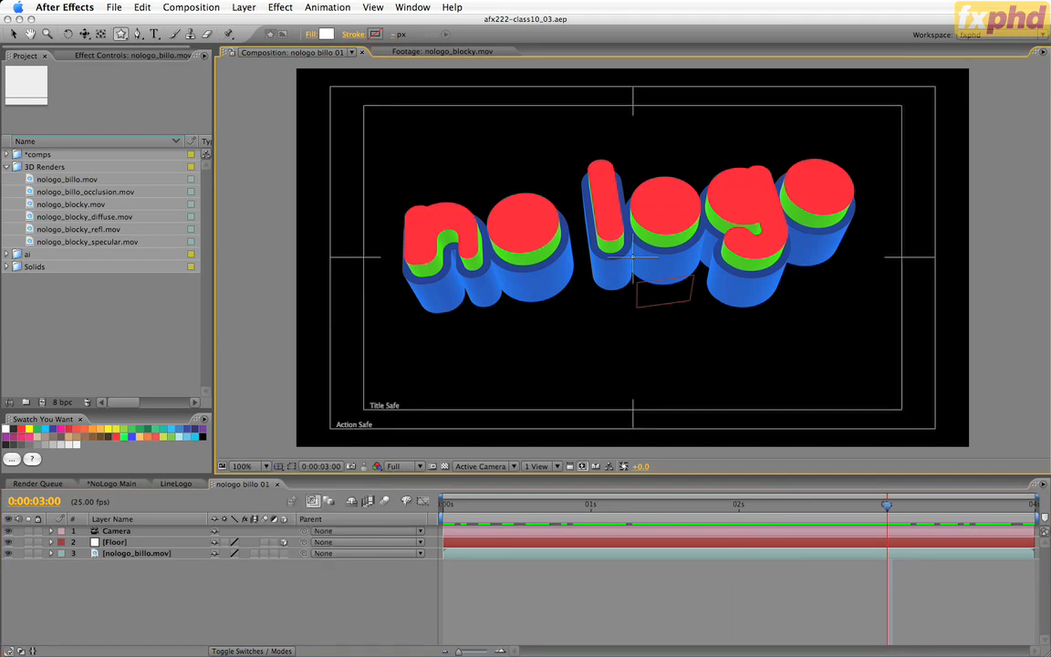
pyautogui.moveTo(633, 258); pyautogui.dragTo(763, 375)
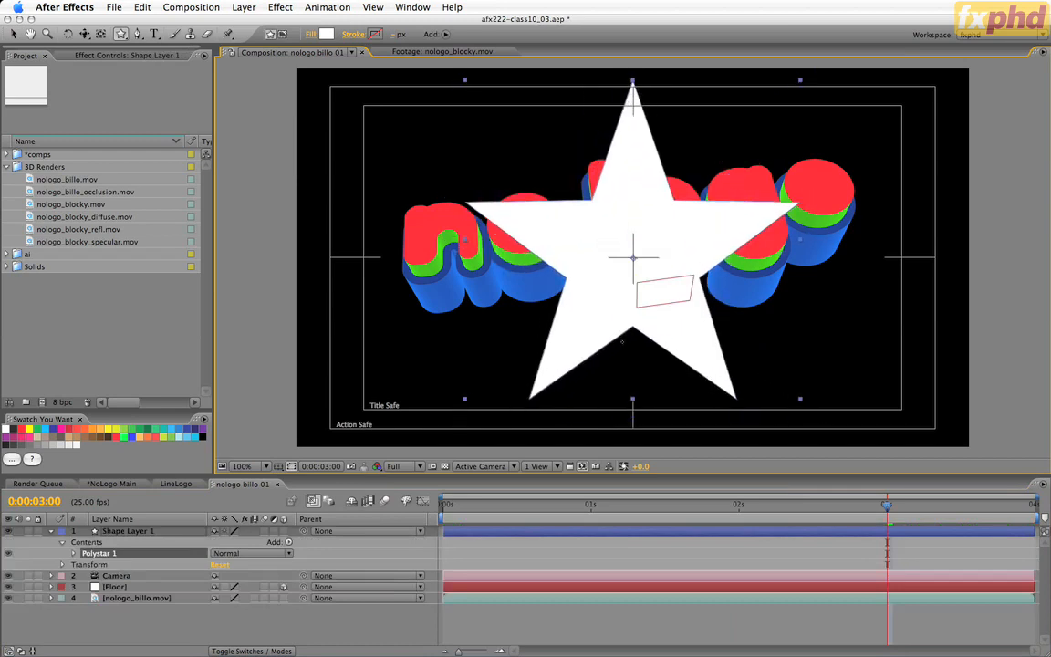
# Set the star's Polystar Path to 20 points with an inner radius of 200.
pyautogui.click(73, 553)
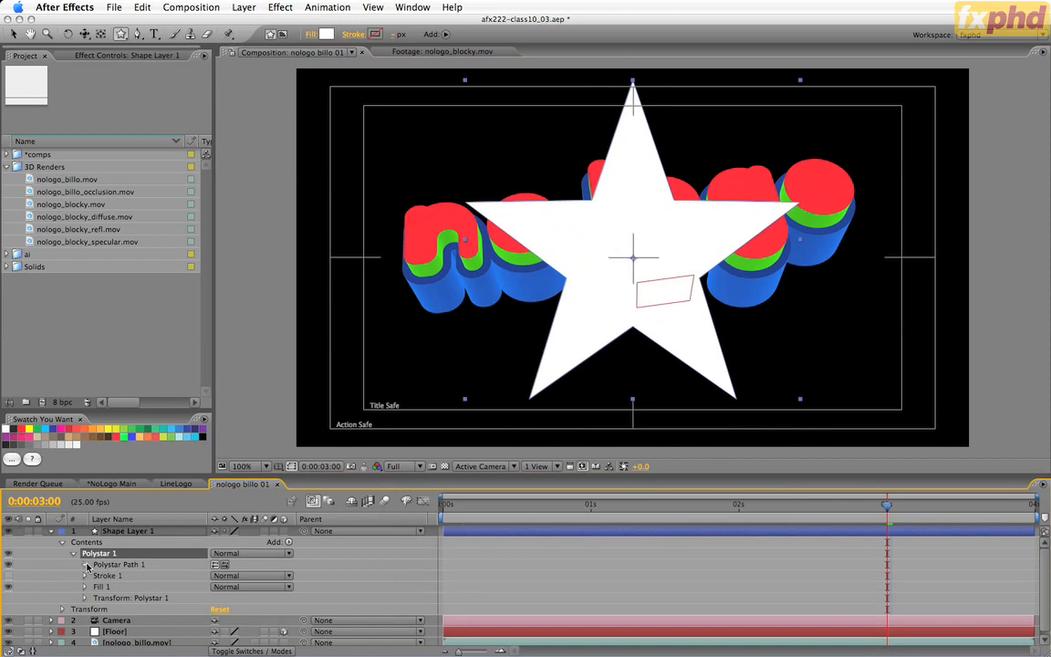
pyautogui.click(83, 565)
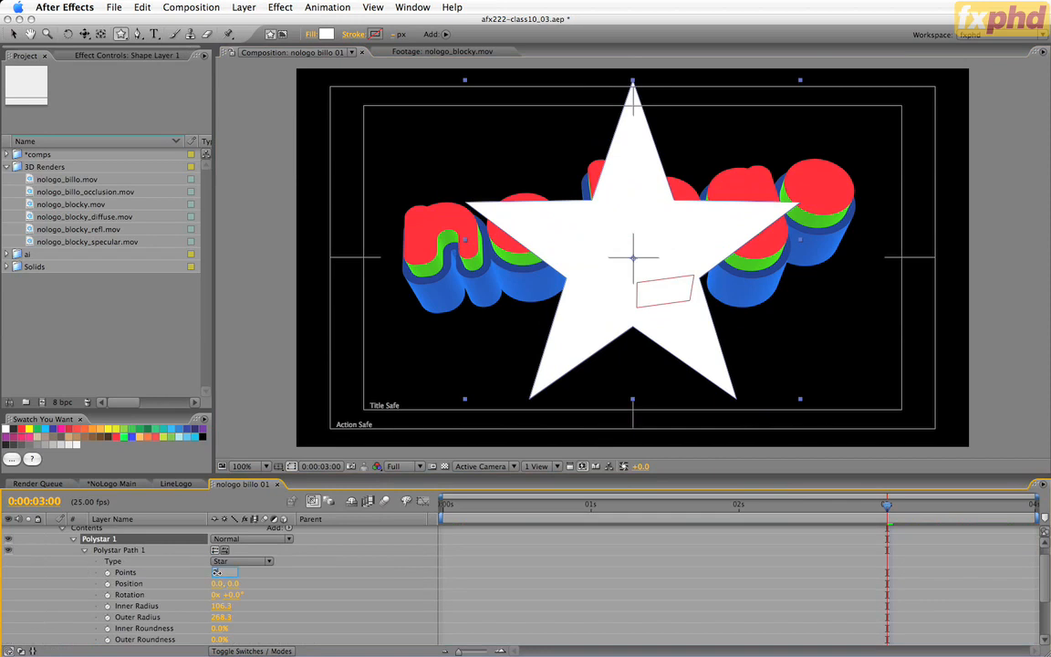
pyautogui.moveTo(217, 572); pyautogui.dragTo(217, 576)
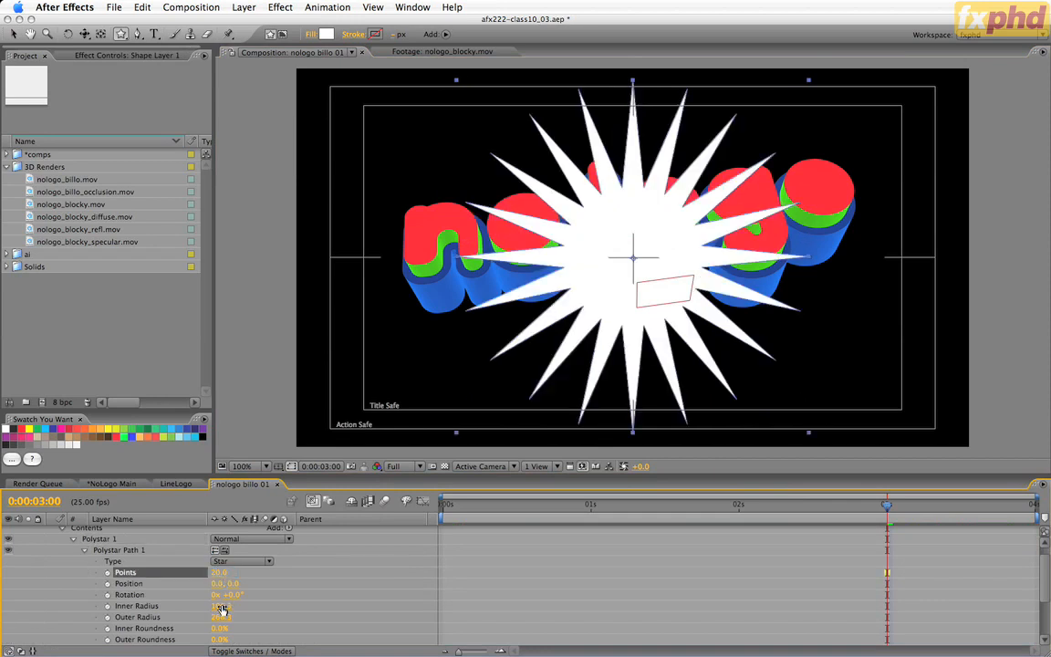
pyautogui.click(222, 606)
pyautogui.write('200')
pyautogui.press('Tab')
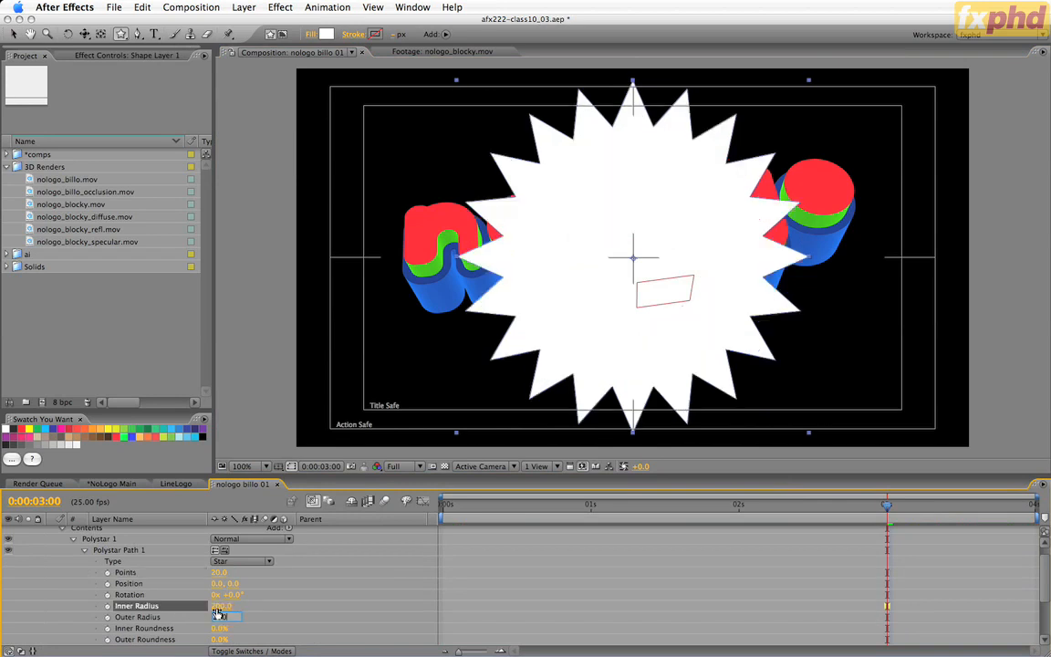
# Set the star's Outer Radius to 250 and turn on its white 5 px stroke.
pyautogui.press('Return')
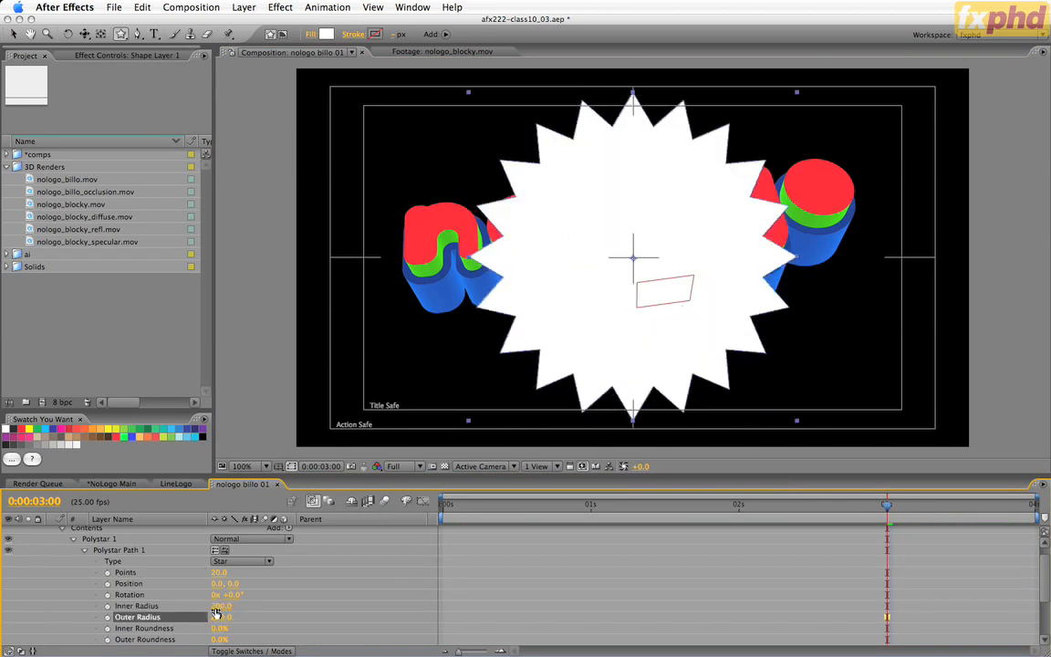
pyautogui.click(85, 551)
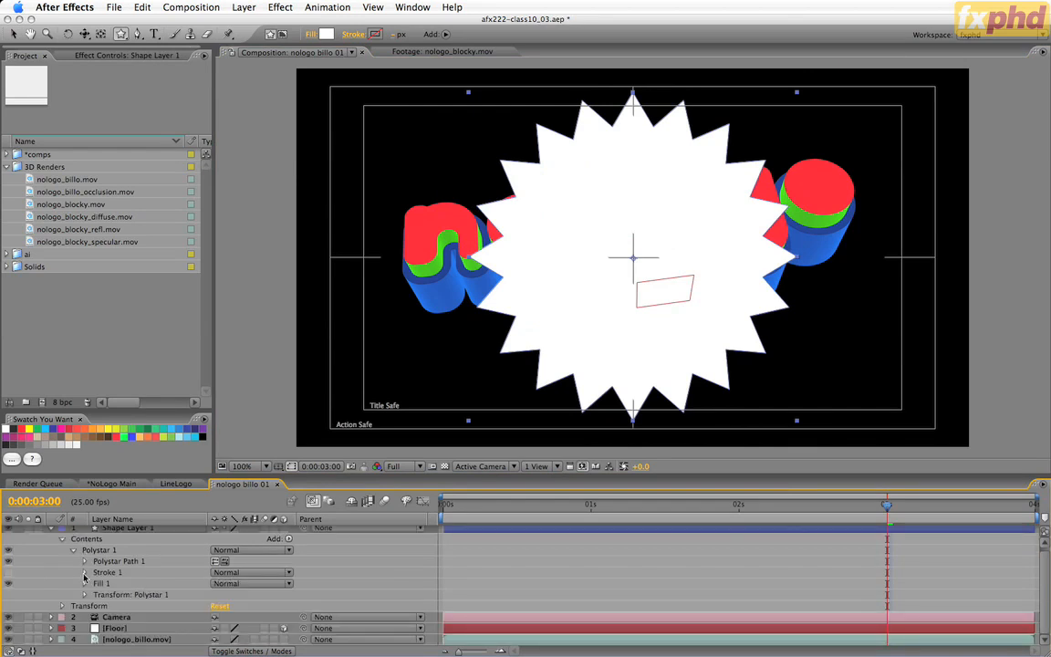
pyautogui.click(8, 574)
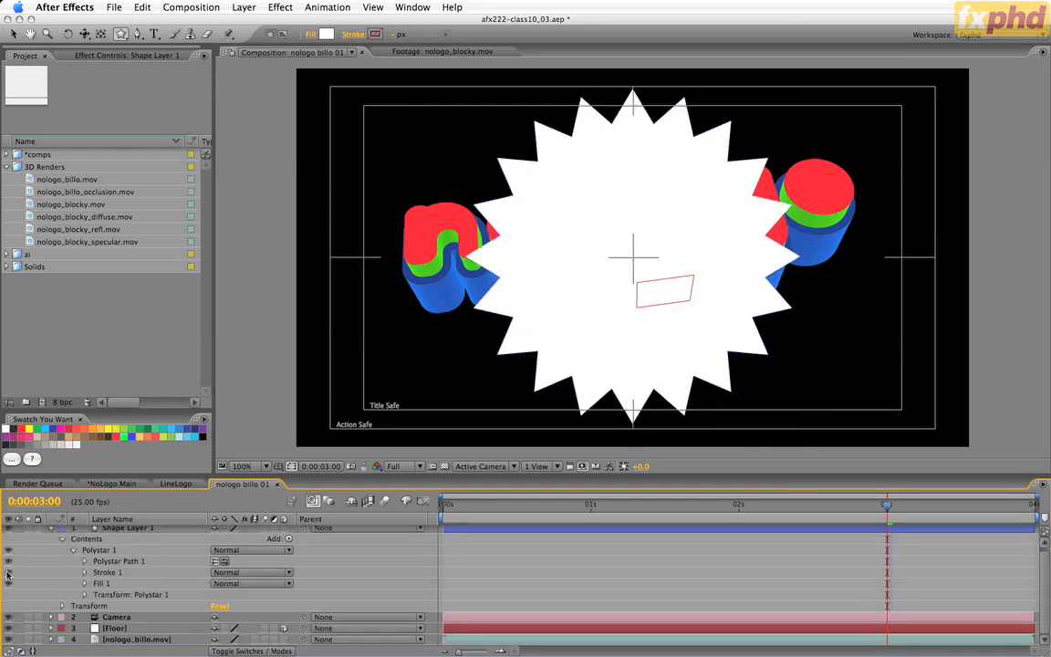
pyautogui.click(84, 572)
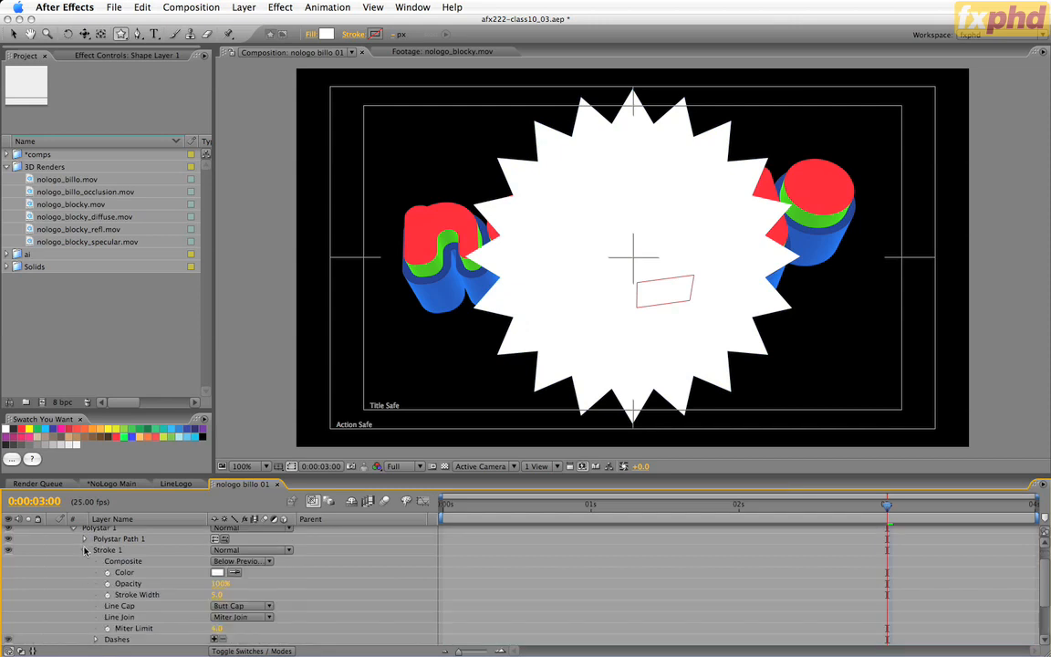
pyautogui.click(84, 551)
pyautogui.scroll(1, 82, 548)
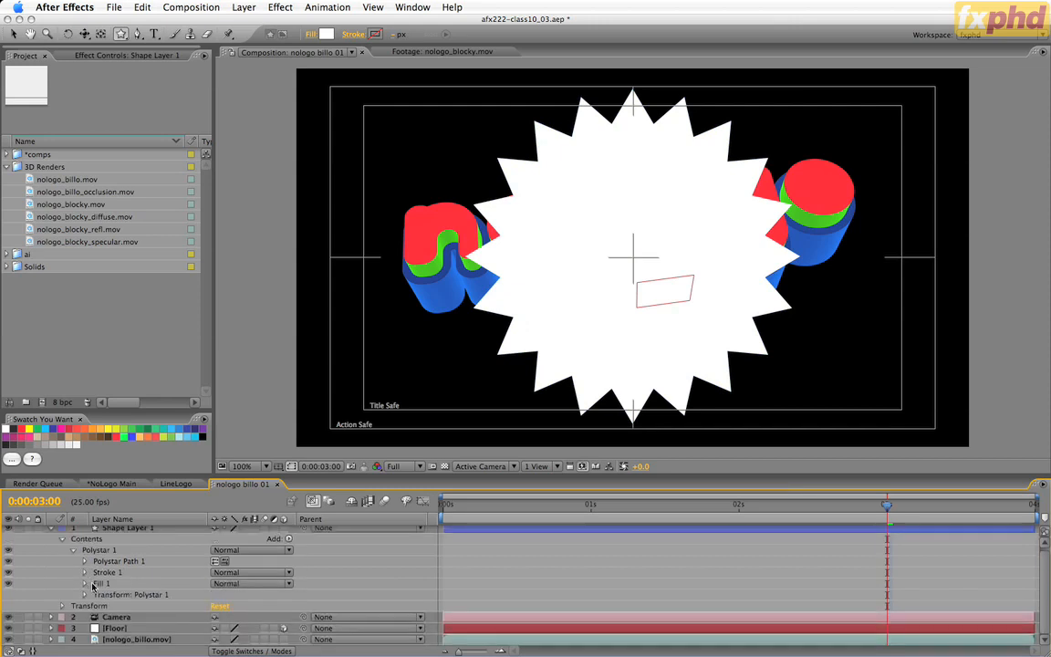
# Change the star's Fill 1 color to the red swatch from the Swatch You Want palette.
pyautogui.click(88, 586)
pyautogui.click(84, 583)
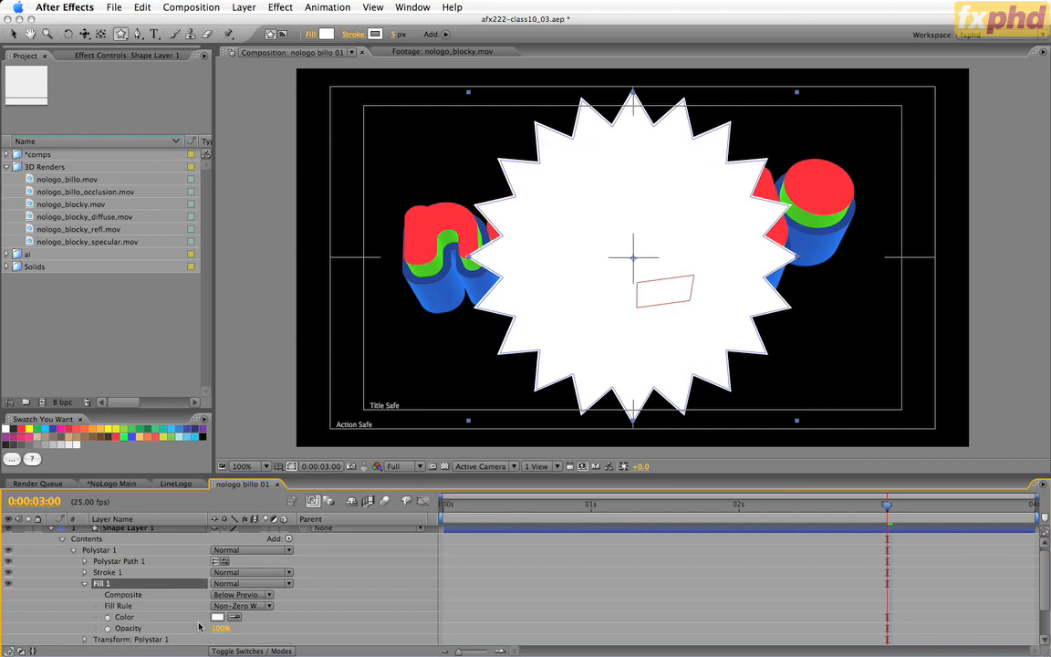
pyautogui.click(234, 618)
pyautogui.click(115, 437)
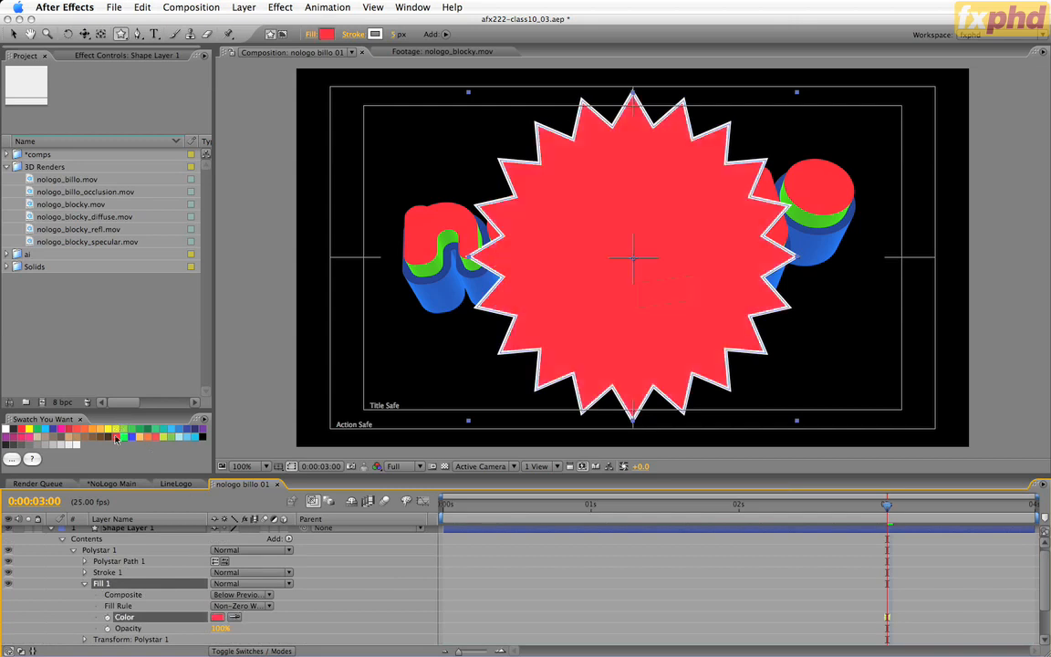
pyautogui.click(303, 623)
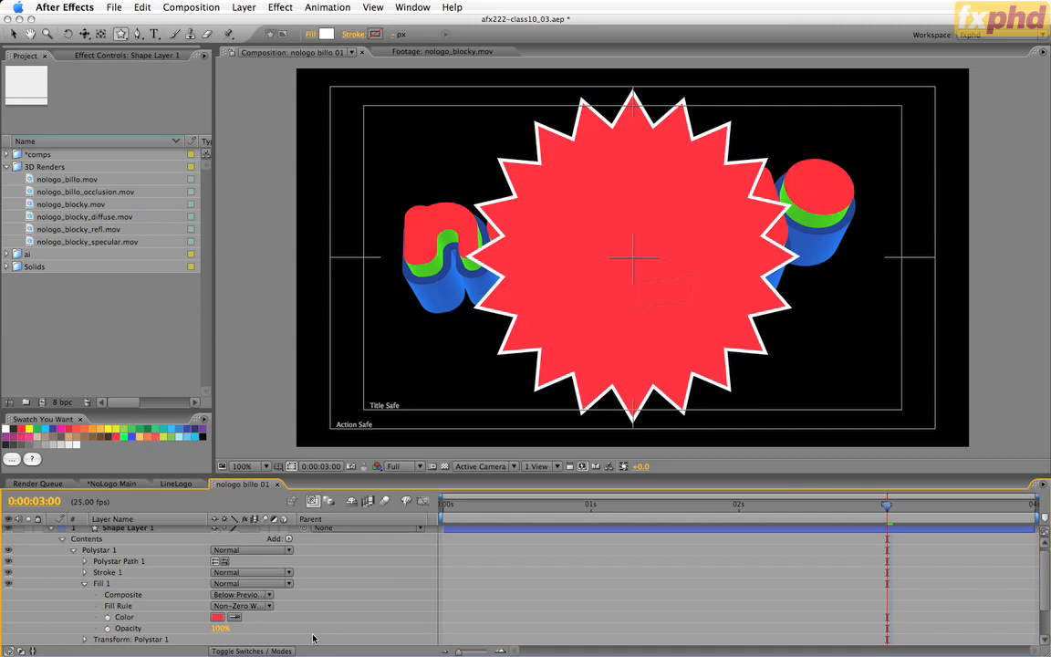
# Duplicate the star's path, stroke and fill twice: a green star with radii 250 and 325, and a blue one with radii 325 and 410.
pyautogui.click(85, 584)
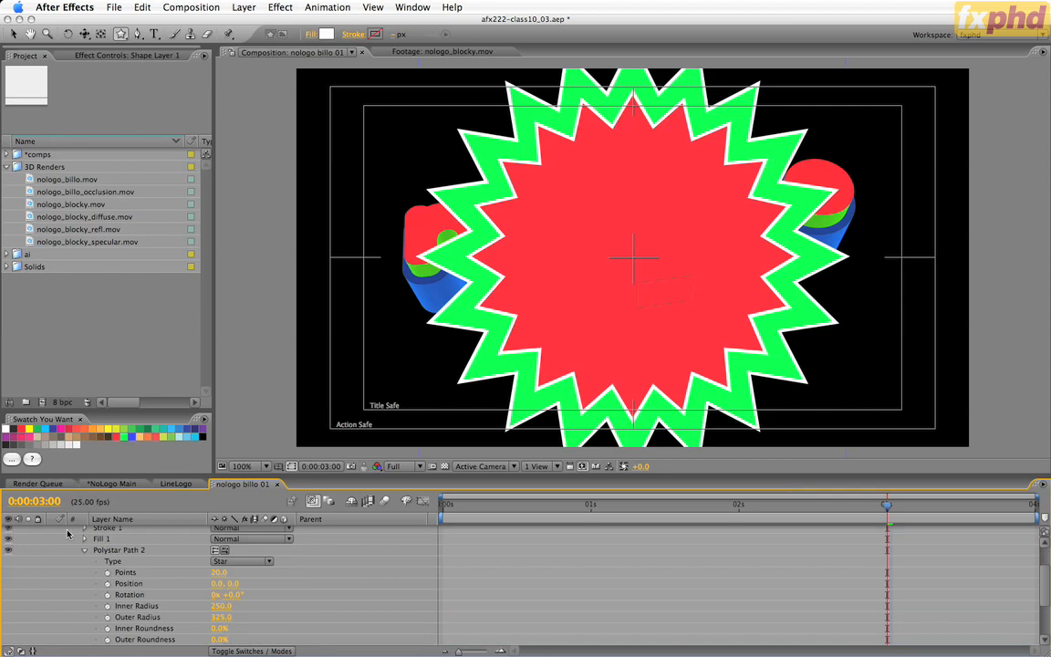
pyautogui.click(85, 550)
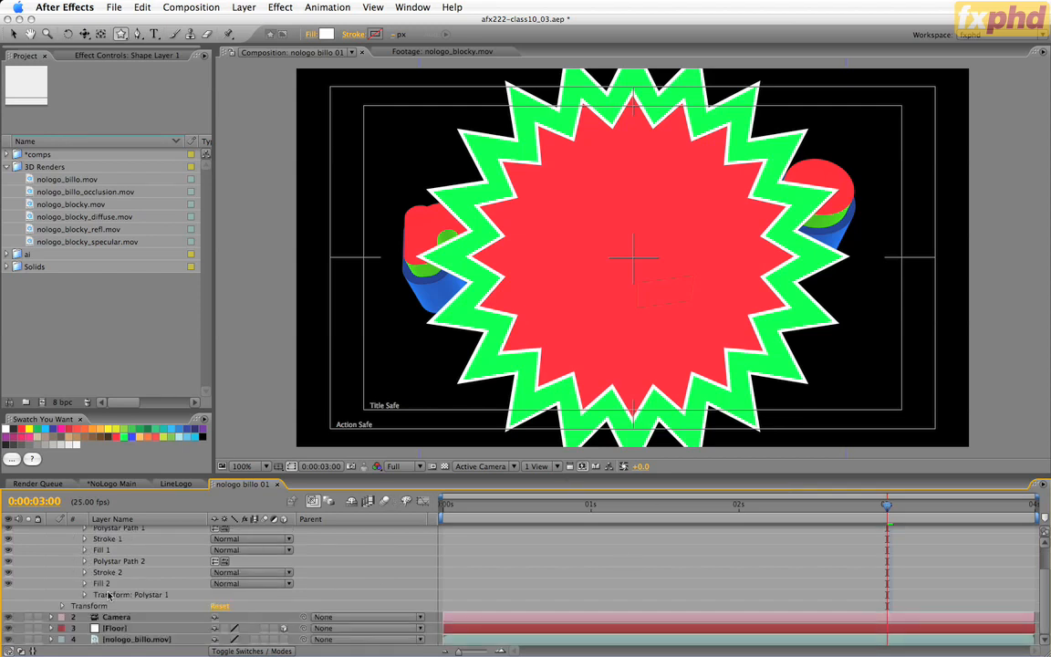
pyautogui.click(108, 594)
pyautogui.click(106, 583)
pyautogui.keyDown('shift'); pyautogui.click(112, 562); pyautogui.keyUp('shift')
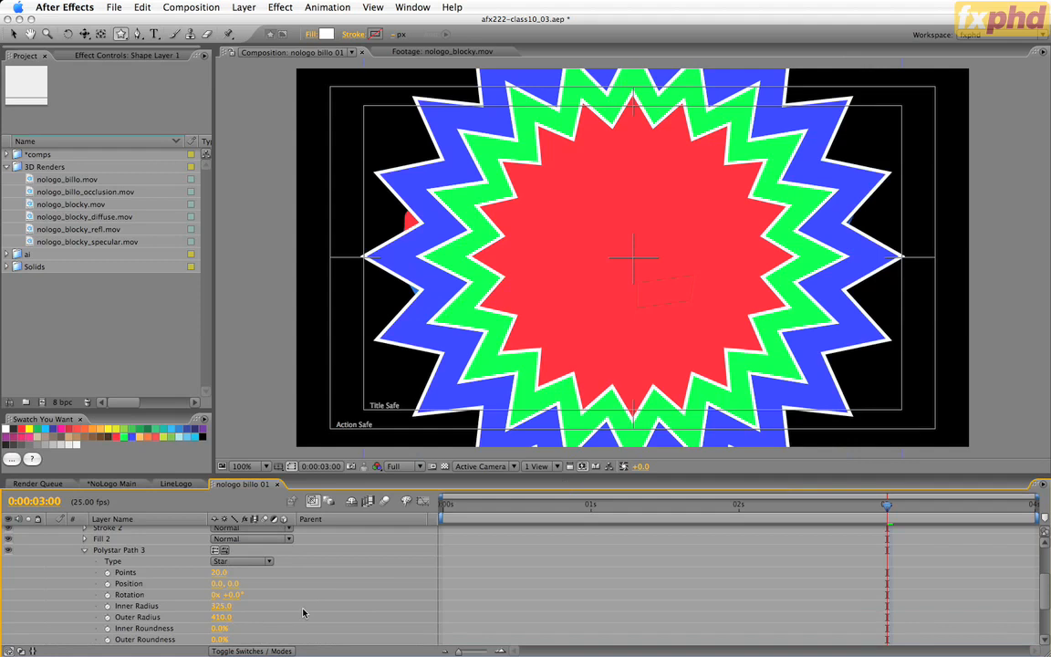
pyautogui.click(84, 551)
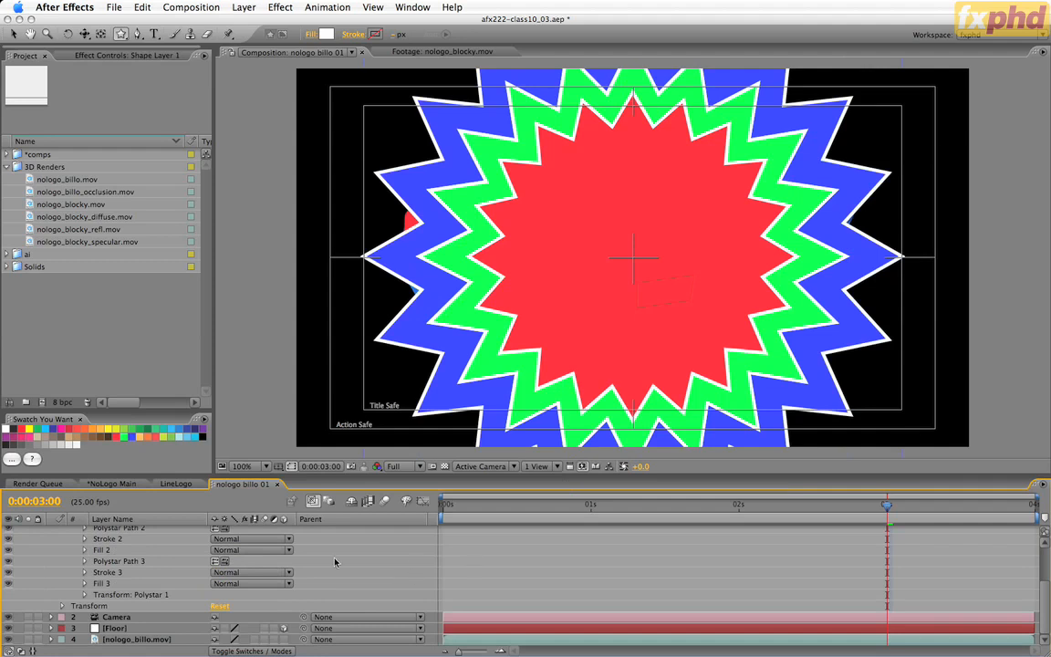
# Add a Repeater to Shape Layer 1's contents, outside the Polystar 1 group, and expand its settings.
pyautogui.scroll(3, 335, 561)
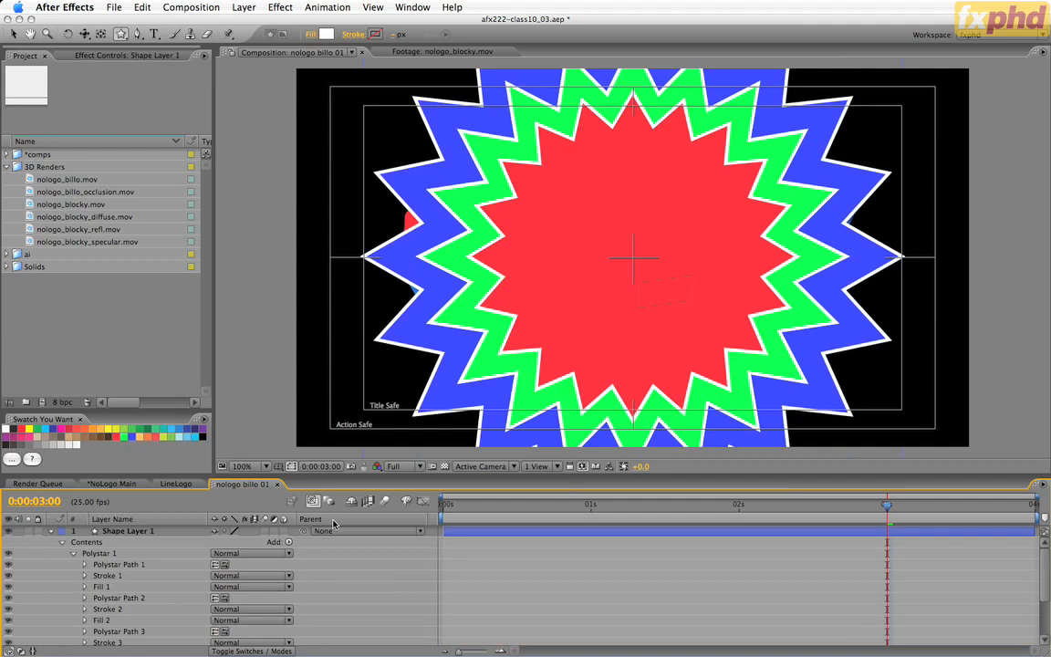
pyautogui.click(290, 543)
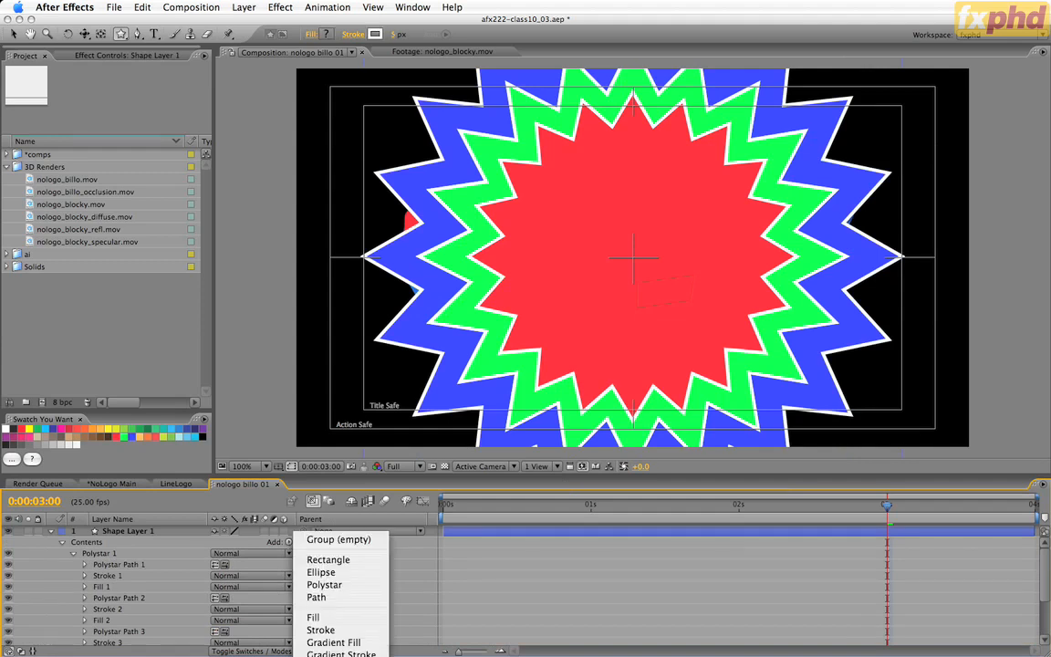
pyautogui.click(337, 654)
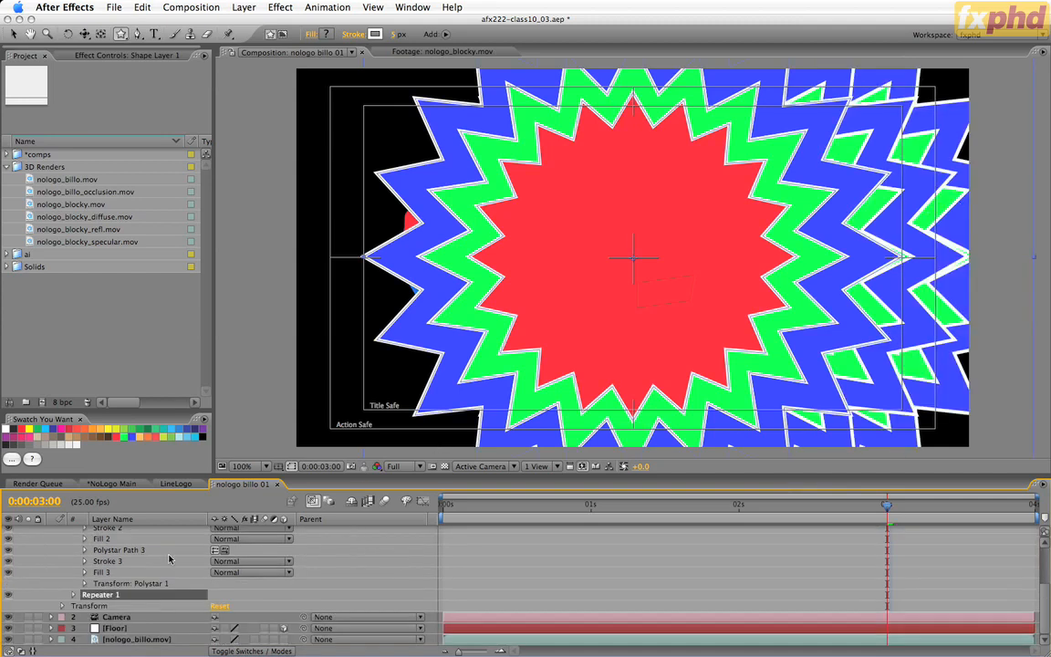
pyautogui.click(74, 598)
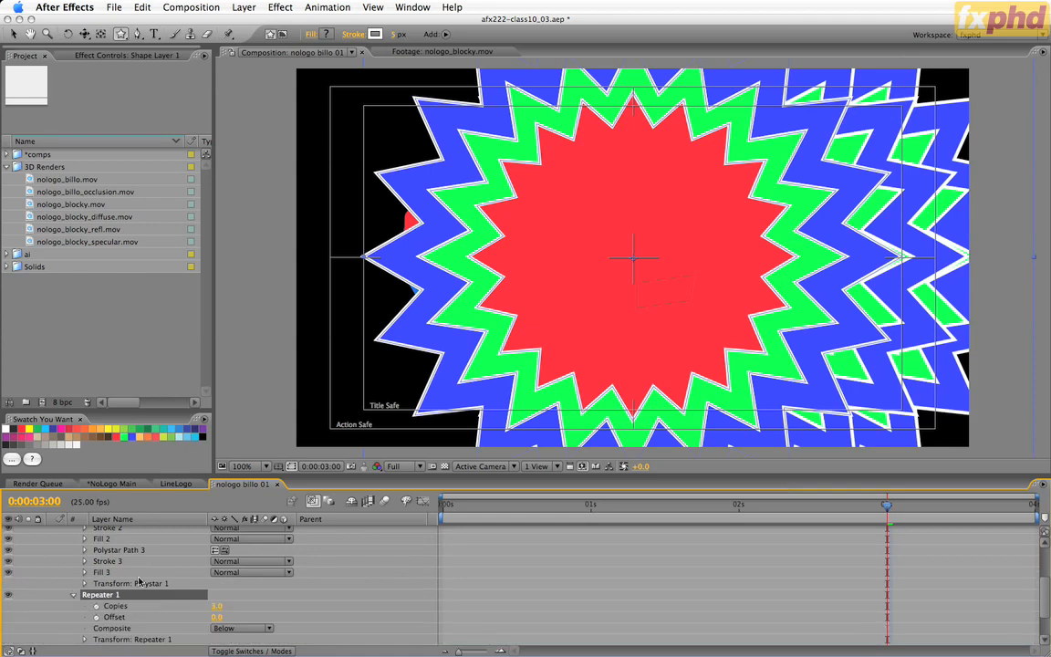
# Set the Repeater's transform Position to 0, 0 and its Scale to 200%, keeping the copies concentric.
pyautogui.scroll(-2, 297, 541)
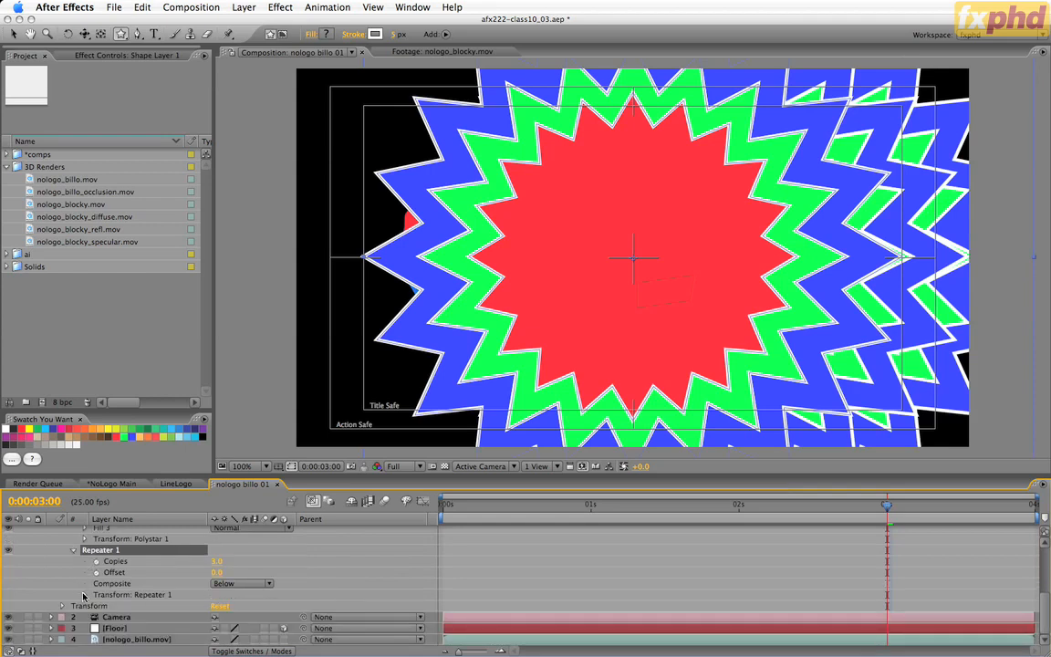
pyautogui.click(85, 594)
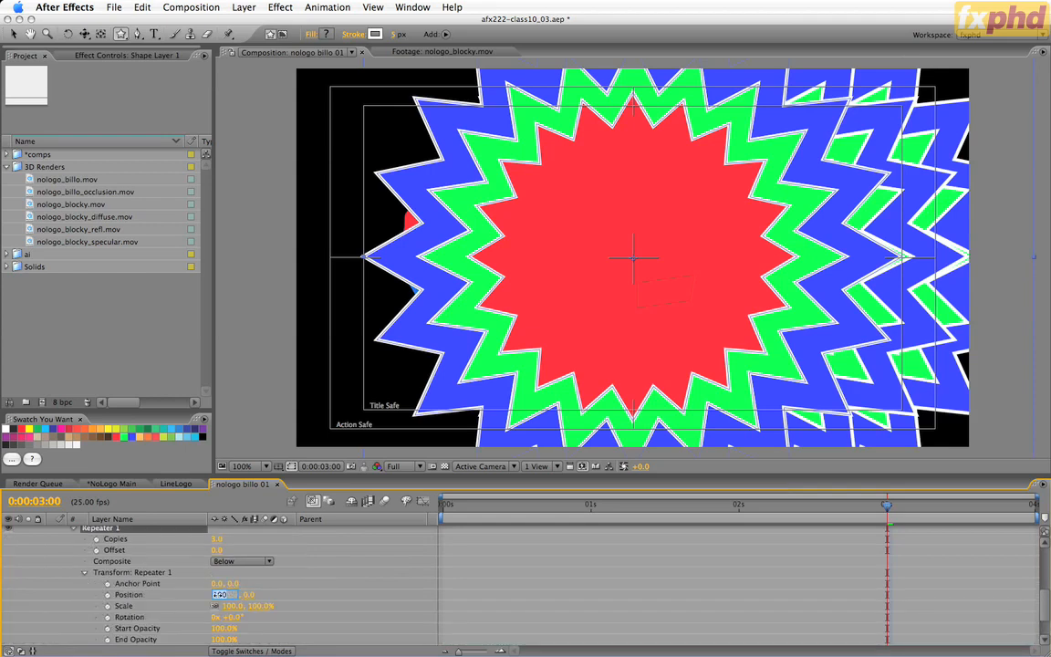
pyautogui.moveTo(217, 595); pyautogui.dragTo(202, 609)
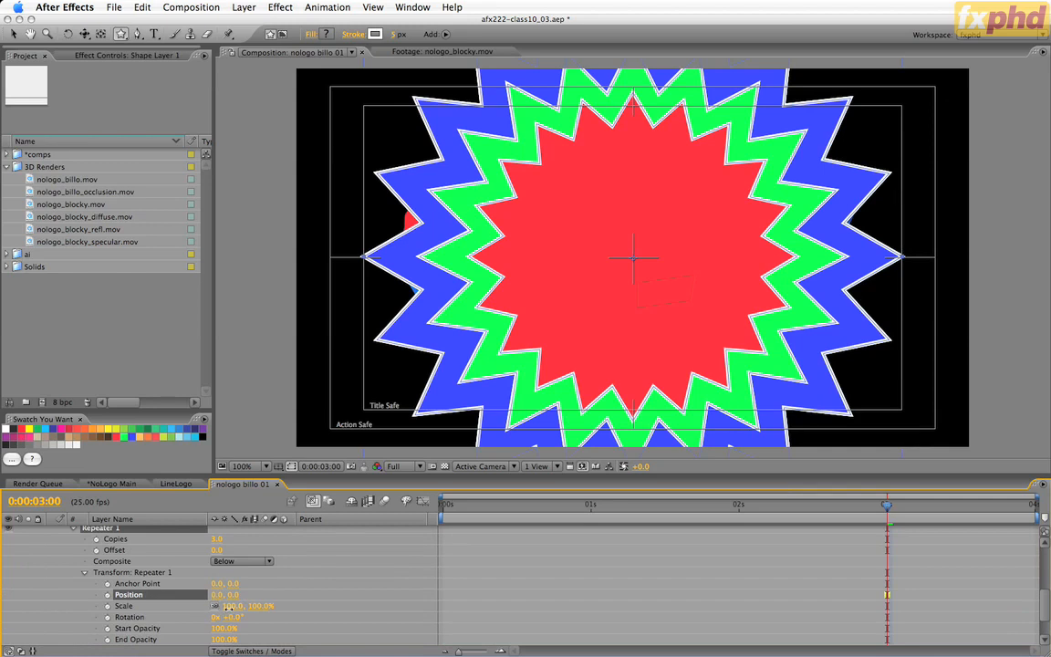
pyautogui.click(229, 606)
pyautogui.write('200')
pyautogui.press('Tab')
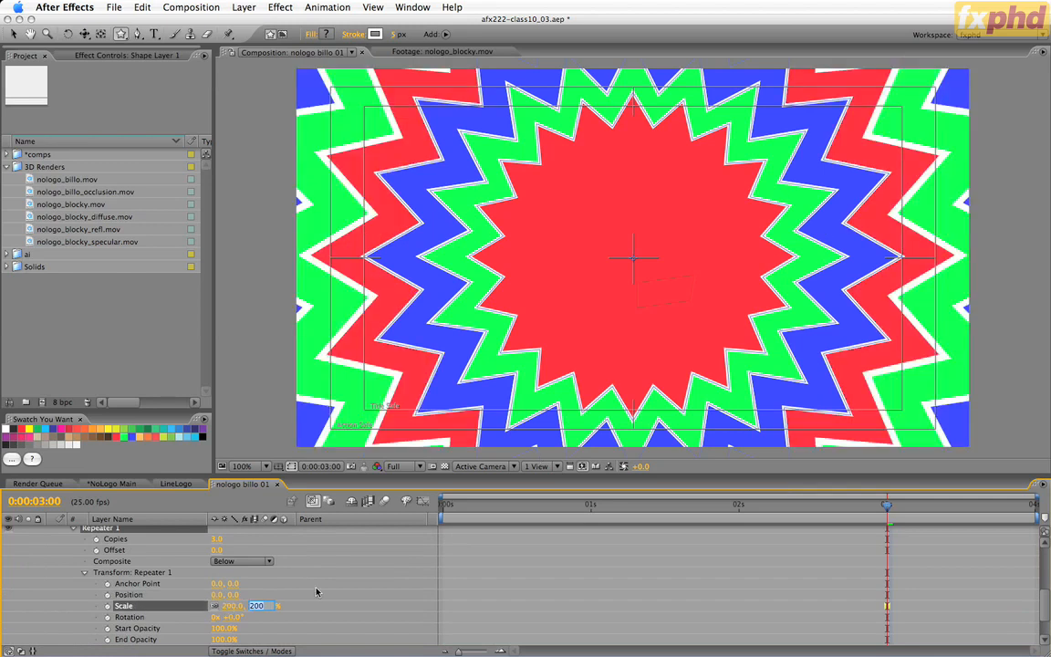
pyautogui.click(382, 538)
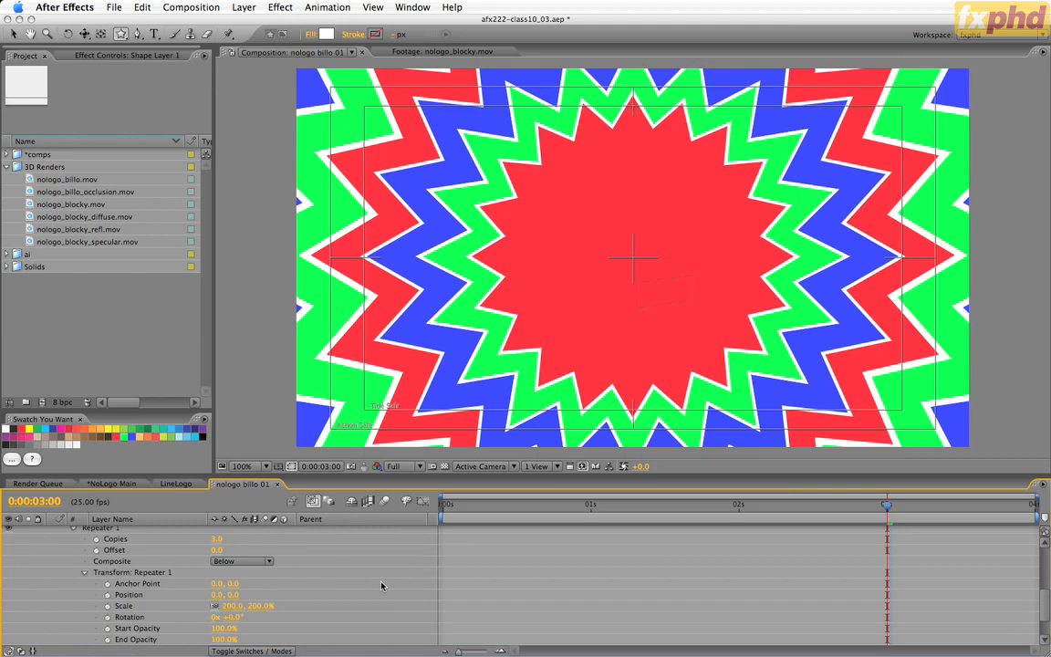
pyautogui.scroll(3, 402, 579)
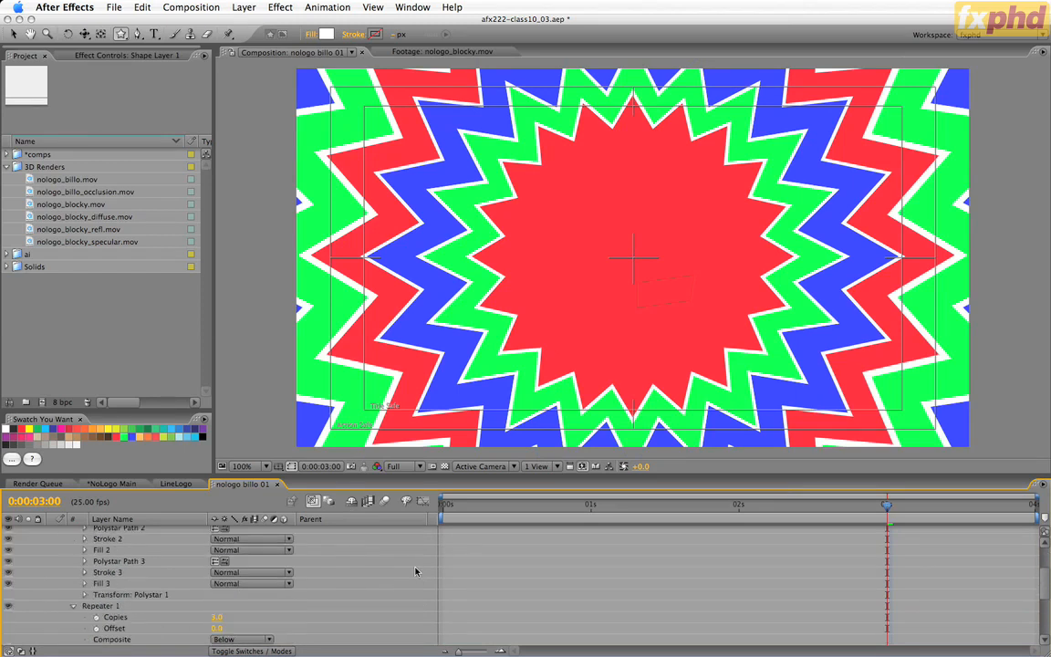
pyautogui.click(73, 606)
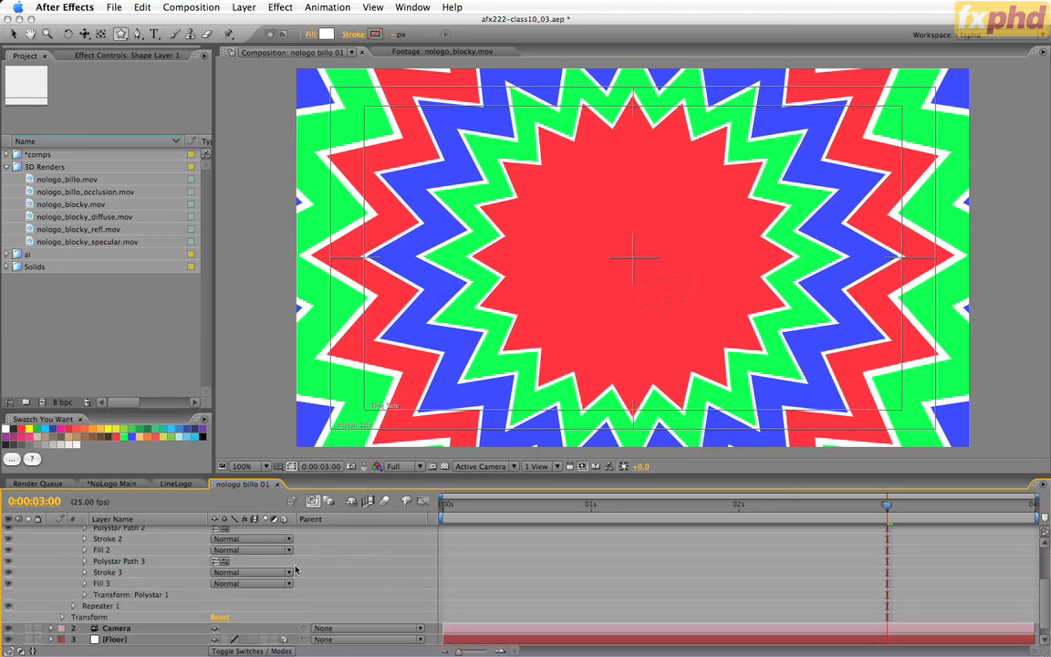
# Make Shape Layer 1 a 3D layer and show its position and rotation properties together with the Floor layer's position.
pyautogui.scroll(3, 295, 569)
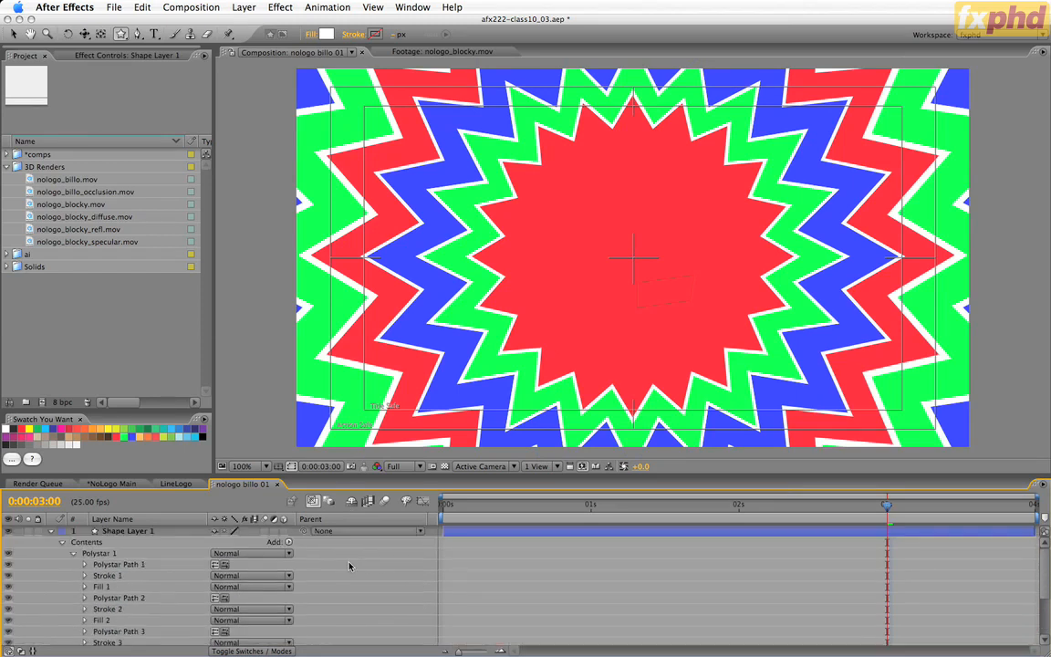
pyautogui.click(283, 532)
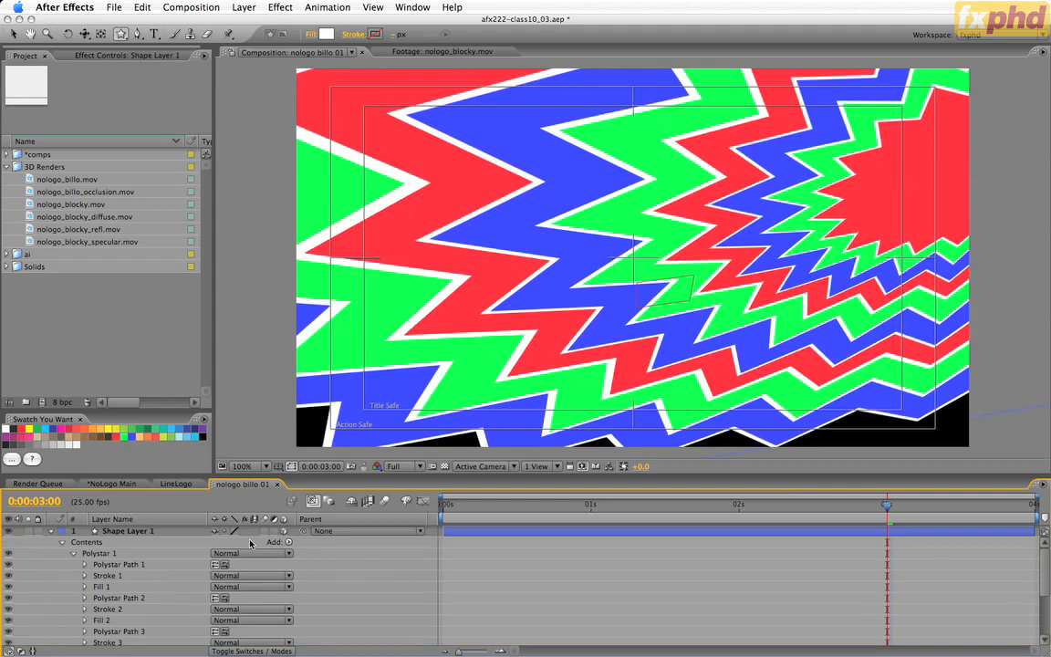
pyautogui.click(127, 532)
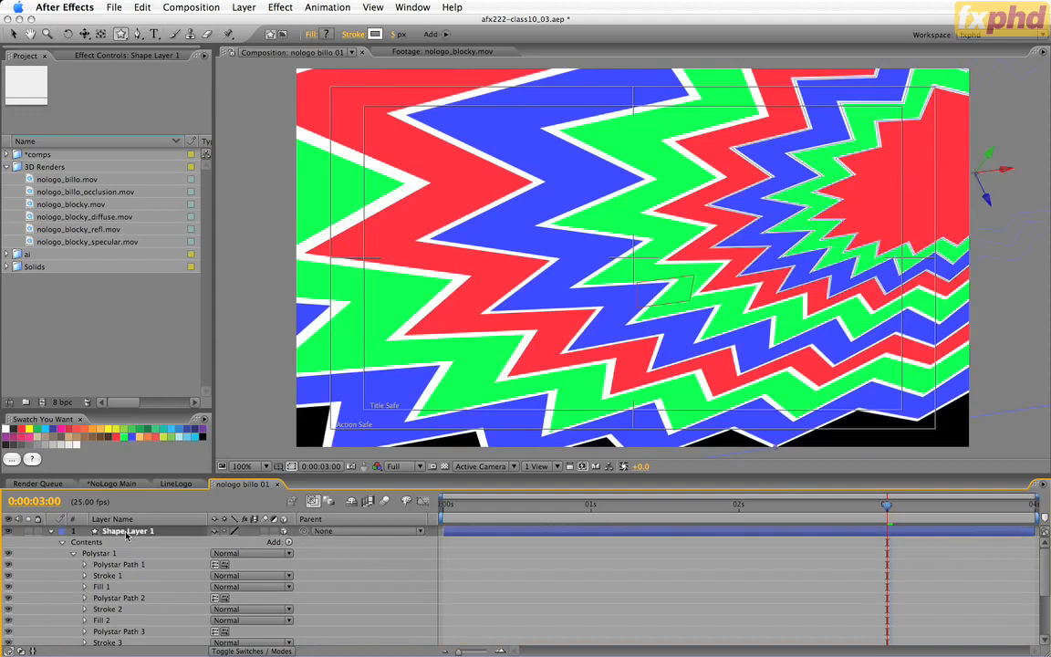
pyautogui.press('p')
pyautogui.hotkey('shift', 'r')
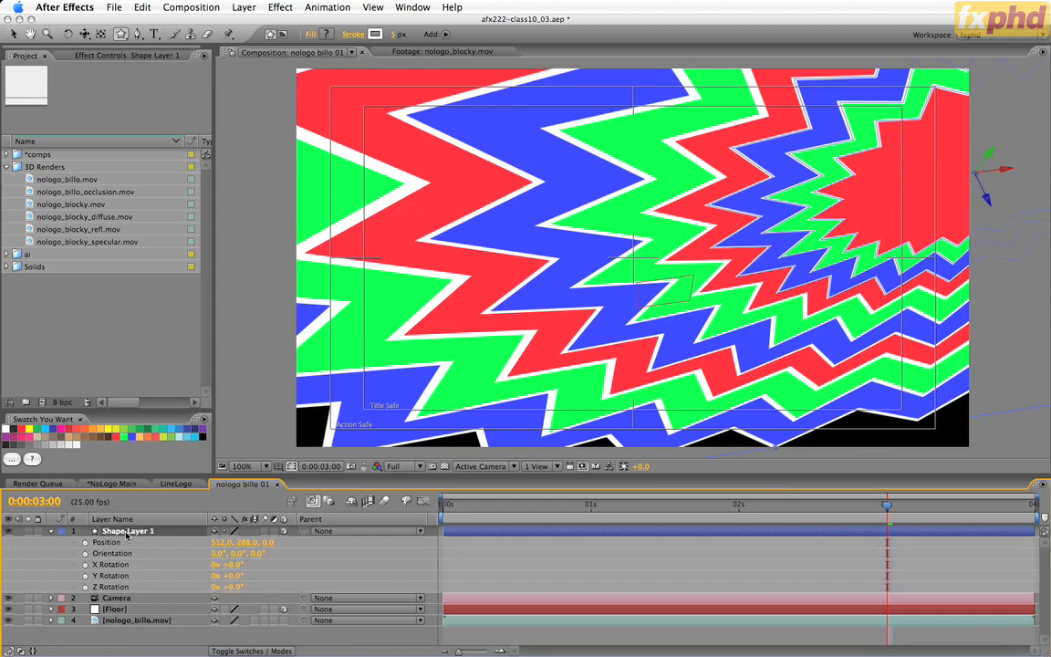
pyautogui.click(129, 610)
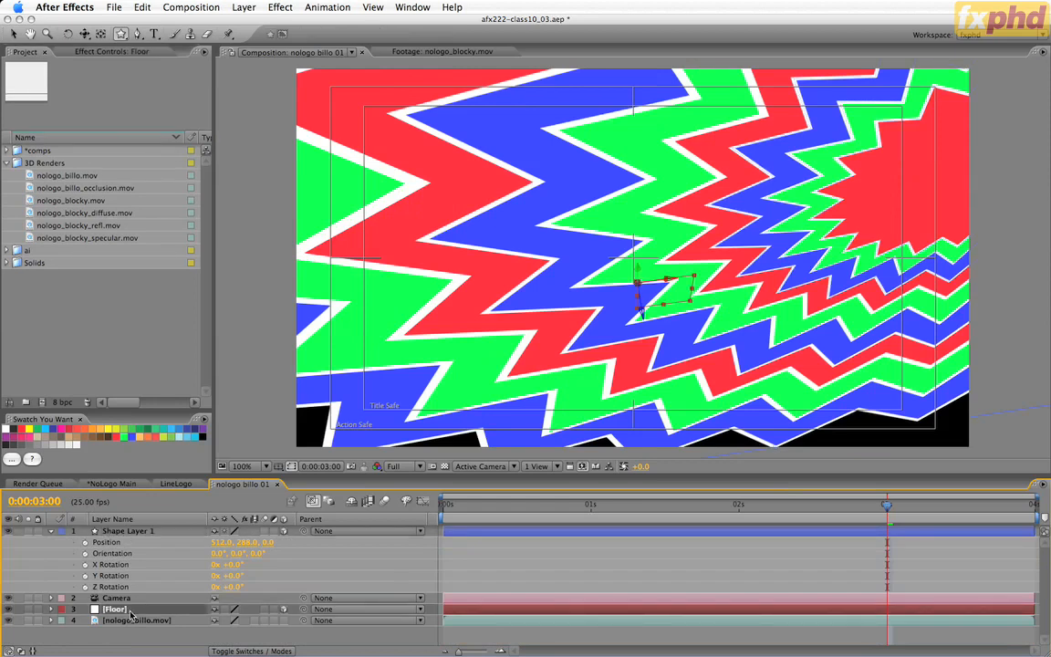
pyautogui.press('p')
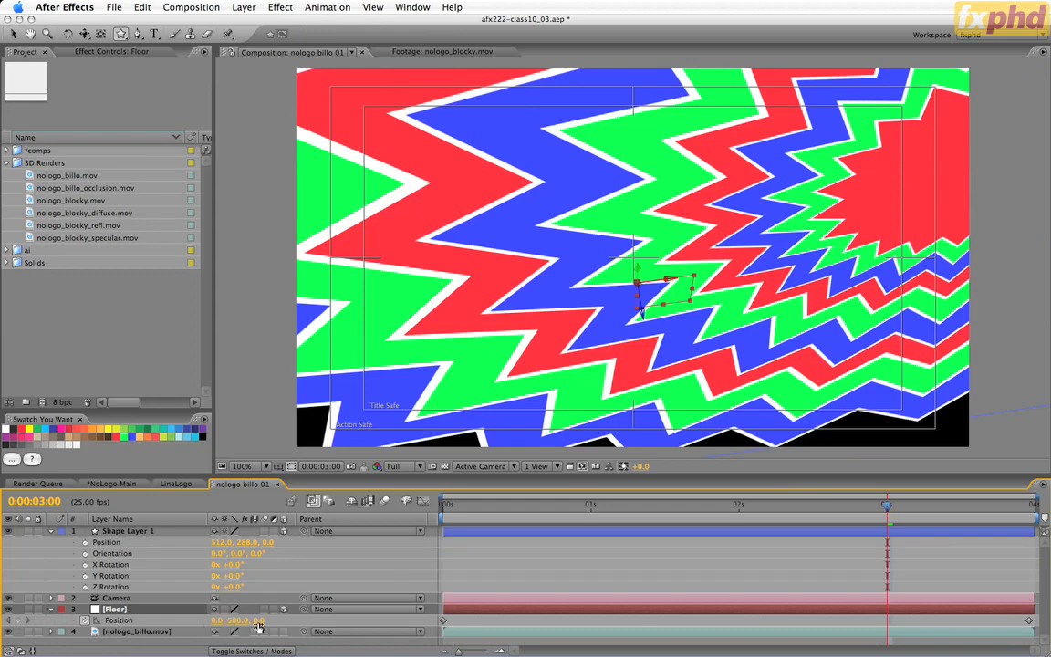
# Match Shape Layer 1 to the floor by setting its Position to 0, 500, 0 and its X Rotation to -90°.
pyautogui.click(218, 544)
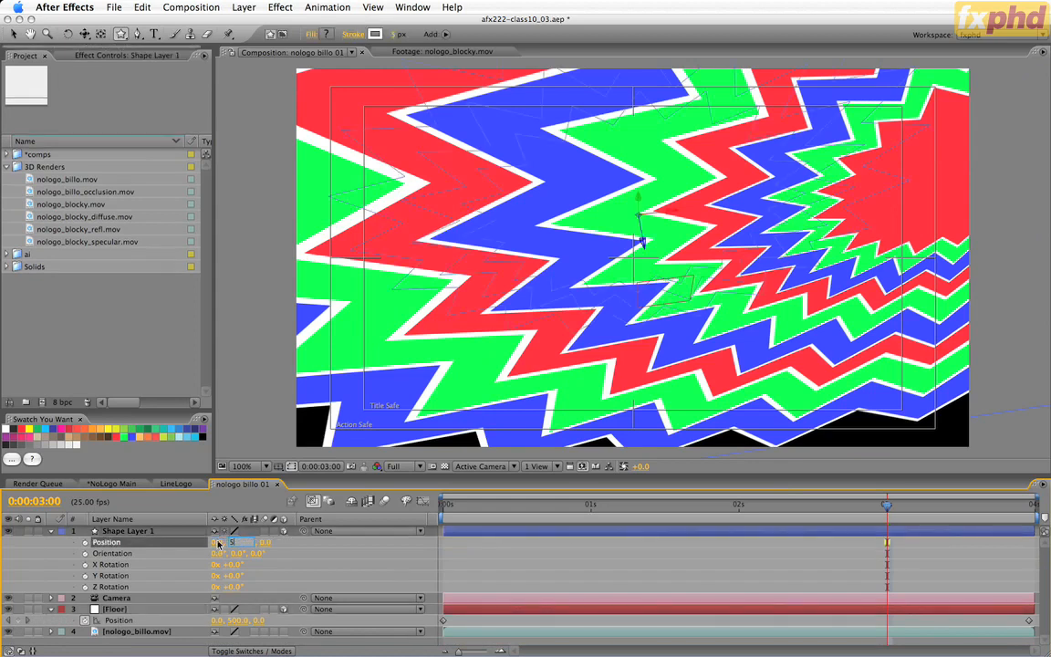
pyautogui.write('500')
pyautogui.press('Return')
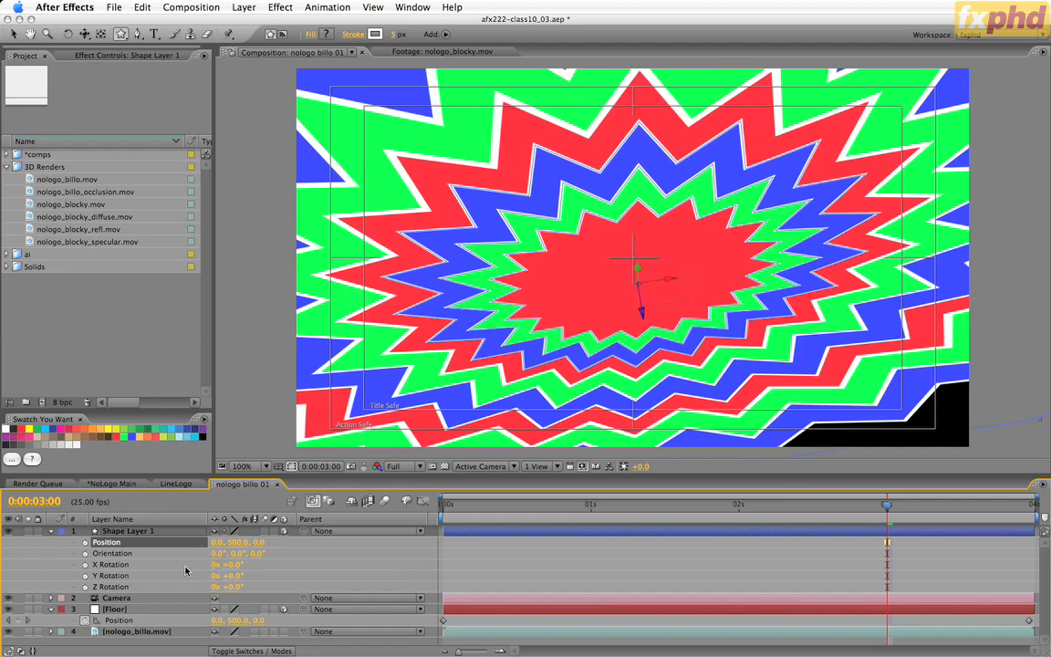
pyautogui.click(229, 565)
pyautogui.write('-90')
pyautogui.press('Return')
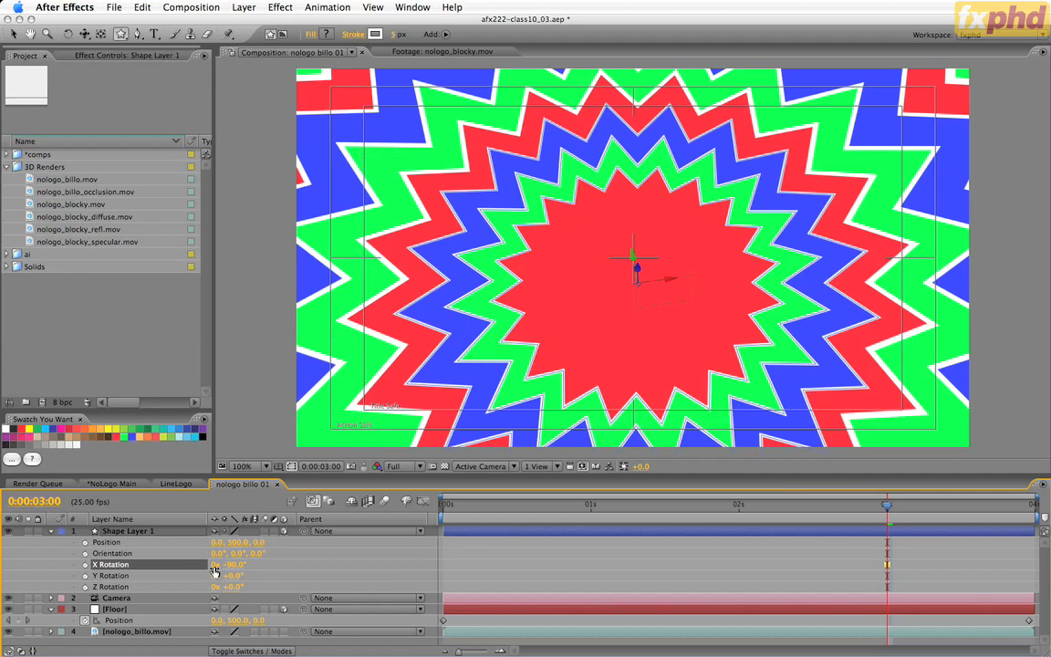
# Move Shape Layer 1 beneath nologo_billo.mov in the layer stack.
pyautogui.click(52, 531)
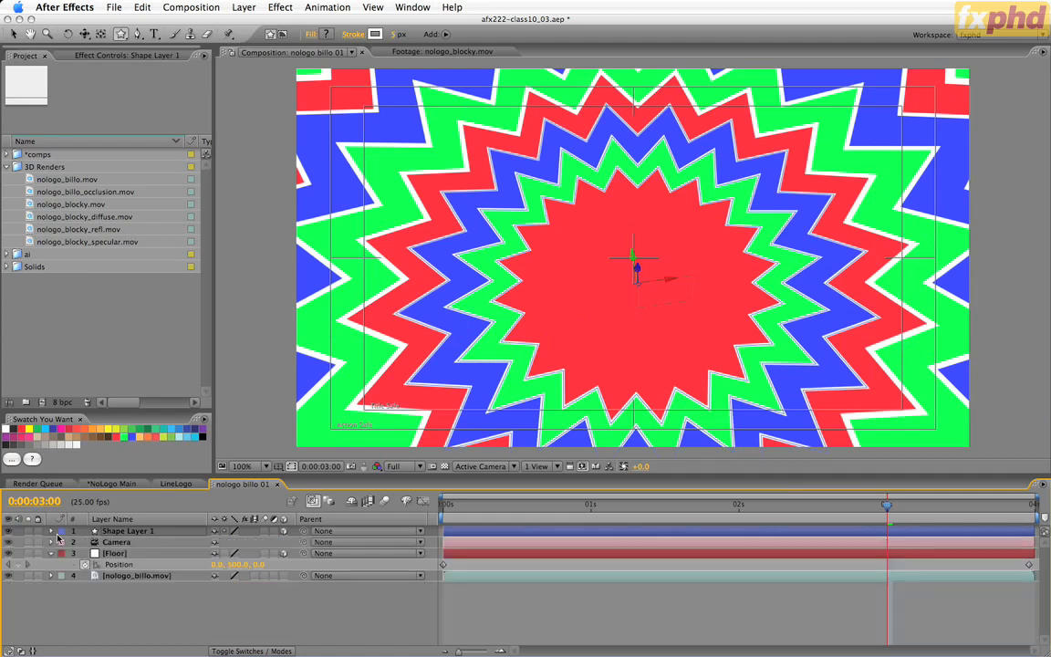
pyautogui.click(126, 554)
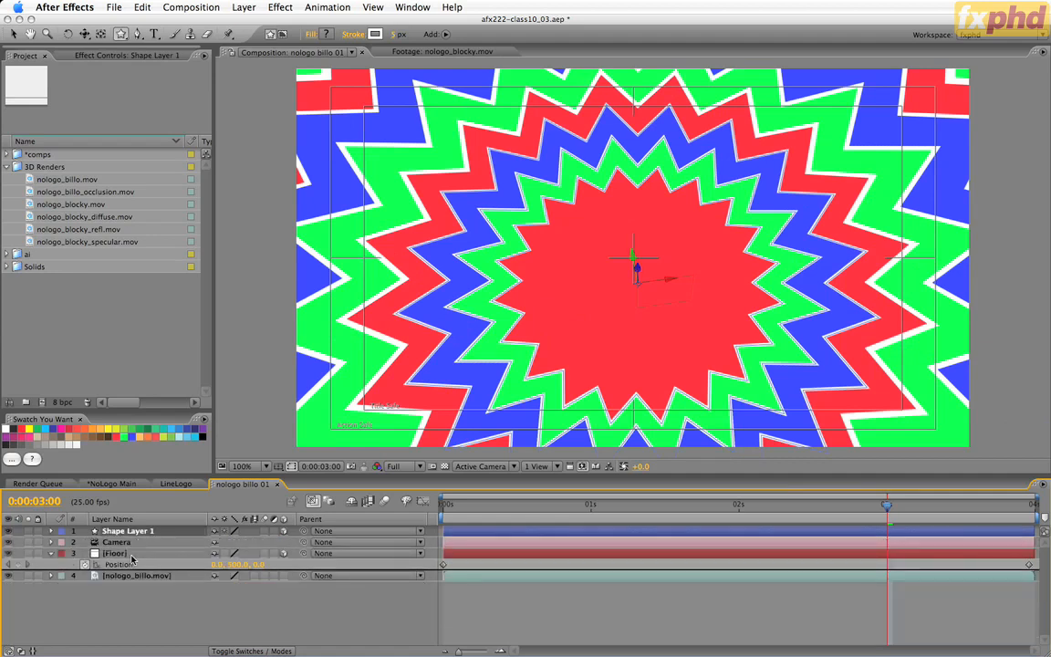
pyautogui.moveTo(131, 558); pyautogui.dragTo(132, 581)
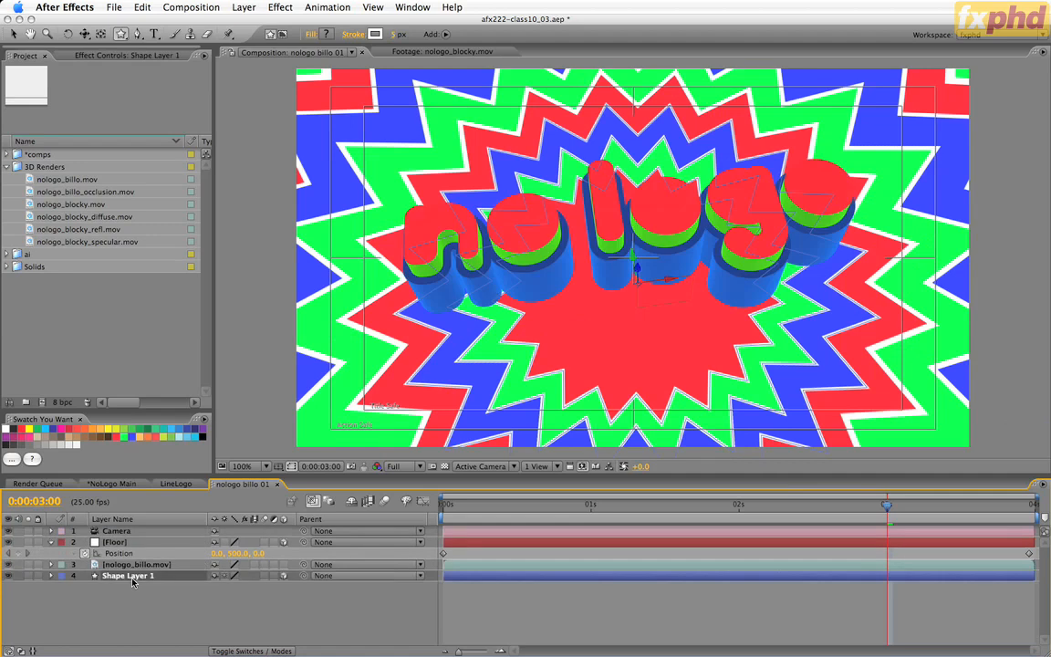
# Move the current time to 0:00:03:22 and add nologo_billo_occlusion.mov directly above nologo_billo.mov in the layer stack.
pyautogui.click(527, 604)
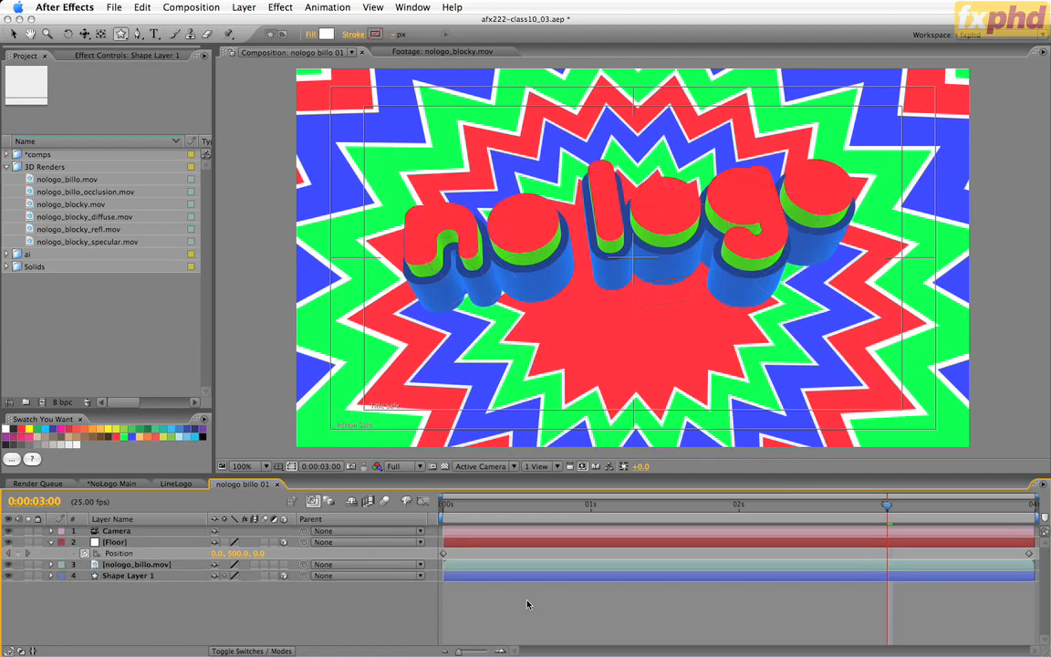
pyautogui.moveTo(799, 507); pyautogui.dragTo(961, 501)
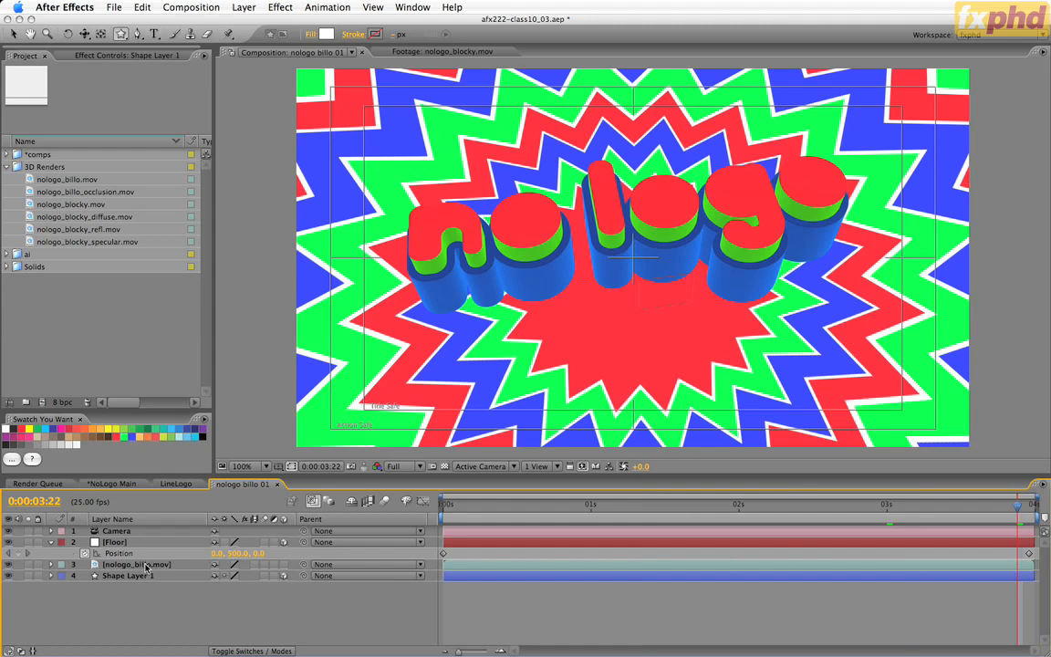
pyautogui.click(41, 191)
pyautogui.click(122, 554)
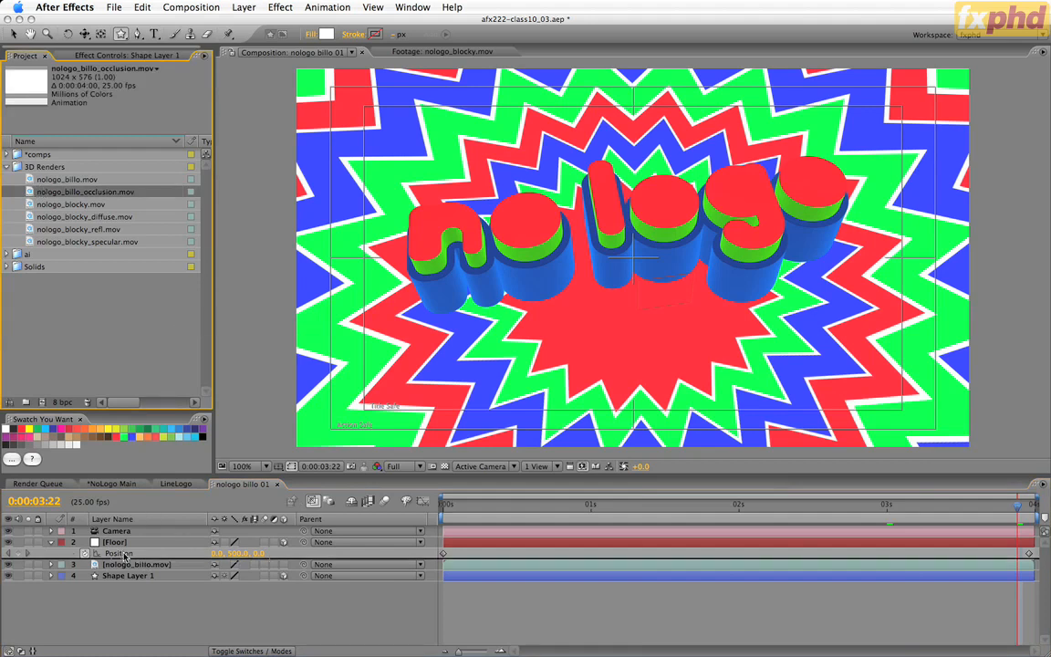
pyautogui.press('super+slash')
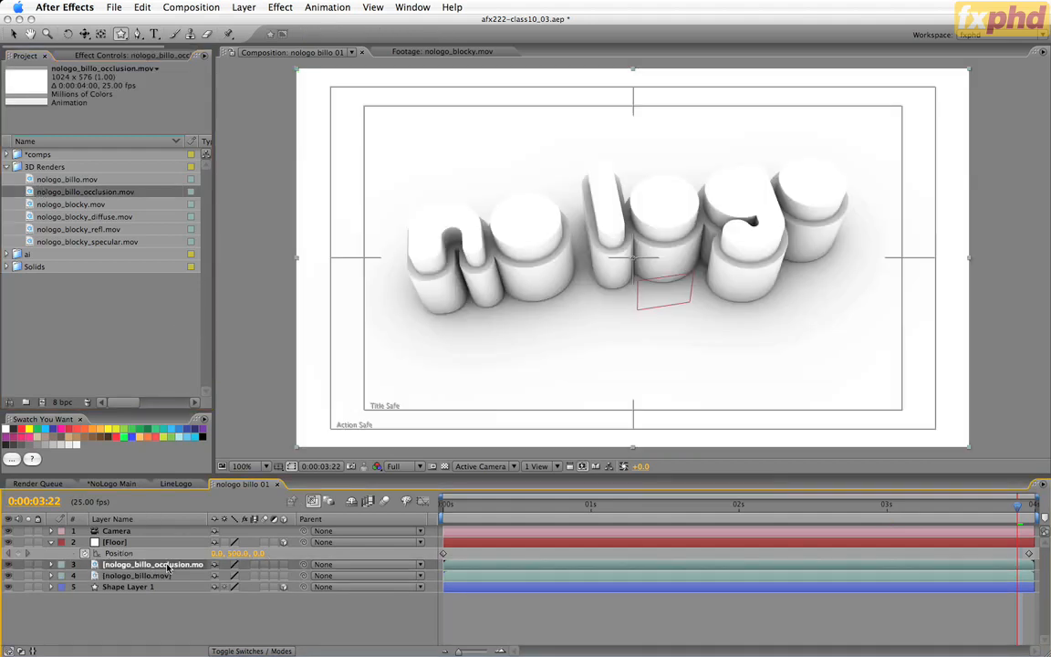
# Set the blending mode of the nologo_billo_occlusion.mov layer to Multiply.
pyautogui.press('F4')
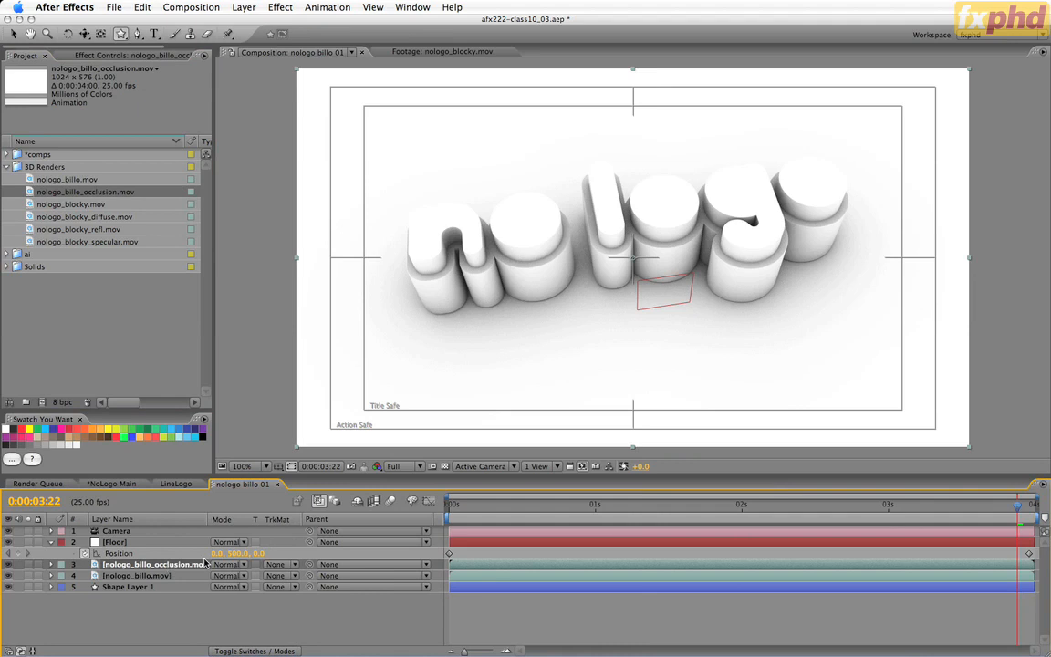
pyautogui.click(234, 565)
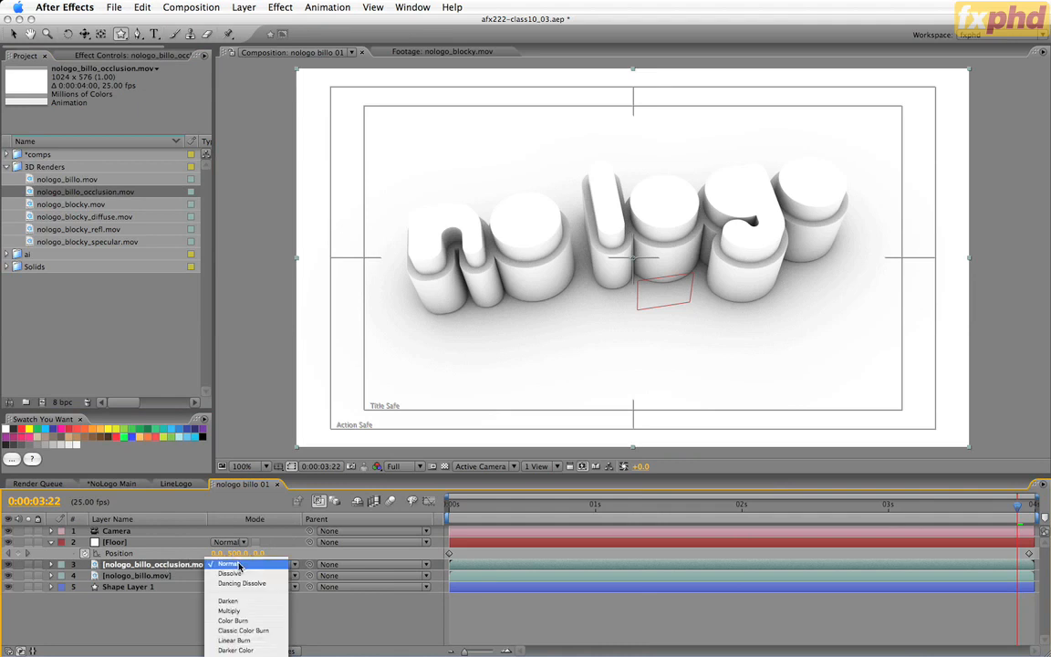
pyautogui.click(233, 602)
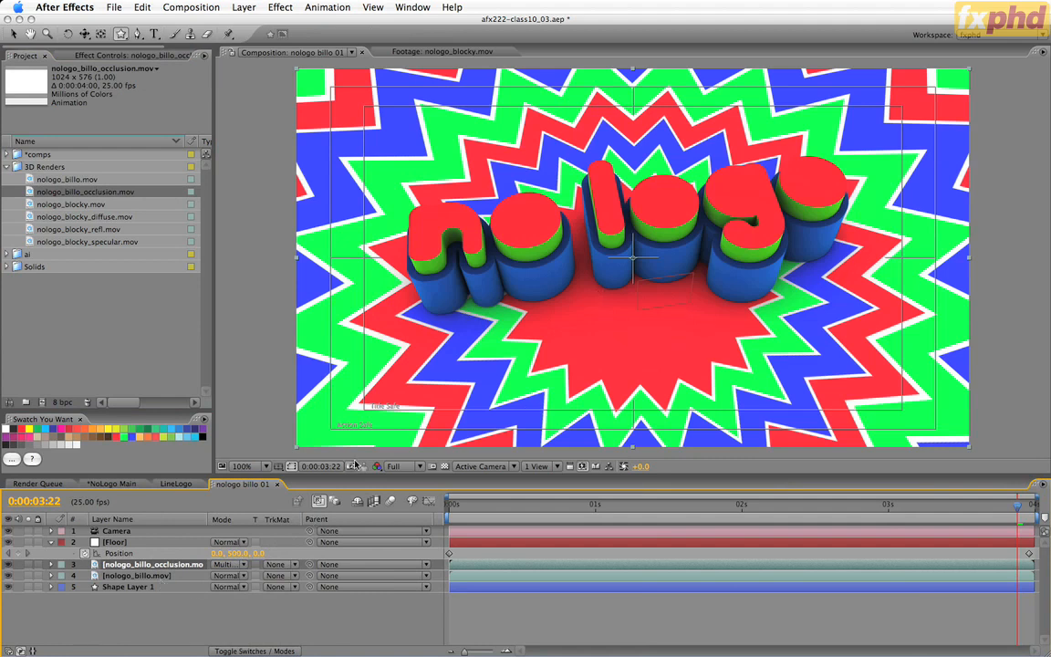
# Compare the composite with and without the occlusion layer and check the shading at the earlier frame 0:00:02:18.
pyautogui.click(128, 618)
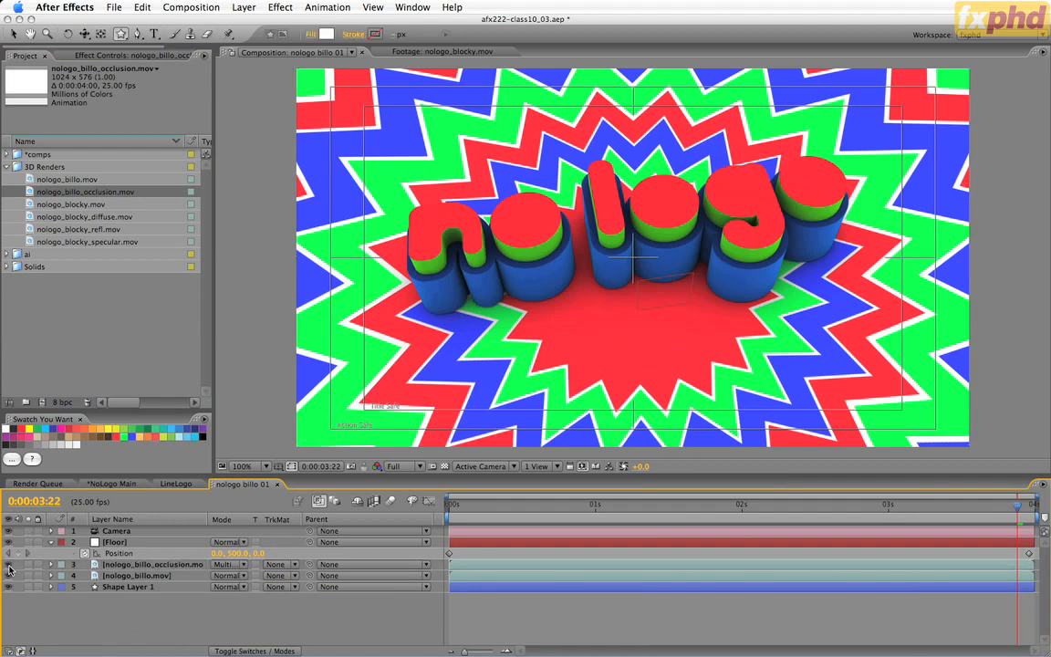
pyautogui.click(9, 565)
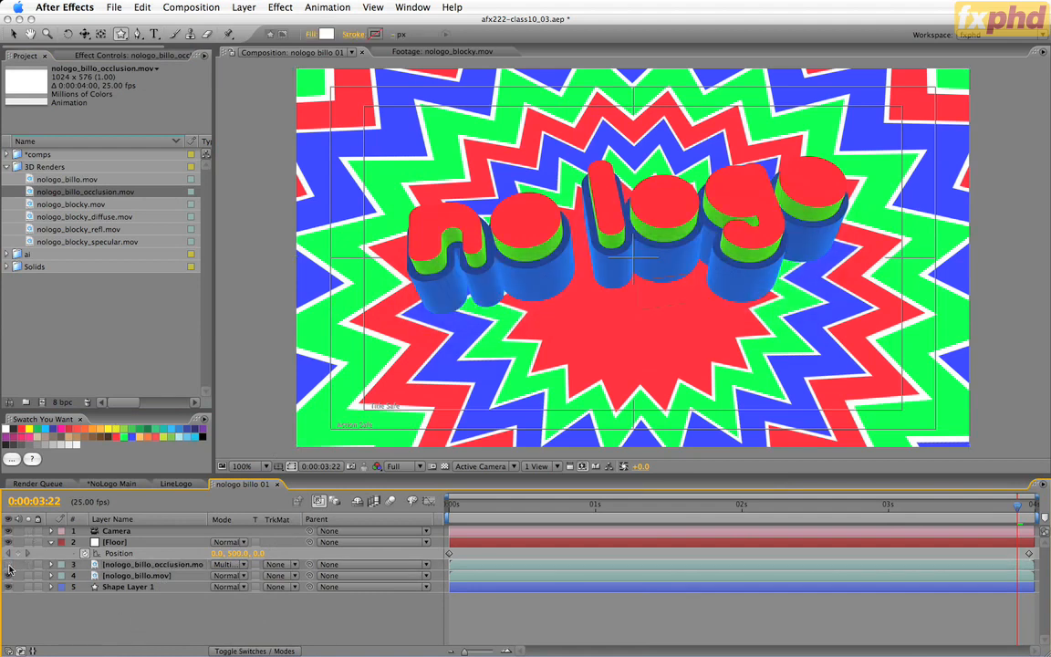
pyautogui.click(9, 565)
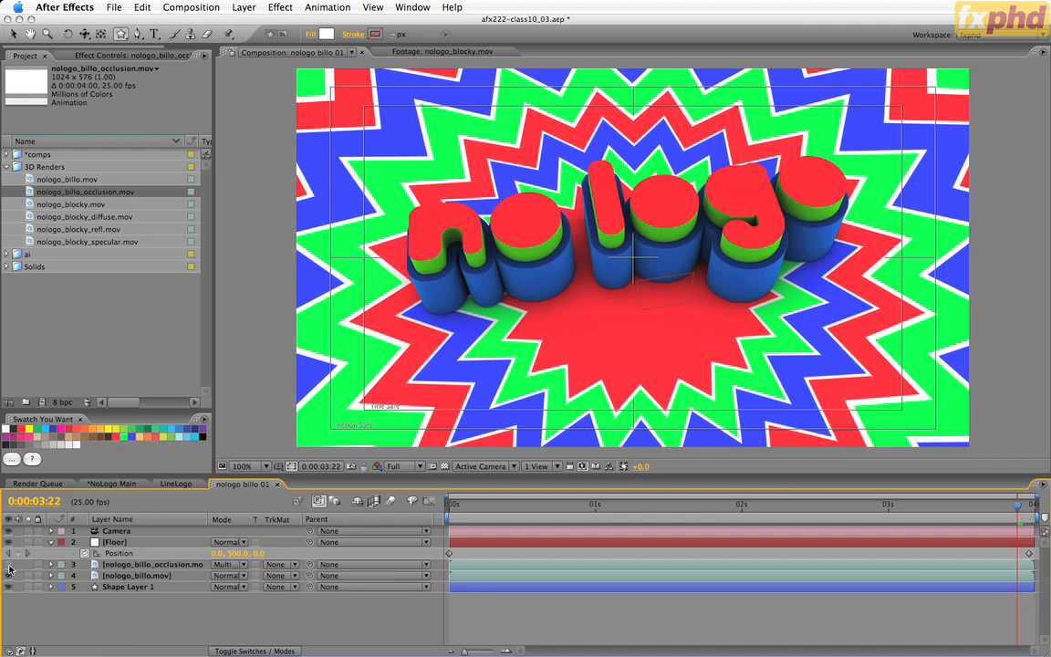
pyautogui.click(9, 564)
pyautogui.click(10, 565)
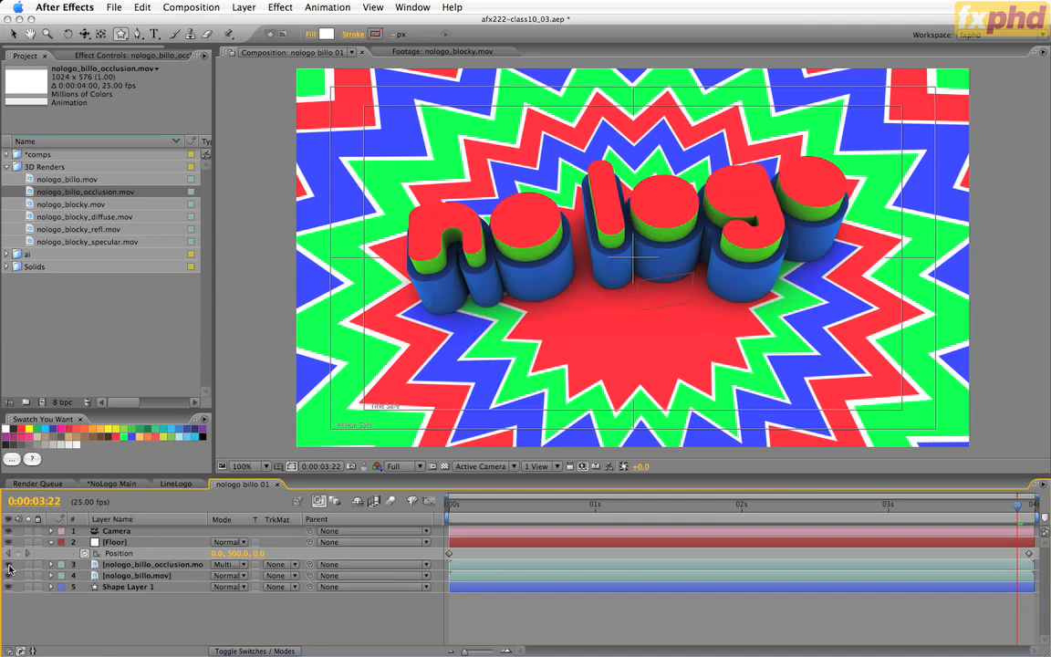
pyautogui.click(970, 506)
pyautogui.moveTo(949, 516); pyautogui.dragTo(848, 533)
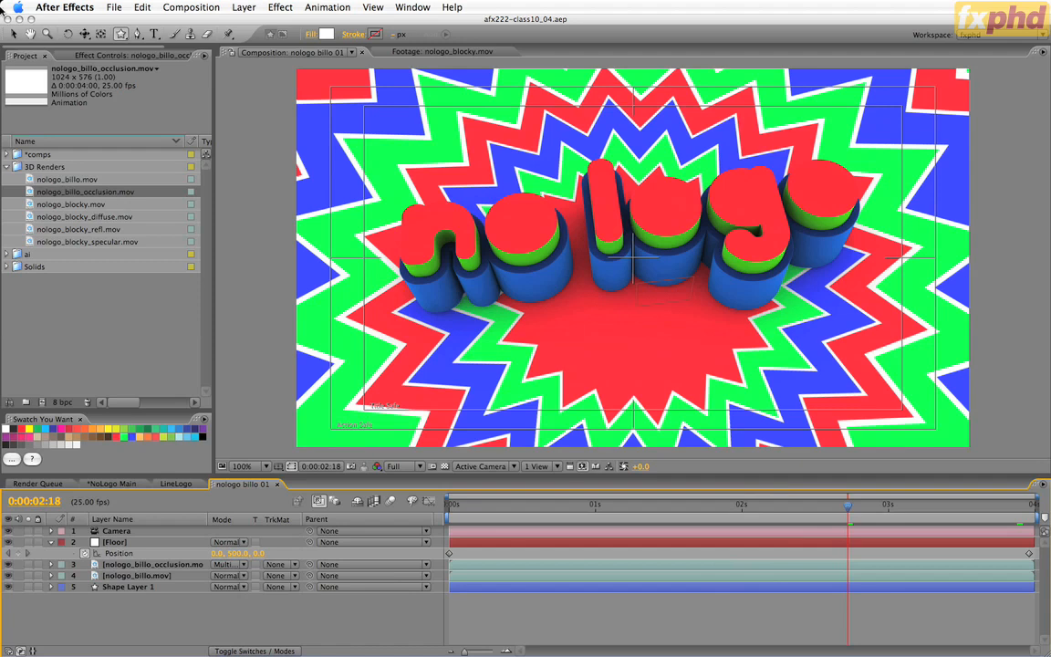
# Expand Shape Layer 1's contents down to the transform properties of the Polystar 1 group.
pyautogui.click(163, 587)
pyautogui.click(51, 587)
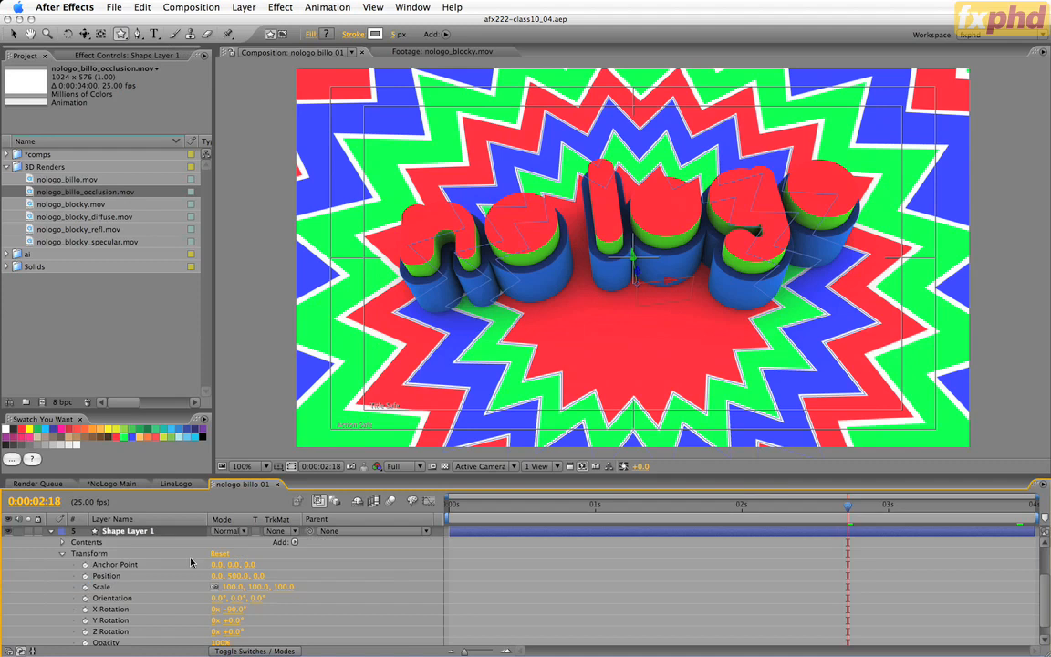
pyautogui.click(62, 553)
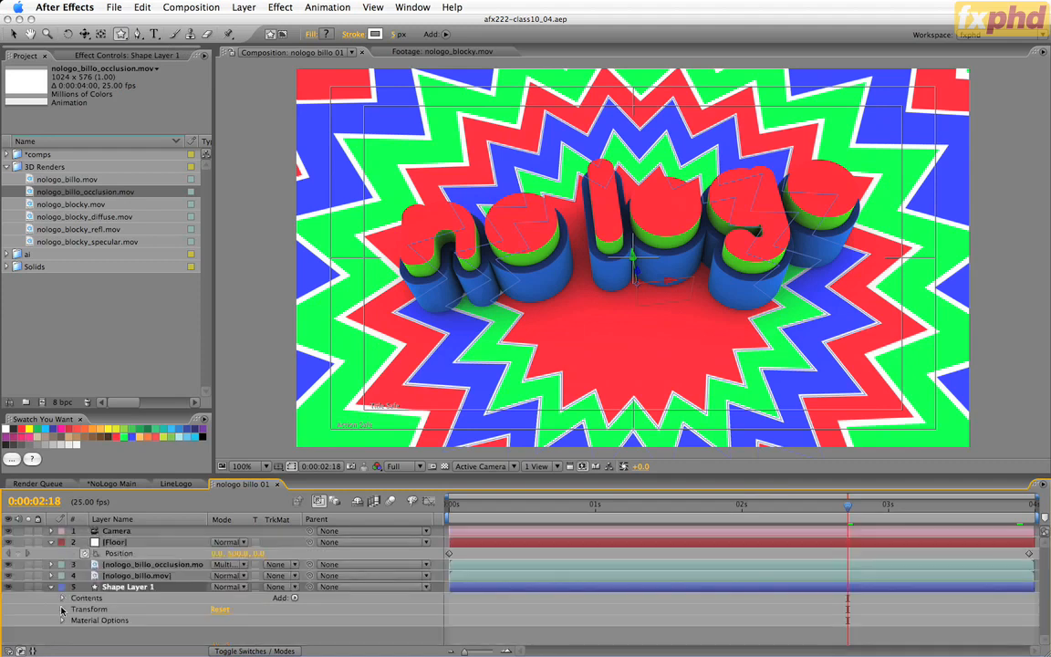
pyautogui.click(64, 597)
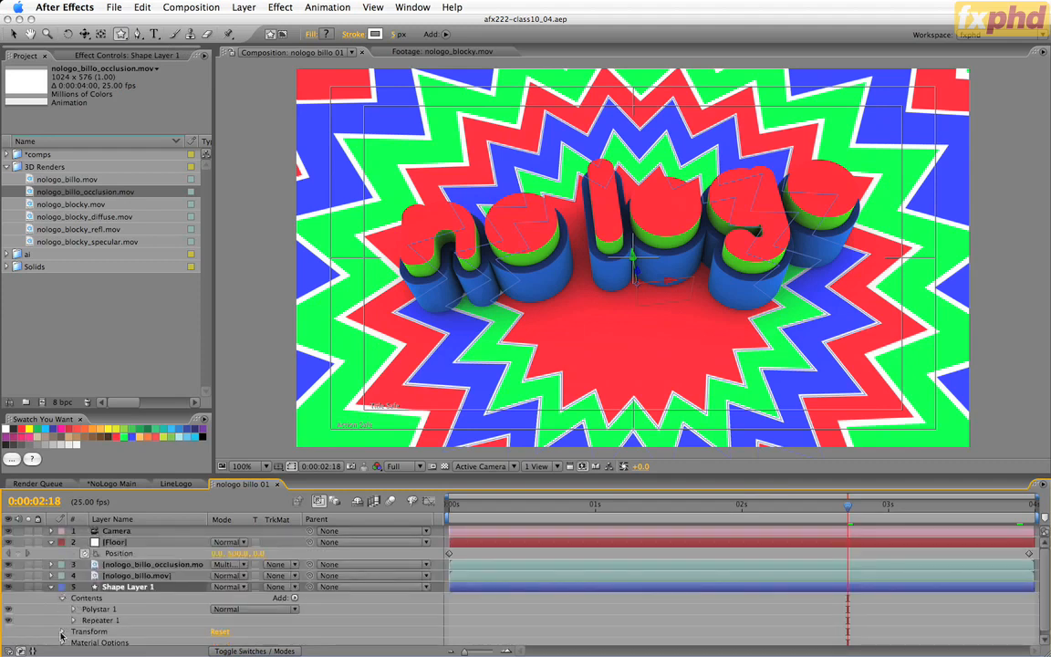
pyautogui.click(58, 571)
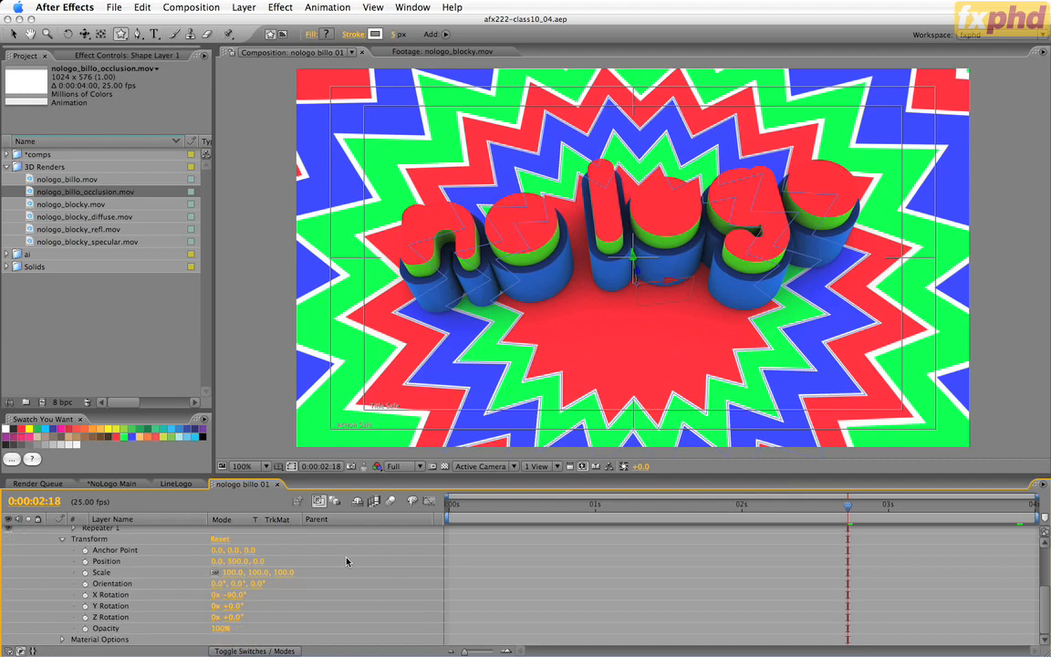
pyautogui.scroll(5, 346, 562)
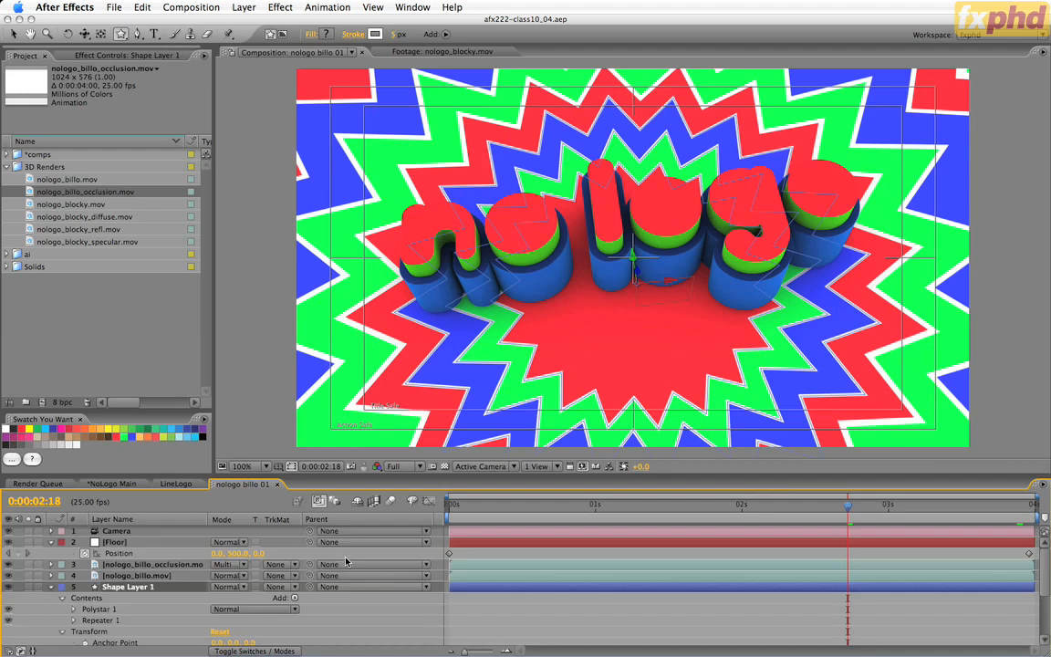
pyautogui.click(62, 632)
pyautogui.click(73, 608)
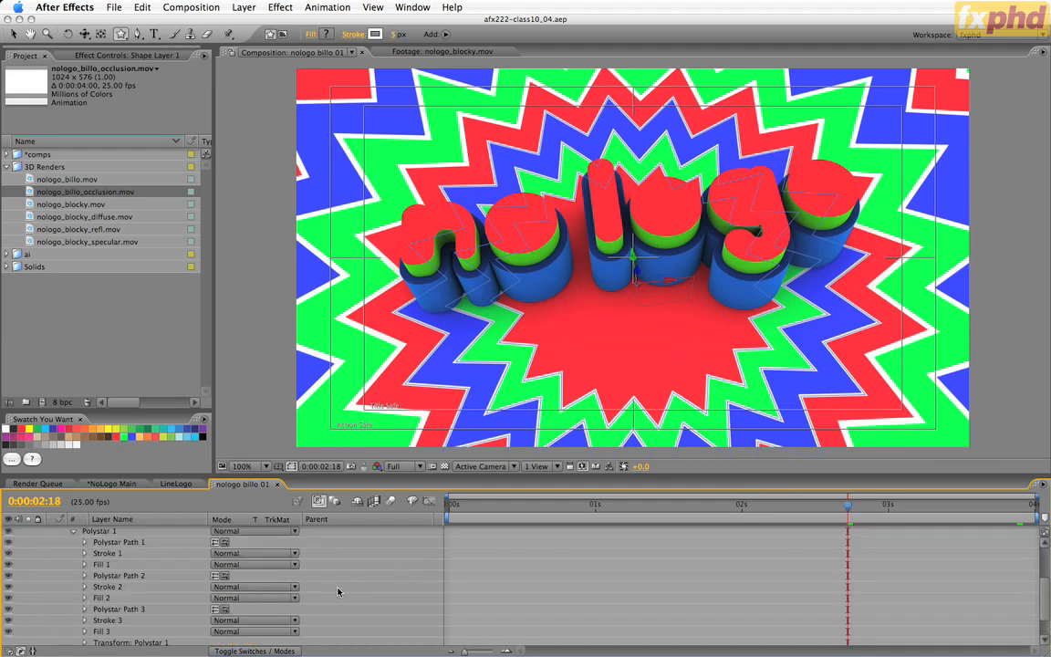
pyautogui.scroll(-3, 336, 591)
pyautogui.click(84, 606)
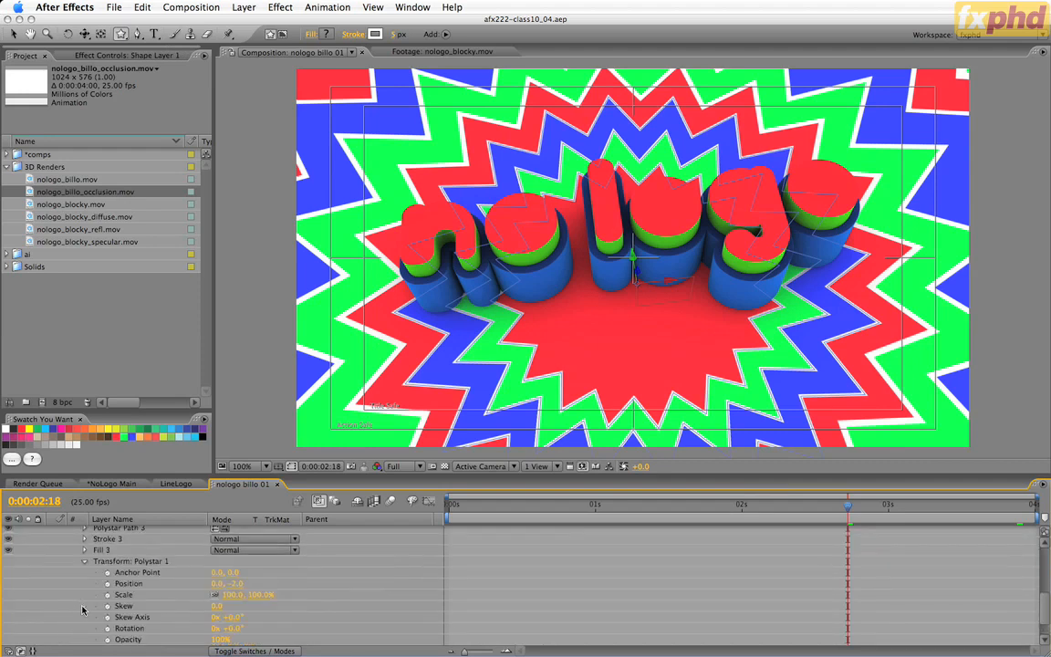
# At the first frame, set Polystar 1's Scale to 50% and start keyframing its Scale and Rotation.
pyautogui.press('Home')
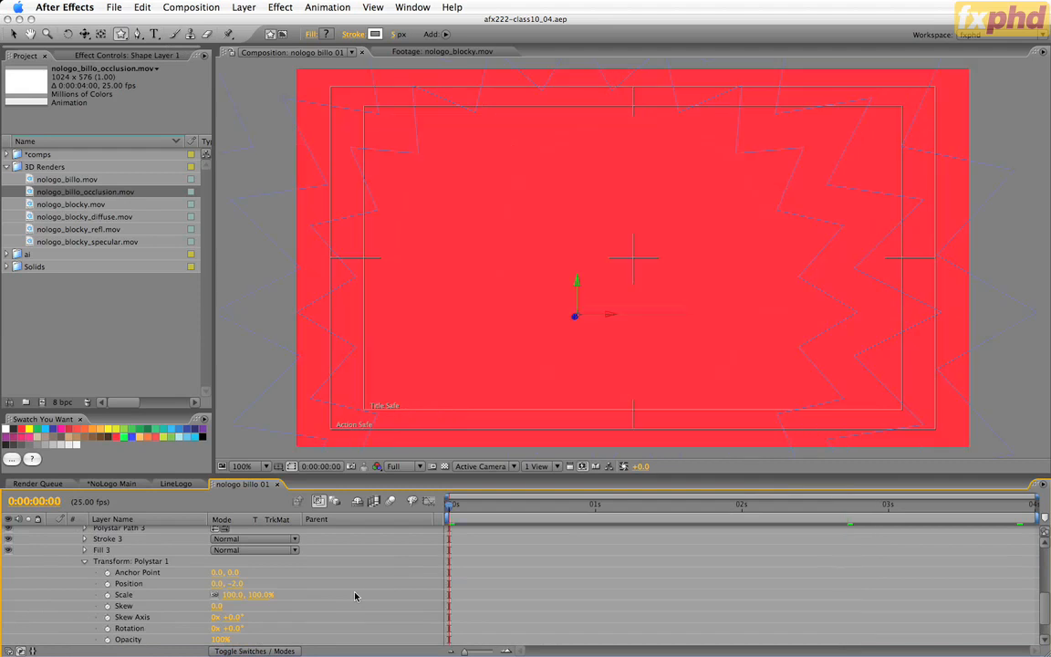
pyautogui.click(231, 595)
pyautogui.write('50')
pyautogui.press('Return')
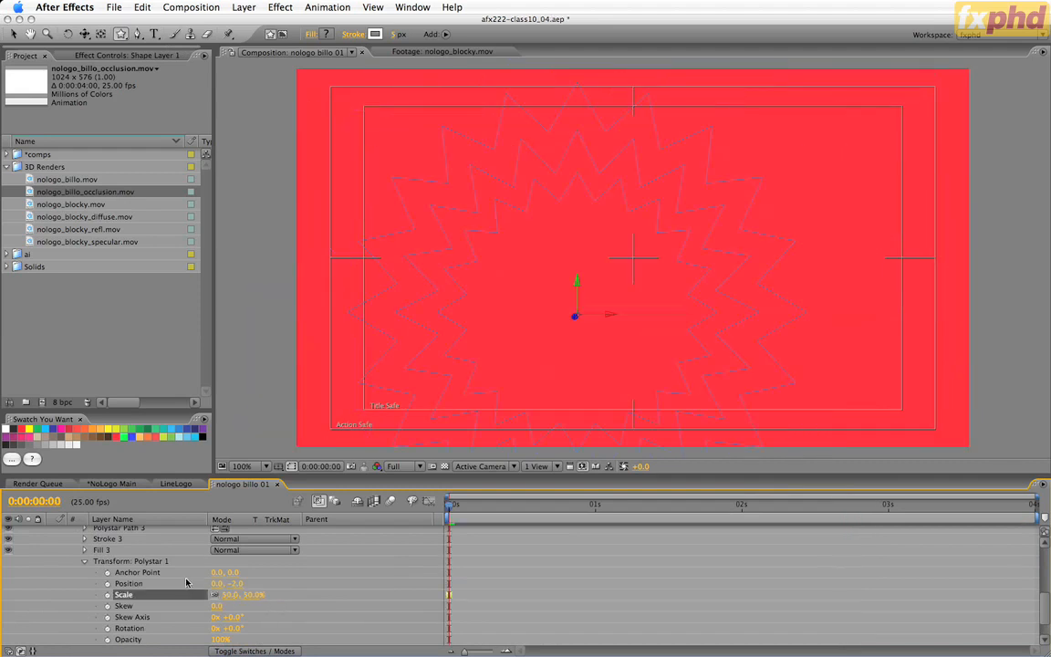
pyautogui.click(108, 595)
pyautogui.click(108, 627)
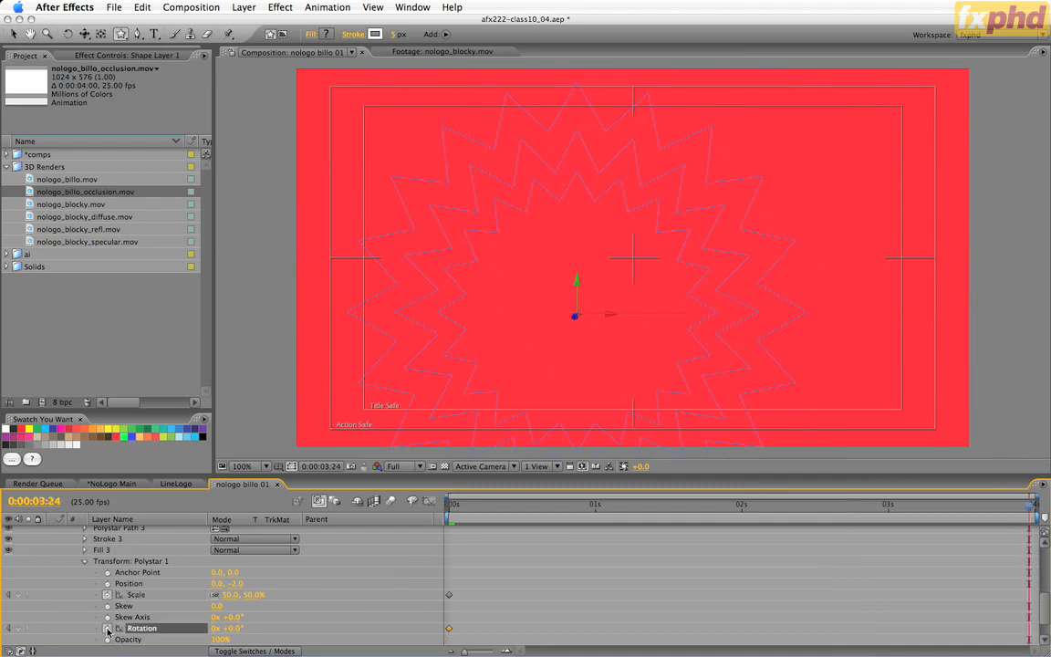
# At the last frame, 0:00:03:24, keyframe Polystar 1's Scale at 200% and its Rotation at 45°.
pyautogui.press('End')
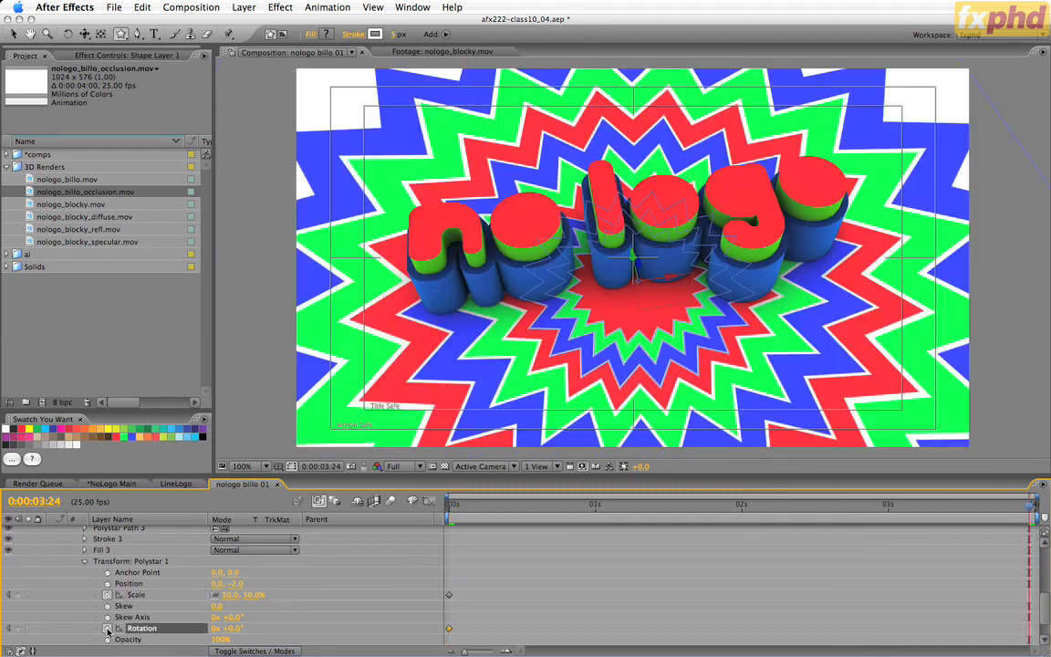
pyautogui.click(230, 596)
pyautogui.write('200')
pyautogui.click(227, 628)
pyautogui.write('45')
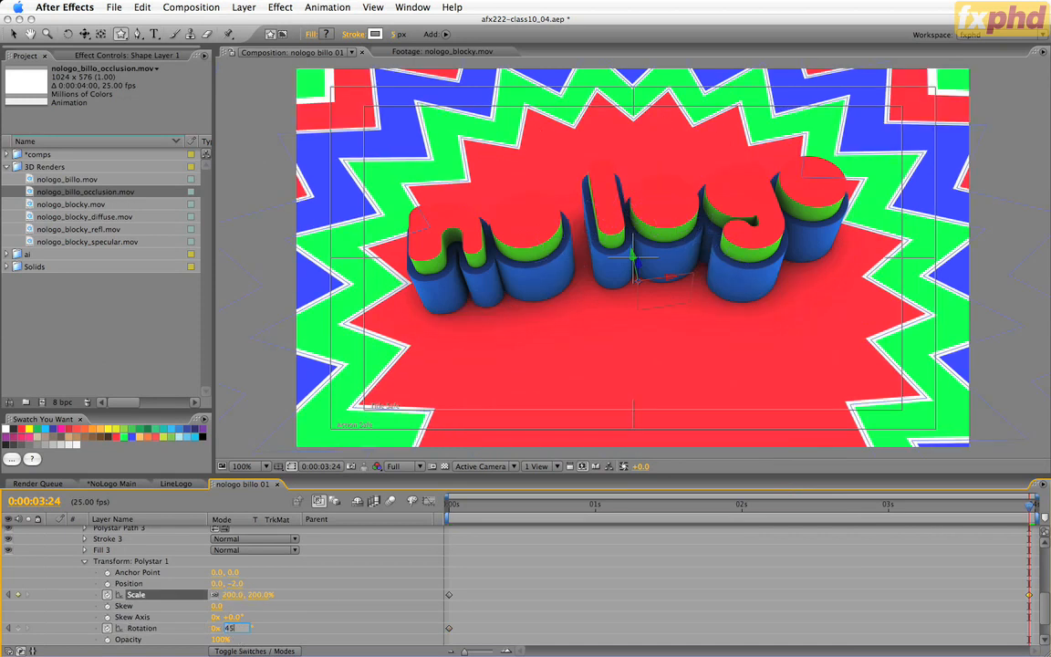
pyautogui.press('Return')
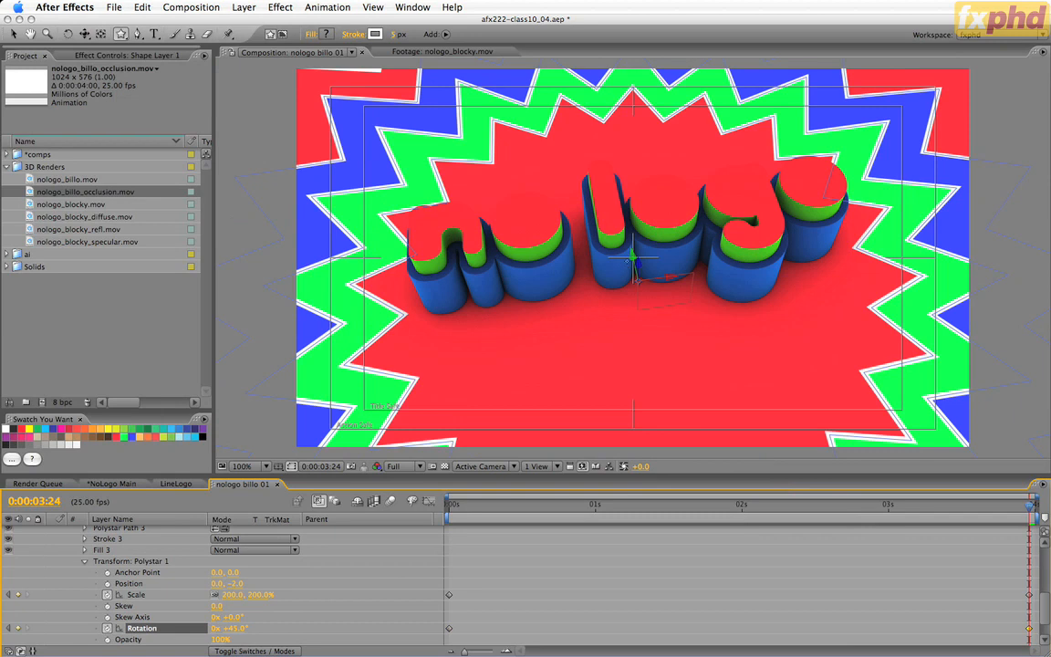
# Shift Shape Layer 1 back along the floor so the starburst's centre sits farther behind the logo letters.
pyautogui.press('v')
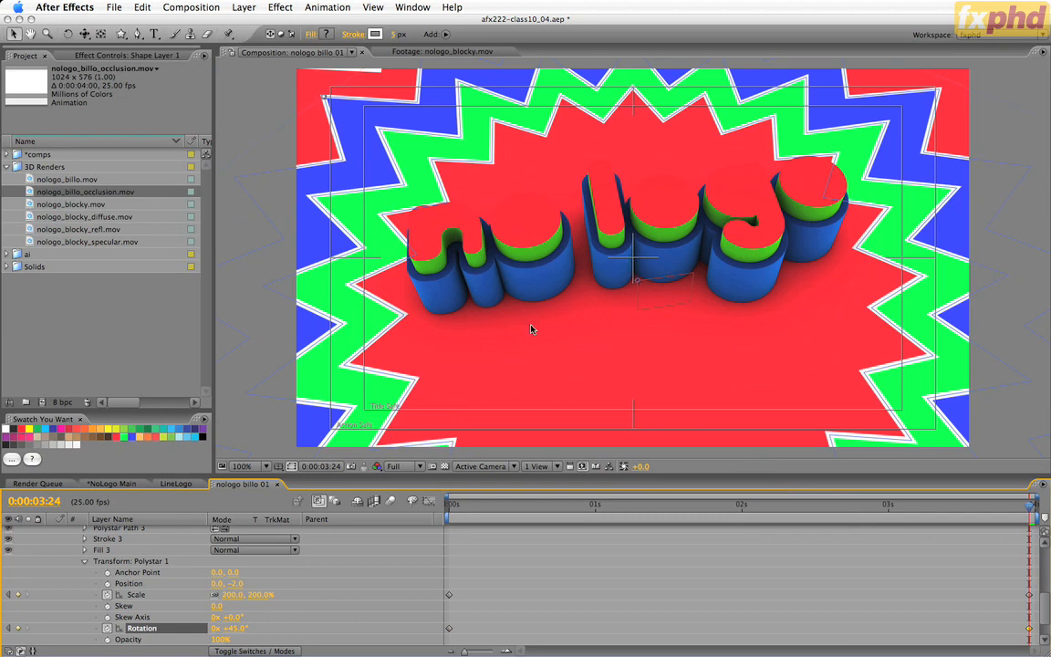
pyautogui.scroll(10, 347, 580)
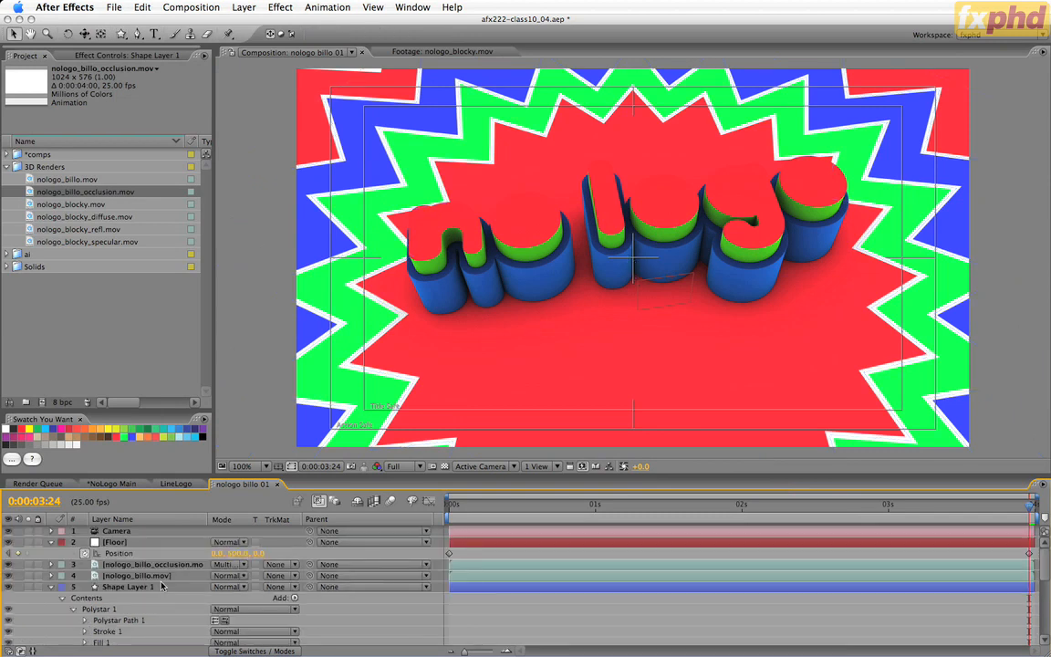
pyautogui.click(636, 257)
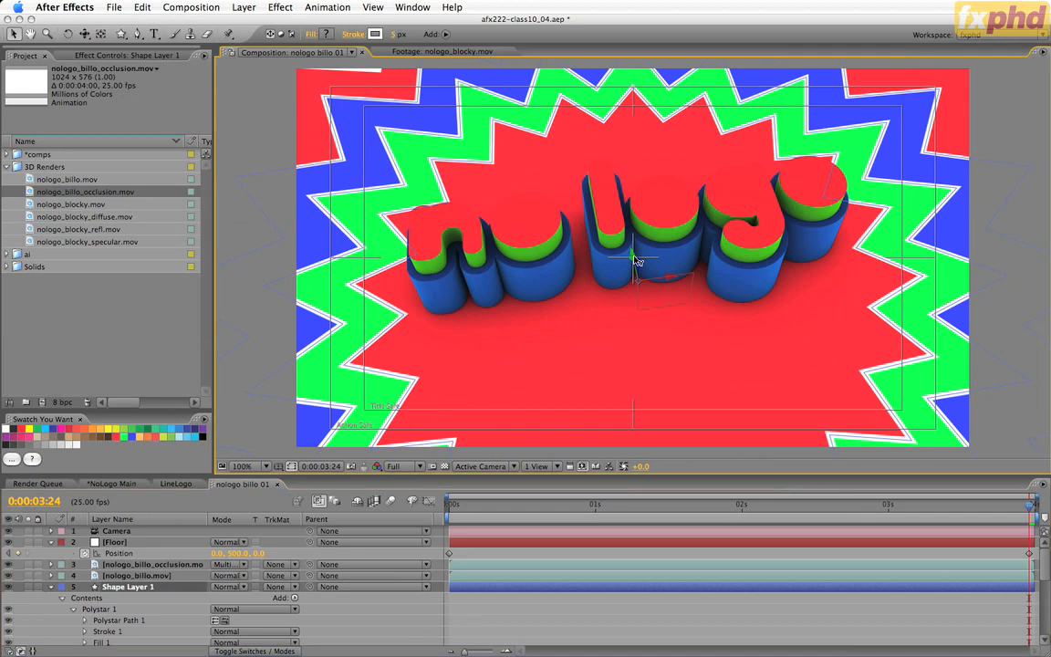
pyautogui.moveTo(631, 248); pyautogui.dragTo(629, 242)
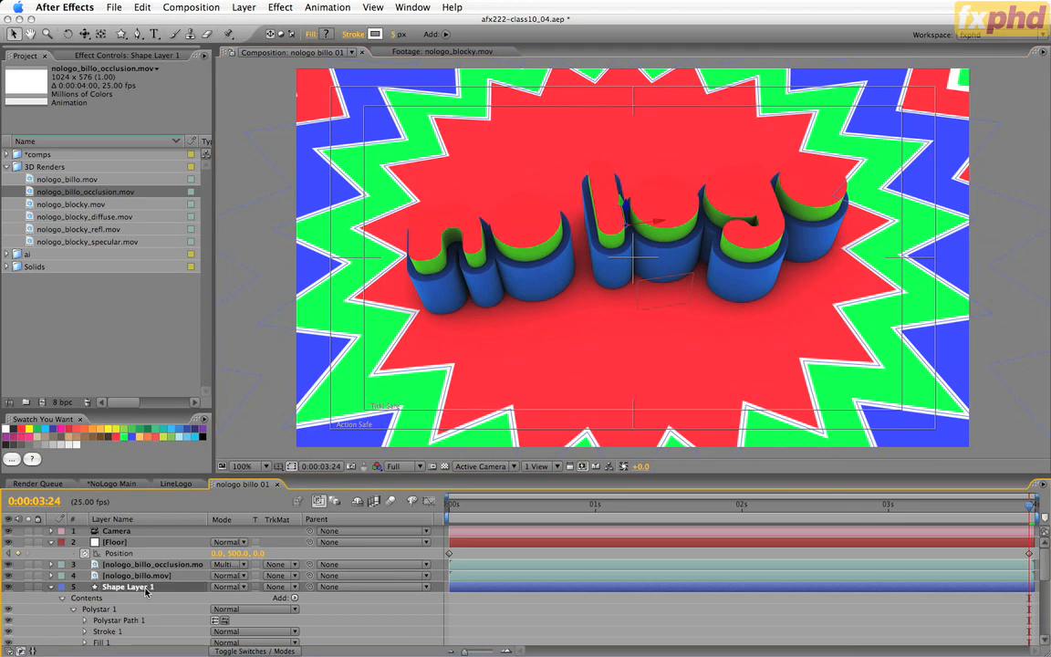
# Reveal Shape Layer 1's keyframes, apply Easy Ease to the final Scale and Rotation keyframes, and preview the animation.
pyautogui.press('u')
pyautogui.moveTo(964, 598); pyautogui.dragTo(1038, 629)
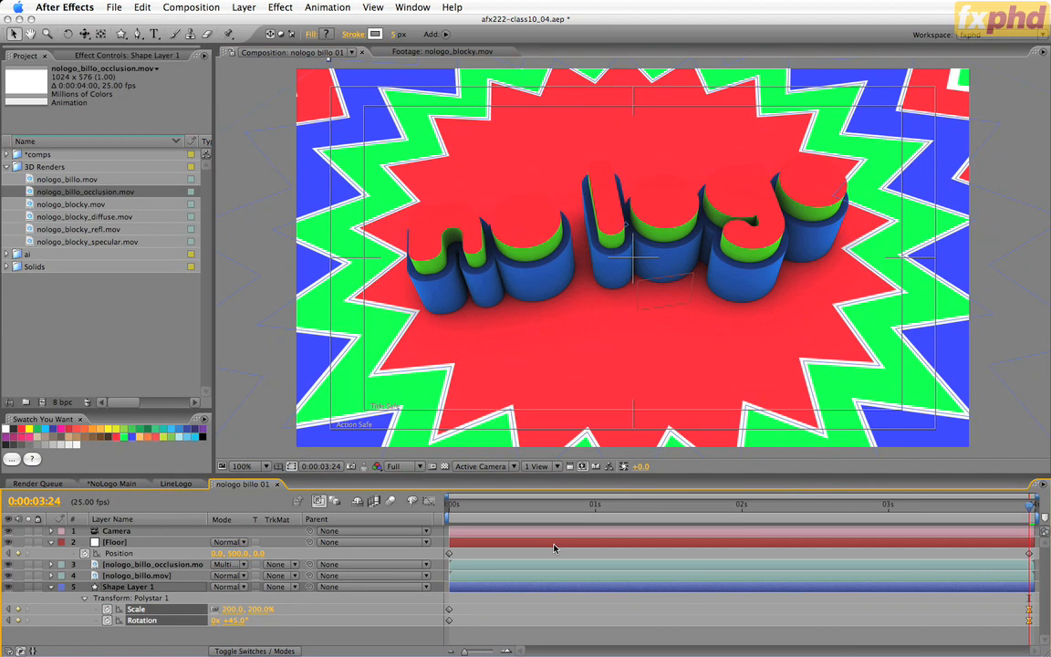
pyautogui.press('KP_0')
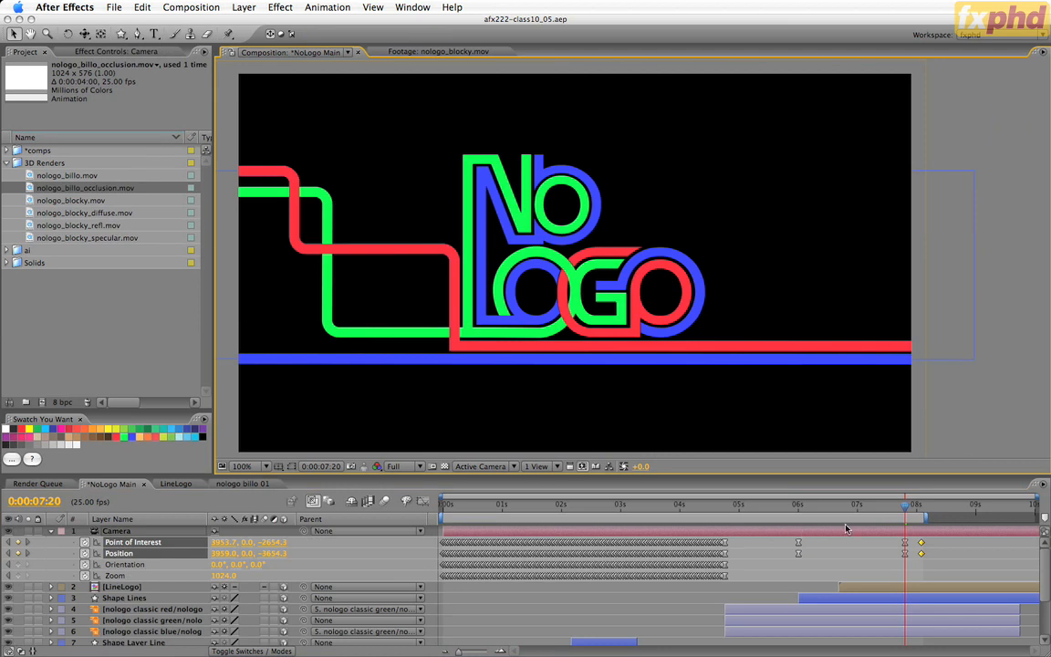
# Trim the ends of Camera, LineLogo, Shape Lines and the three nologo classic layers to 0:00:08:02.
pyautogui.moveTo(909, 509); pyautogui.dragTo(922, 509)
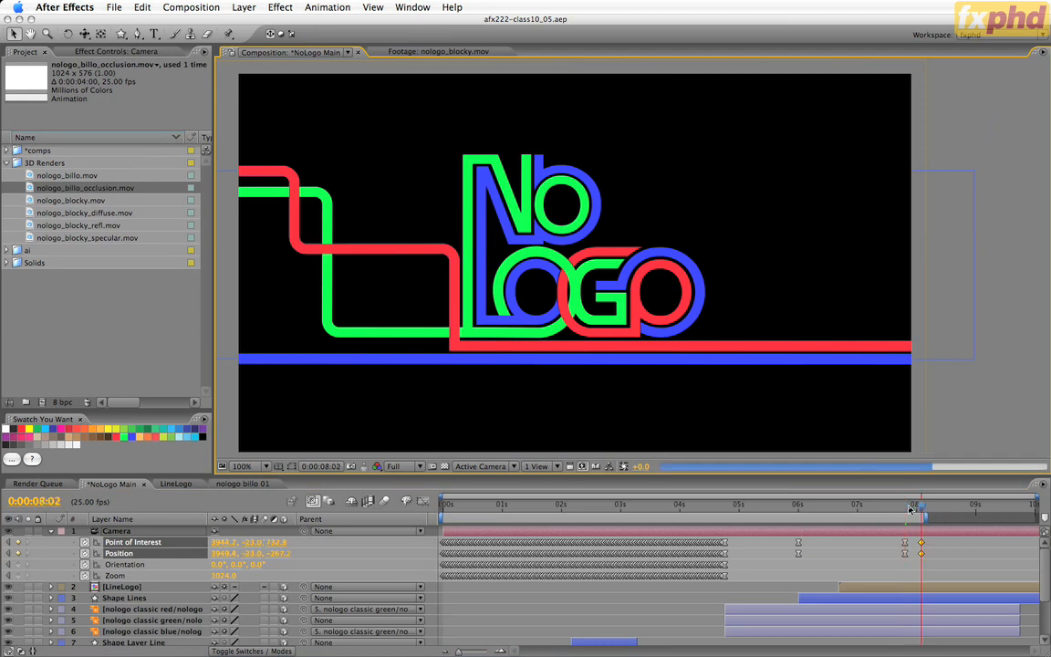
pyautogui.click(863, 535)
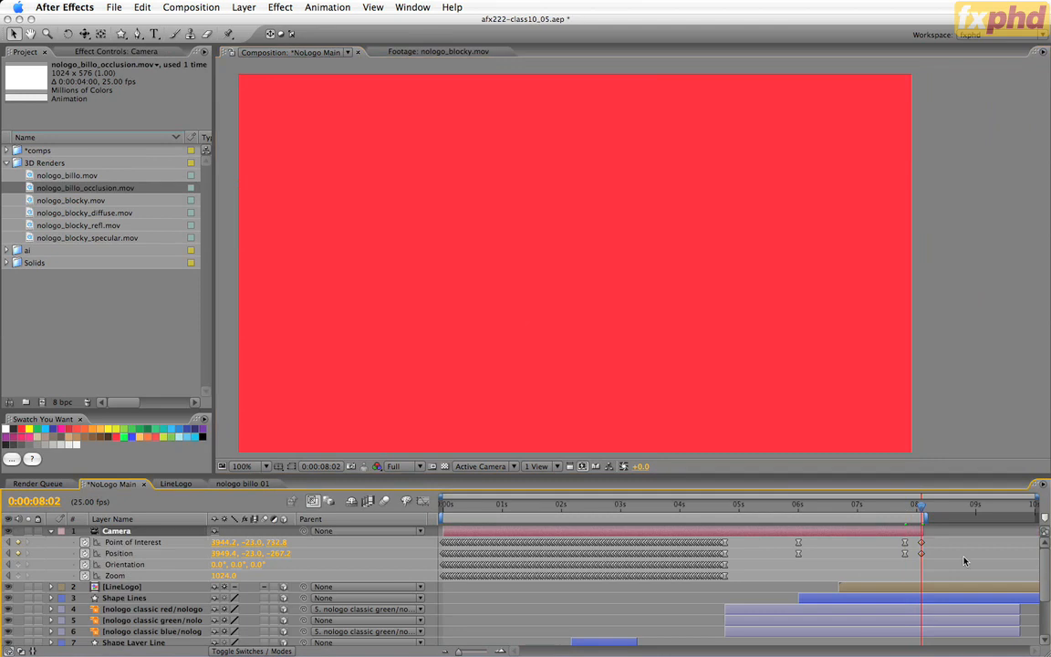
pyautogui.scroll(-5, 964, 556)
pyautogui.scroll(2, 940, 570)
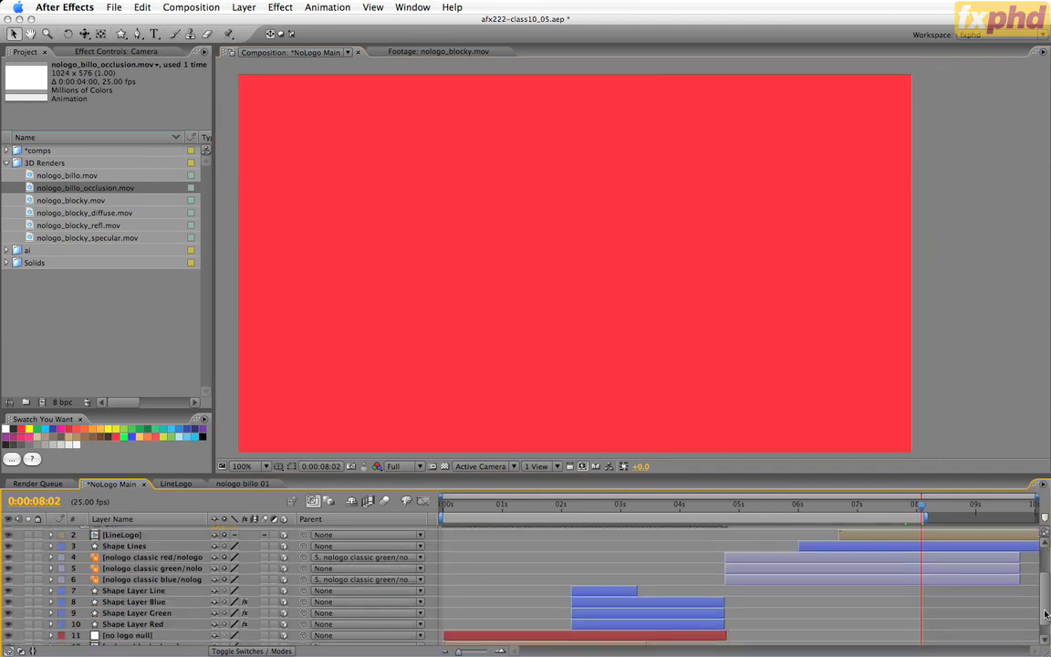
pyautogui.click(940, 578)
pyautogui.keyDown('shift'); pyautogui.click(944, 538); pyautogui.keyUp('shift')
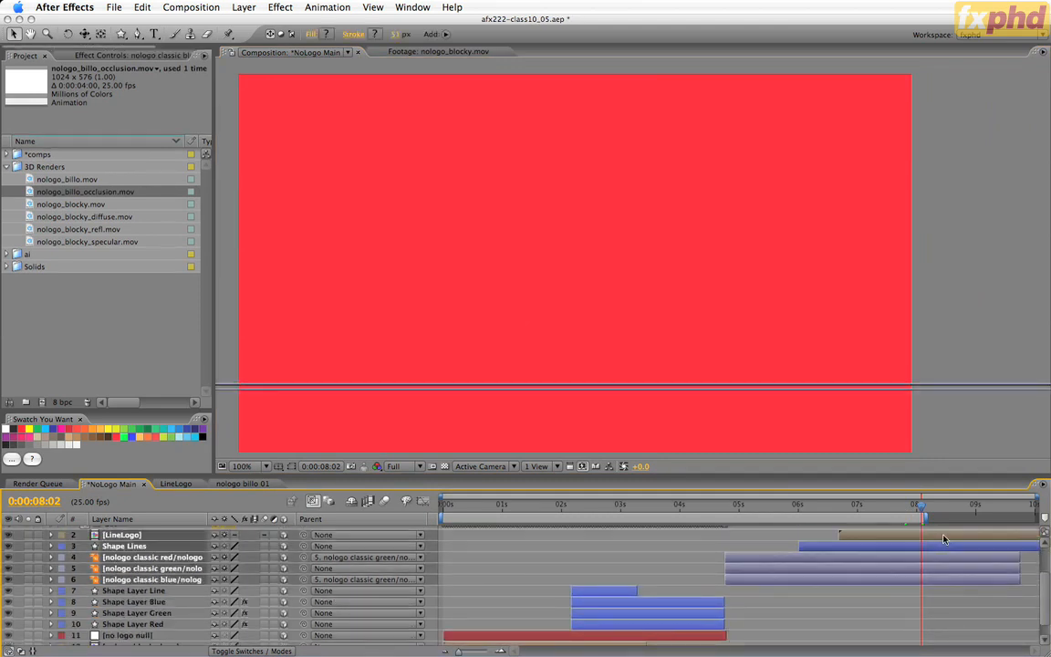
pyautogui.hotkey('alt', ']')
pyautogui.scroll(3, 986, 556)
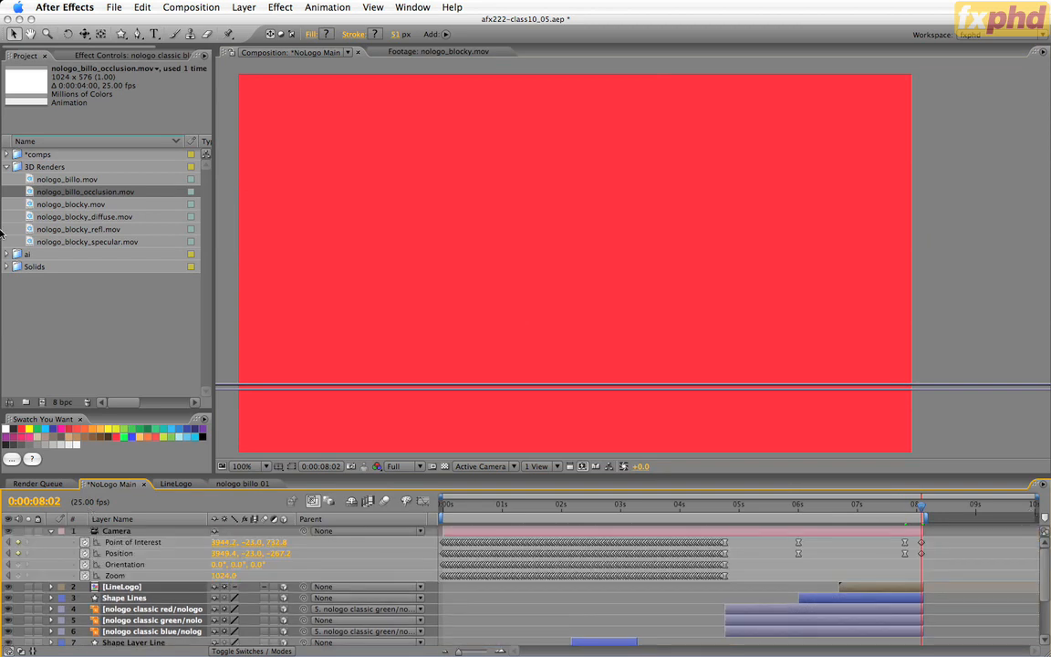
# Add the nologo billo 01 comp beneath Camera, starting at 0:00:08:02, and check the frames around the cut.
pyautogui.click(6, 154)
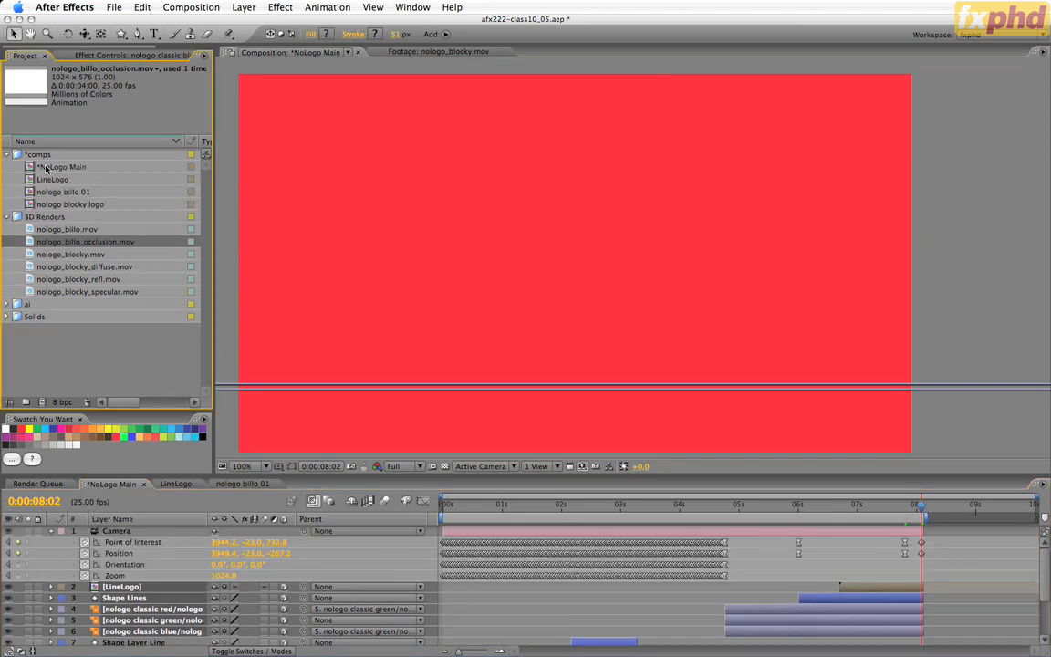
pyautogui.moveTo(27, 191); pyautogui.dragTo(183, 586)
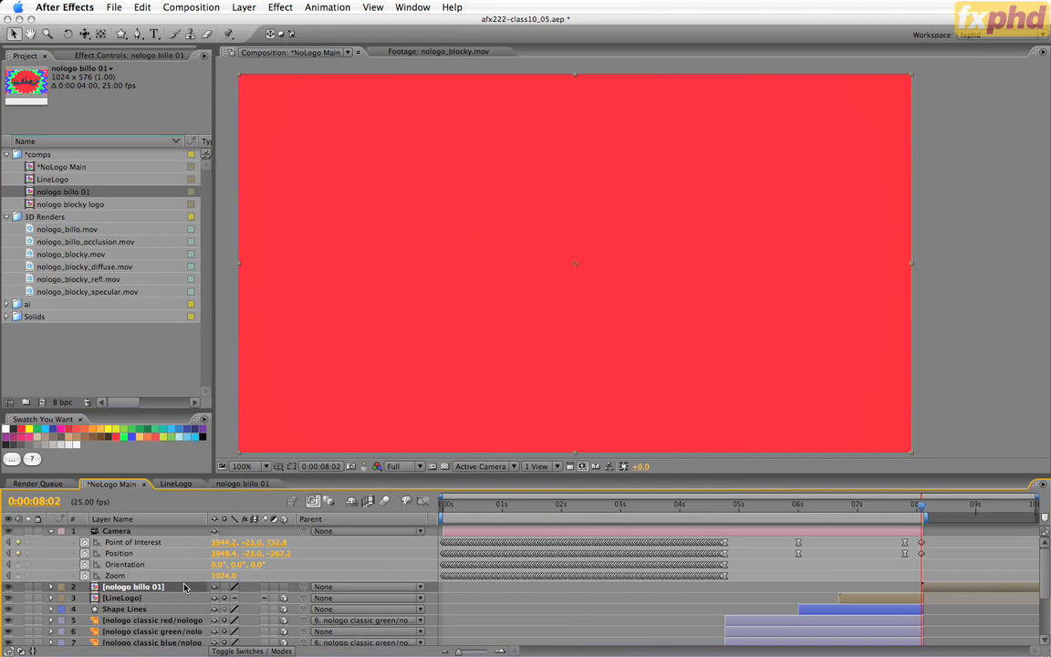
pyautogui.press('pageup')
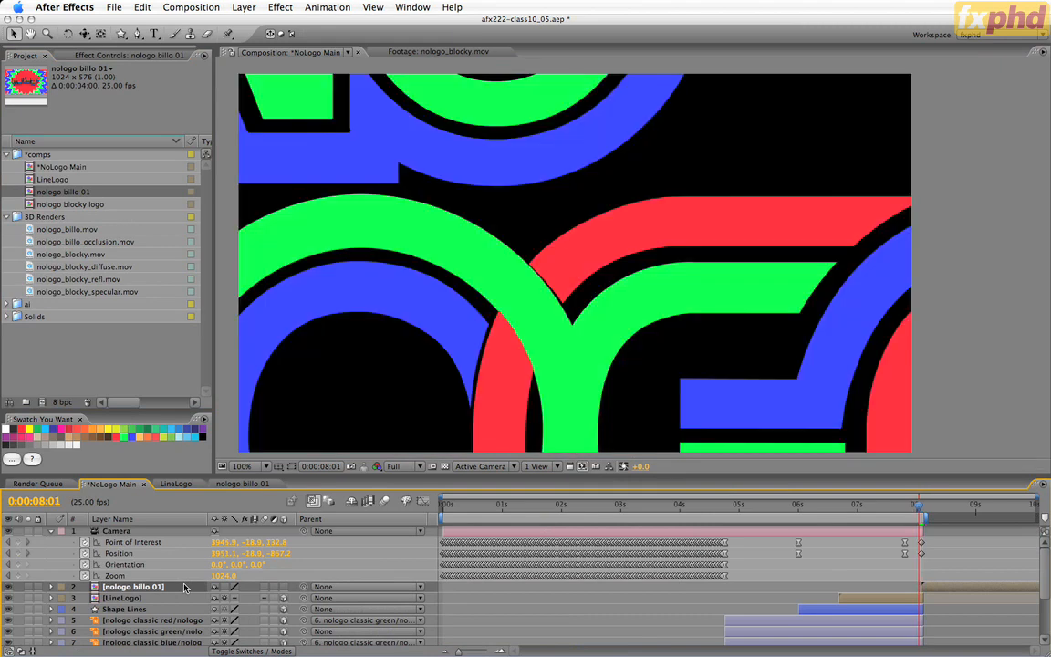
pyautogui.press('pagedown')
pyautogui.press('pagedown')
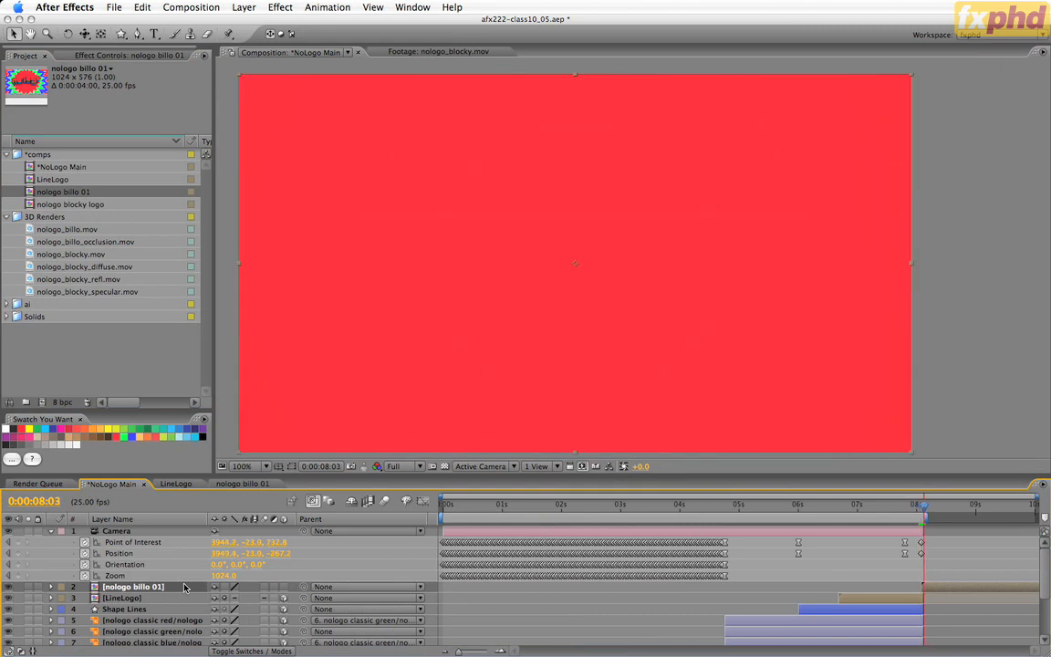
# Examine the opening of the nologo billo 01 shot frame by frame, from 0:00:08:03 to 0:00:08:15.
pyautogui.press('pagedown')
pyautogui.press('pagedown')
pyautogui.press('pagedown')
pyautogui.press('pagedown')
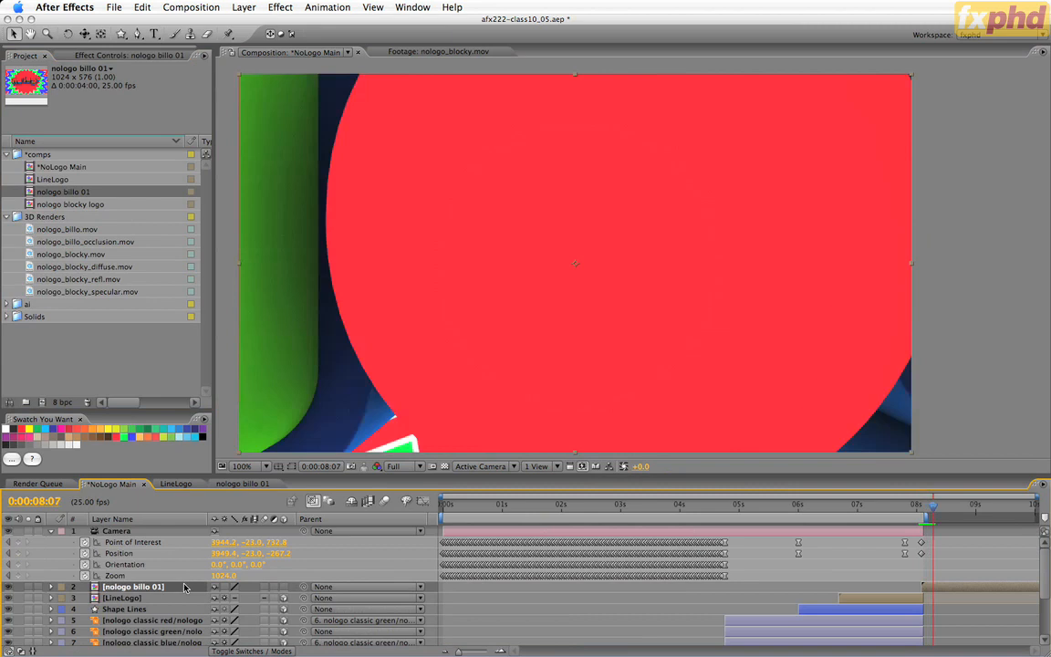
pyautogui.press('pagedown')
pyautogui.press('pagedown')
pyautogui.press('pagedown')
pyautogui.press('pagedown')
pyautogui.press('pagedown')
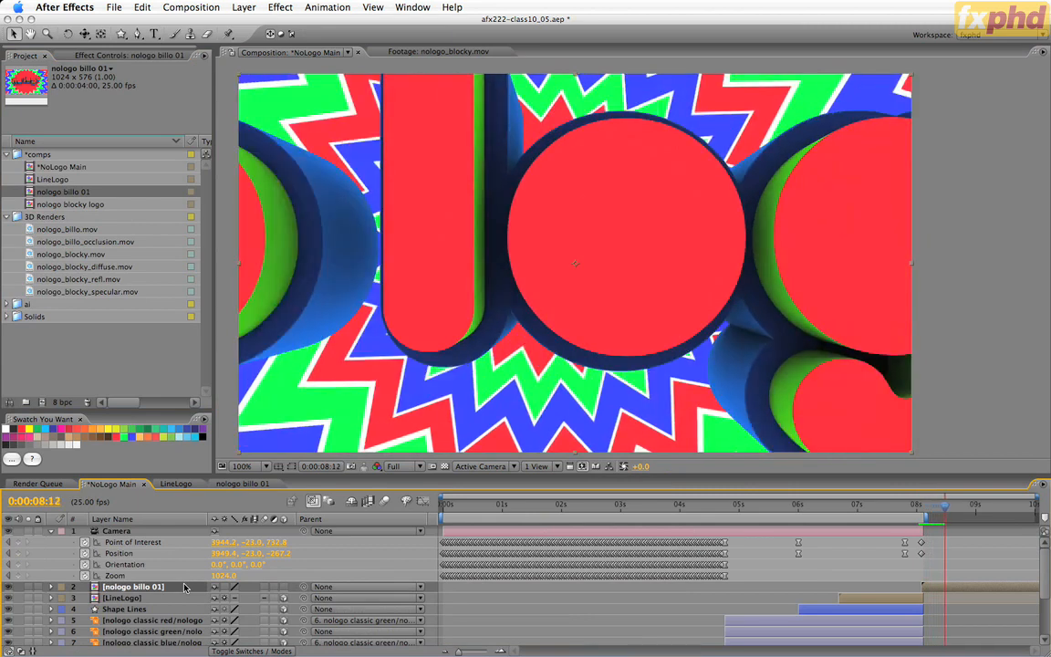
pyautogui.press('pagedown')
pyautogui.press('pagedown')
pyautogui.press('pagedown')
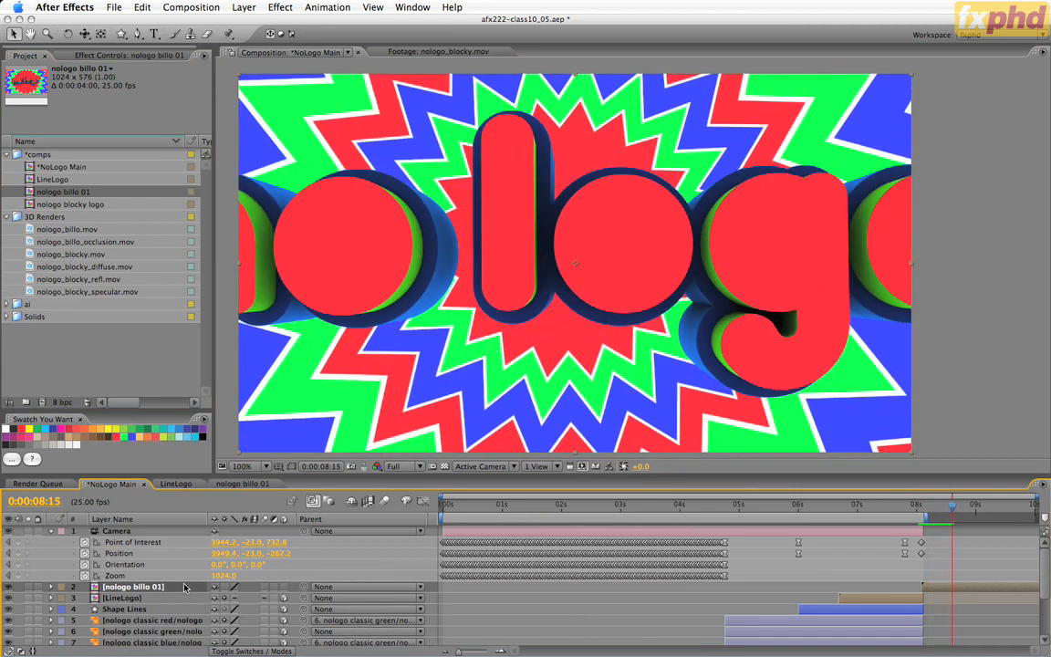
# Set the *NoLogo Main composition's duration to 12 seconds.
pyautogui.press('super+k')
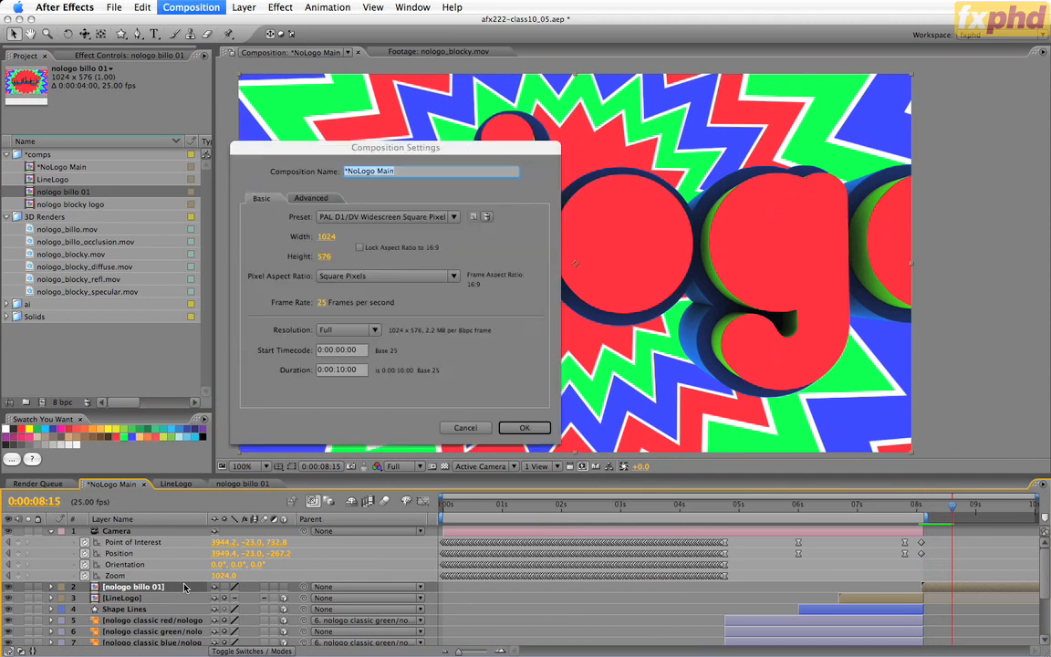
pyautogui.click(343, 370)
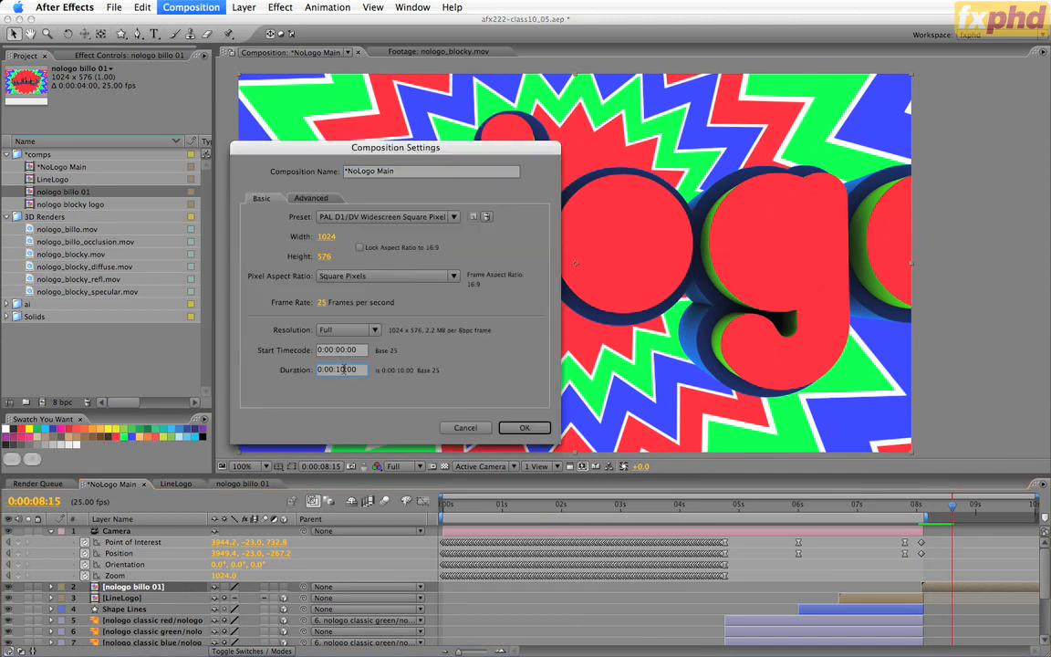
pyautogui.press('Return')
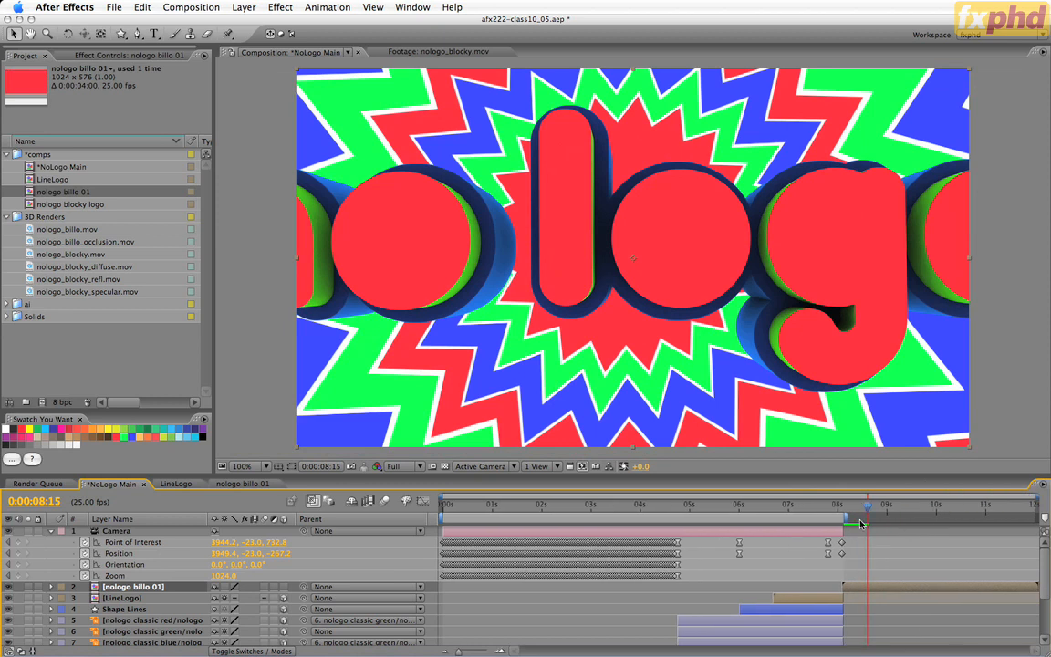
# Set the work area from 0:00:07:00 to the composition's end, preview the transition, and review the billo shot up to 0:00:11:12.
pyautogui.moveTo(849, 518); pyautogui.dragTo(1038, 518)
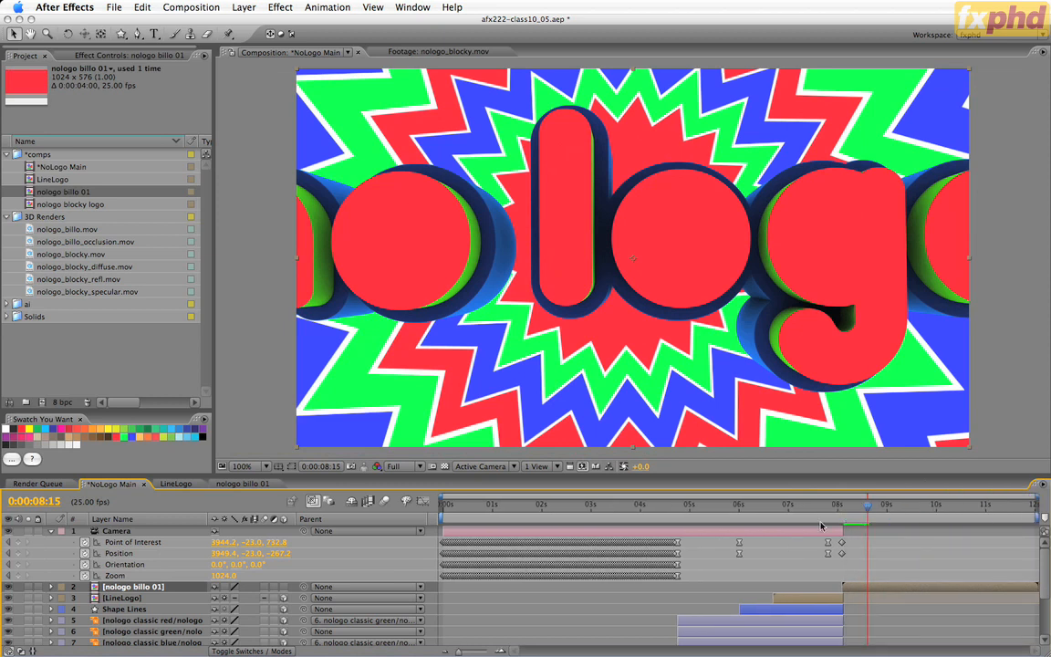
pyautogui.click(789, 507)
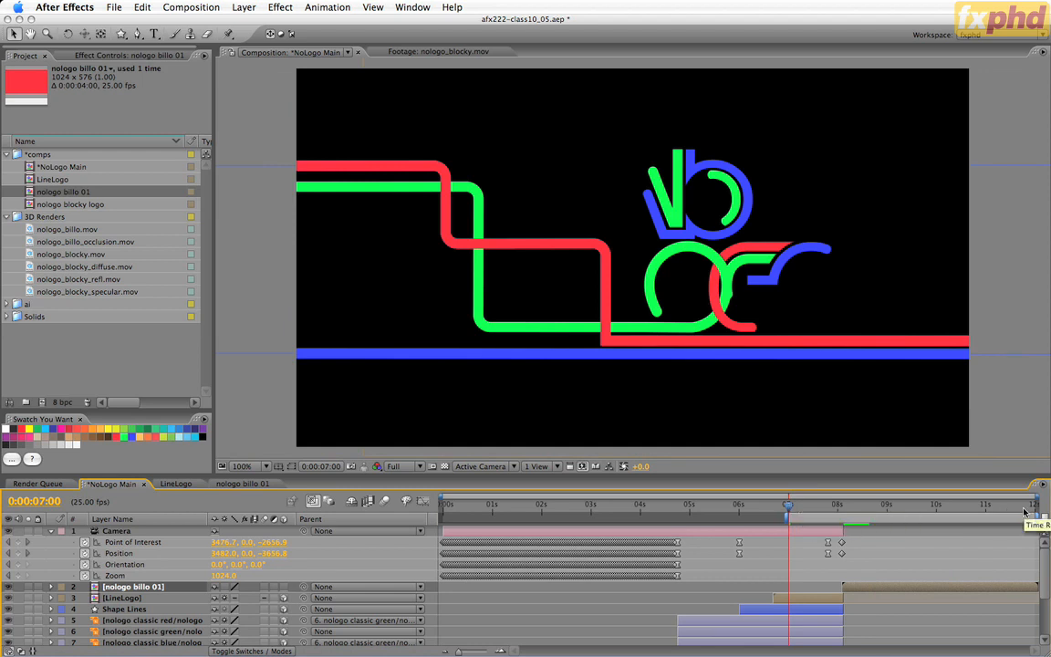
pyautogui.press('KP_0')
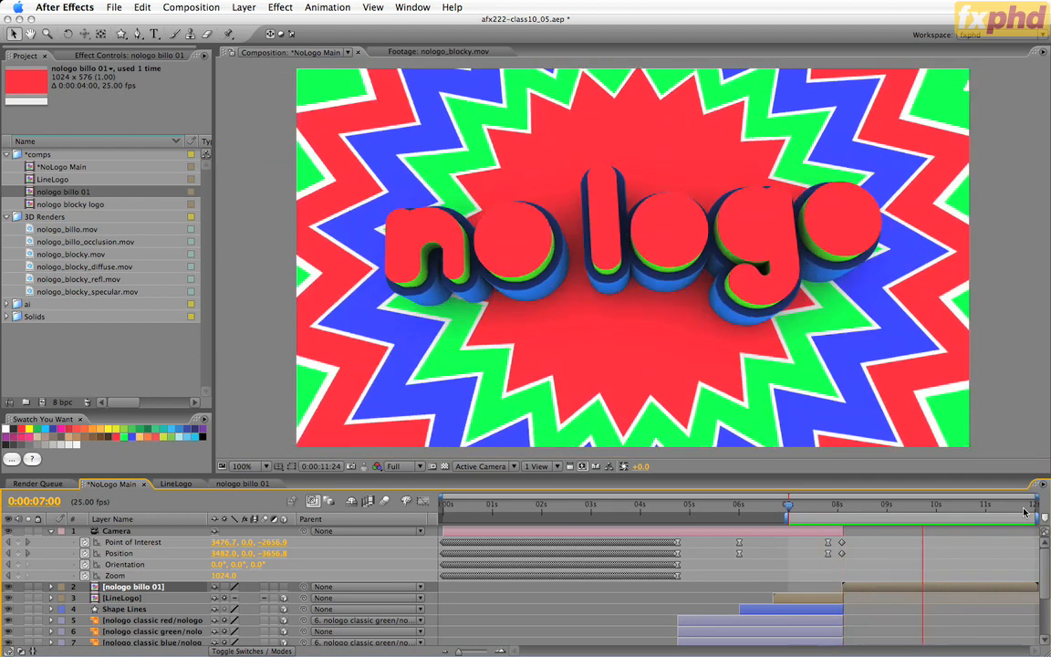
pyautogui.press('space')
pyautogui.moveTo(793, 504); pyautogui.dragTo(1010, 514)
pyautogui.rightClick(888, 507)
pyautogui.click(867, 515)
pyautogui.click(826, 508)
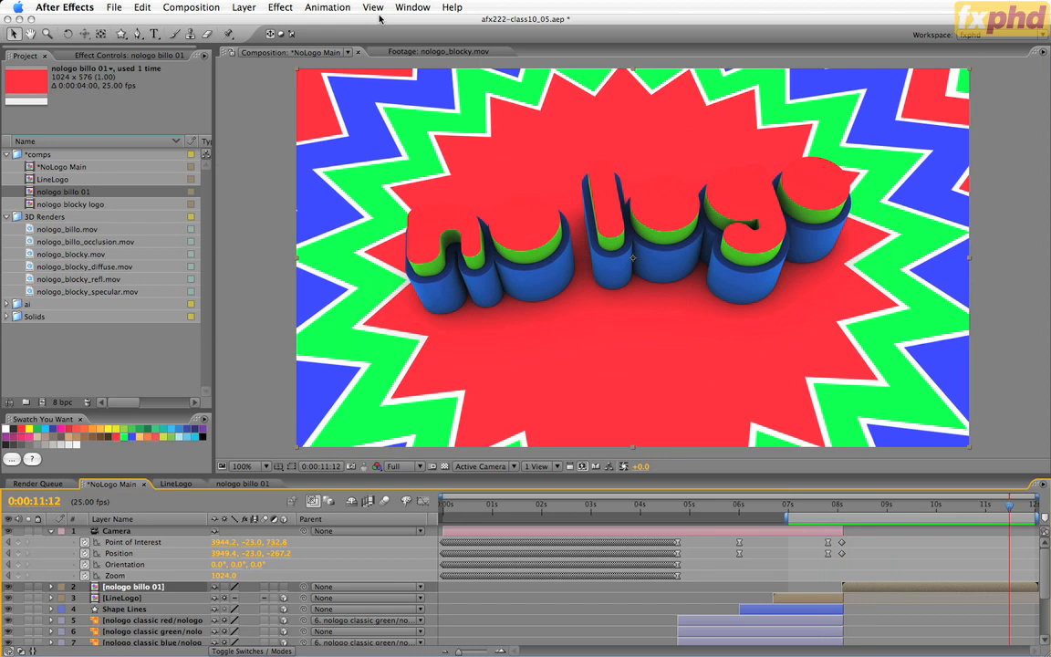
# Save the project incrementally as afx222-class10_06.aep and open nologo billo 01 with its title-safe guides hidden.
pyautogui.press('super+alt+shift+s')
pyautogui.click(243, 484)
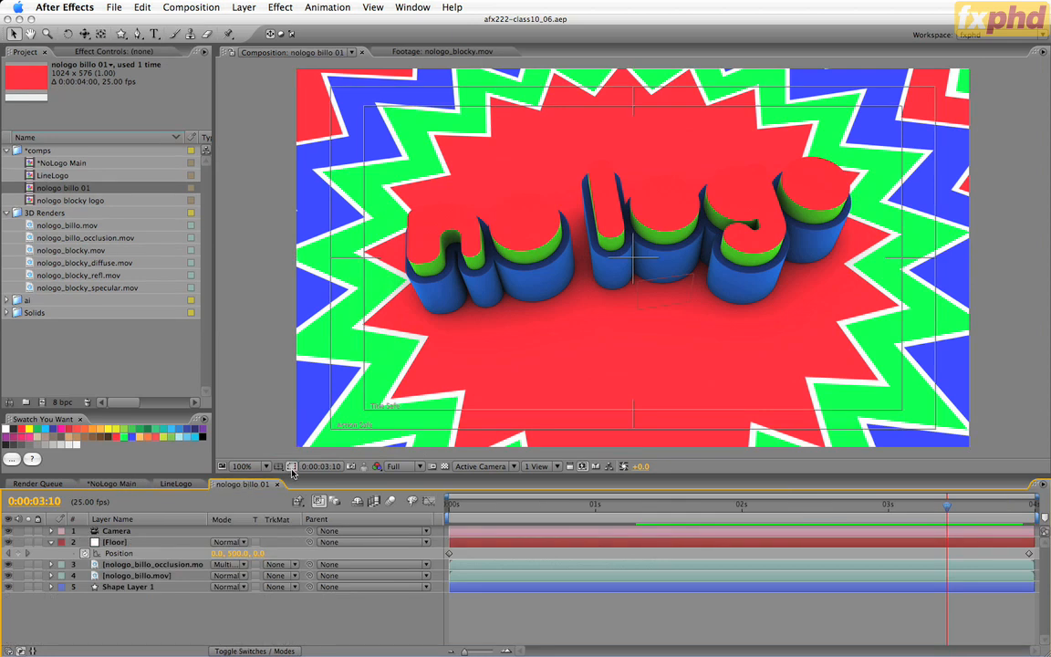
pyautogui.click(292, 467)
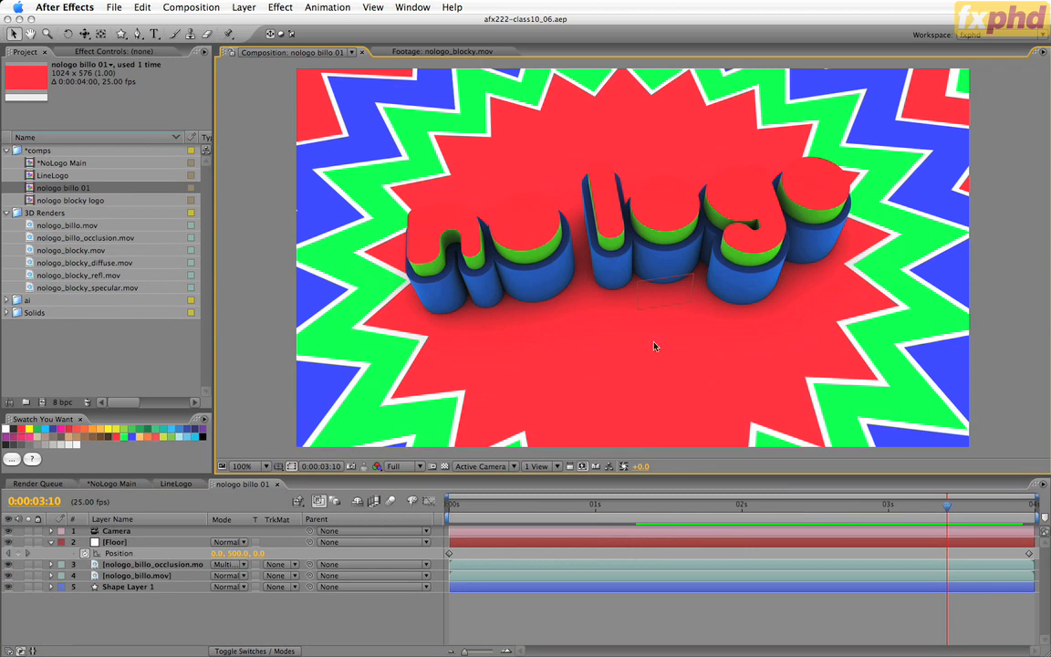
# Add Black Solid 1 from the Solids folder as the top layer and give it a full-frame elliptical mask set to Inverted.
pyautogui.click(8, 312)
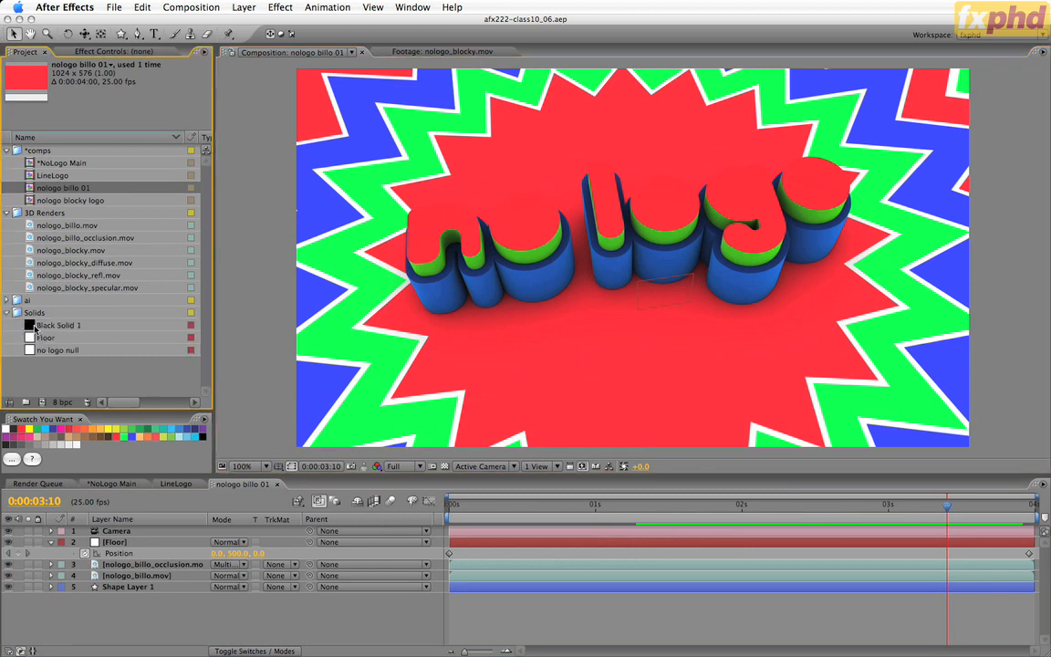
pyautogui.click(28, 325)
pyautogui.moveTo(28, 325); pyautogui.dragTo(88, 527)
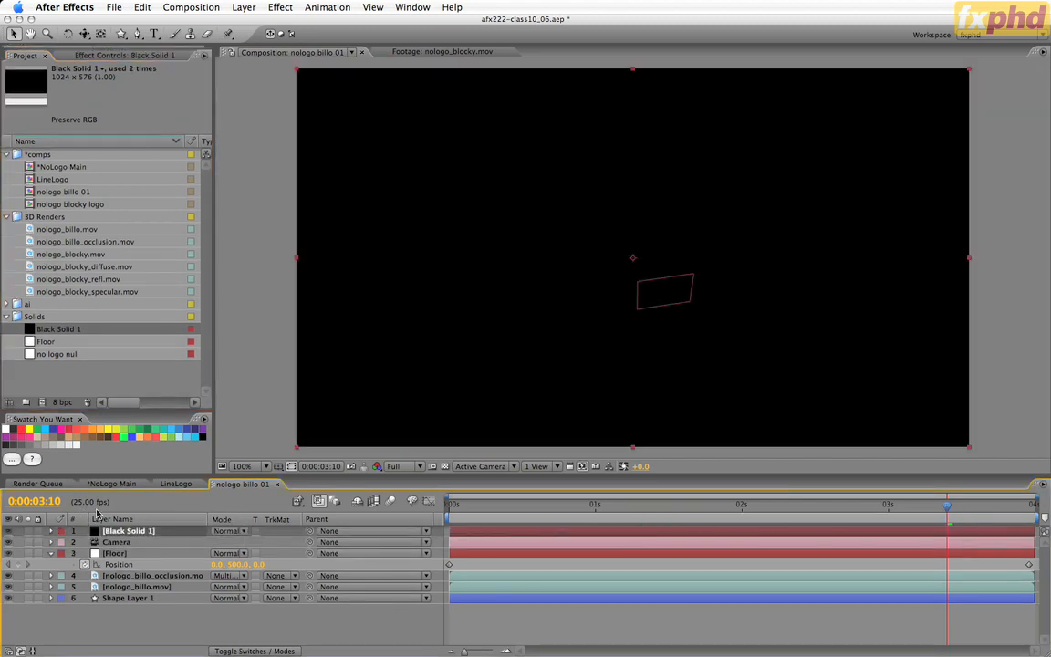
pyautogui.moveTo(121, 34); pyautogui.dragTo(164, 63)
pyautogui.doubleClick(121, 34)
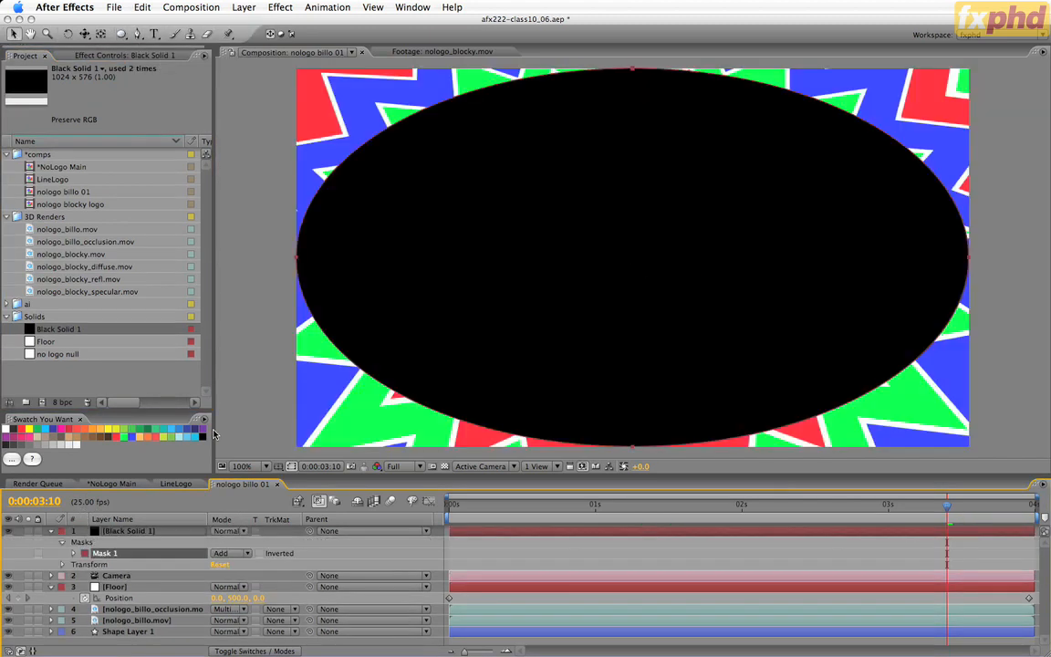
pyautogui.click(259, 554)
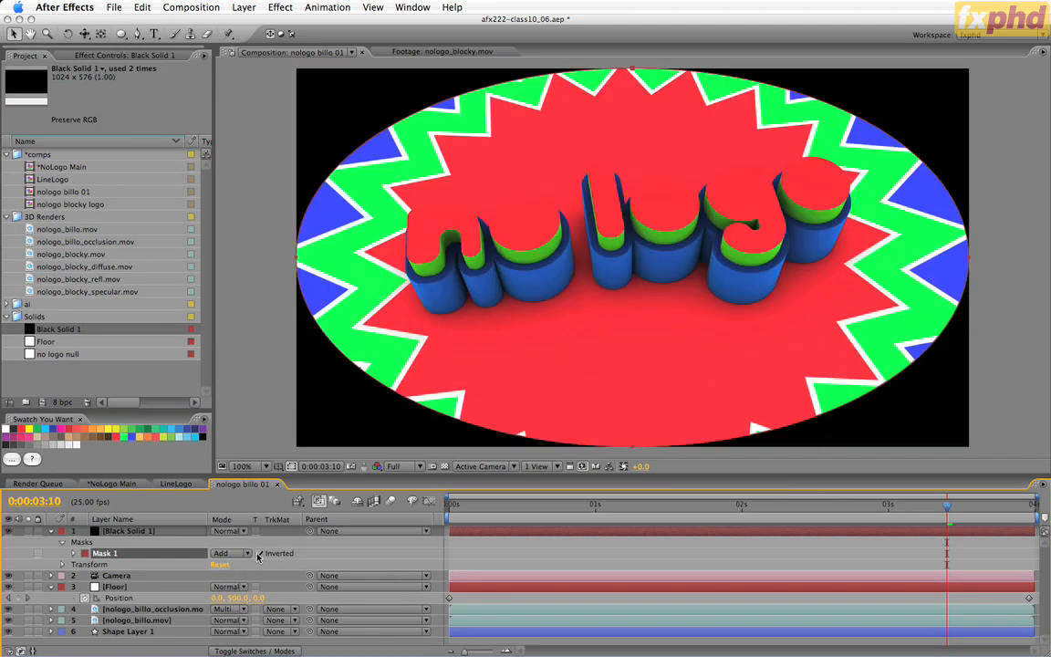
# Set the Mask Feather of Black Solid 1's elliptical mask to 200 pixels.
pyautogui.press('f')
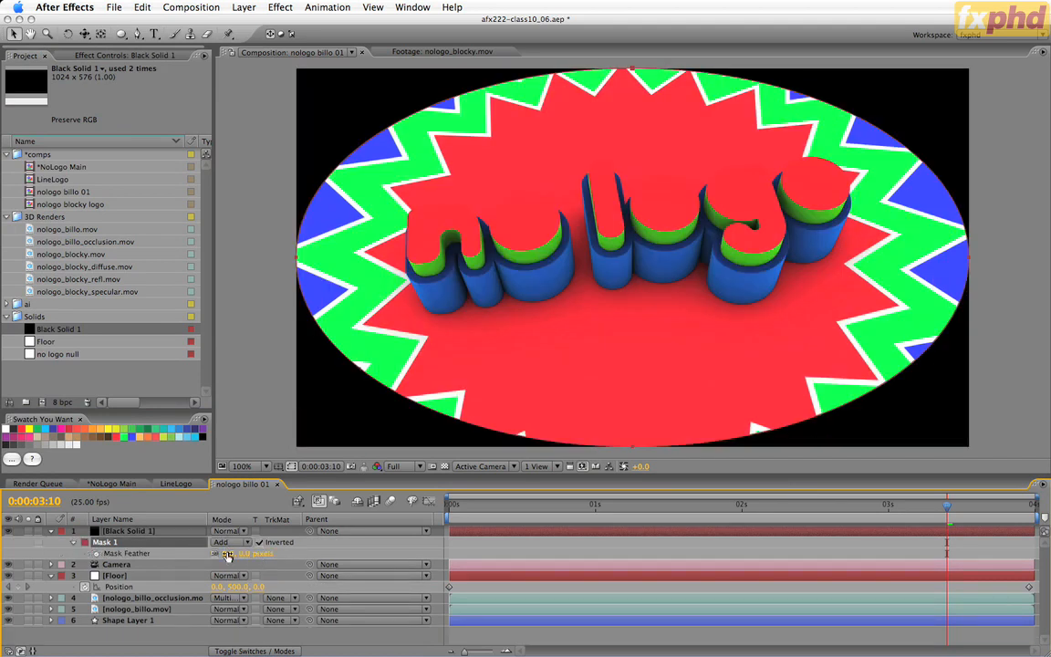
pyautogui.moveTo(228, 553); pyautogui.dragTo(261, 554)
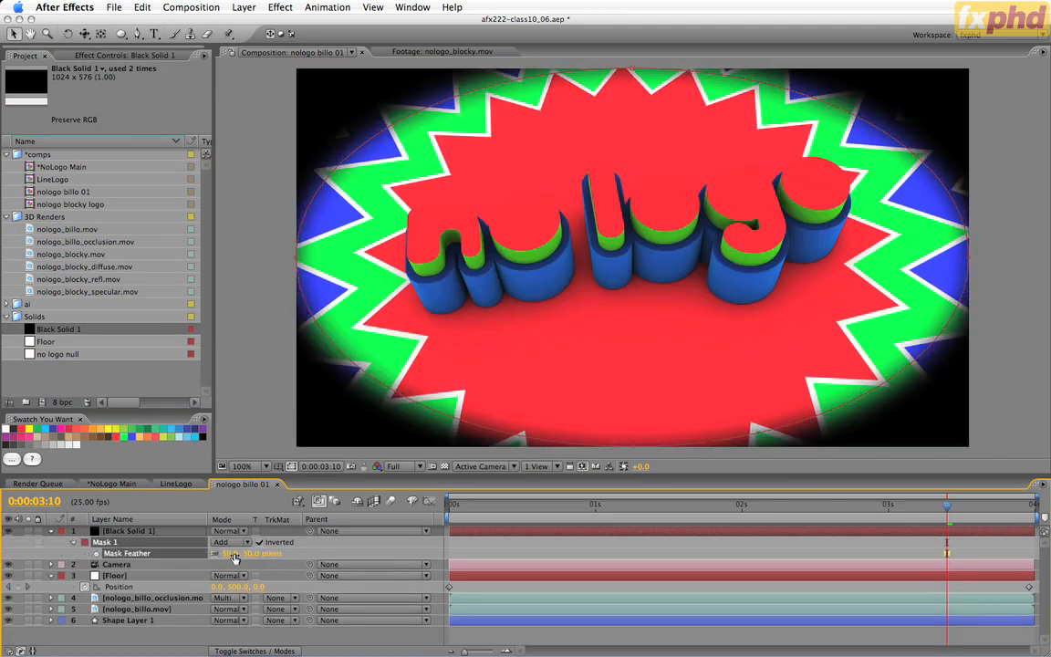
pyautogui.click(234, 554)
pyautogui.write('200')
pyautogui.press('Return')
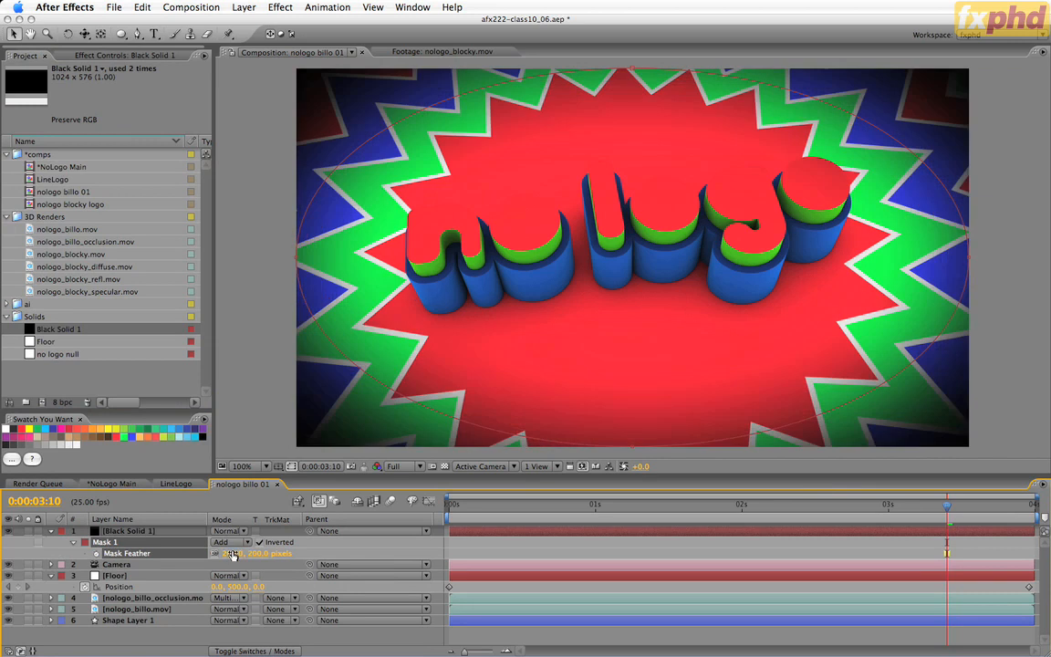
# Set Black Solid 1's Opacity to 50% and compare the picture with the vignette hidden and shown.
pyautogui.click(166, 533)
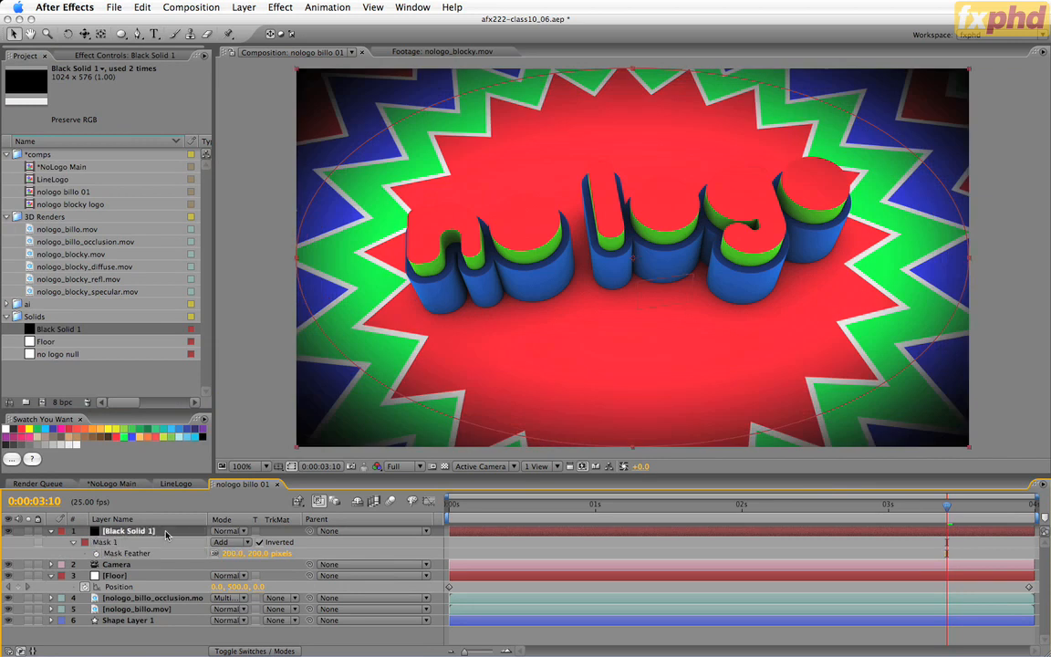
pyautogui.press('t')
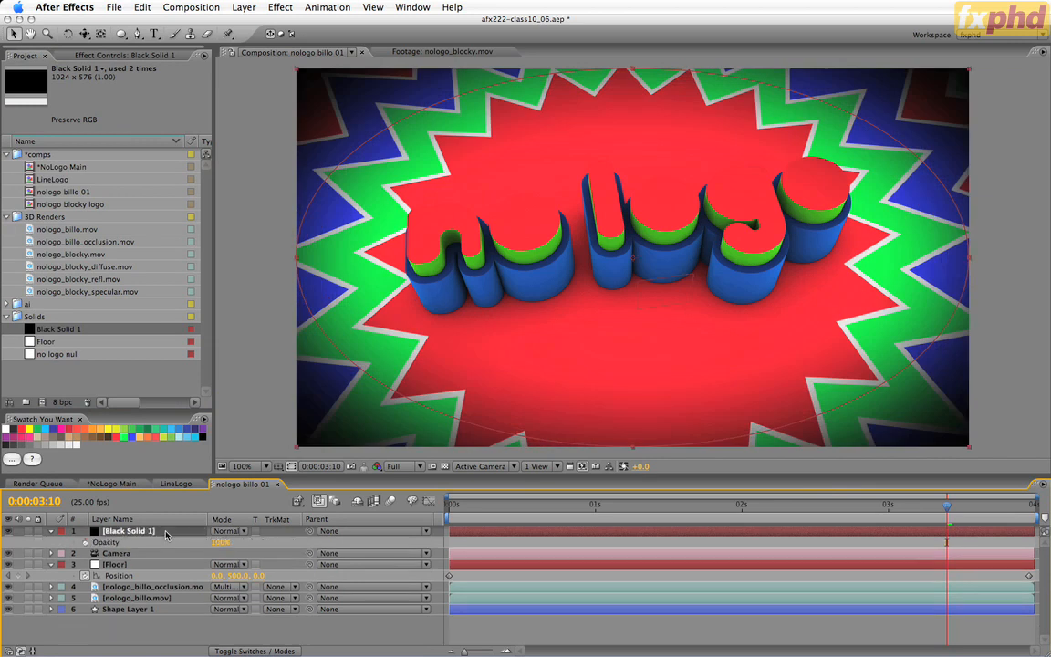
pyautogui.click(220, 542)
pyautogui.write('0')
pyautogui.press('Return')
pyautogui.click(290, 623)
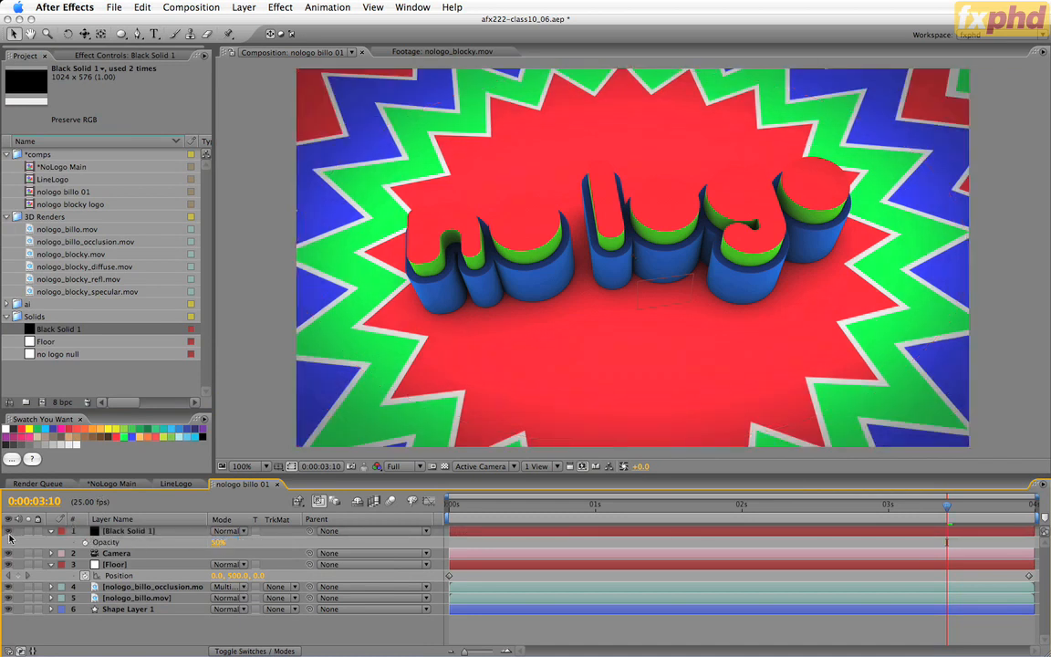
pyautogui.click(9, 533)
pyautogui.click(9, 533)
pyautogui.click(9, 533)
pyautogui.click(9, 533)
# Open *NoLogo Main, collapse the Camera layer's properties and go to 0:00:03:09 in the coloured-letters section.
pyautogui.click(111, 484)
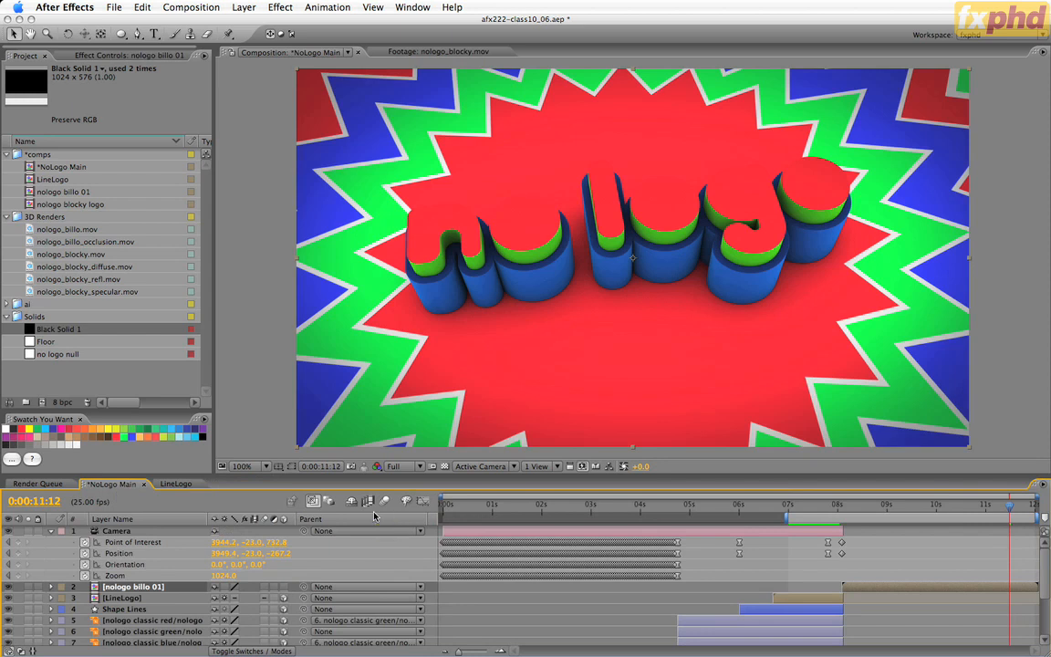
pyautogui.click(51, 532)
pyautogui.click(575, 504)
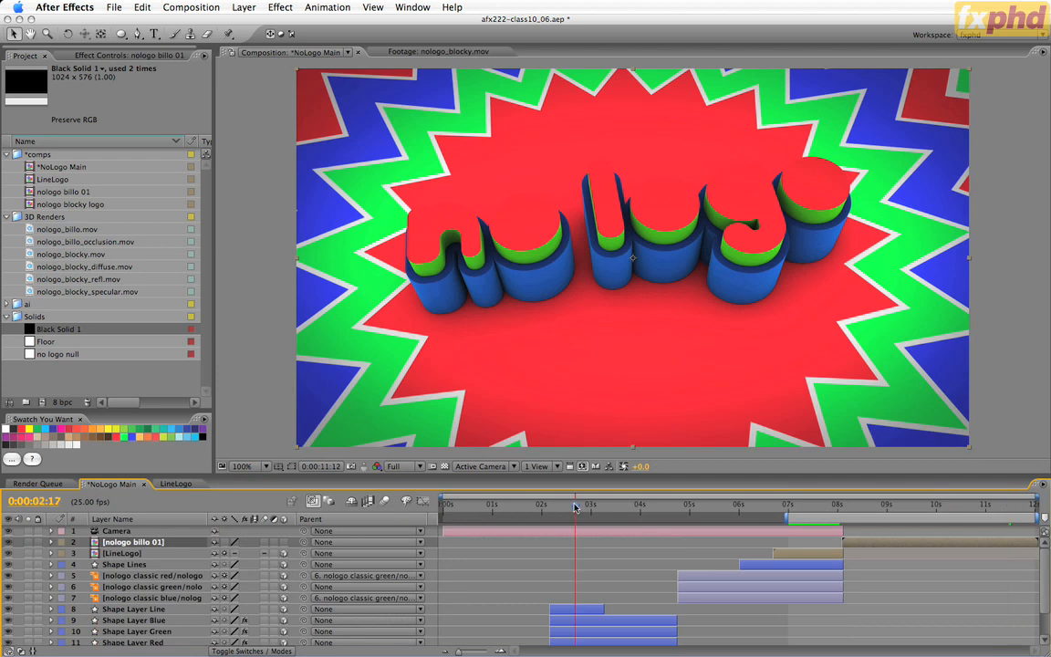
pyautogui.moveTo(575, 507); pyautogui.dragTo(607, 509)
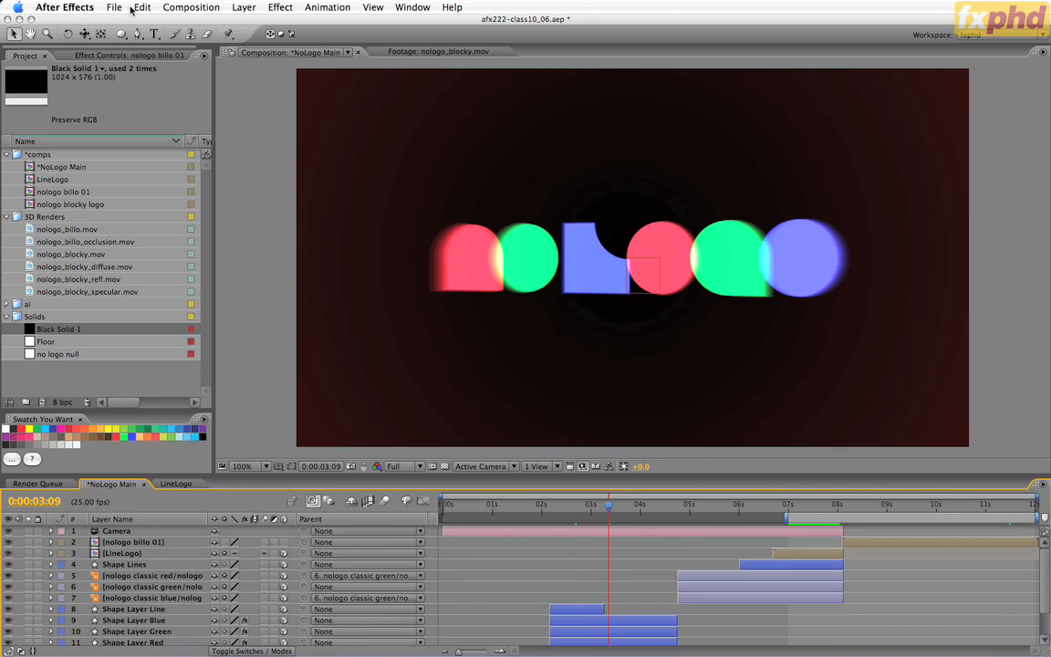
# Show the title-safe guides and draw a white five-pointed star from the composition centre, with an outer radius of about 251.
pyautogui.moveTo(120, 33); pyautogui.dragTo(162, 95)
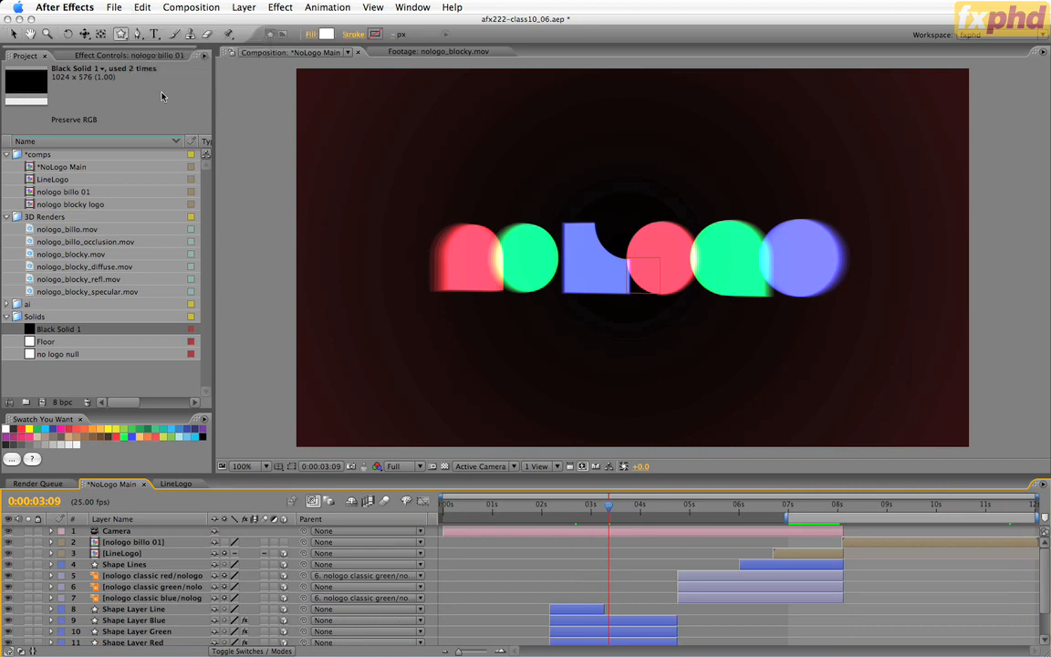
pyautogui.click(278, 465)
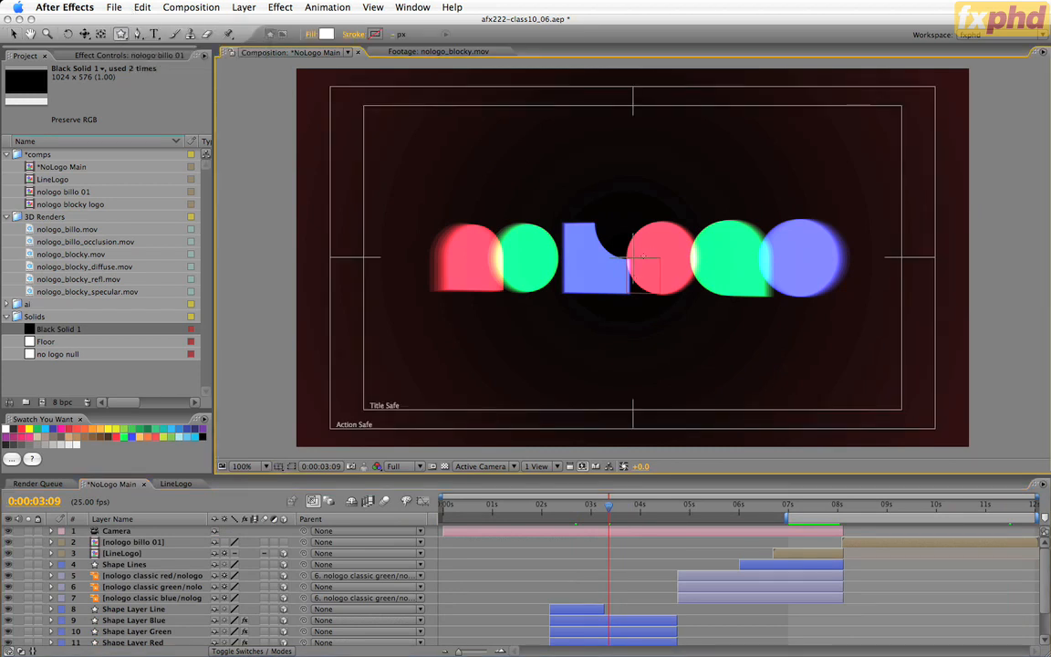
pyautogui.moveTo(635, 260); pyautogui.dragTo(718, 392)
pyautogui.press('super+z')
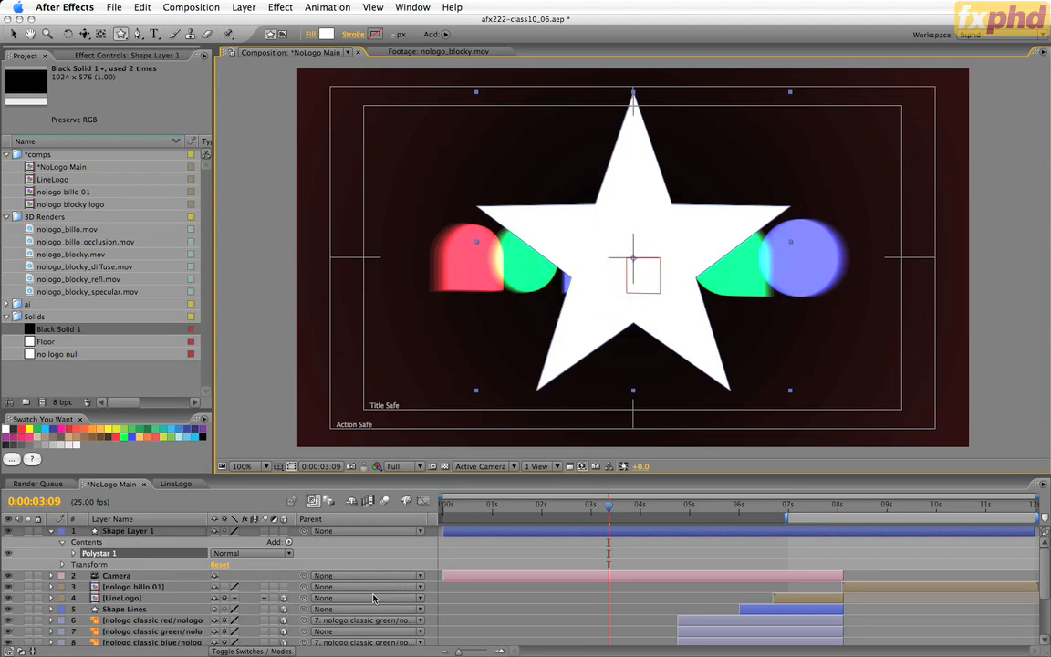
# Set the Points of the new star's Polystar Path 1 to 24.
pyautogui.click(73, 554)
pyautogui.click(86, 566)
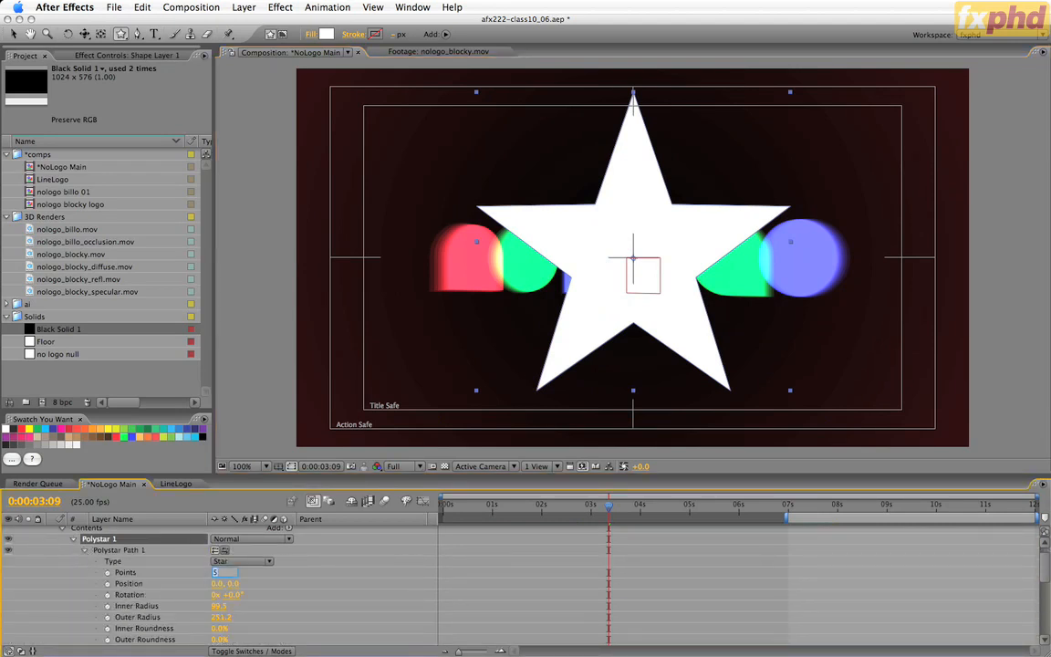
pyautogui.click(217, 572)
pyautogui.write('24')
pyautogui.press('Return')
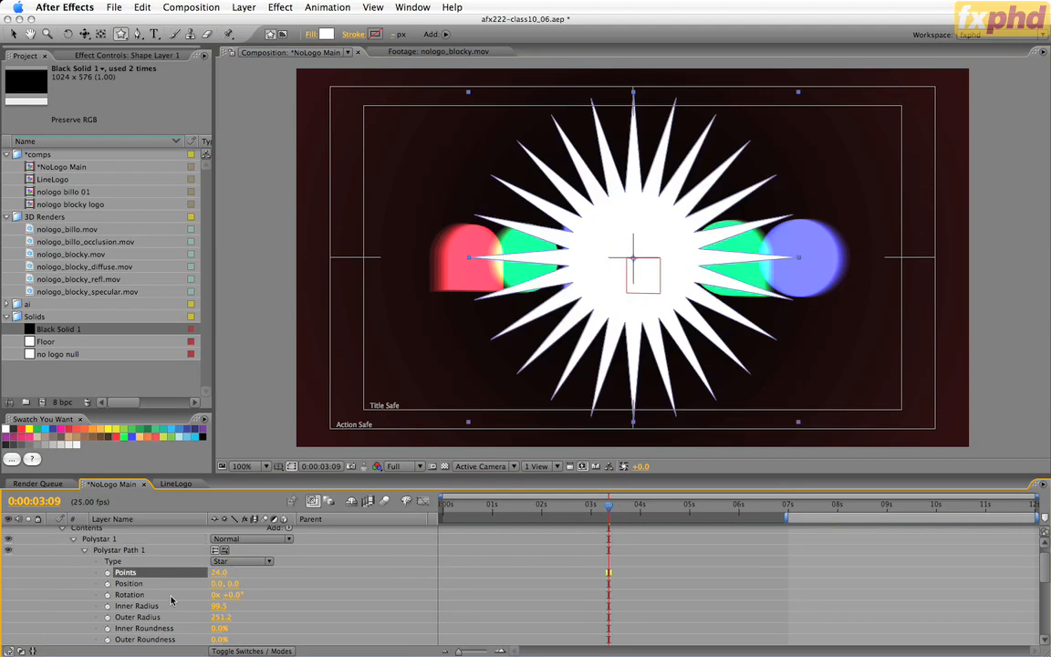
# Set Polystar Path 1's Inner Radius to 10 and Outer Radius to 200, then collapse its properties.
pyautogui.click(220, 606)
pyautogui.write('10')
pyautogui.press('Tab')
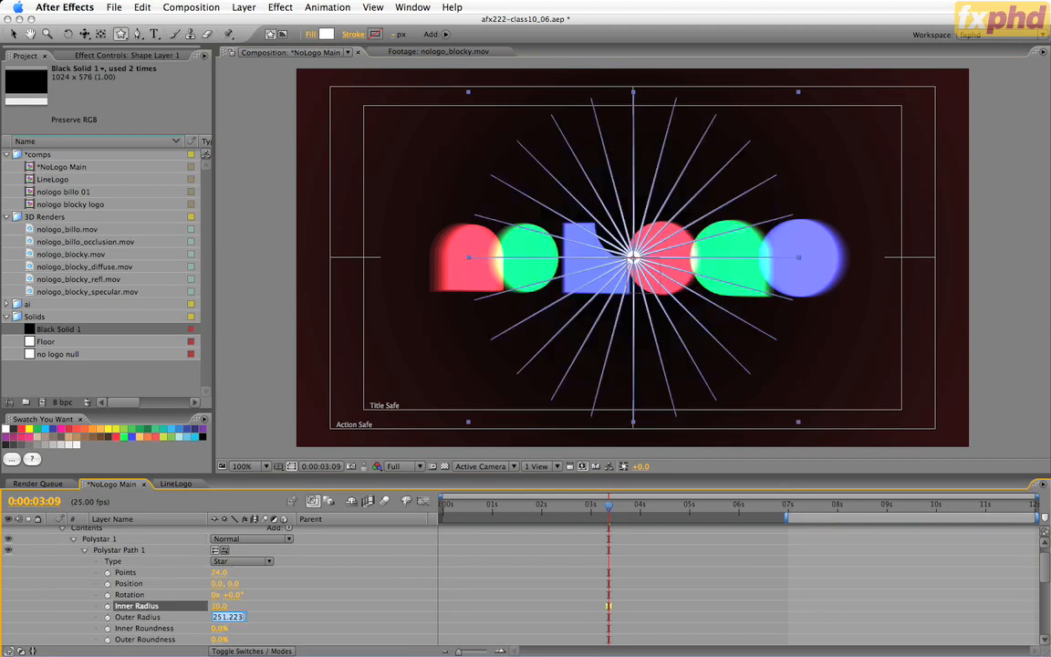
pyautogui.write('200')
pyautogui.press('Return')
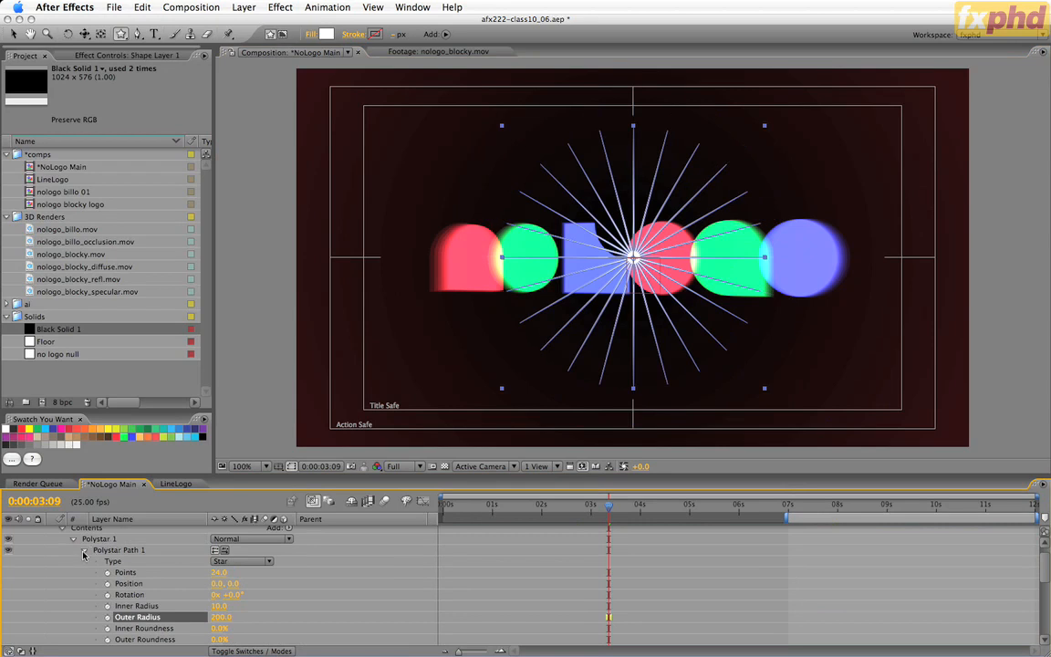
pyautogui.click(84, 551)
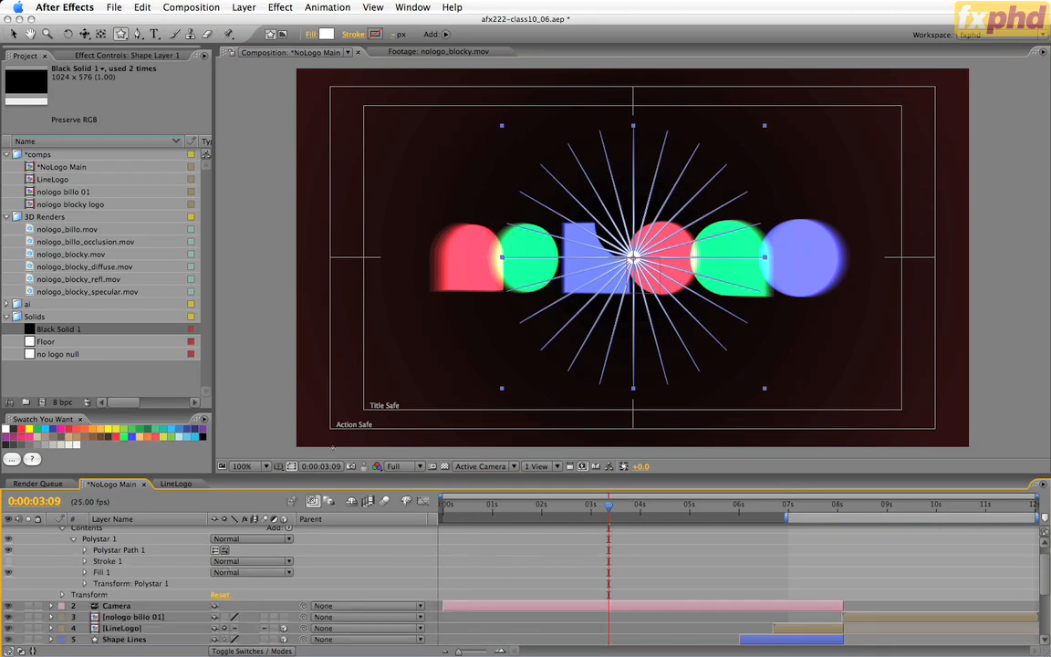
# Hide the shape path outlines in the composition view and delete Stroke 1 from Polystar 1.
pyautogui.click(291, 468)
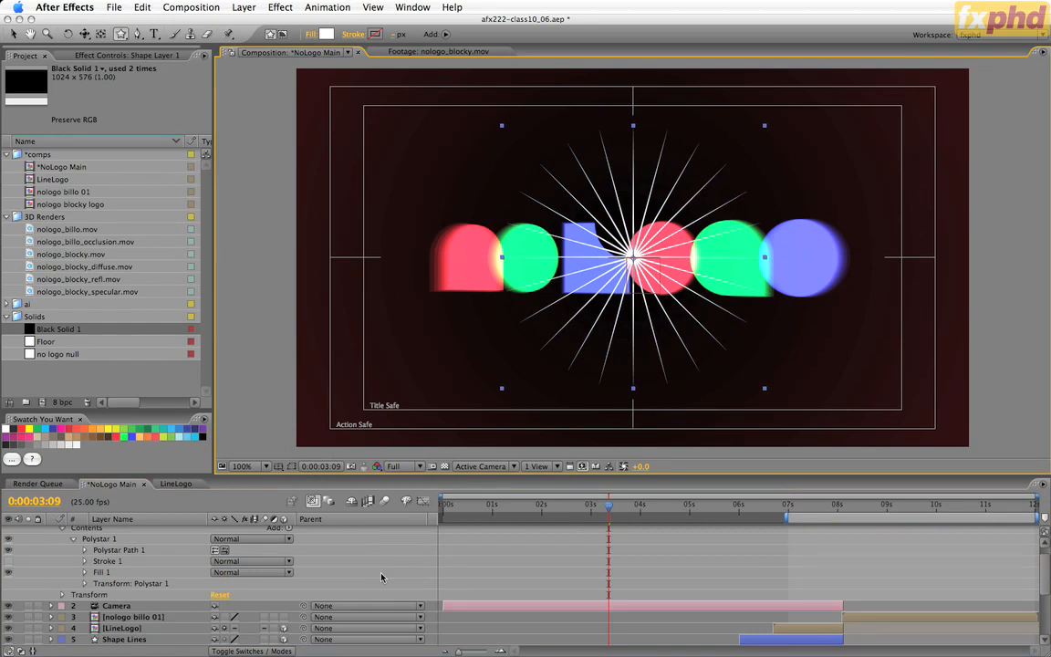
pyautogui.click(115, 561)
pyautogui.press('Delete')
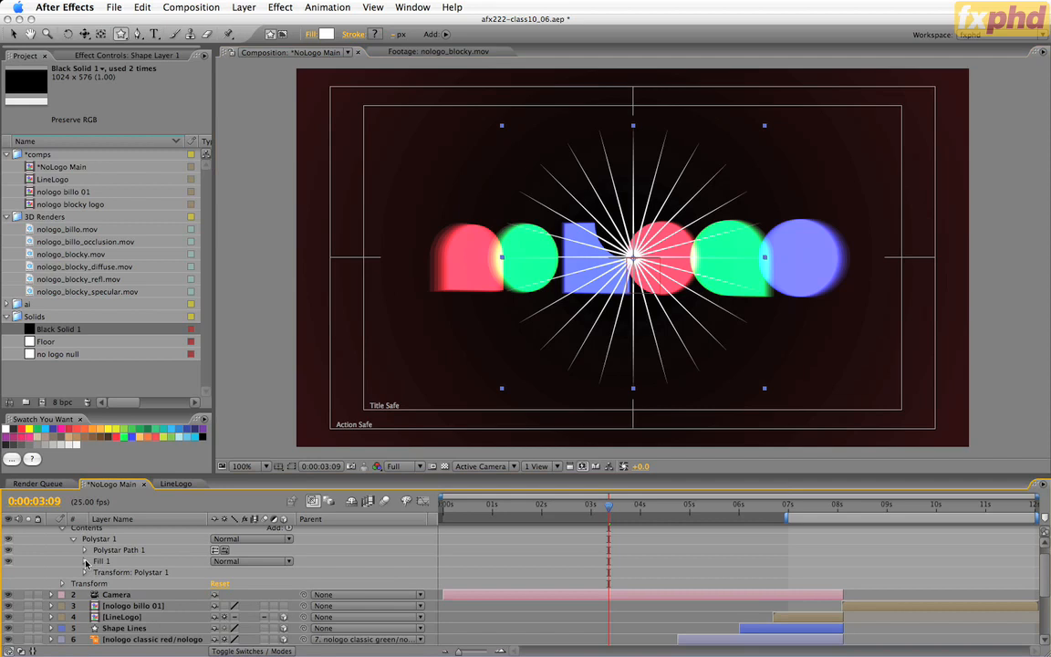
# Sample the red swatch as the colour of Fill 1 and collapse the fill's properties.
pyautogui.click(85, 561)
pyautogui.click(233, 594)
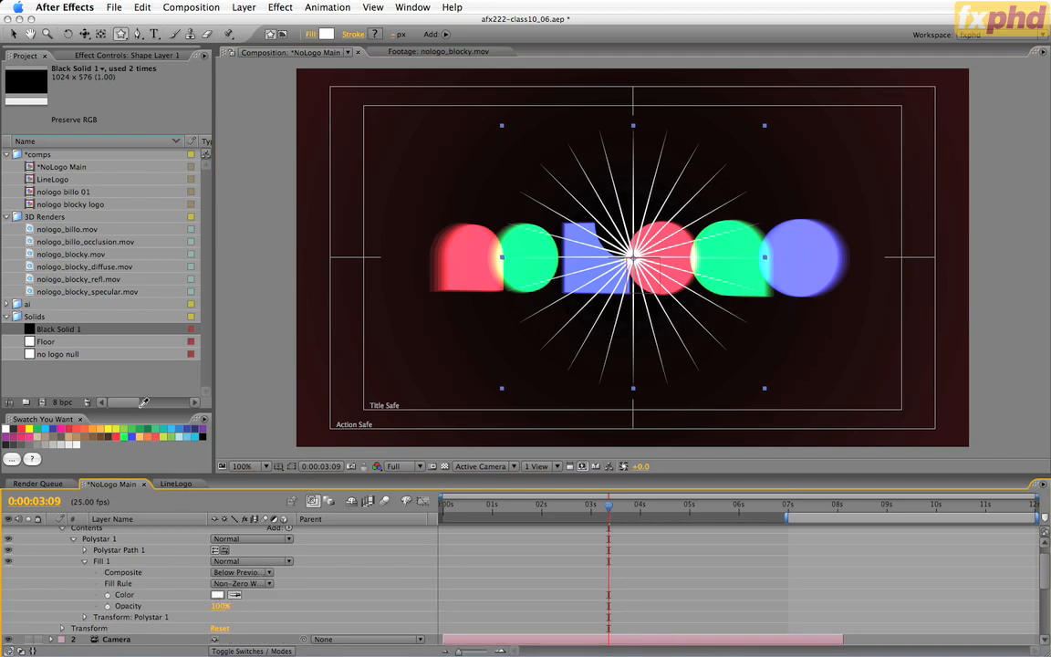
pyautogui.click(119, 429)
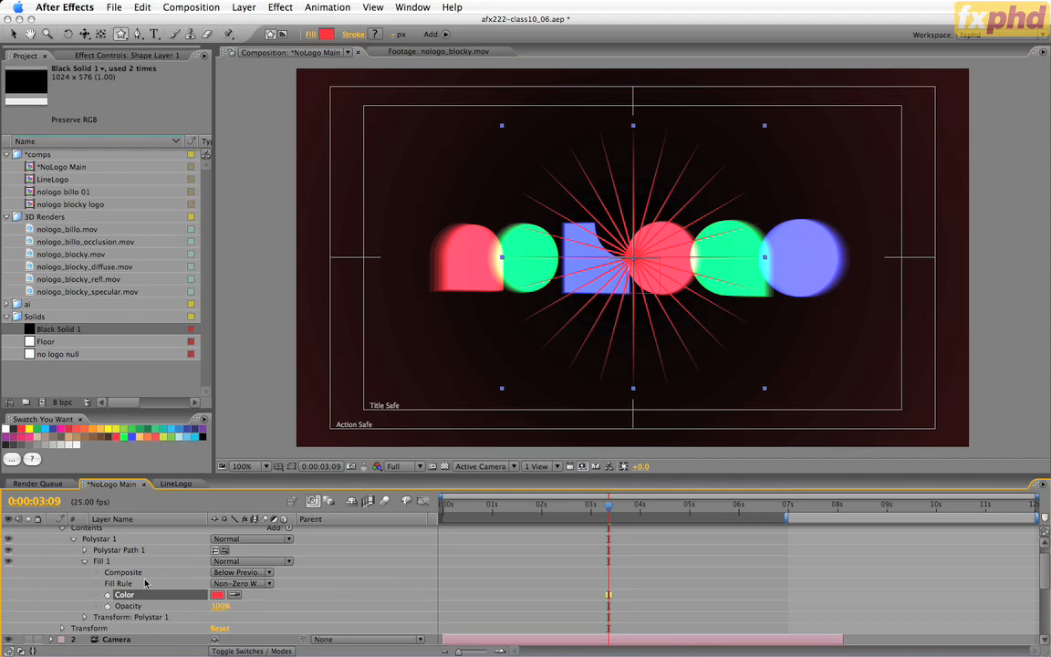
pyautogui.click(85, 561)
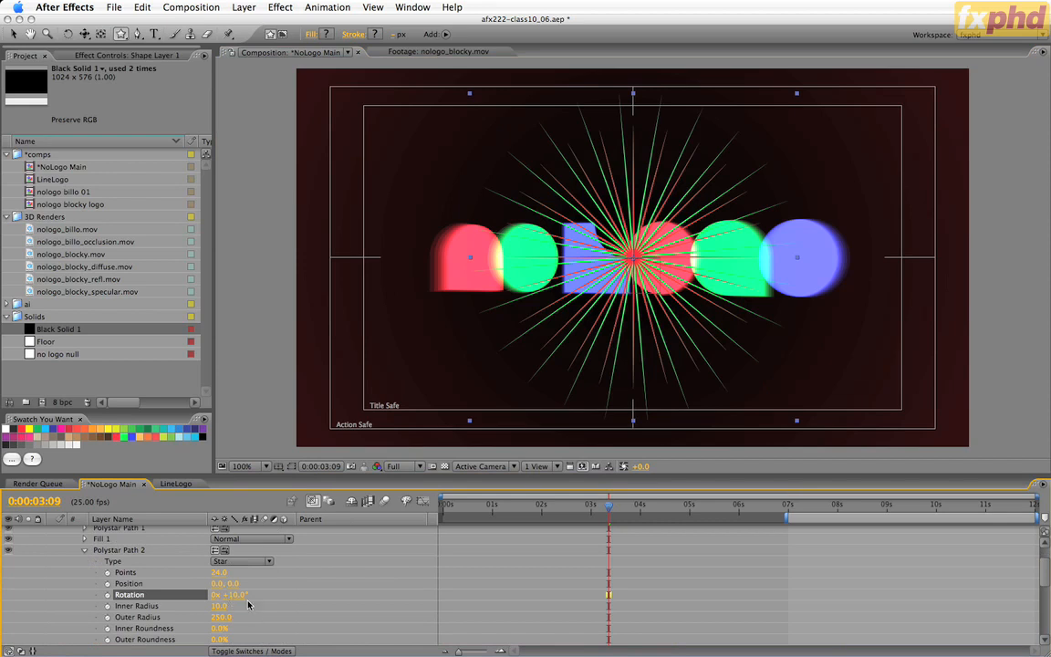
# Collapse Polystar Path 2 and duplicate it together with Fill 2 to make a third star.
pyautogui.click(85, 551)
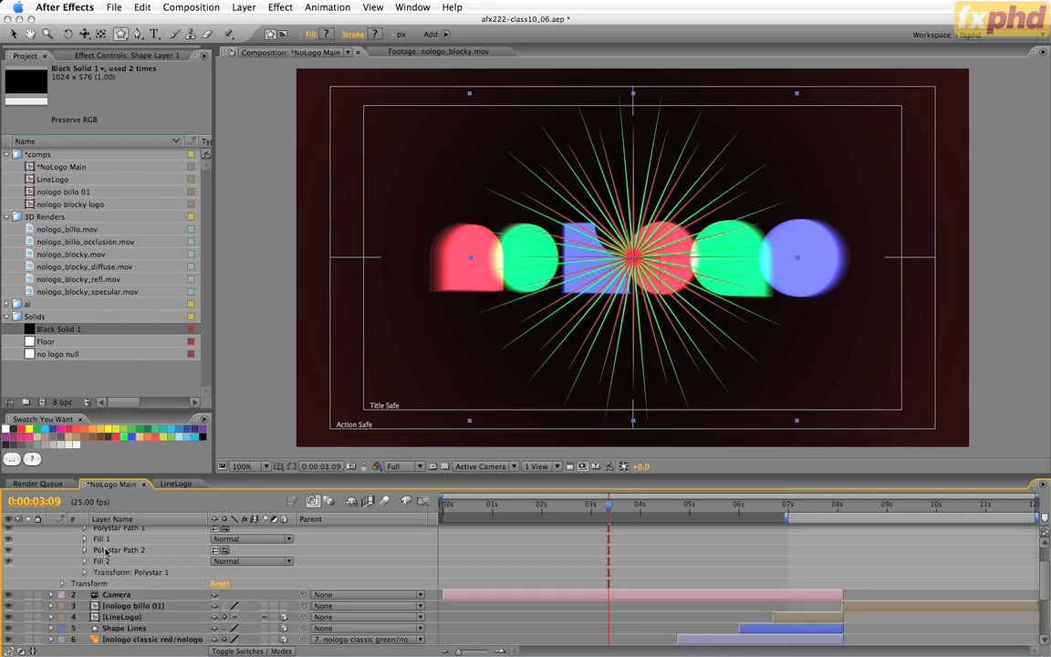
pyautogui.click(106, 550)
pyautogui.keyDown('shift'); pyautogui.click(105, 562); pyautogui.keyUp('shift')
pyautogui.press('super+d')
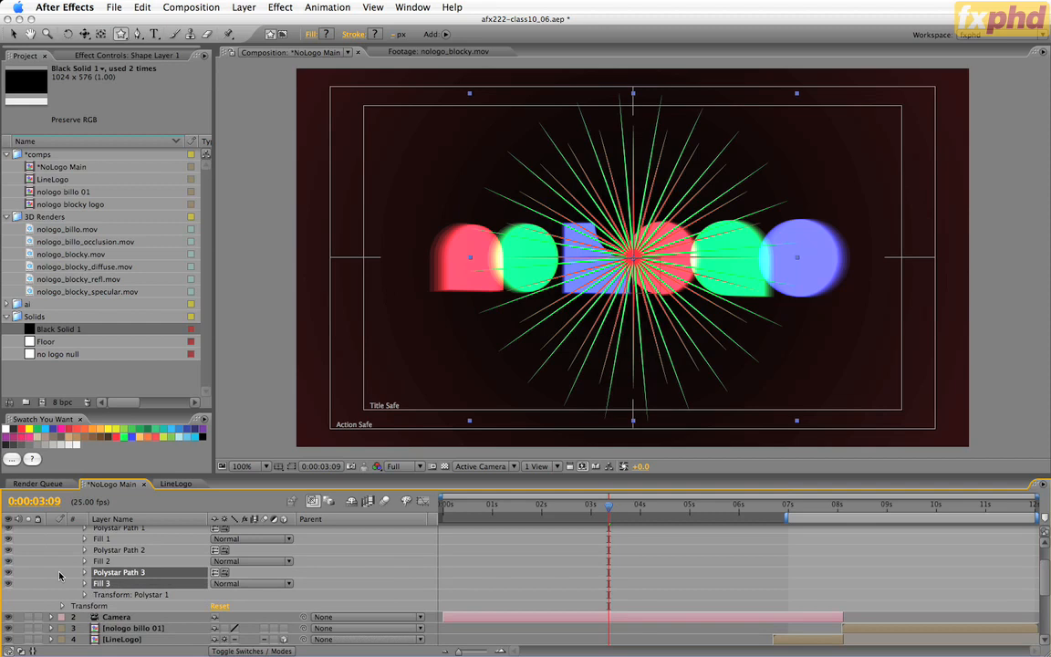
# Set Polystar Path 3's Outer Radius to 300 and collapse its properties.
pyautogui.click(85, 573)
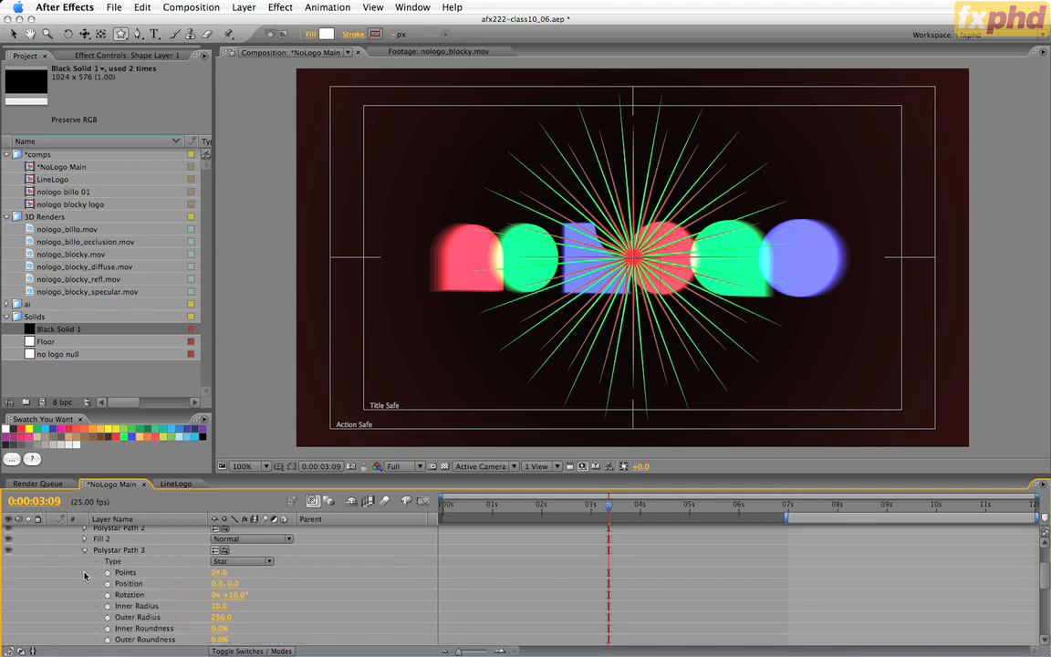
pyautogui.click(221, 617)
pyautogui.write('300')
pyautogui.press('Return')
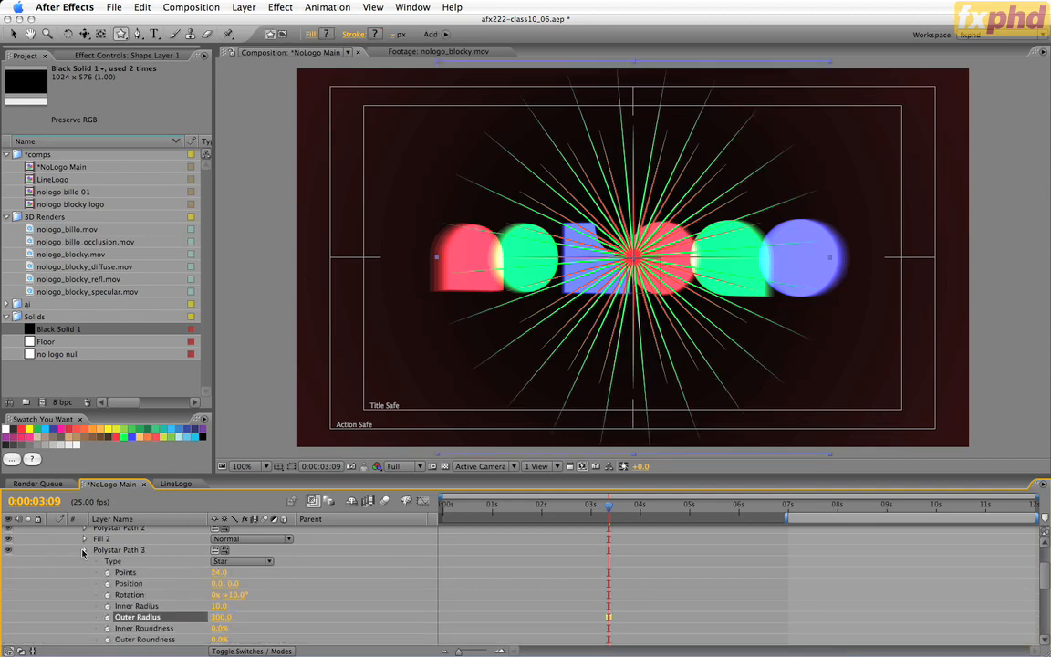
pyautogui.click(84, 550)
# Sample the blue swatch as the colour of Fill 3 and collapse the fill's properties.
pyautogui.click(84, 561)
pyautogui.click(234, 595)
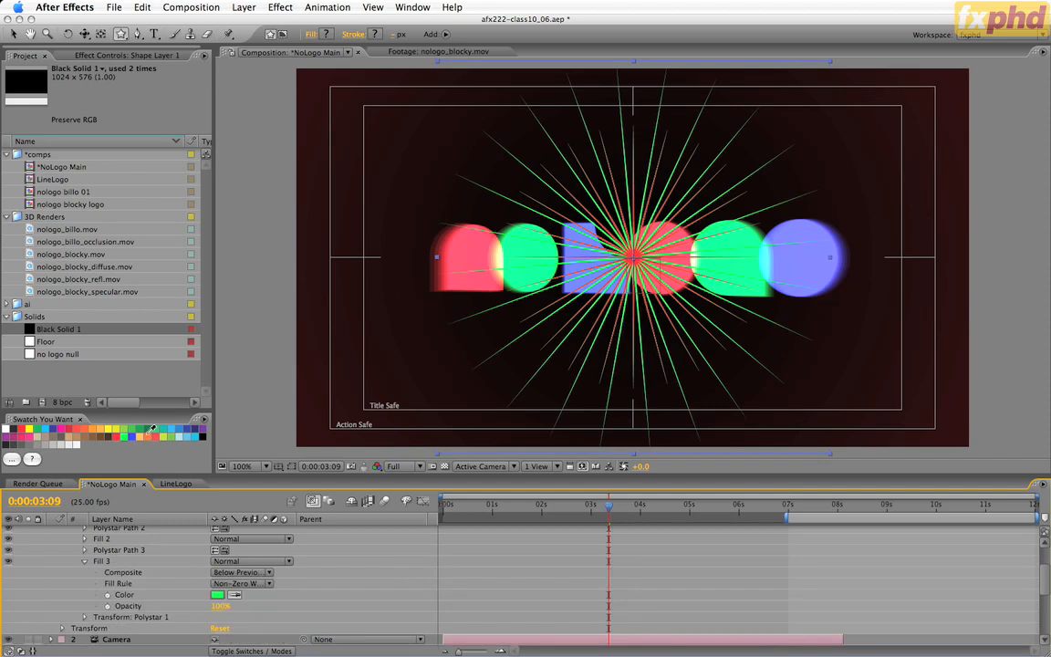
pyautogui.click(132, 436)
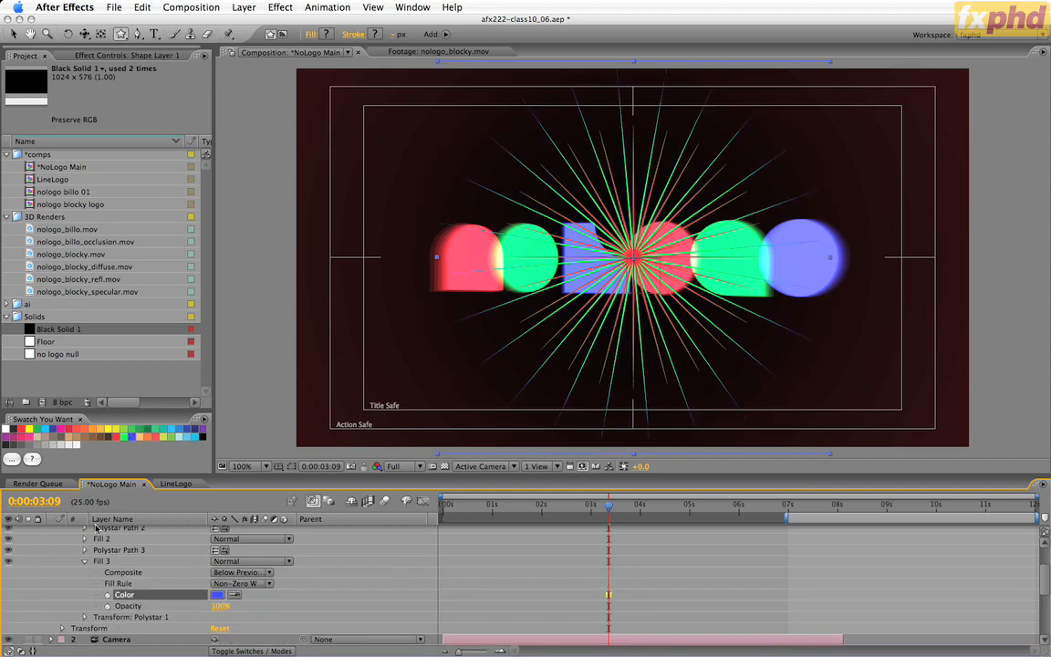
pyautogui.click(84, 561)
# Set Polystar Path 3's Rotation to 20° and put each of the three stars in its own polystar group.
pyautogui.click(84, 551)
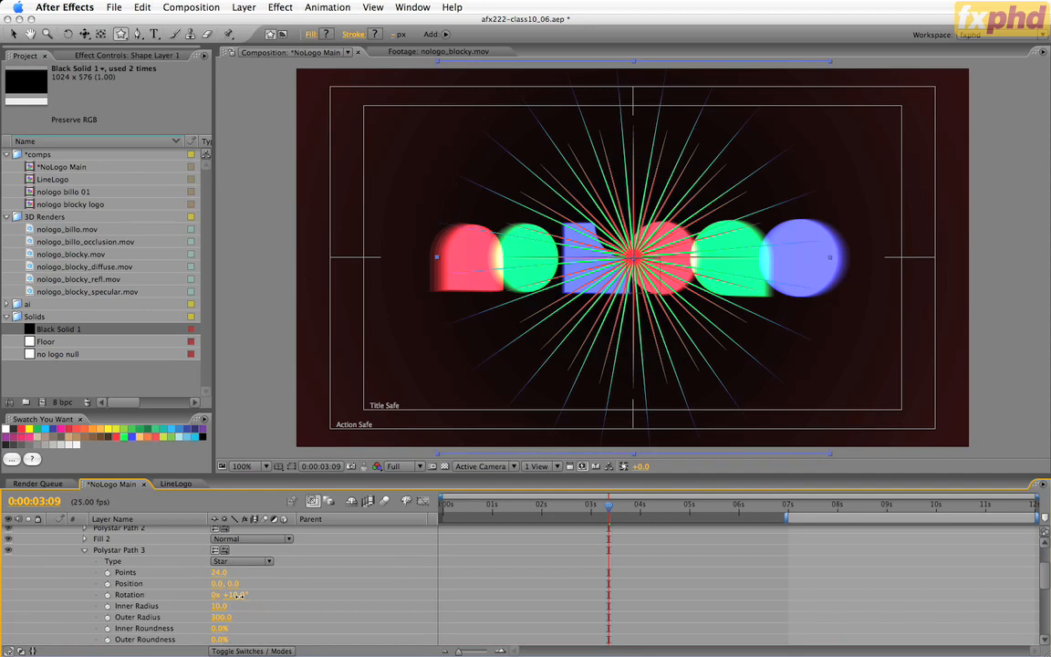
pyautogui.moveTo(239, 595); pyautogui.dragTo(243, 595)
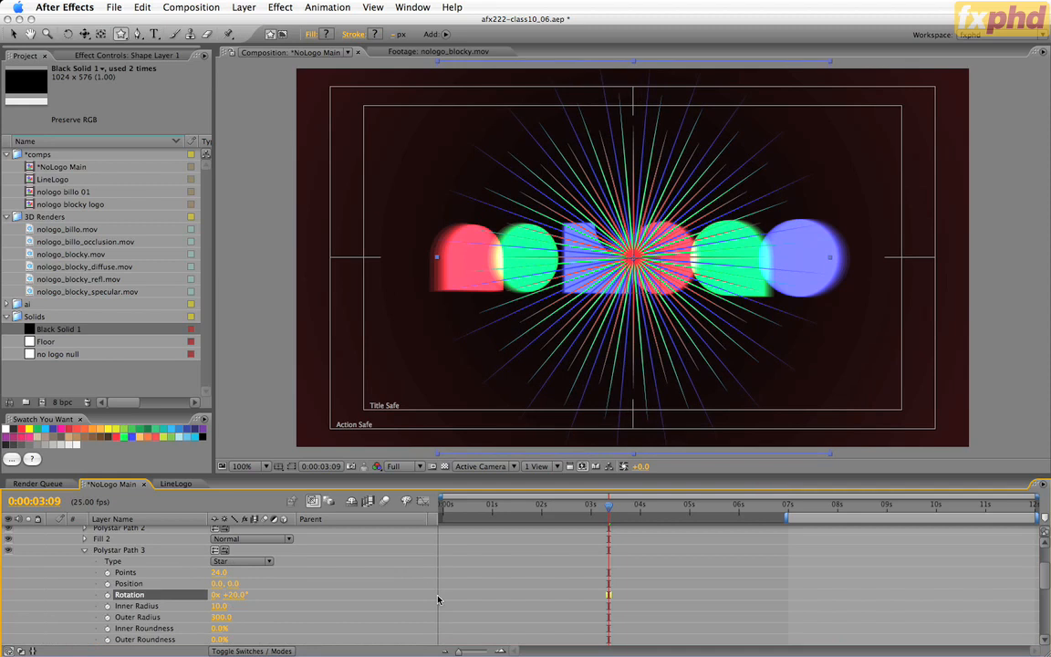
pyautogui.press('super+z')
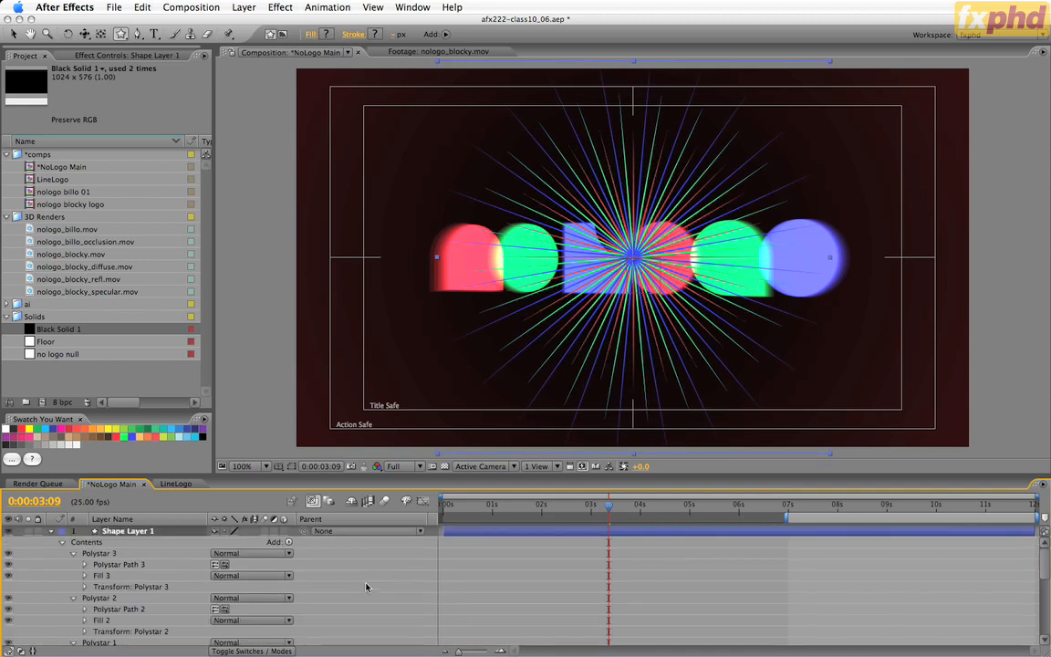
# Review the Polystar 3, Polystar 2 and Polystar 1 groups of Shape Layer 1 in the enlarged timeline, then collapse all three.
pyautogui.press('`')
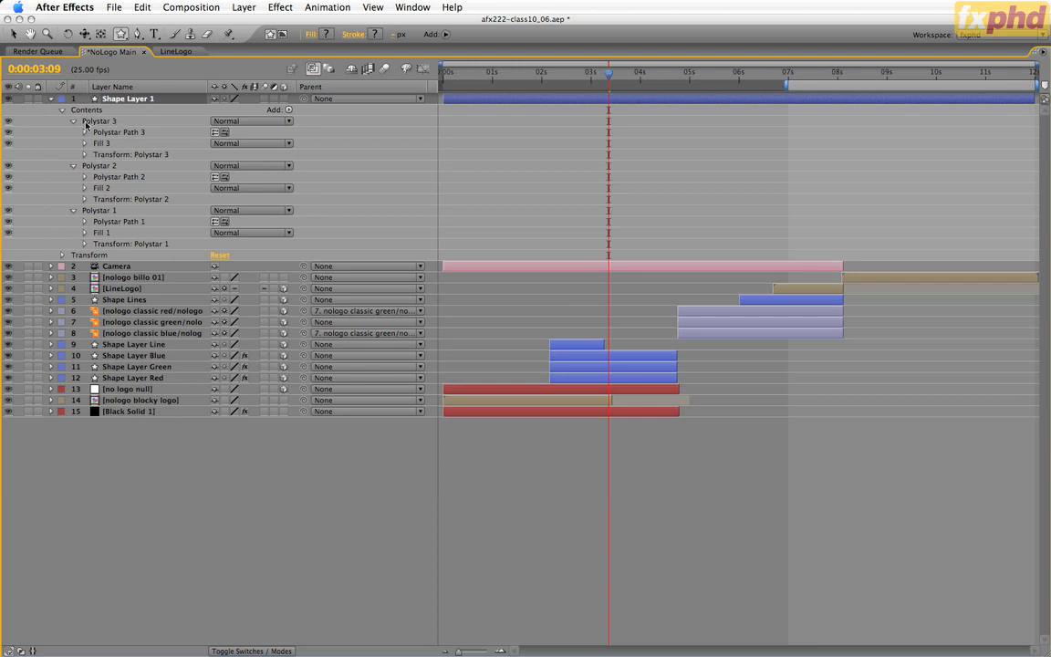
pyautogui.click(91, 119)
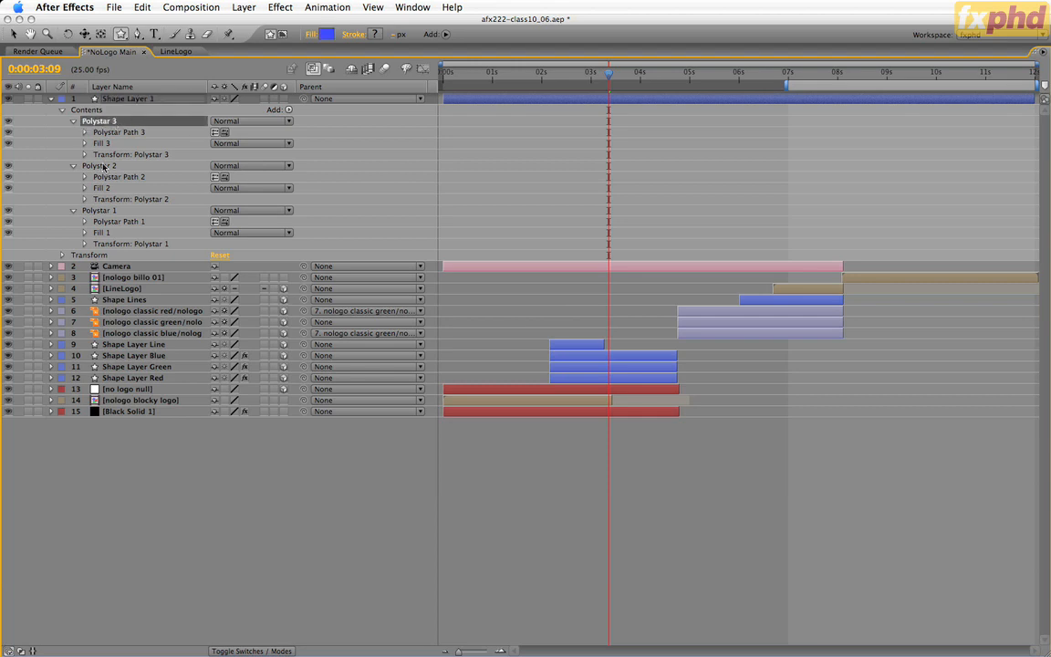
pyautogui.click(100, 166)
pyautogui.click(97, 210)
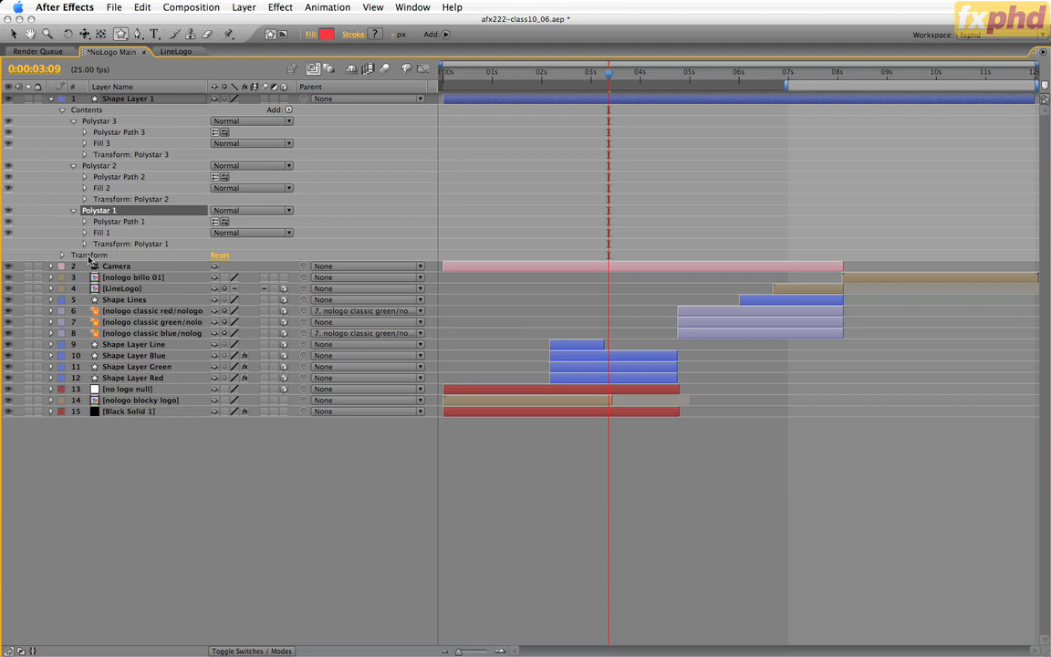
pyautogui.press('`')
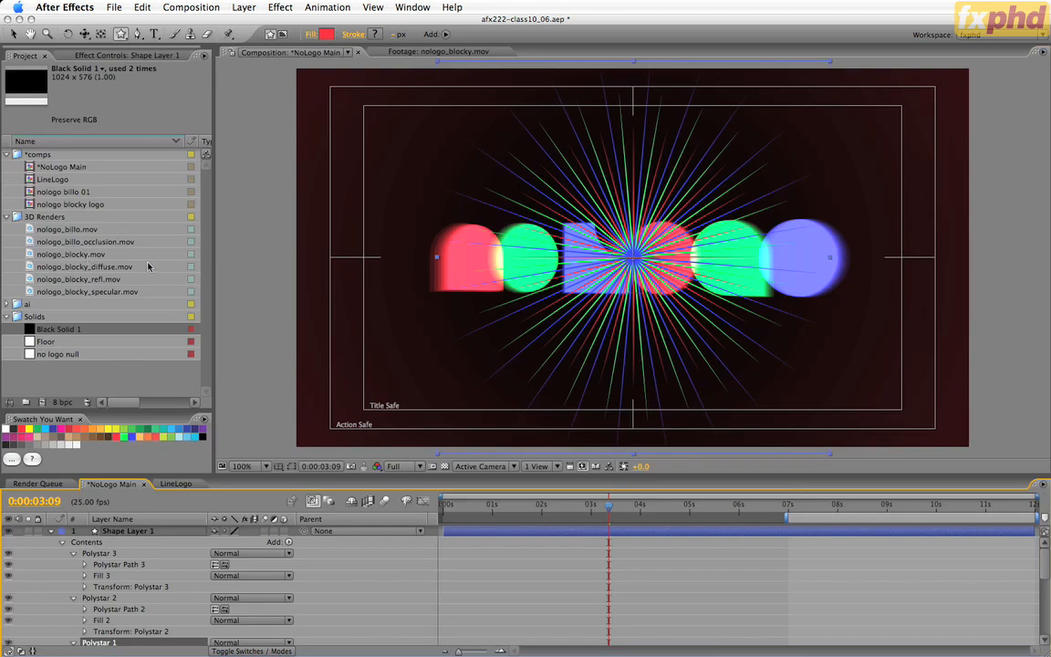
pyautogui.click(73, 554)
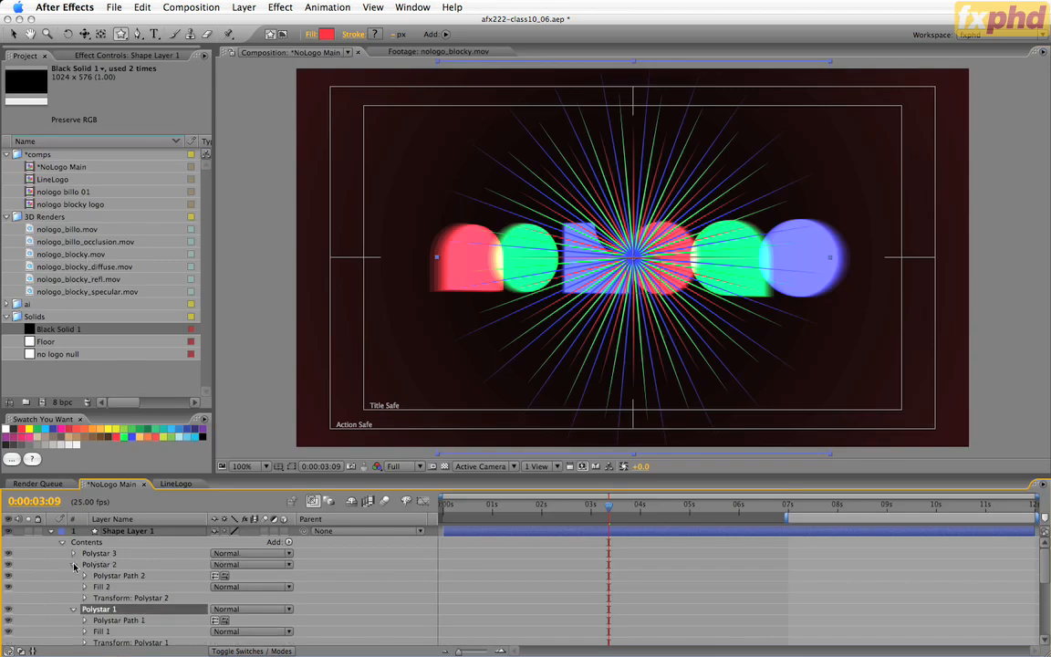
pyautogui.click(73, 565)
pyautogui.click(73, 576)
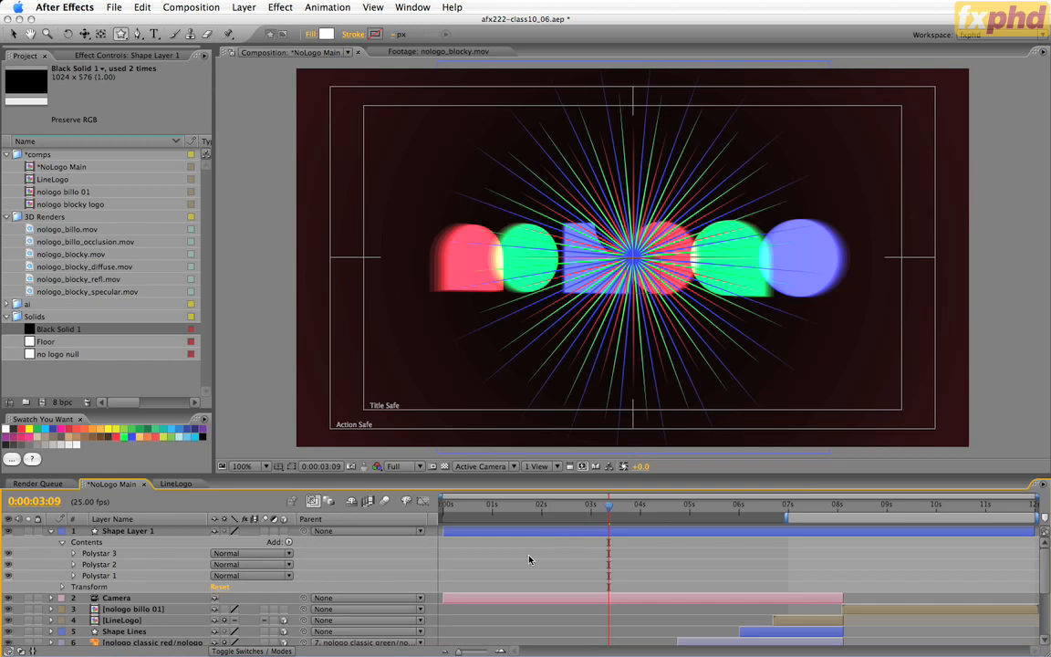
# Make Shape Layer 1 start at 0:00:02:04, level with the in point of Shape Layer Blue.
pyautogui.scroll(-3, 529, 560)
pyautogui.click(575, 624)
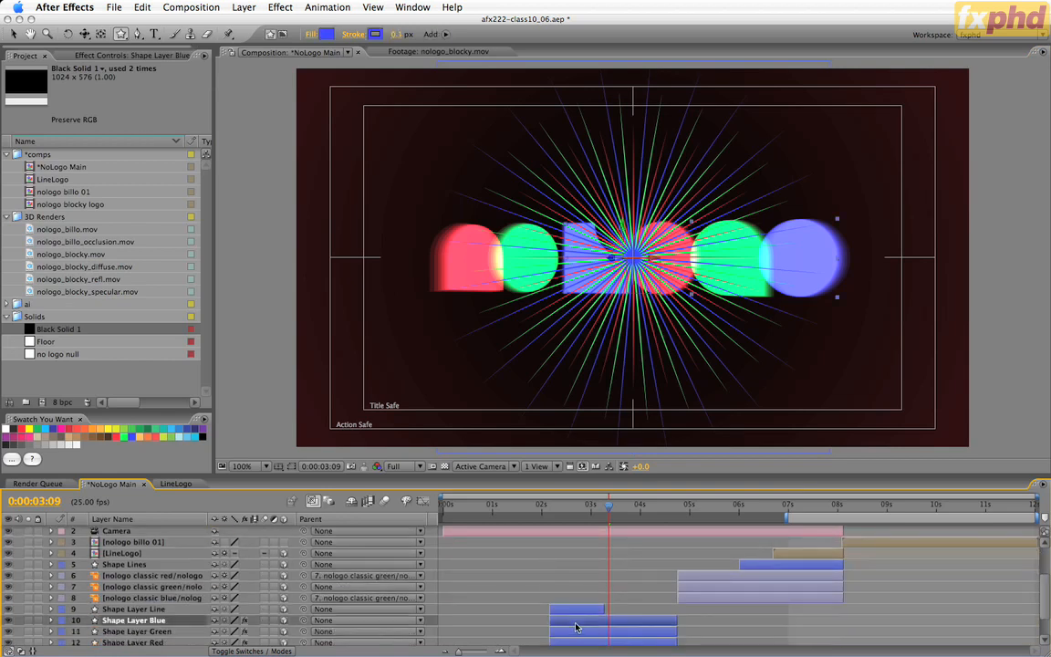
pyautogui.press('i')
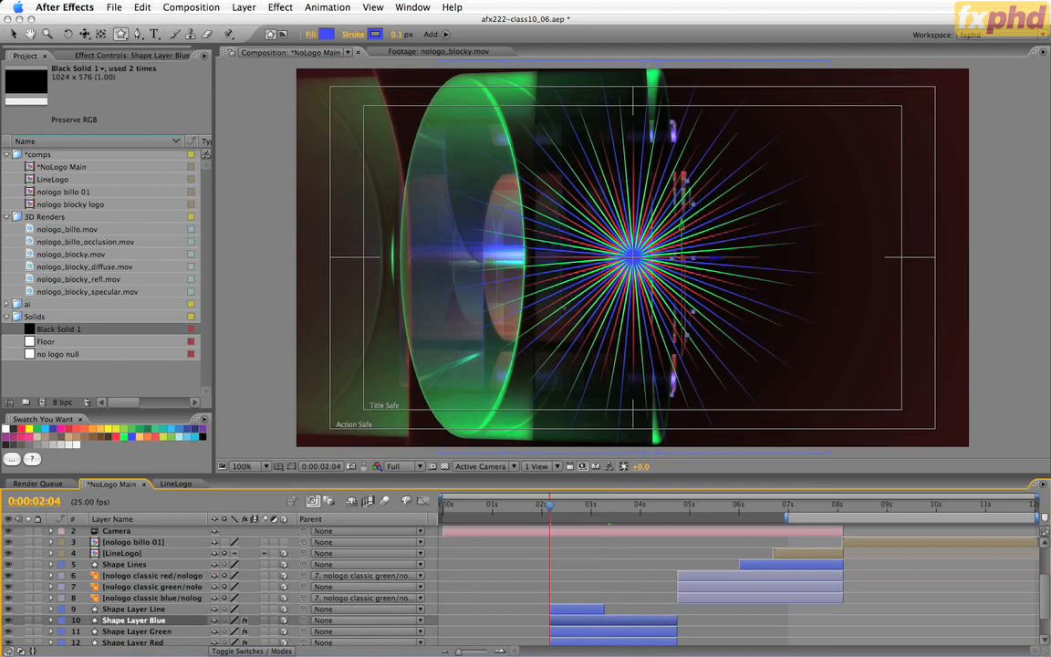
pyautogui.press('v')
pyautogui.scroll(3, 573, 567)
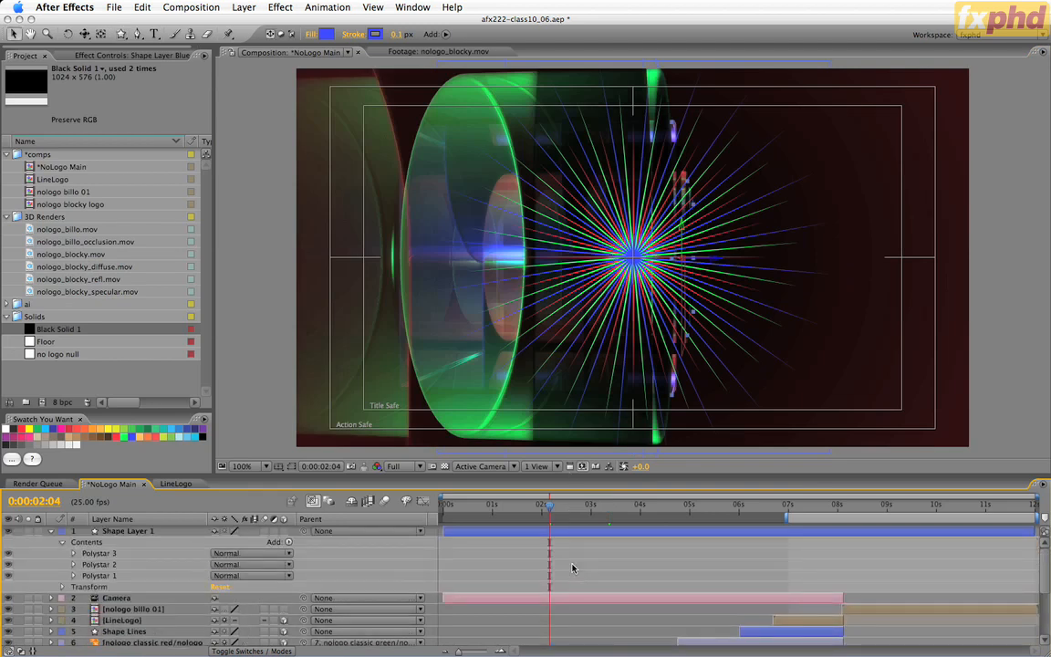
pyautogui.click(569, 534)
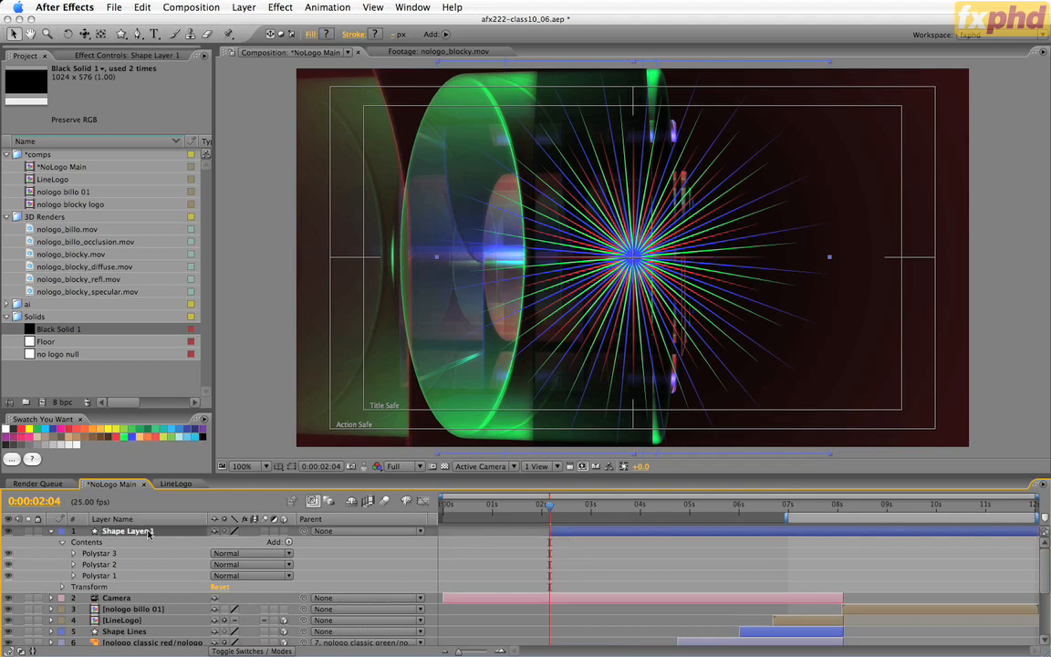
# Rename Shape Layer 1 as Shape stars.
pyautogui.press('Return')
pyautogui.press('Right')
pyautogui.press('BackSpace')
pyautogui.press('BackSpace')
pyautogui.press('BackSpace')
pyautogui.press('BackSpace')
pyautogui.press('BackSpace')
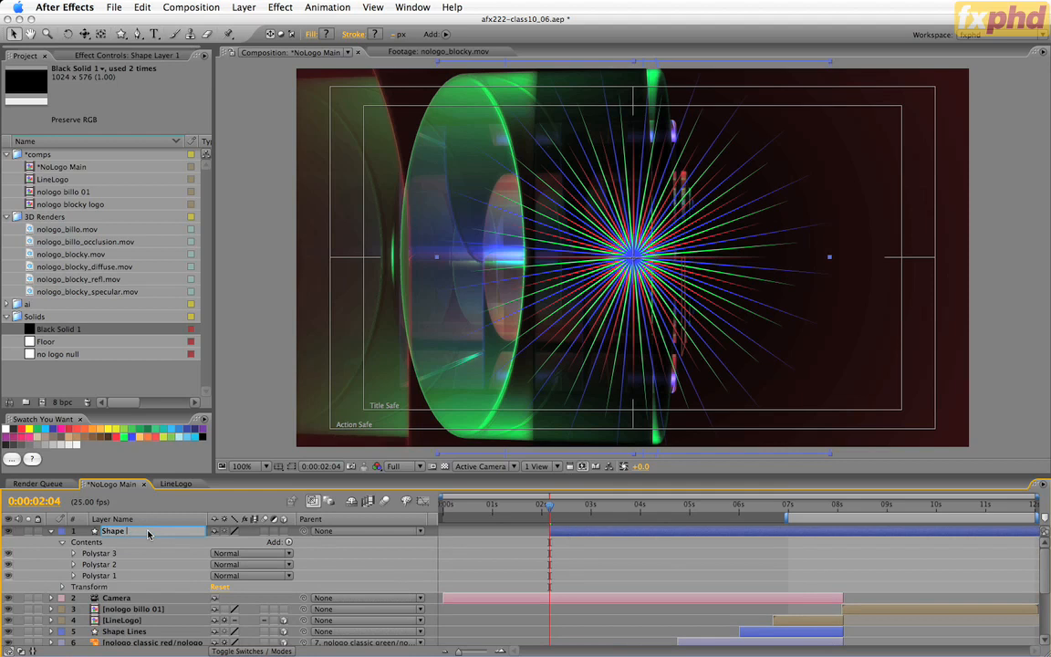
pyautogui.write('stars')
pyautogui.press('Return')
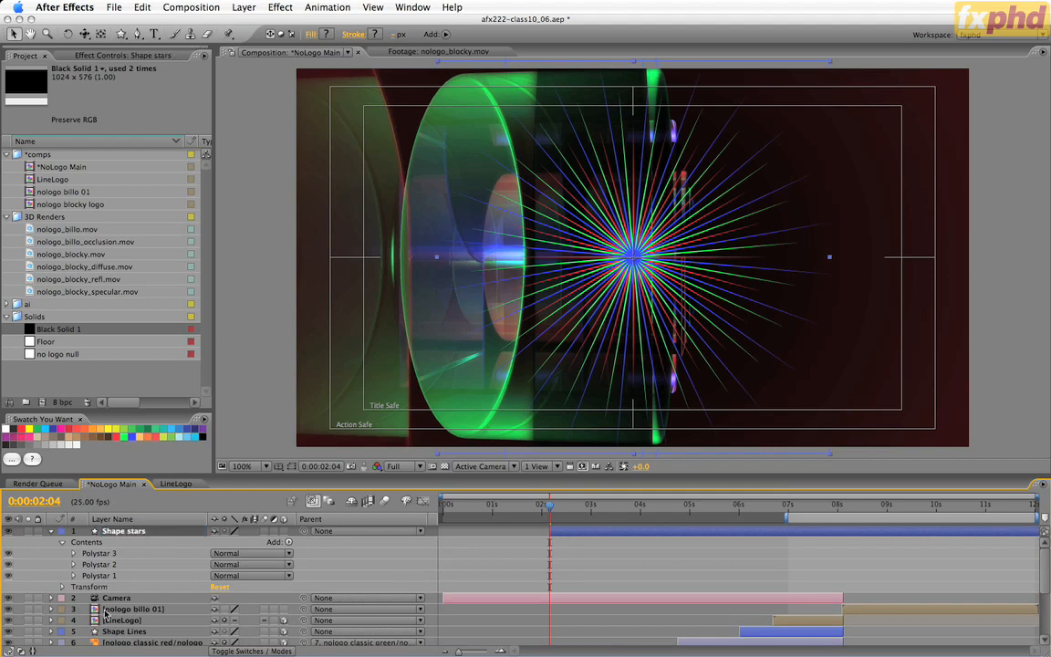
# Move the Shape stars layer down the stack, between Shape Layer Line and Shape Layer Blue.
pyautogui.press('`')
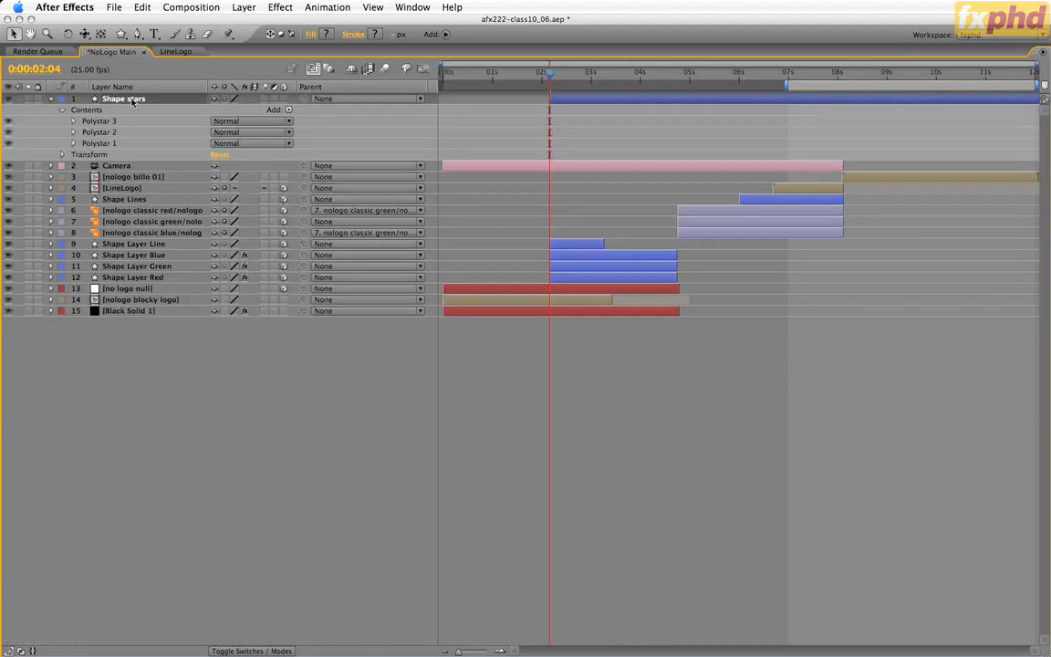
pyautogui.moveTo(120, 94); pyautogui.dragTo(126, 256)
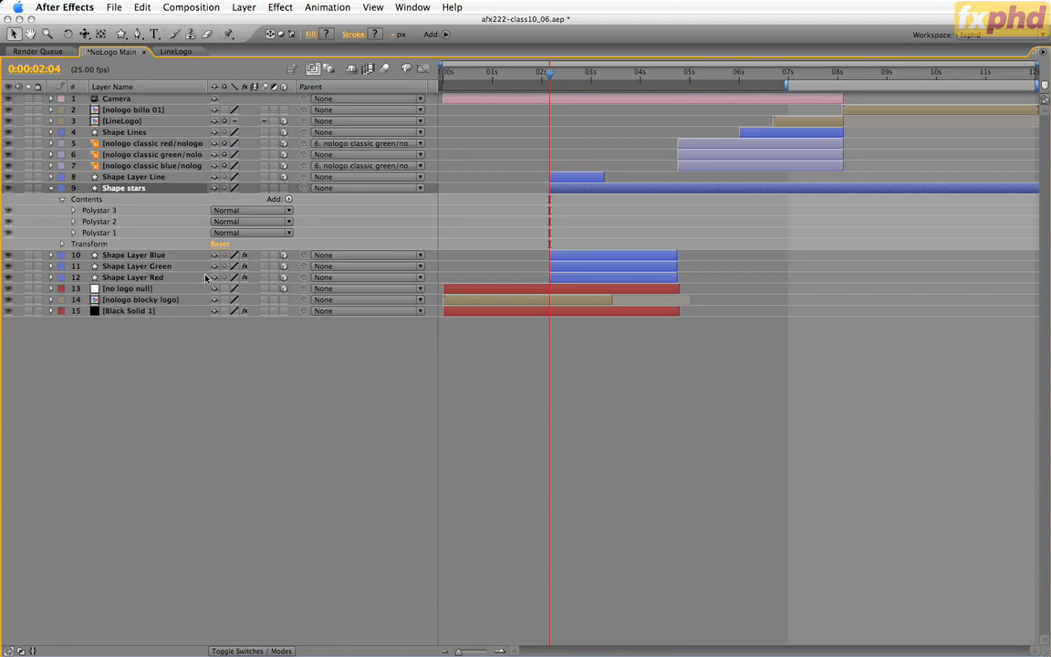
pyautogui.press('`')
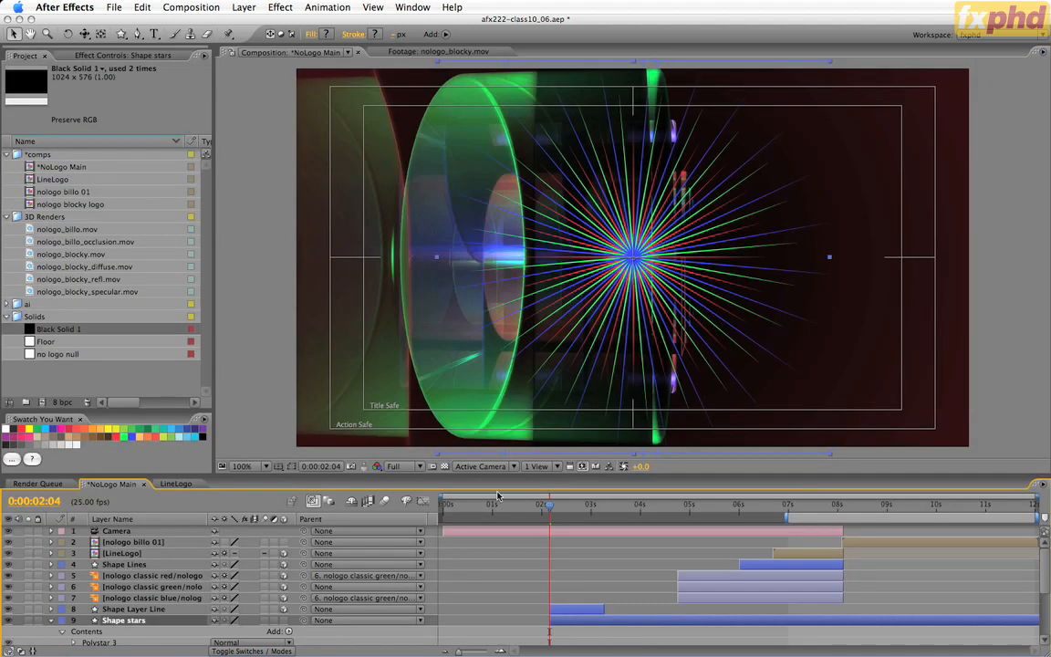
# Make Shape stars a 3D layer and set its Position to 0, 0, 0, matching the no logo null.
pyautogui.click(284, 620)
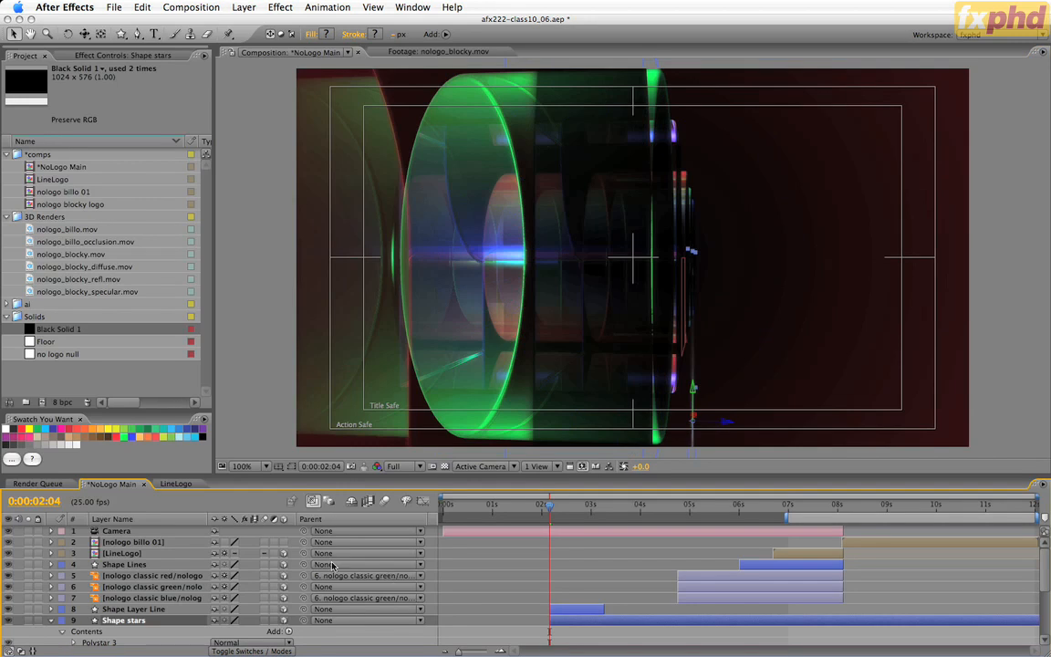
pyautogui.press('p')
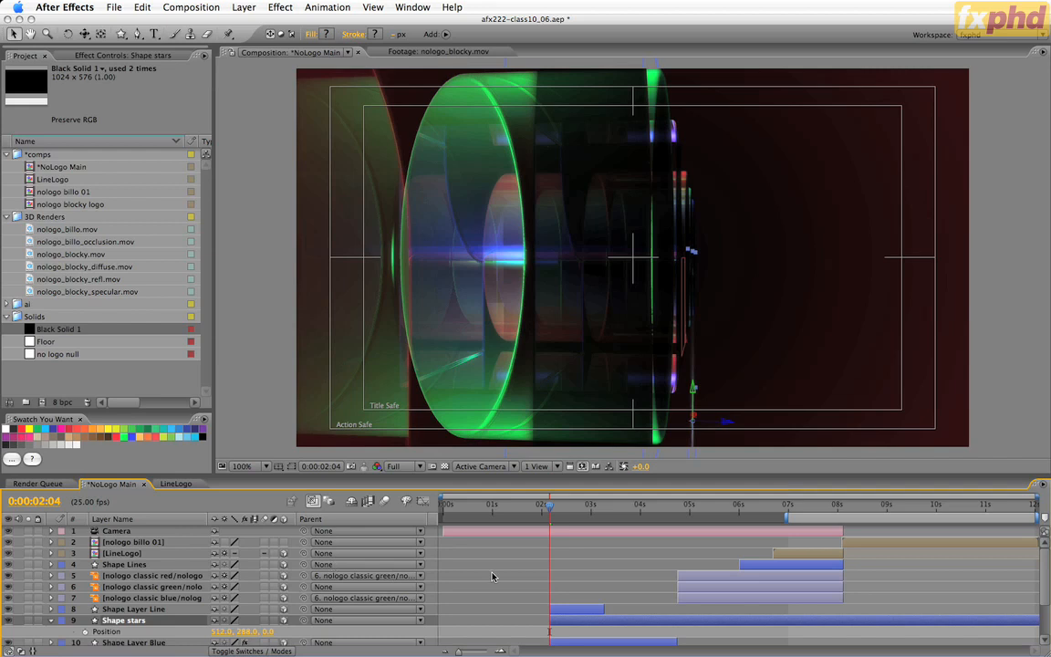
pyautogui.scroll(-4, 440, 553)
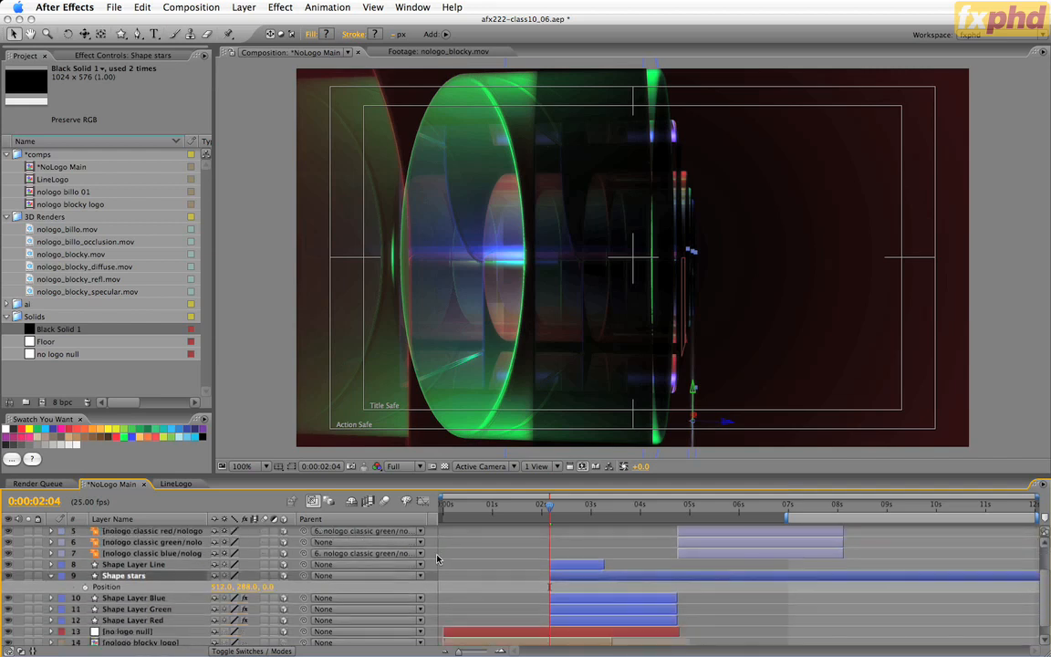
pyautogui.click(159, 631)
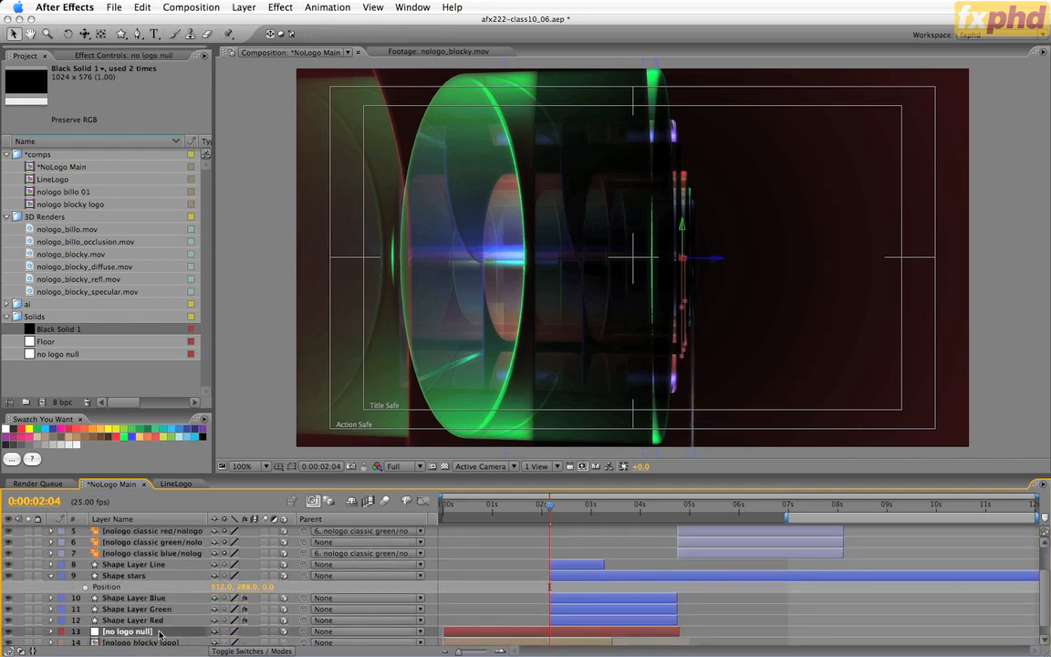
pyautogui.press('p')
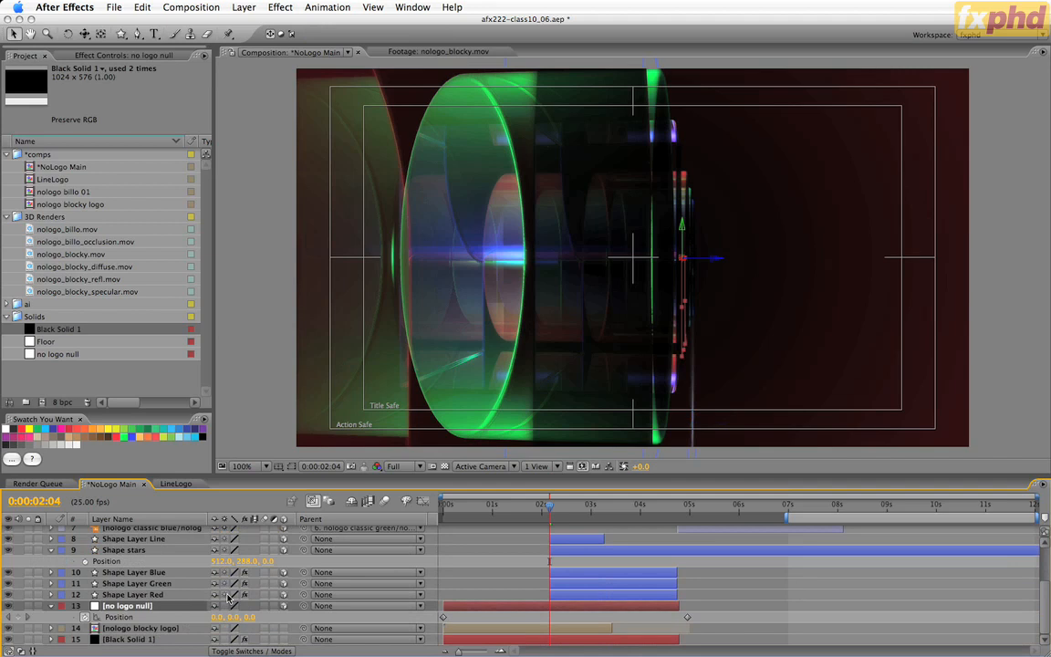
pyautogui.write('0')
pyautogui.press('Tab')
pyautogui.write('0')
pyautogui.press('Return')
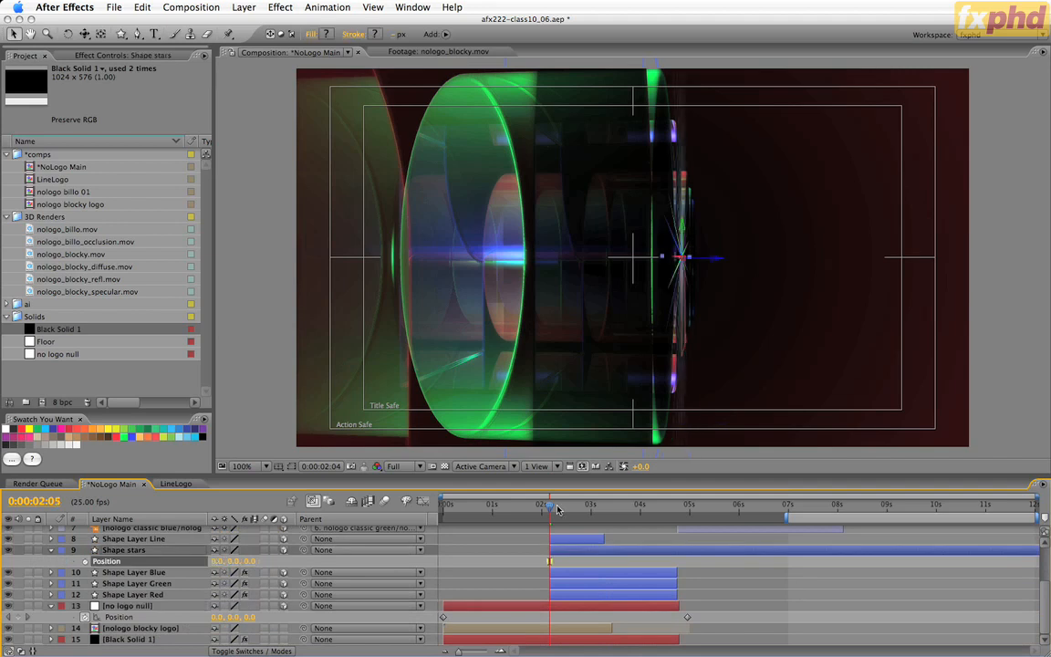
# Set the Z Position of Shape stars to 10 and check the starburst behind the letters up to 0:00:03:08.
pyautogui.moveTo(550, 507); pyautogui.dragTo(588, 508)
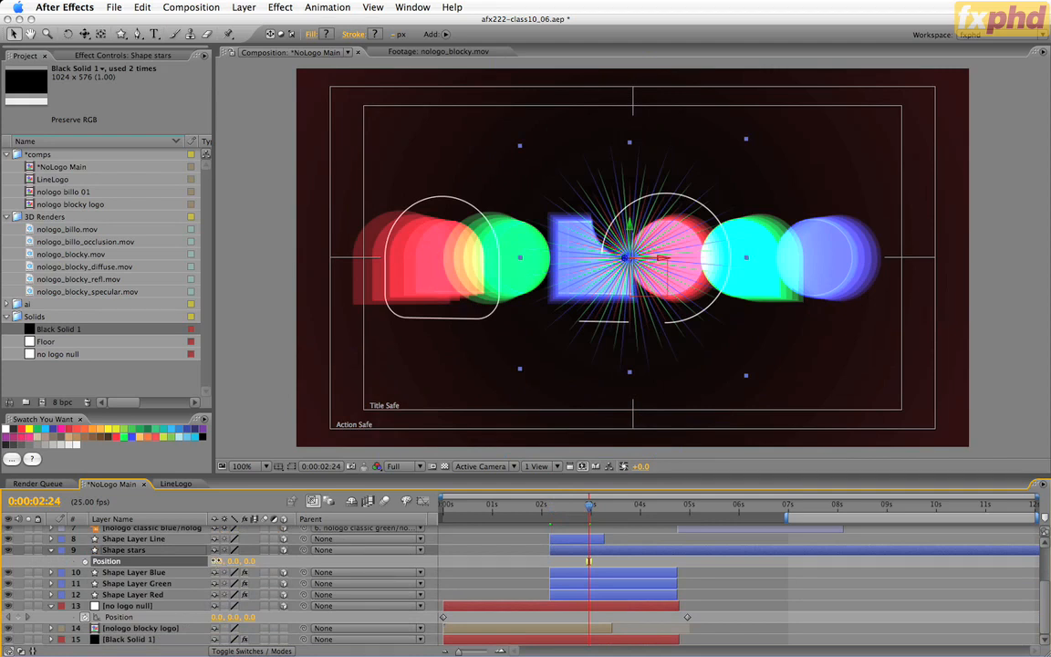
pyautogui.moveTo(216, 560)
pyautogui.mouseDown()
pyautogui.moveTo(200, 562)
pyautogui.moveTo(218, 566)
pyautogui.mouseUp()
pyautogui.click(250, 562)
pyautogui.write('10')
pyautogui.press('Return')
pyautogui.click(594, 511)
pyautogui.moveTo(594, 511)
pyautogui.mouseDown()
pyautogui.moveTo(606, 514)
pyautogui.moveTo(542, 512)
pyautogui.moveTo(606, 514)
pyautogui.mouseUp()
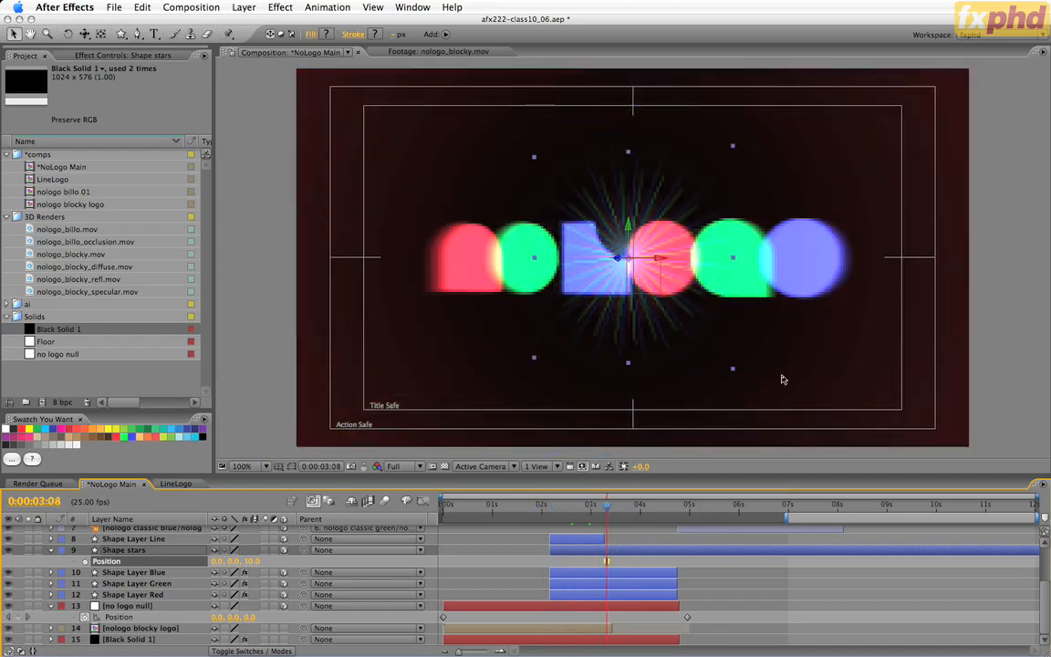
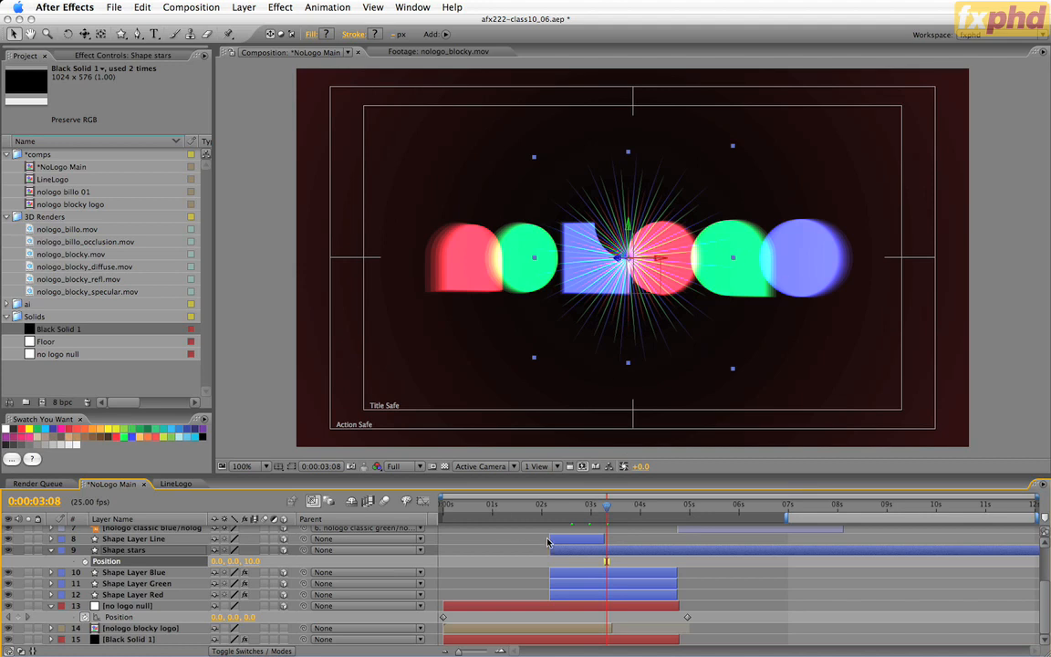
# At the in point of Shape stars, 0:00:02:04, set Scale to 5% and start keyframing Scale and Z Rotation.
pyautogui.click(609, 552)
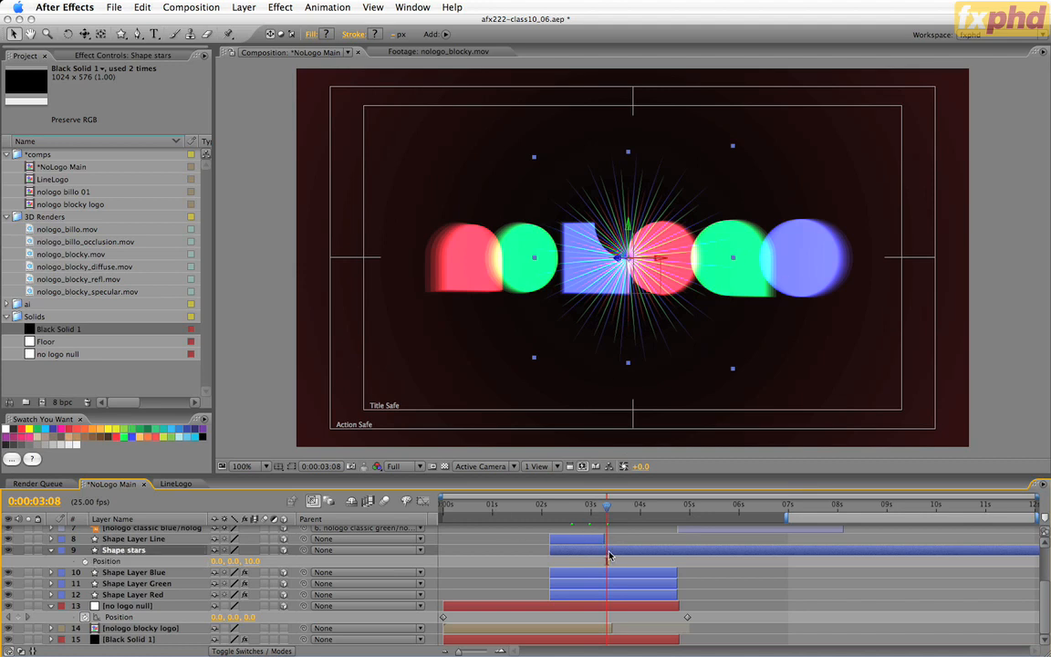
pyautogui.press('i')
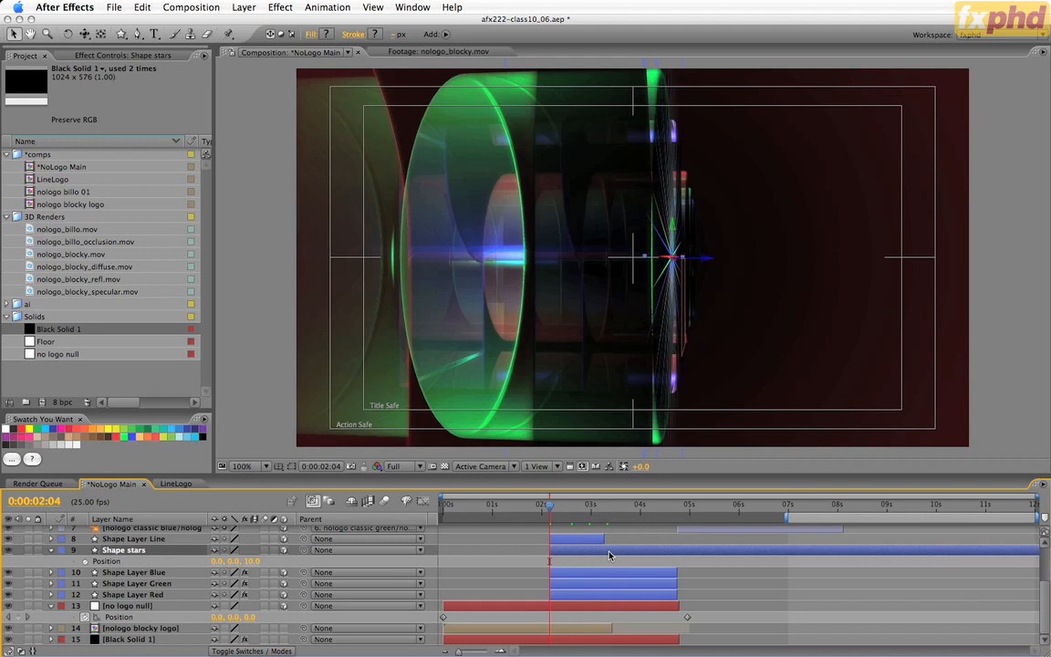
pyautogui.press('s')
pyautogui.hotkey('shift', 'r')
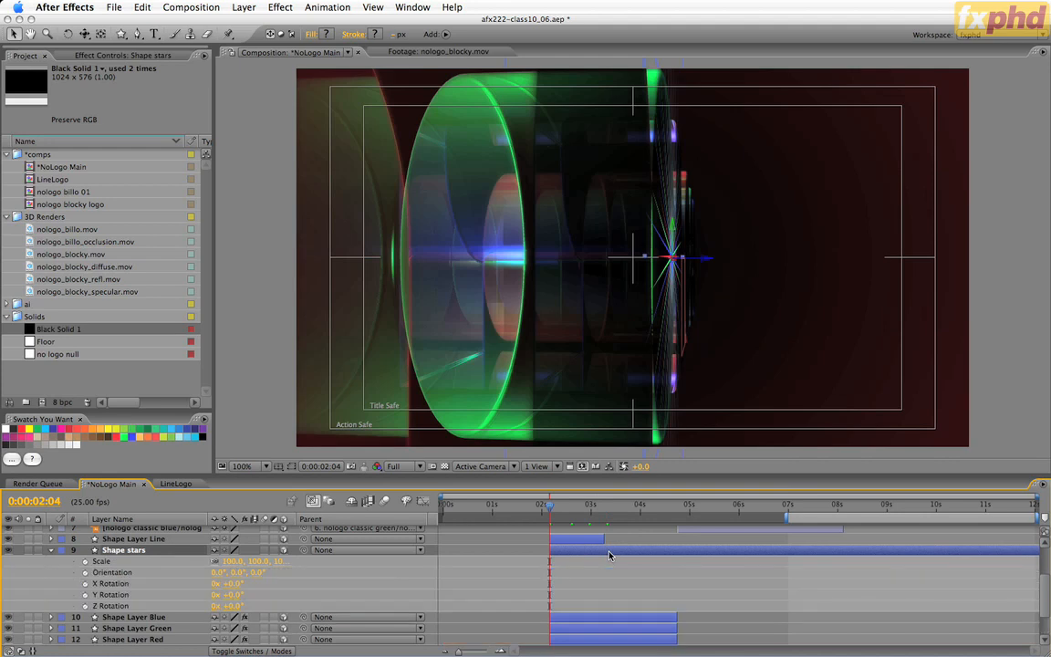
pyautogui.hotkey('shift', 't')
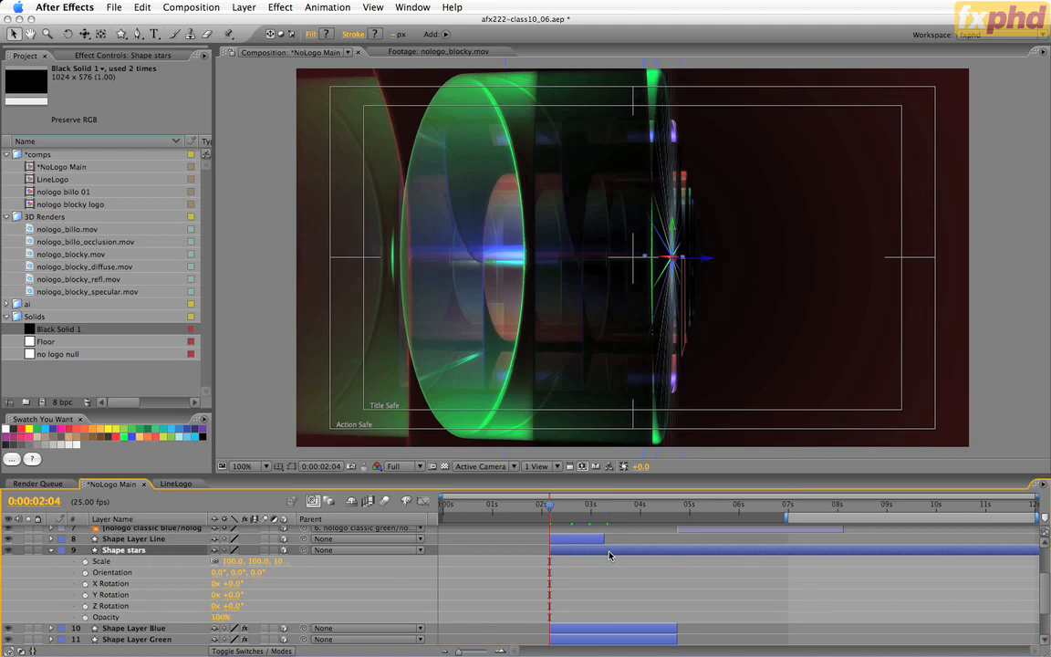
pyautogui.click(230, 561)
pyautogui.write('5')
pyautogui.press('Return')
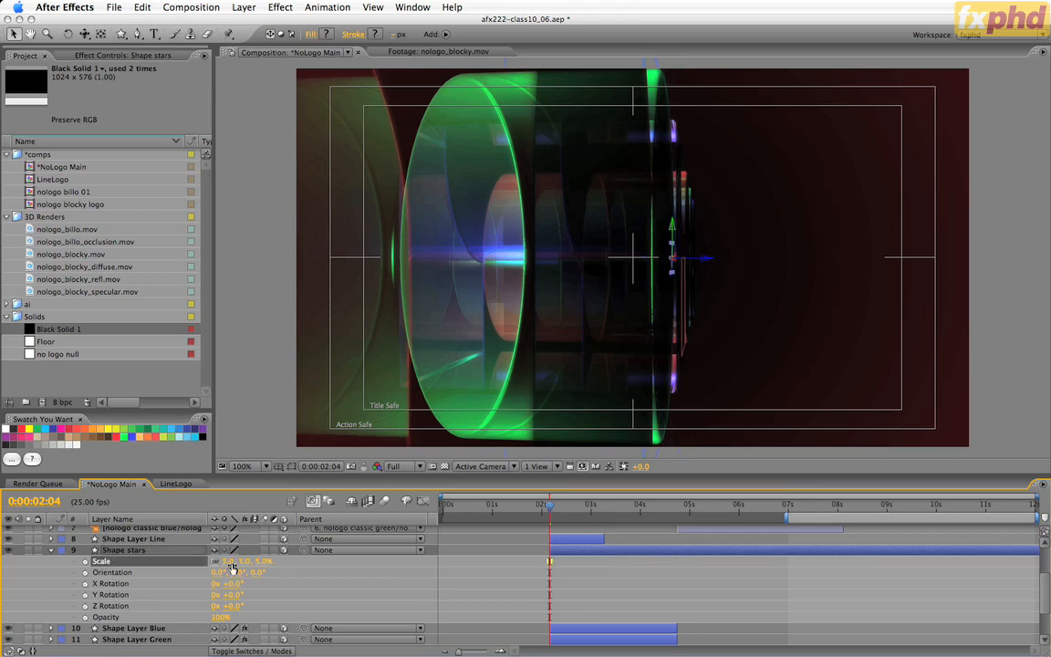
pyautogui.click(84, 561)
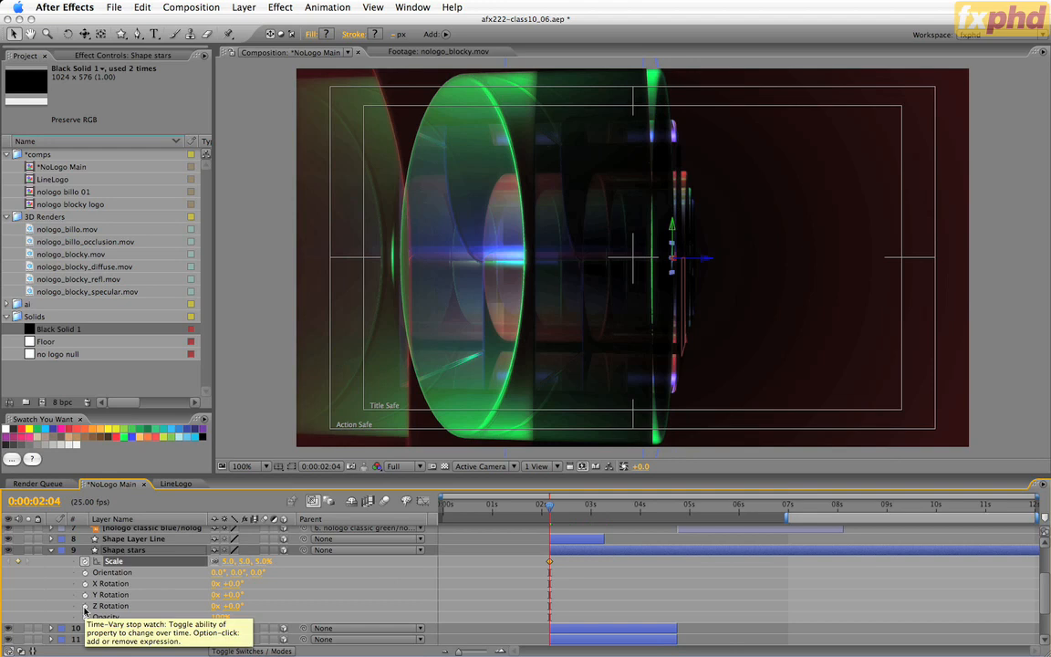
pyautogui.click(85, 607)
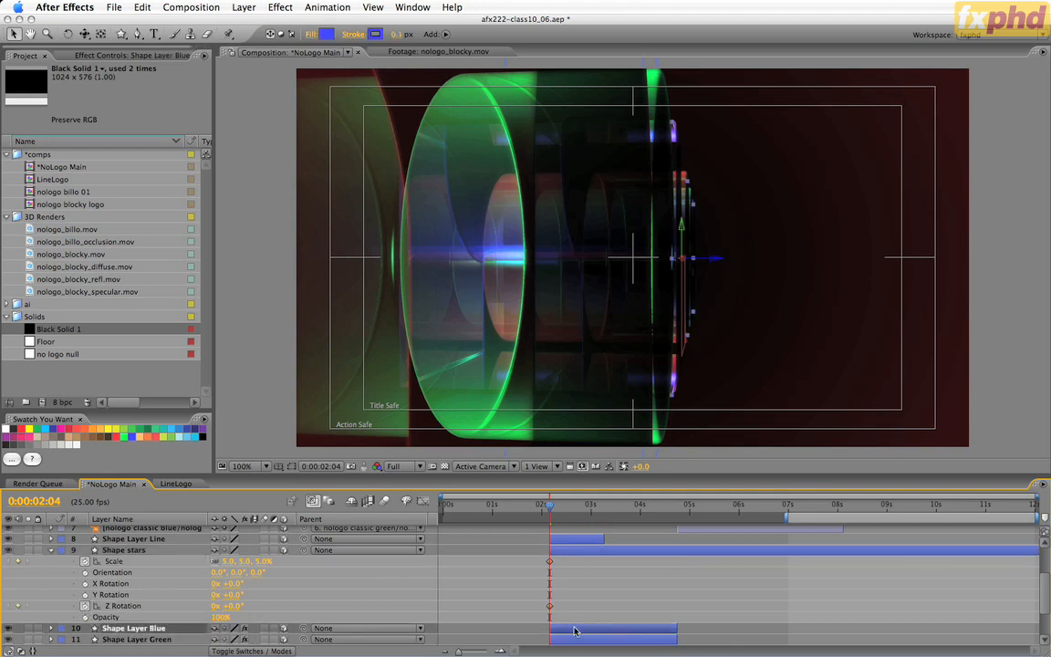
# Trim the end of Shape stars to 0:00:04:18, level with the out point of Shape Layer Blue.
pyautogui.click(575, 630)
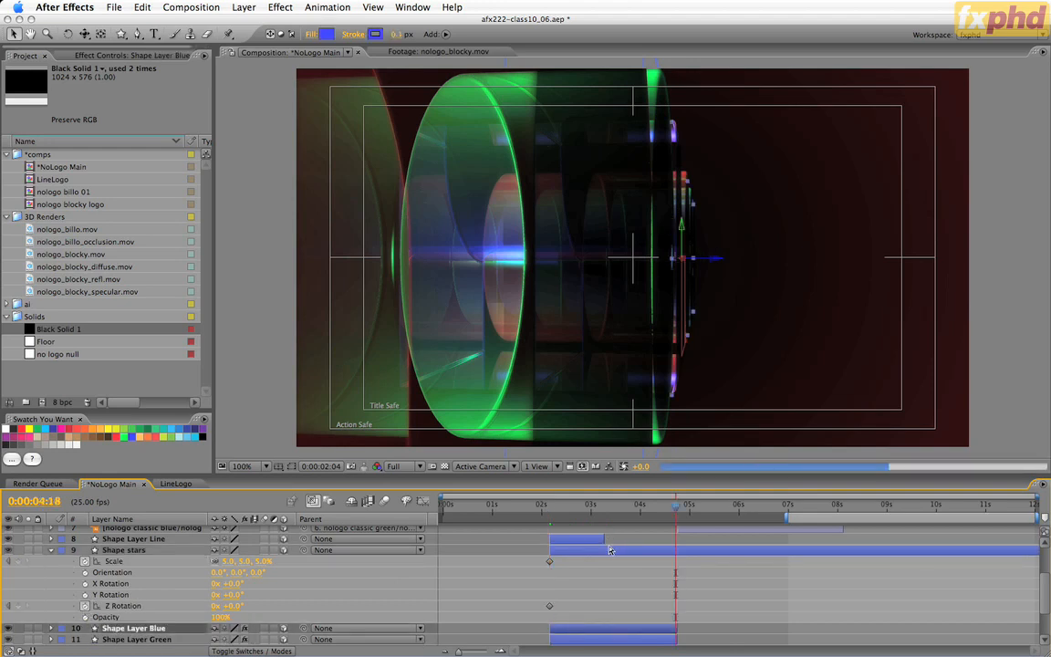
pyautogui.press('o')
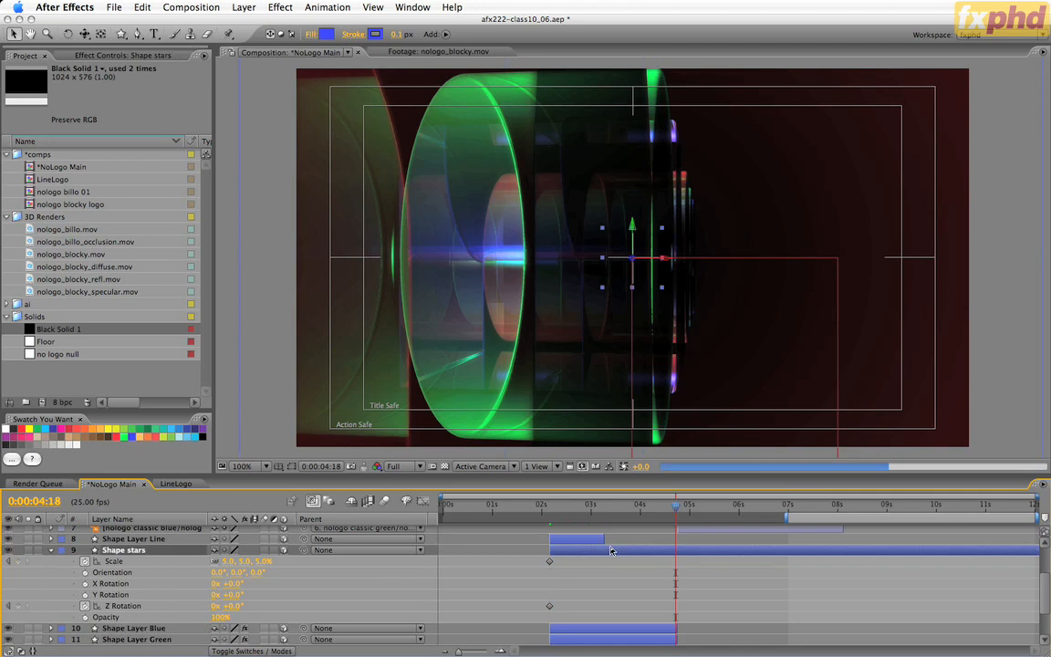
pyautogui.hotkey('alt', ']')
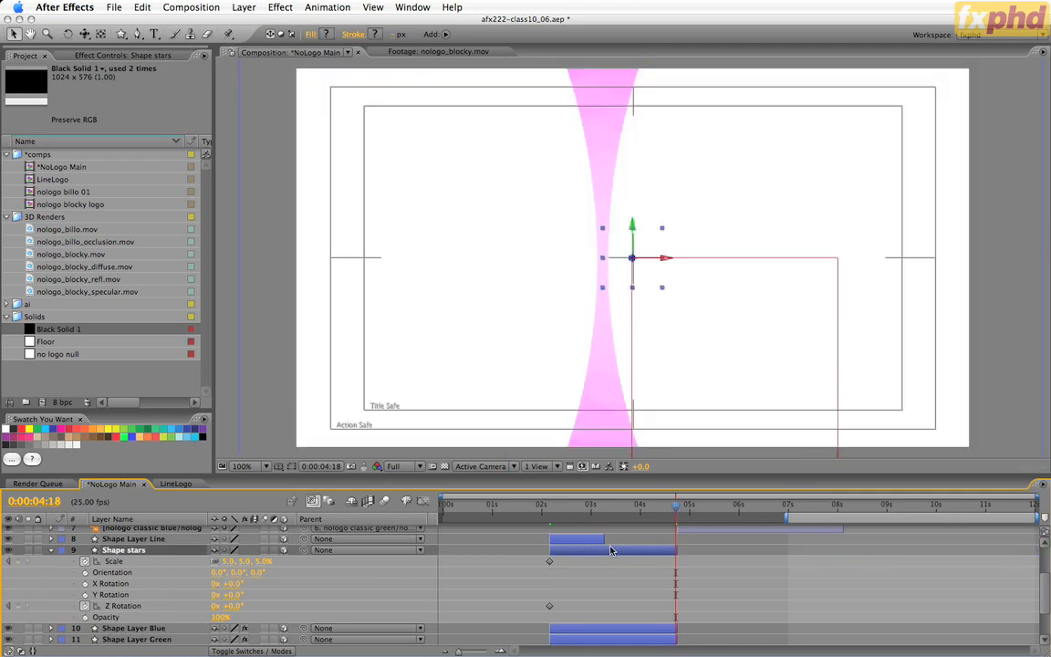
# Keyframe Shape stars at 0:00:04:18 with Scale 200% and Z Rotation 45°.
pyautogui.click(230, 561)
pyautogui.write('200')
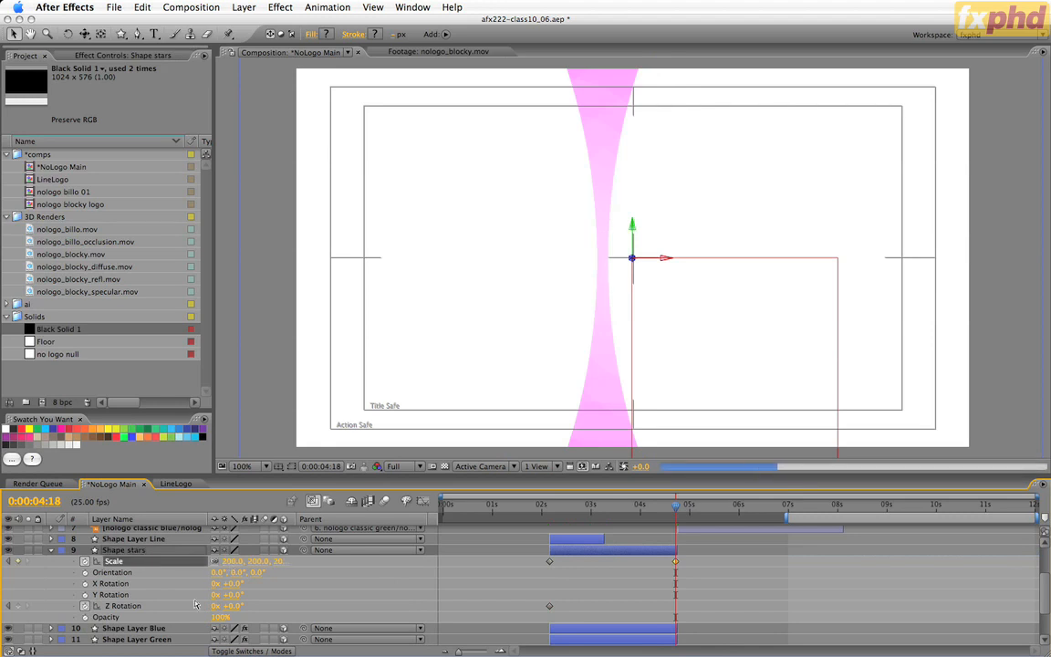
pyautogui.press('Return')
pyautogui.click(234, 607)
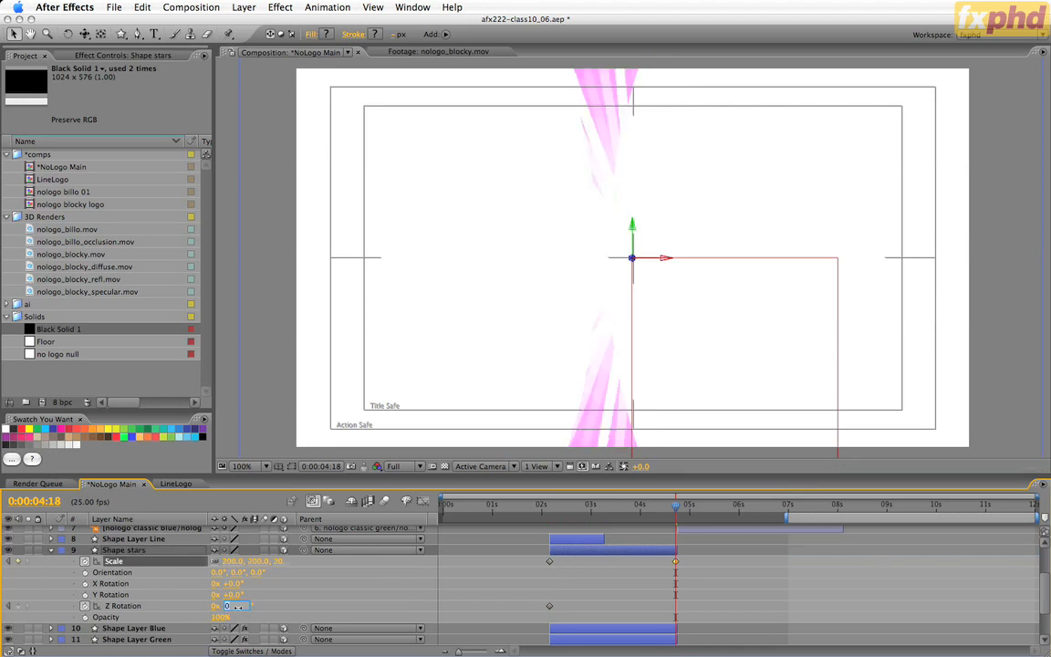
pyautogui.write('45')
pyautogui.press('Return')
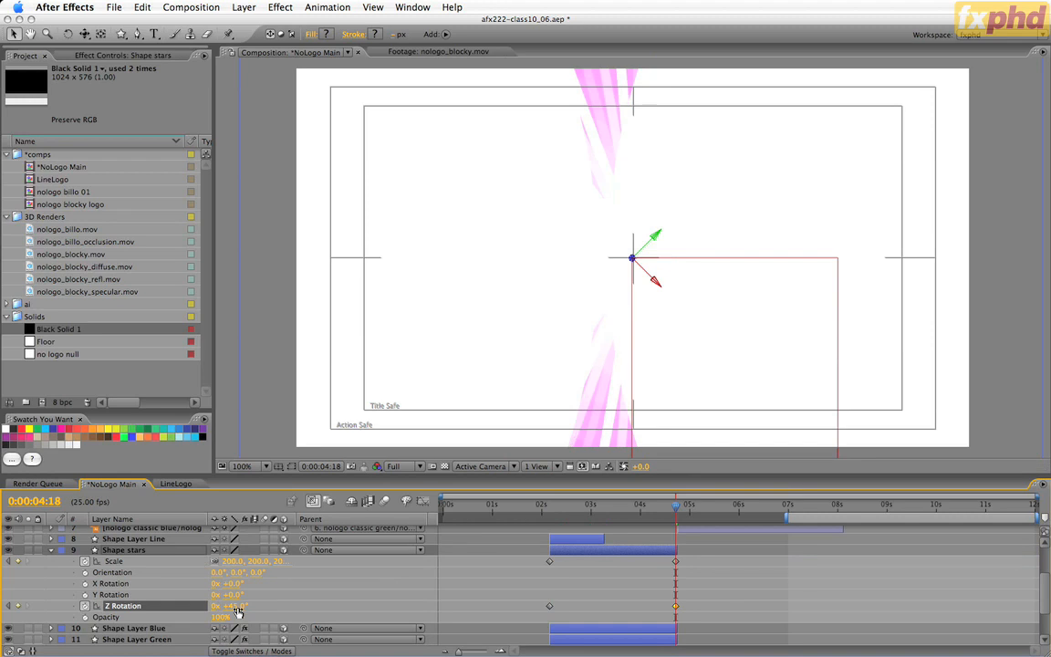
# Review the starburst's growth and rotation back to 0:00:02:24, then collapse the properties of Shape stars.
pyautogui.click(674, 505)
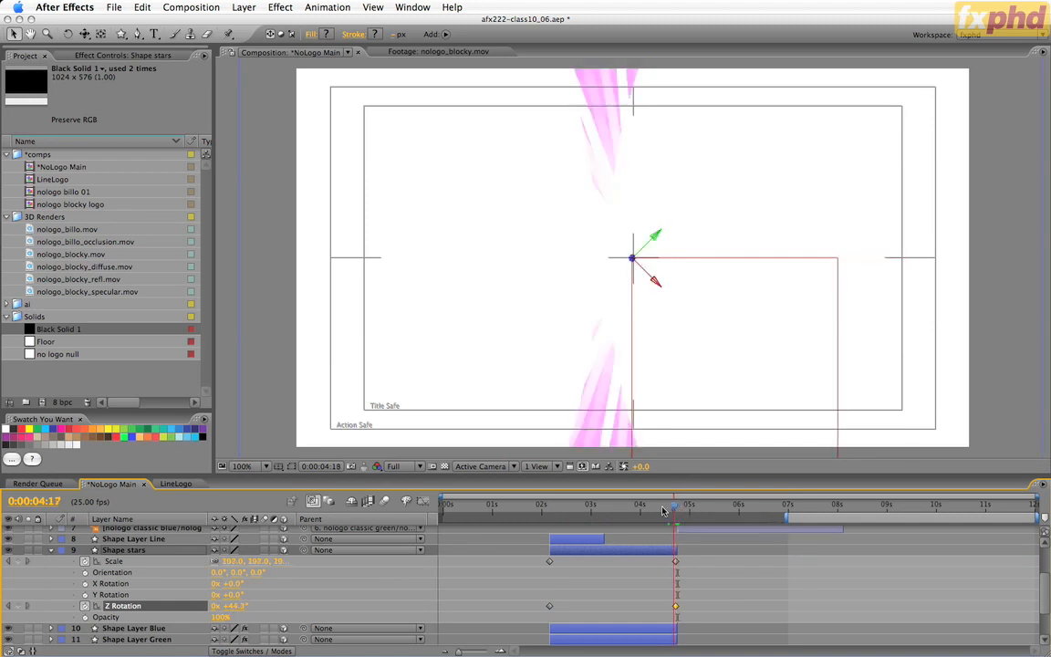
pyautogui.moveTo(663, 511); pyautogui.dragTo(594, 536)
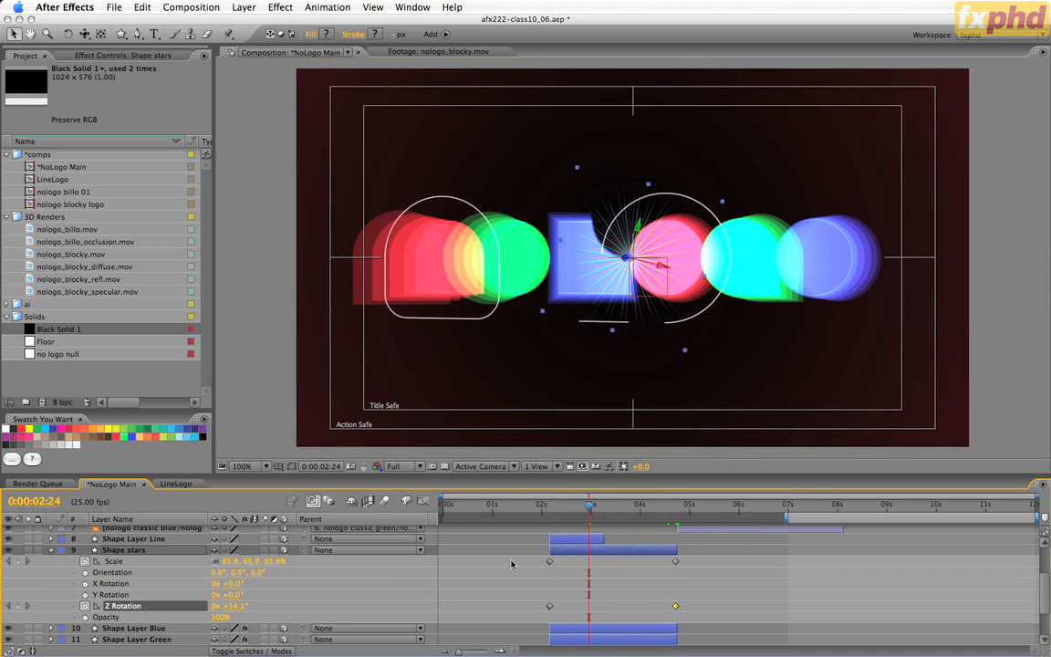
pyautogui.click(51, 551)
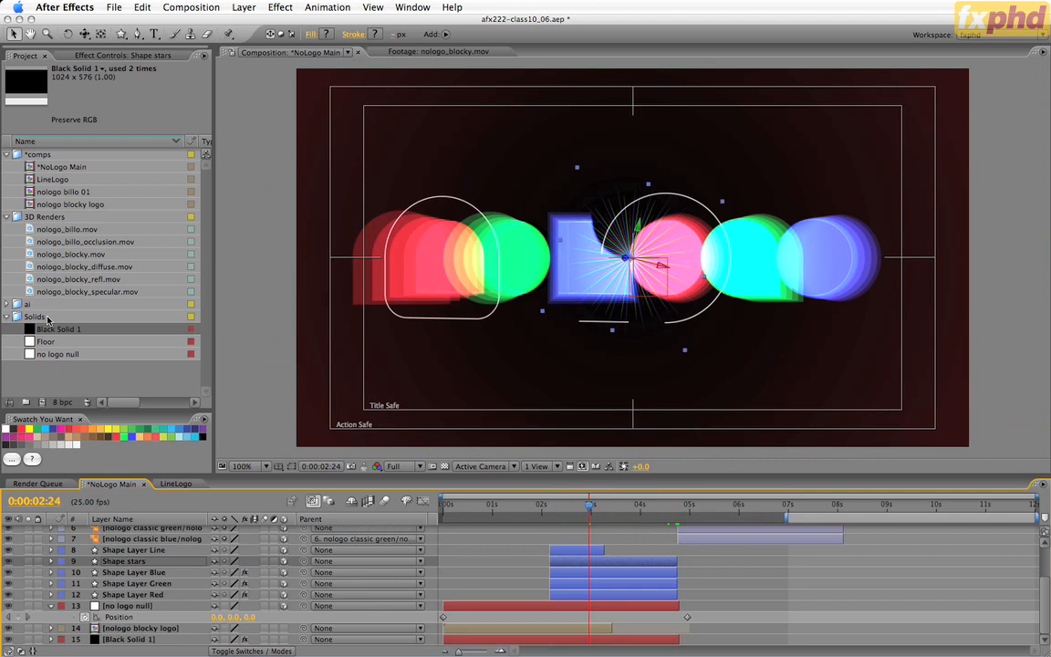
# Add Black Solid 1 directly above Shape stars and make it start at 0:00:02:04.
pyautogui.moveTo(51, 329); pyautogui.dragTo(114, 557)
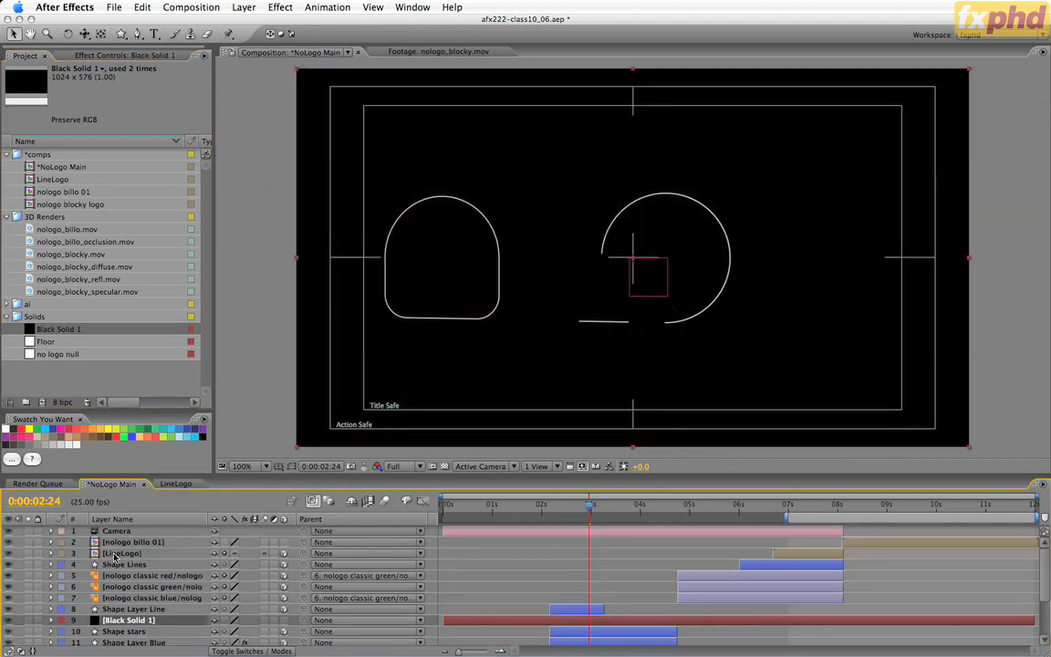
pyautogui.click(624, 629)
pyautogui.press('i')
pyautogui.click(623, 622)
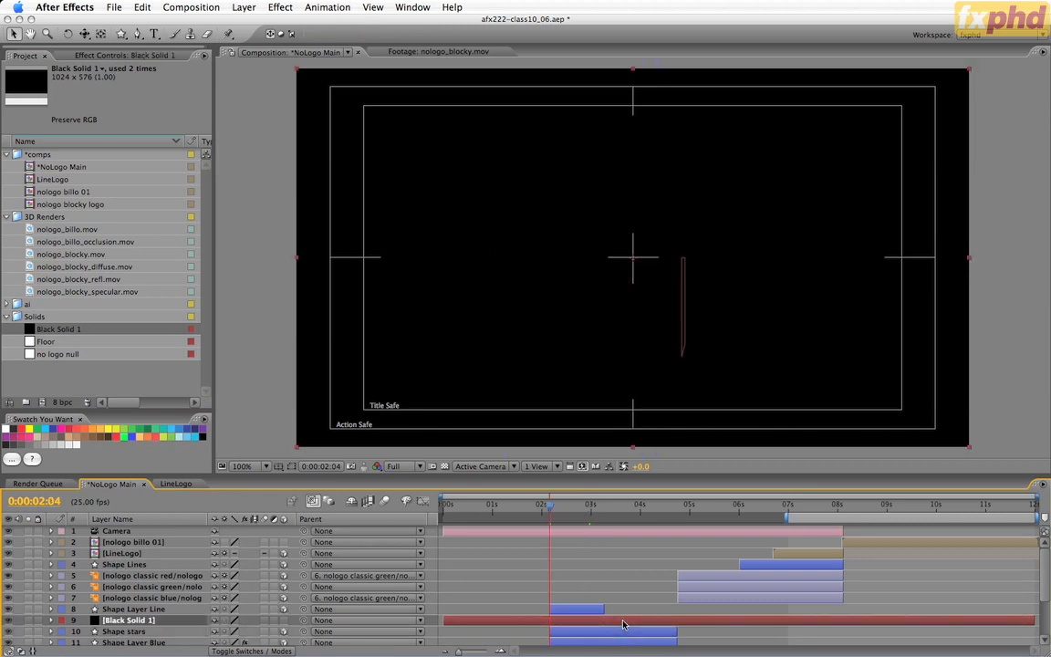
pyautogui.press('[')
# Trim the end of the new Black Solid 1 layer to 0:00:04:18, level with Shape stars, and make it a 3D layer.
pyautogui.click(627, 631)
pyautogui.press('o')
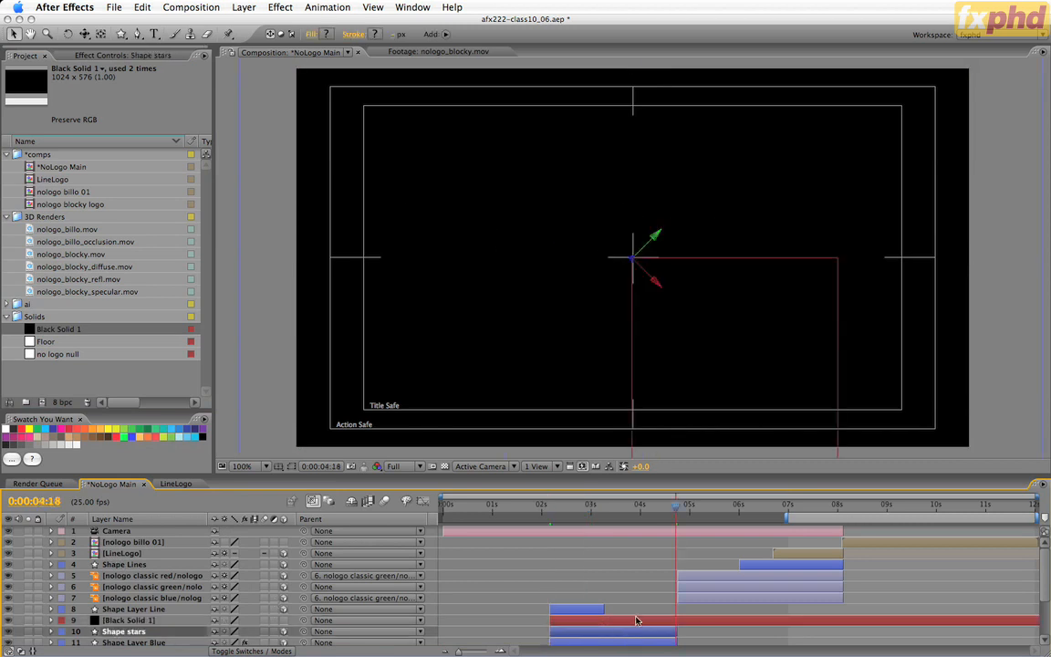
pyautogui.click(636, 621)
pyautogui.hotkey('alt', ']')
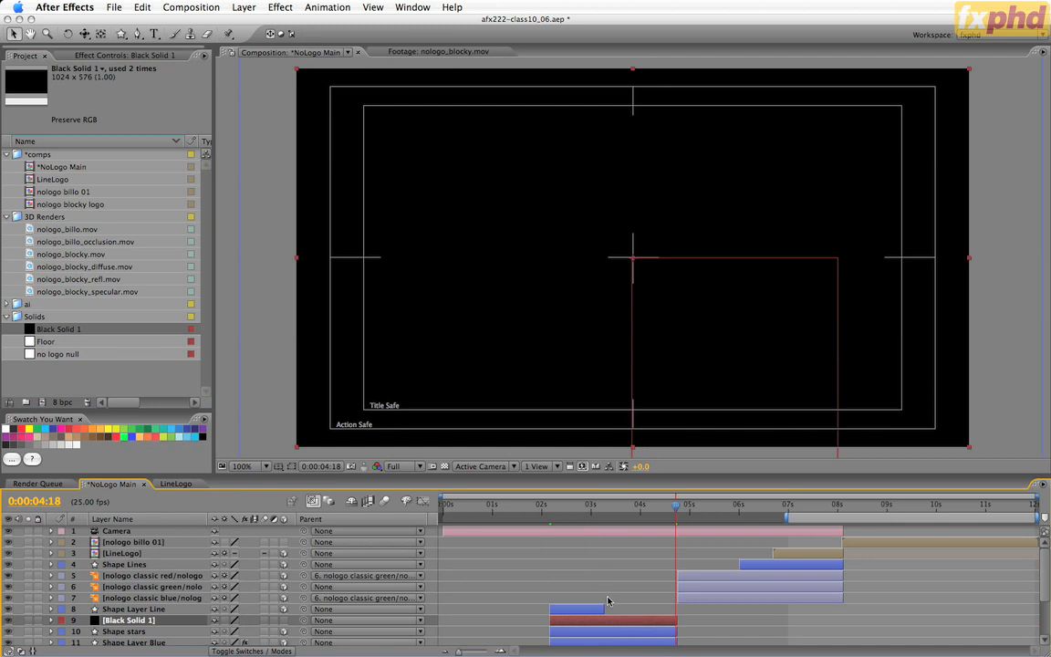
pyautogui.click(284, 622)
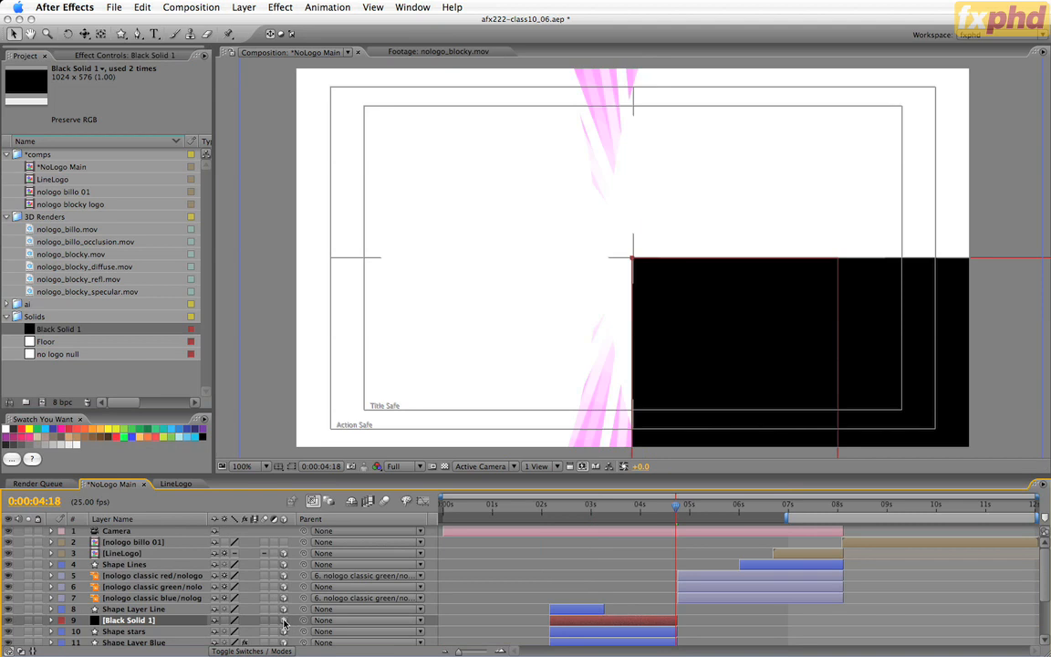
# At 0:00:03:10, set the Position of Black Solid 1 to 0, 0, 10 so it sits behind the coloured letters.
pyautogui.click(611, 508)
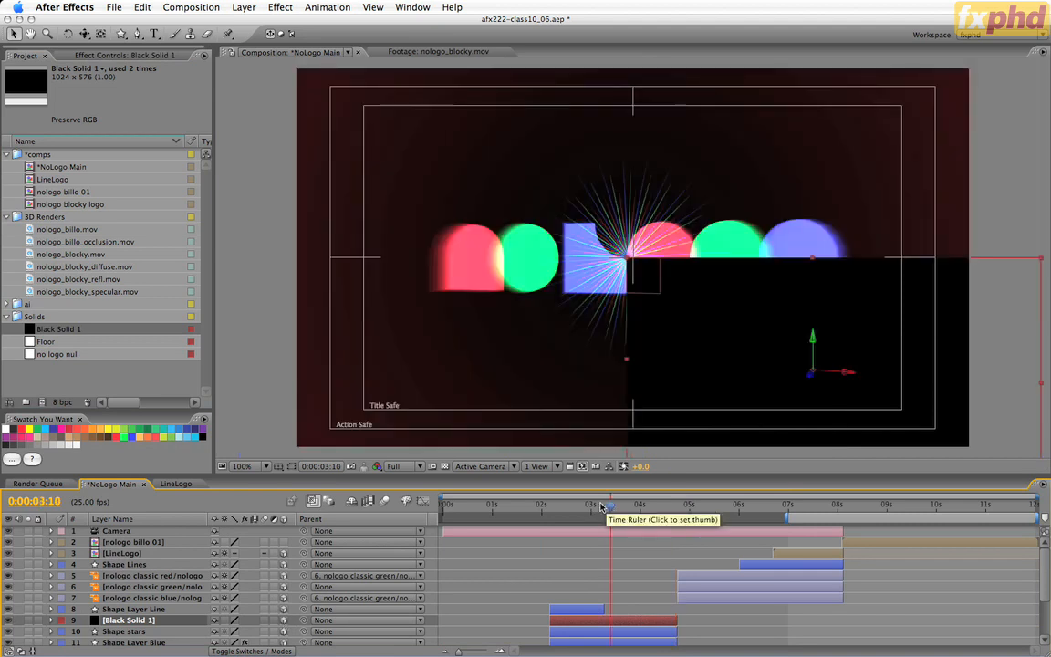
pyautogui.press('p')
pyautogui.click(222, 632)
pyautogui.write('0')
pyautogui.press('Tab')
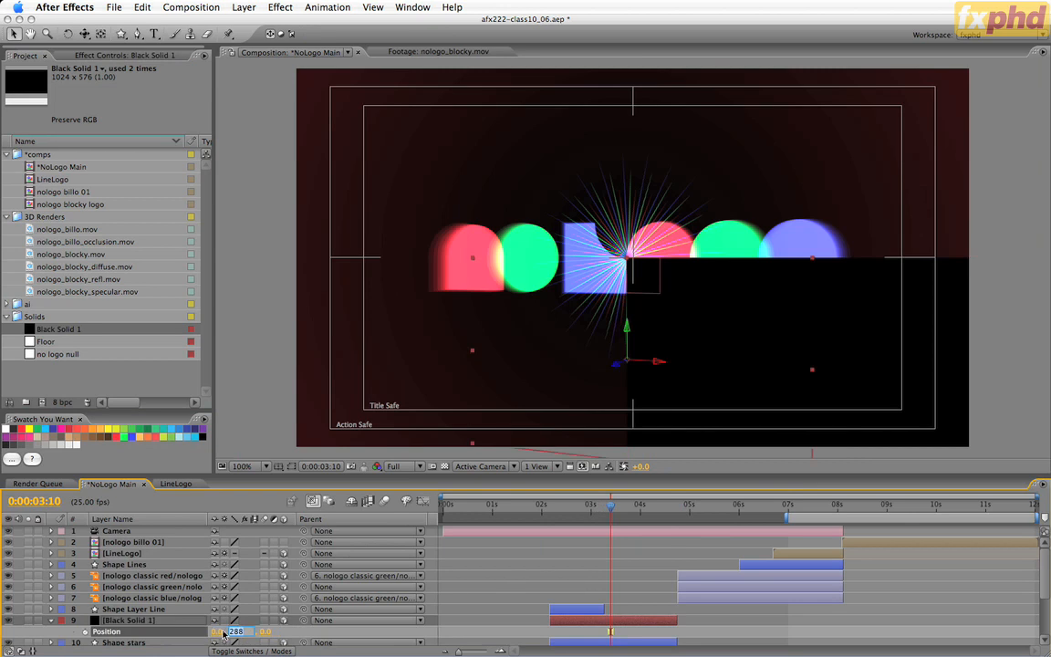
pyautogui.write('0')
pyautogui.press('Tab')
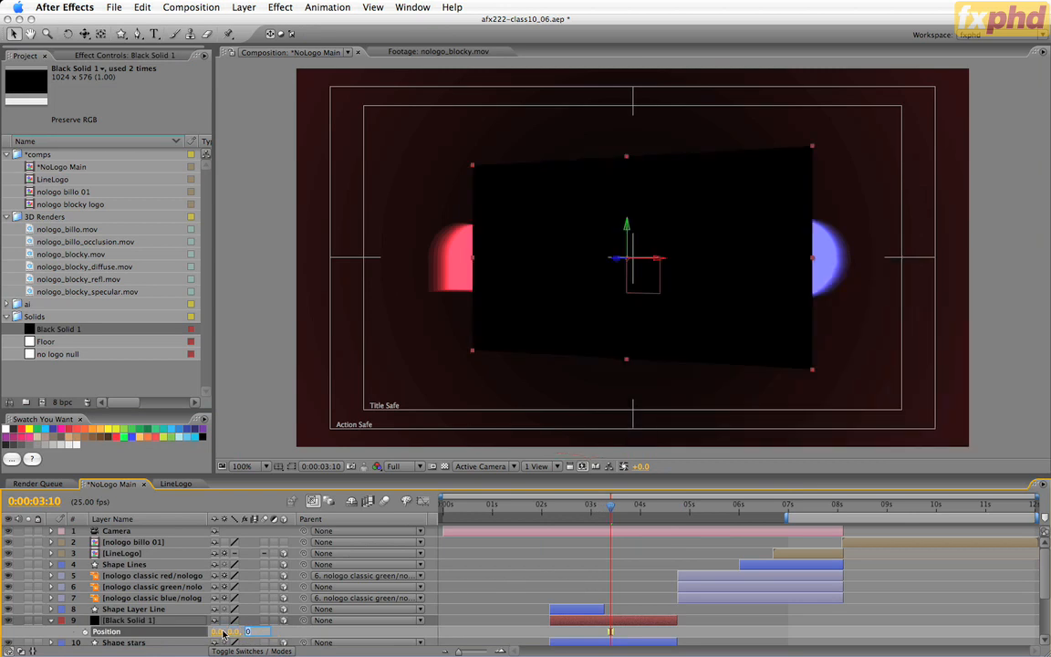
pyautogui.write('-')
pyautogui.write('10')
pyautogui.press('Return')
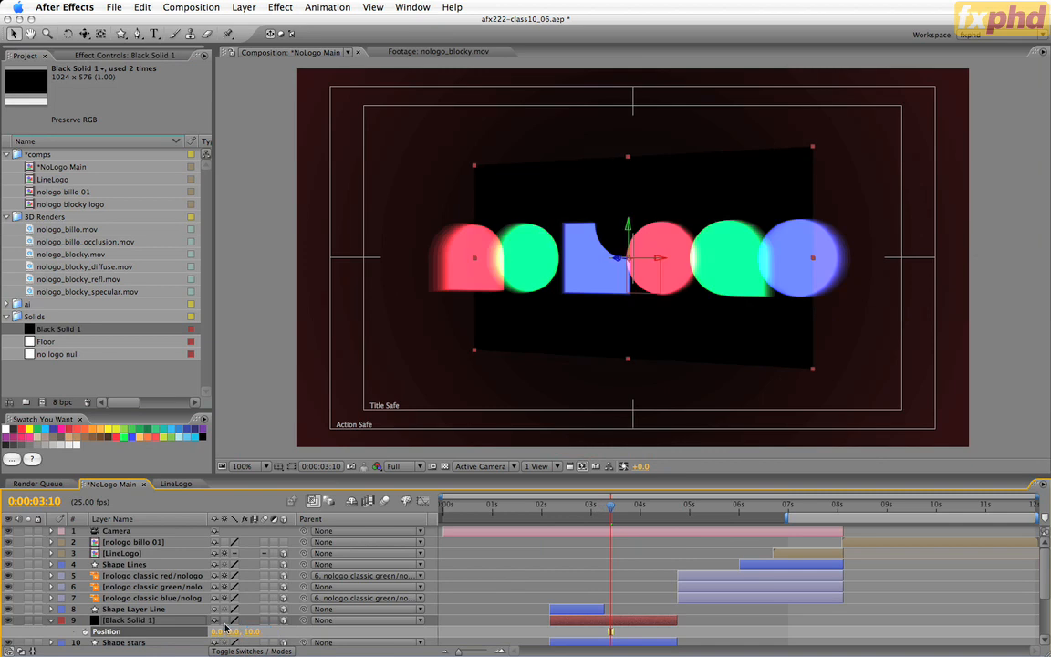
# Add an elliptical mask filling the whole of Black Solid 1 and turn on the display of its outline in the composition.
pyautogui.click(9, 621)
pyautogui.click(9, 621)
pyautogui.moveTo(122, 33); pyautogui.dragTo(155, 65)
pyautogui.doubleClick(123, 37)
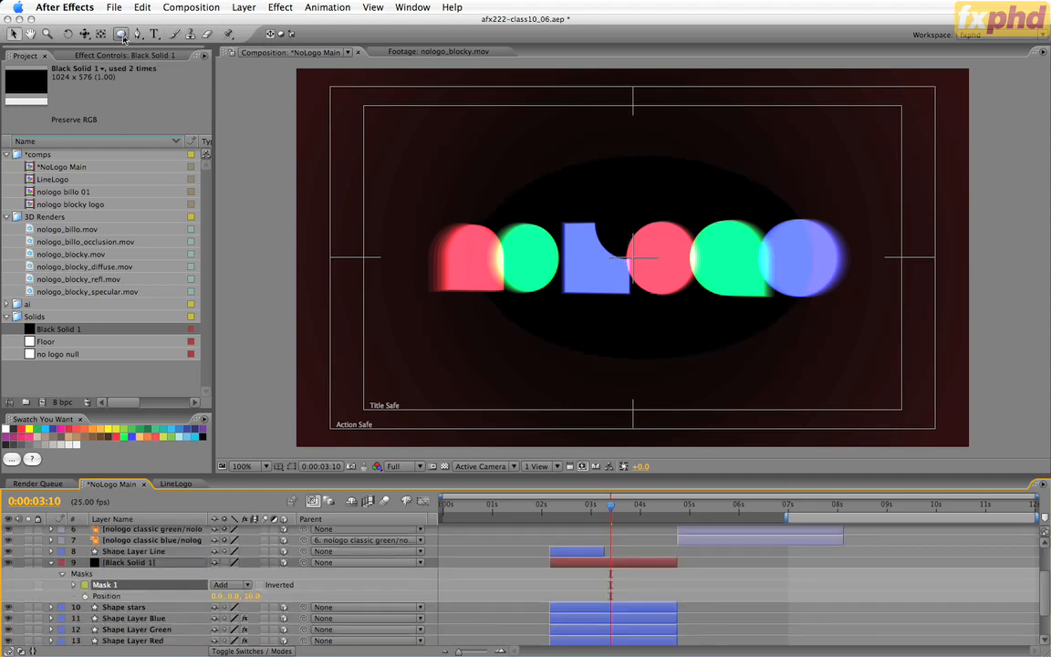
pyautogui.click(290, 467)
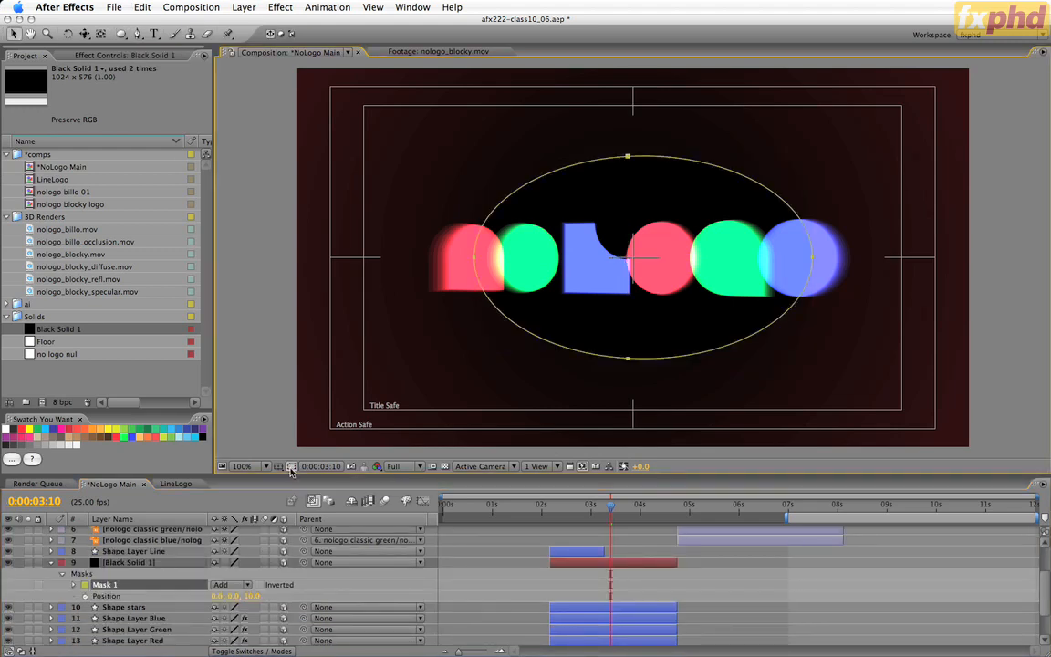
# Set the Mask Feather of Mask 1 on Black Solid 1 to 150 pixels.
pyautogui.click(181, 564)
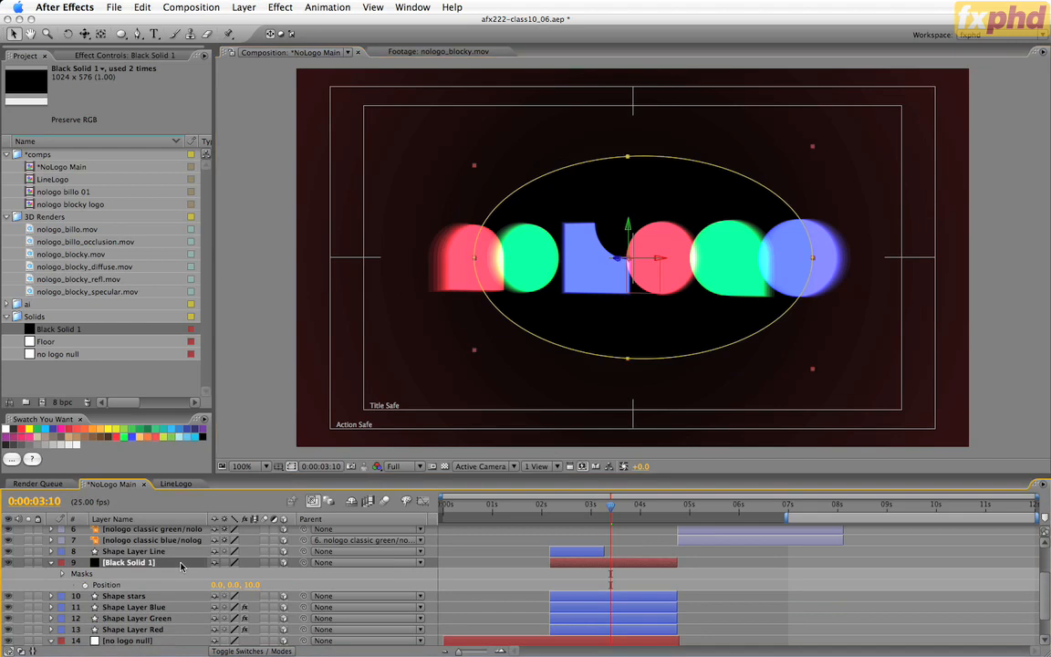
pyautogui.press('f')
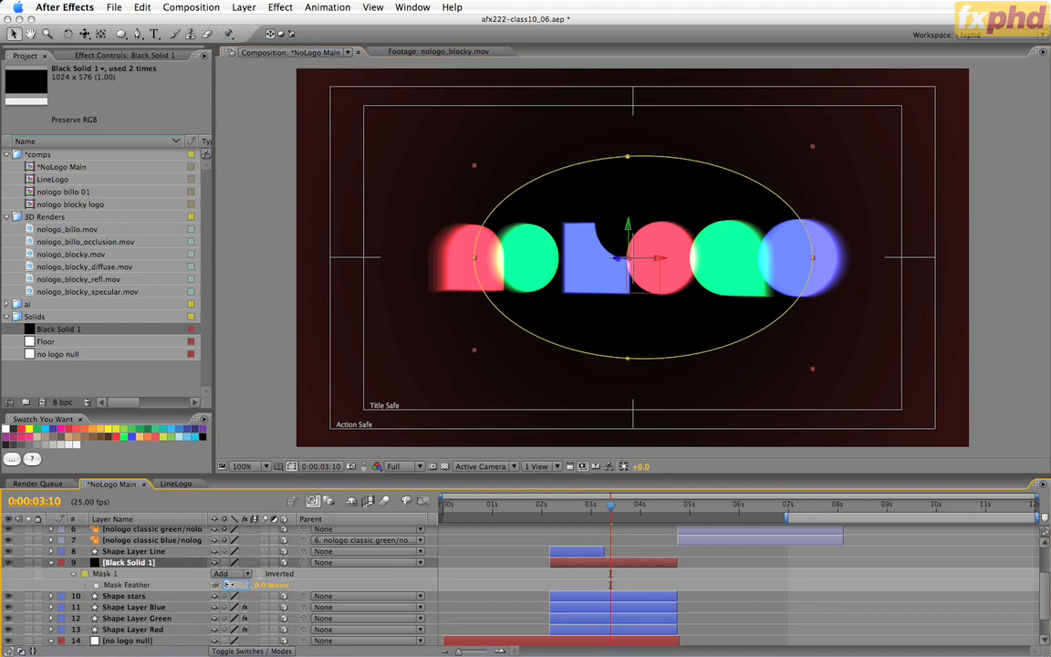
pyautogui.moveTo(231, 585); pyautogui.dragTo(230, 590)
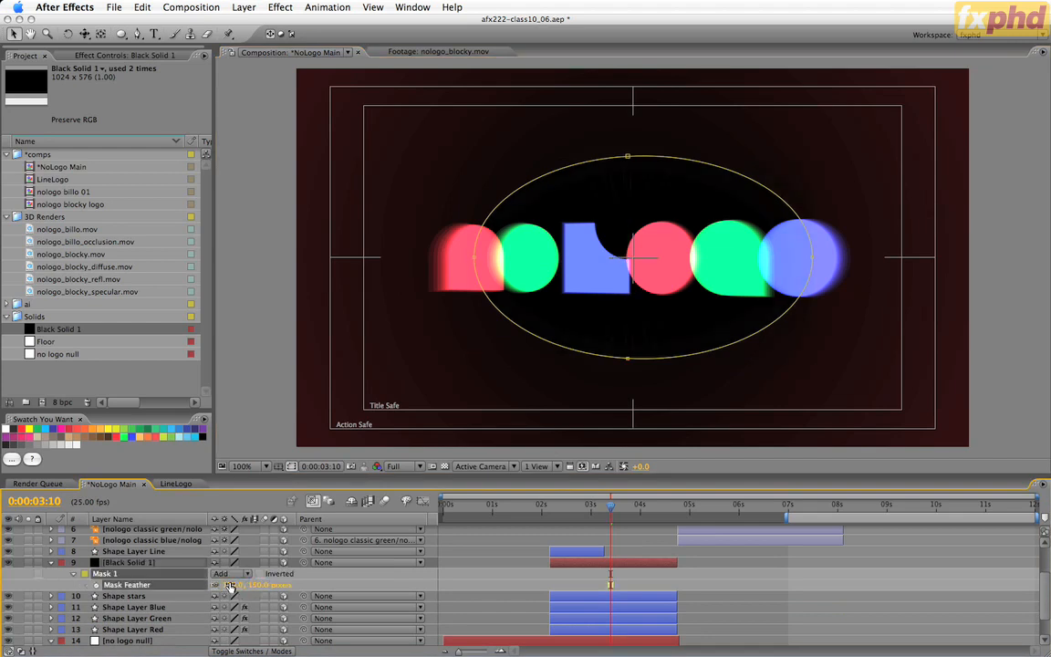
# Shrink the elliptical mask about its centre to roughly span the second to fifth letters, and check it against the growing starburst.
pyautogui.doubleClick(689, 163)
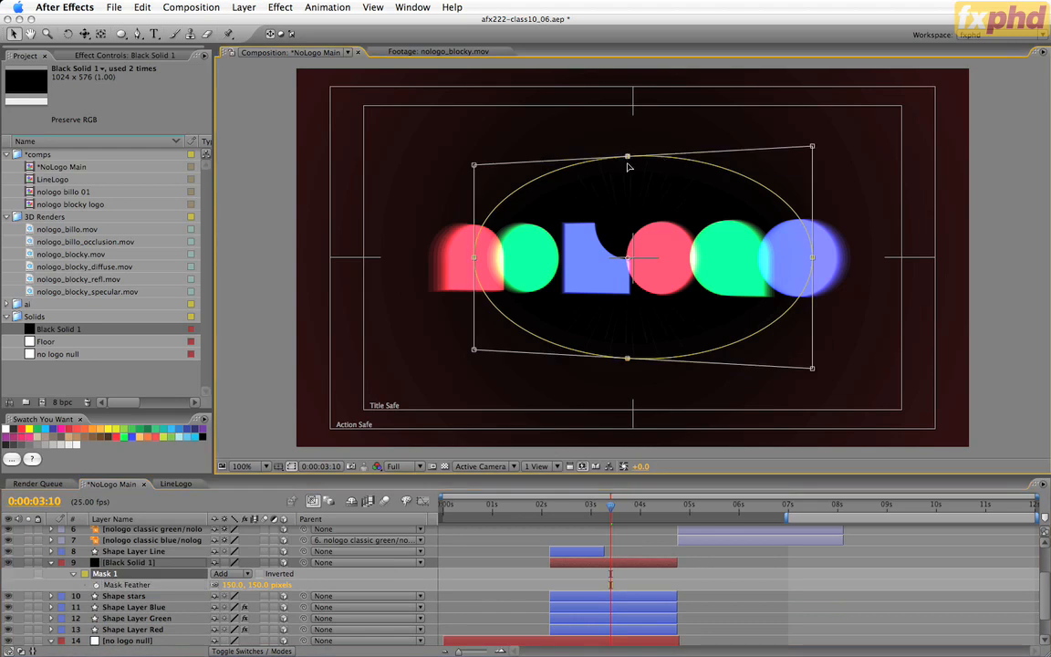
pyautogui.moveTo(628, 166); pyautogui.dragTo(629, 214)
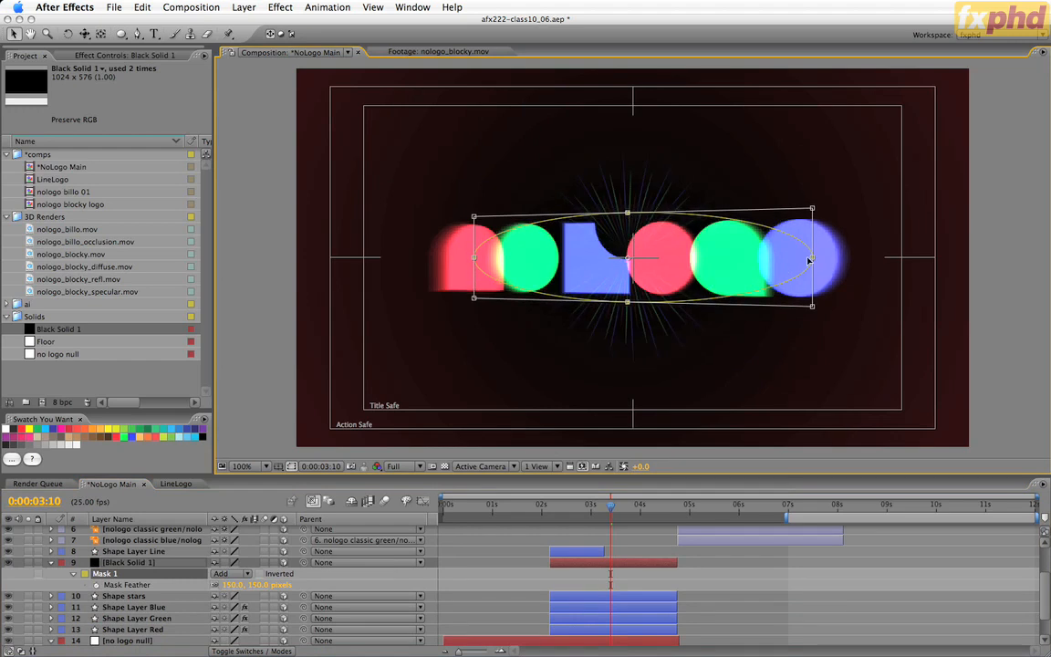
pyautogui.moveTo(809, 259); pyautogui.dragTo(774, 257)
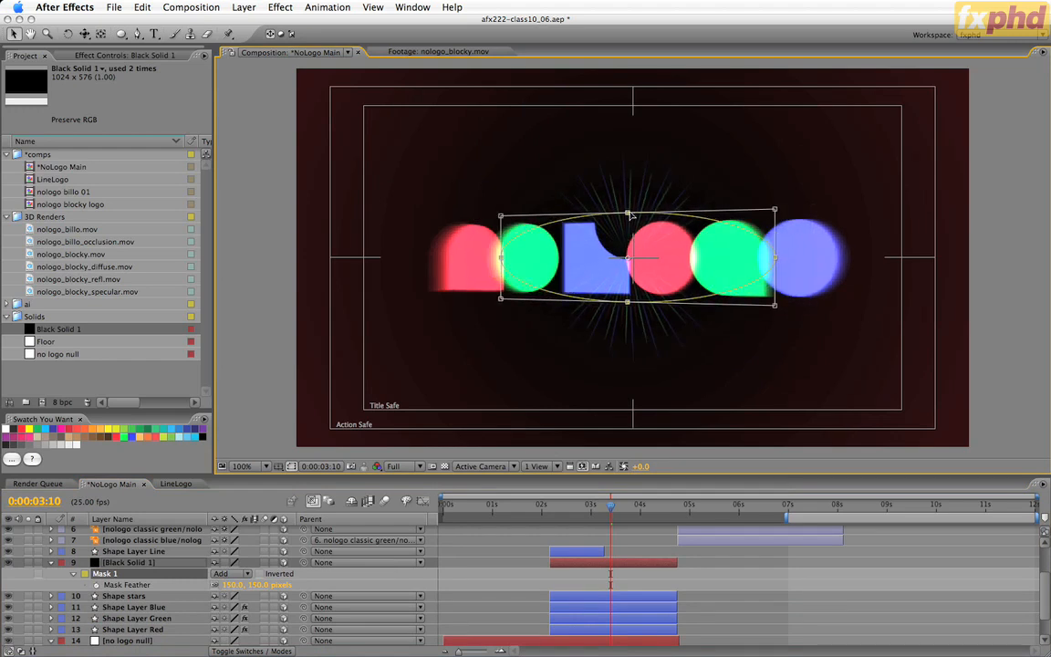
pyautogui.moveTo(628, 211); pyautogui.dragTo(628, 197)
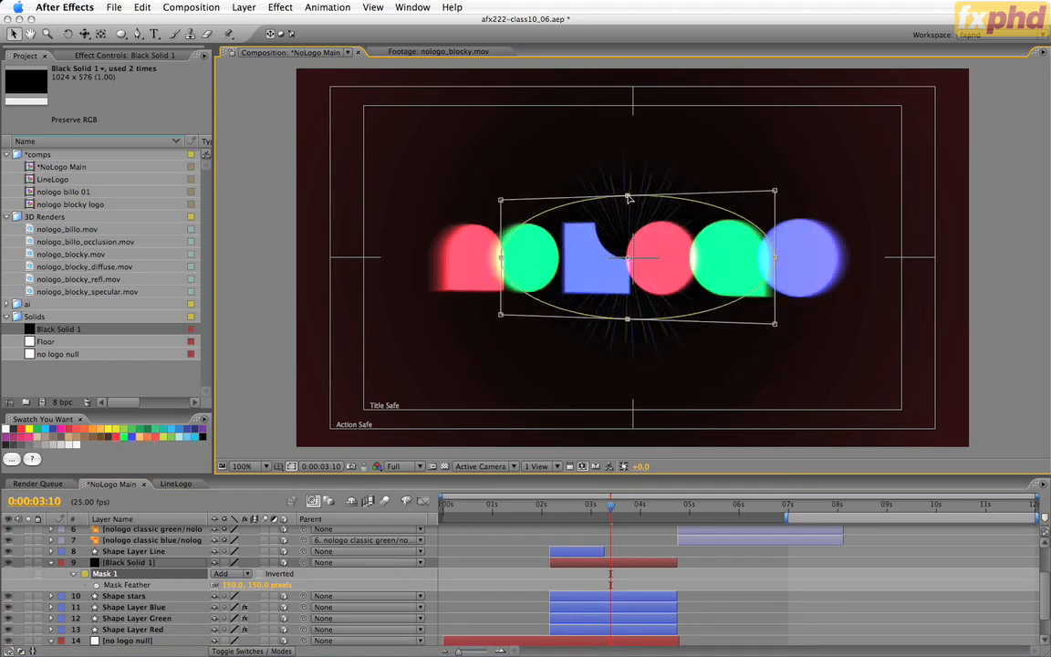
pyautogui.press('Return')
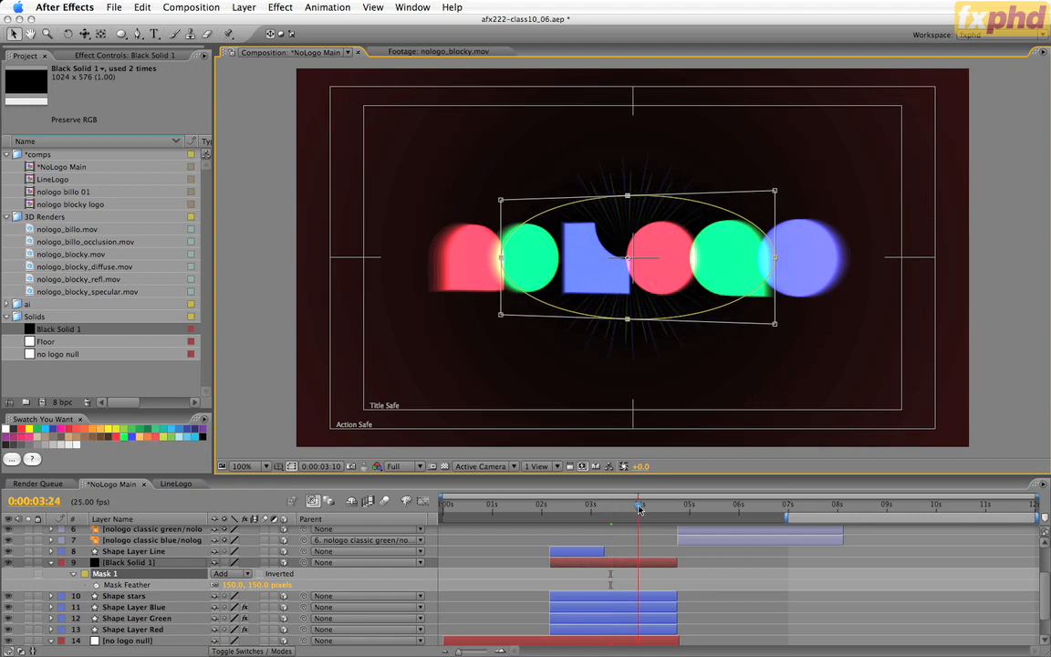
pyautogui.click(640, 509)
pyautogui.moveTo(639, 508); pyautogui.dragTo(662, 508)
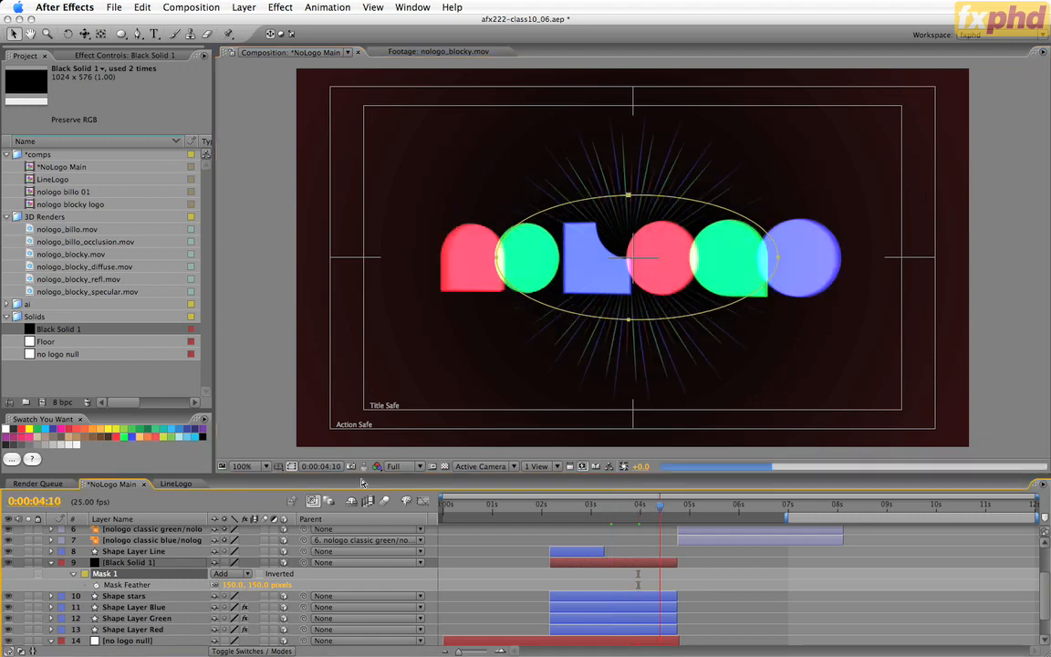
pyautogui.click(643, 508)
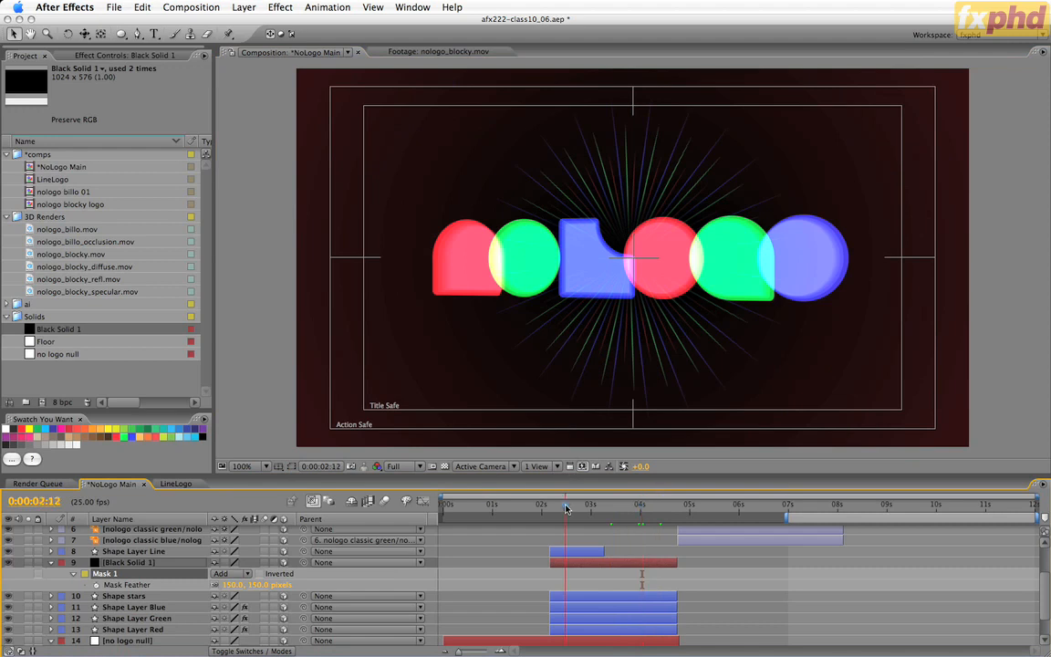
# Fade in Black Solid 1 with Opacity keyframes of 0% at 0:00:02:04 and an eased 100% at 0:00:02:14.
pyautogui.moveTo(565, 508)
pyautogui.mouseDown()
pyautogui.moveTo(548, 508)
pyautogui.moveTo(658, 511)
pyautogui.moveTo(561, 509)
pyautogui.mouseUp()
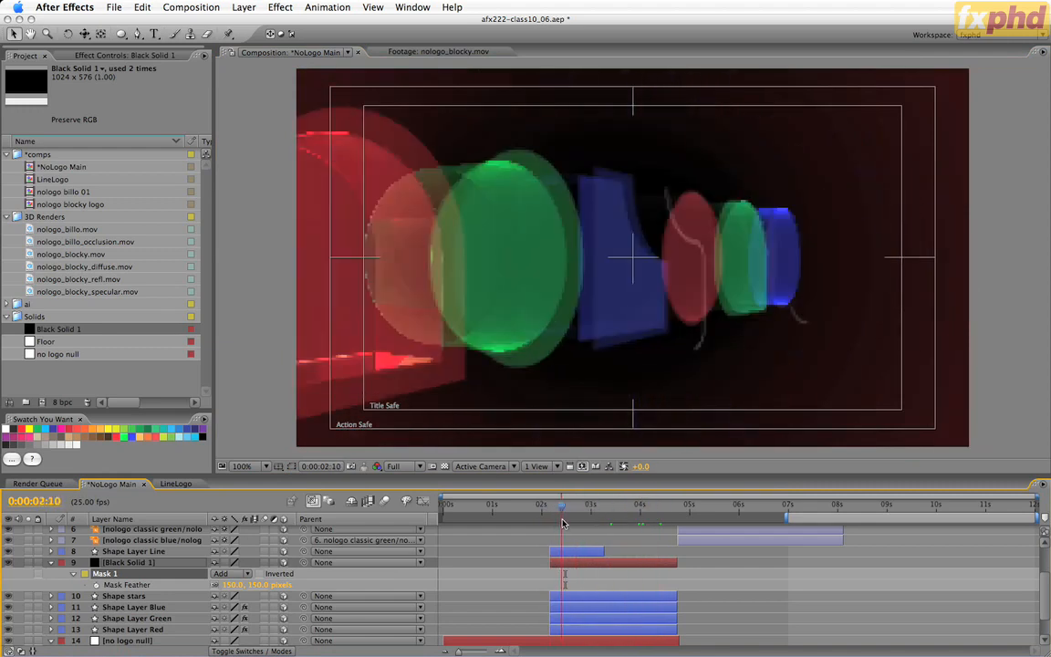
pyautogui.press('i')
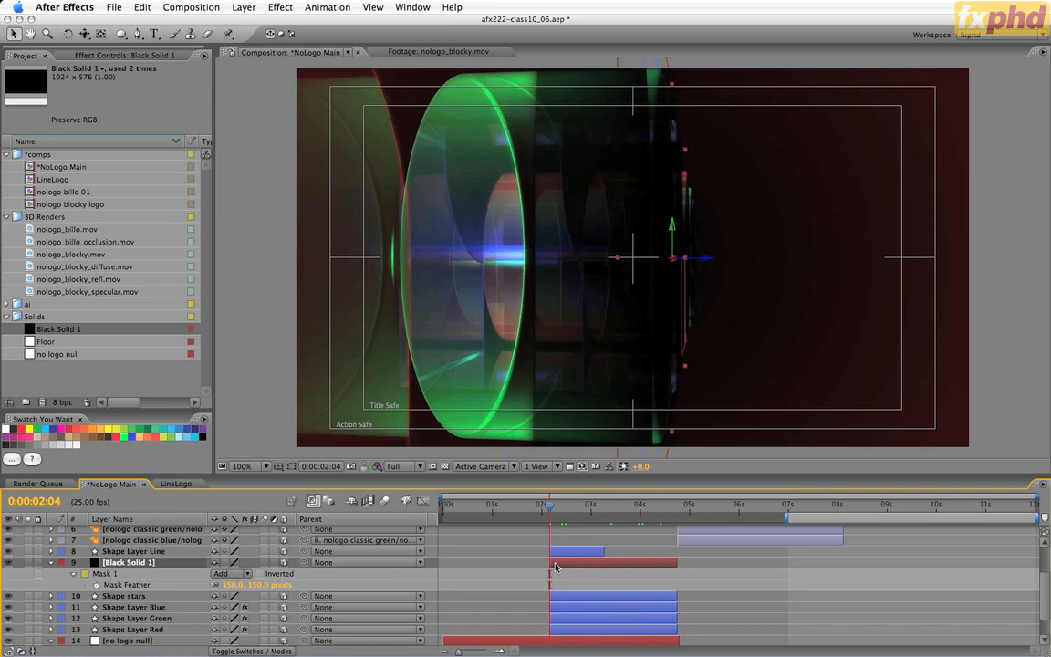
pyautogui.press('u')
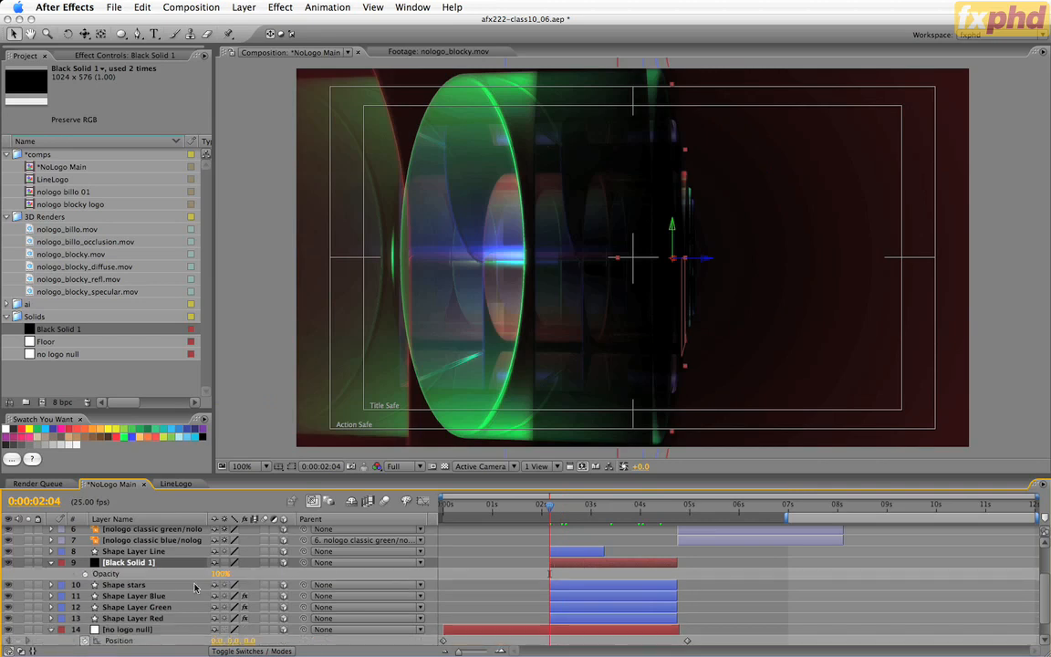
pyautogui.click(220, 574)
pyautogui.write('0')
pyautogui.press('Return')
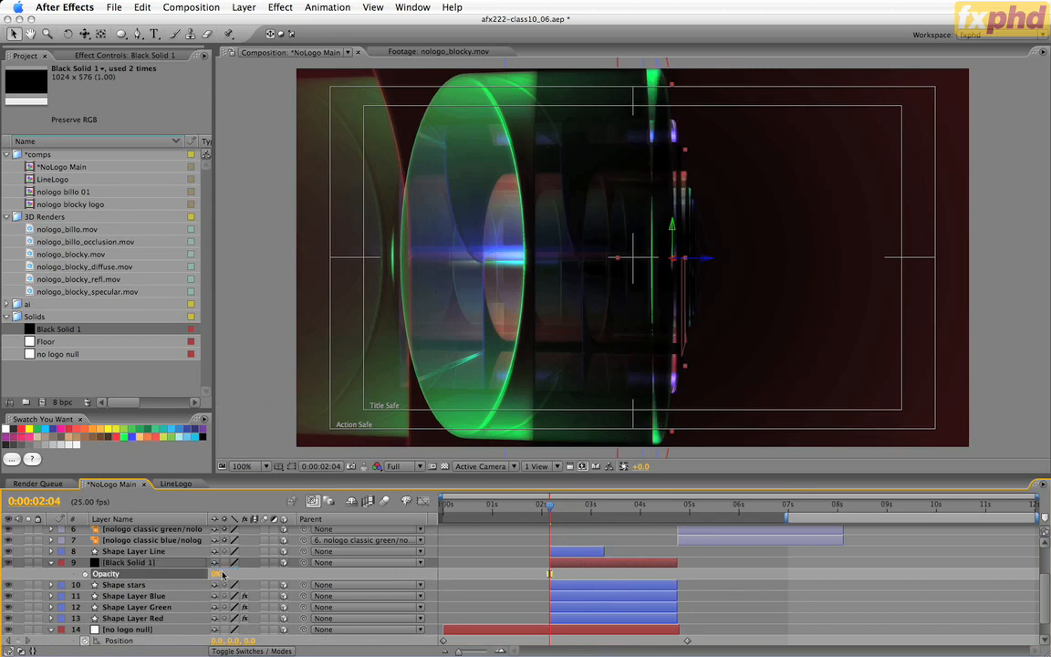
pyautogui.click(84, 574)
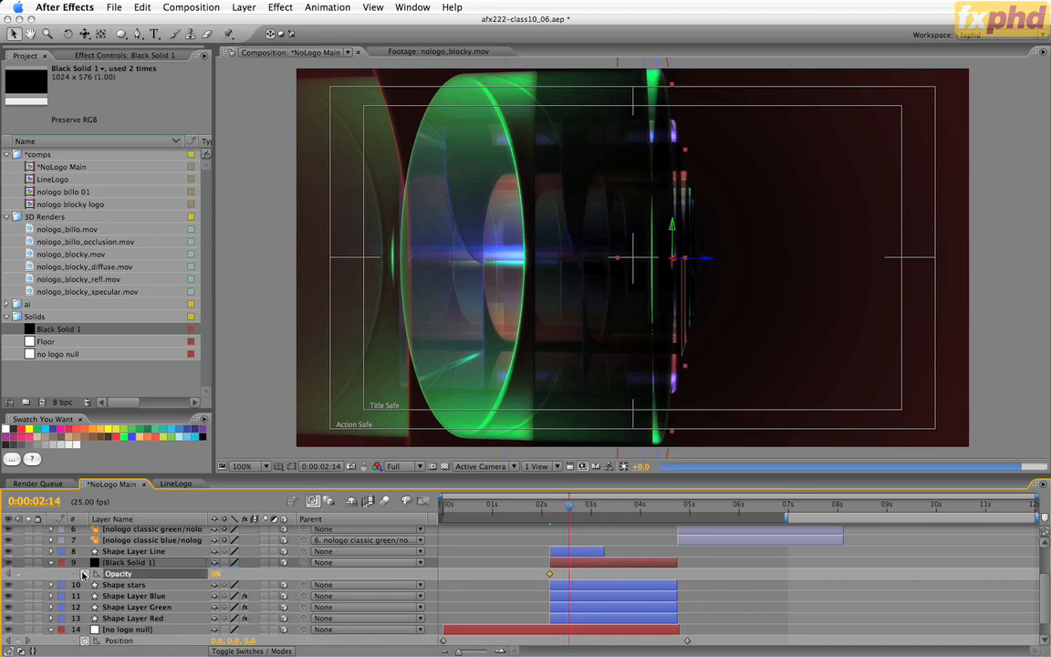
pyautogui.hotkey('shift', 'pagedown')
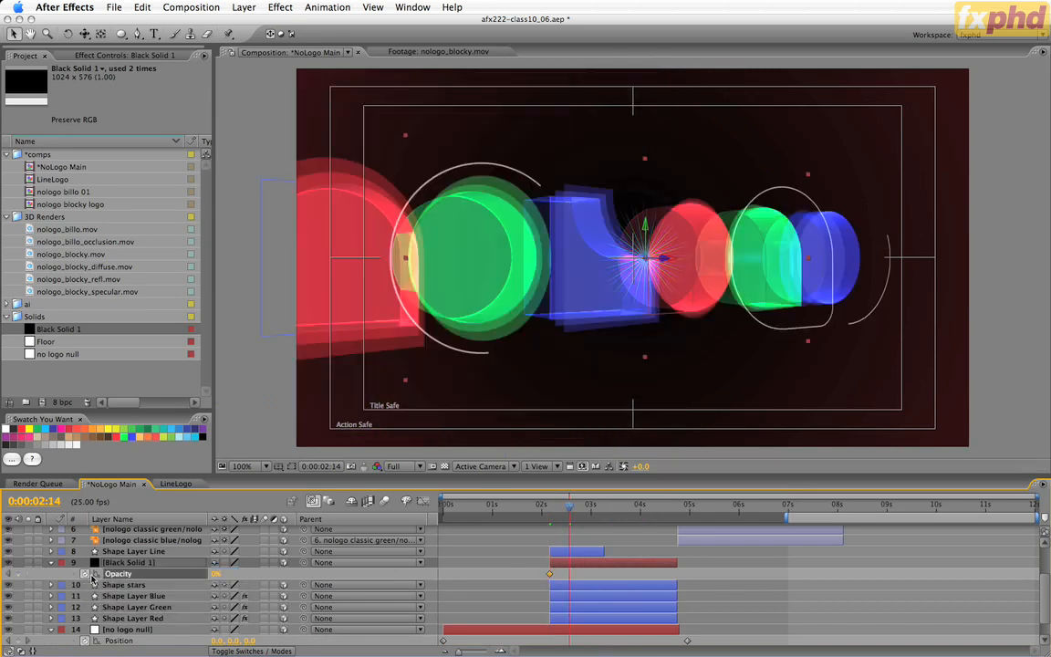
pyautogui.moveTo(212, 574); pyautogui.dragTo(454, 582)
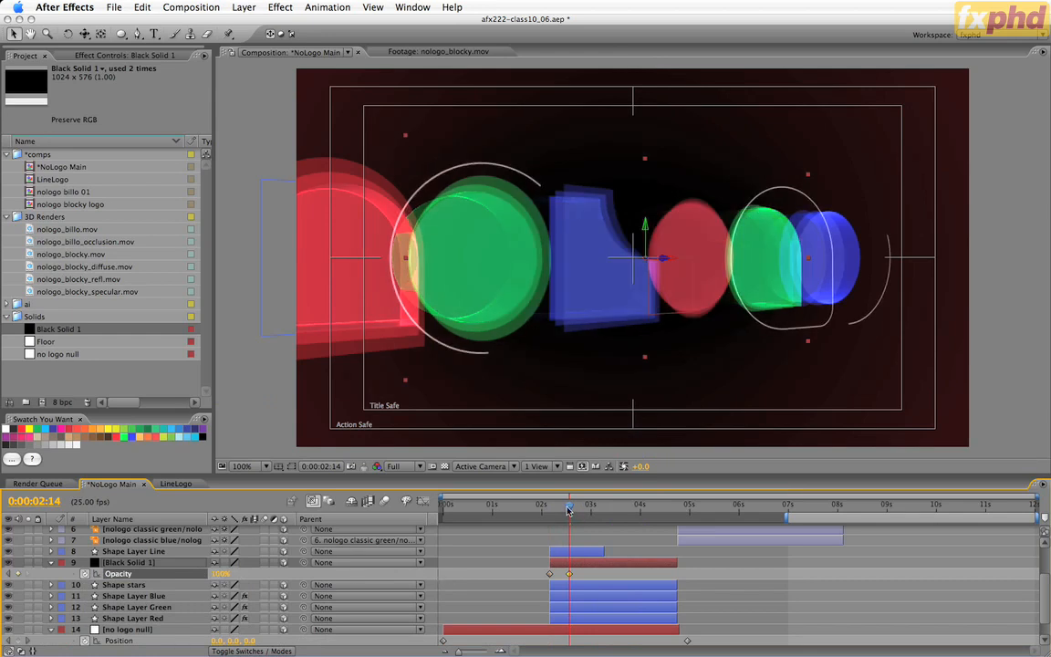
pyautogui.moveTo(568, 510); pyautogui.dragTo(562, 512)
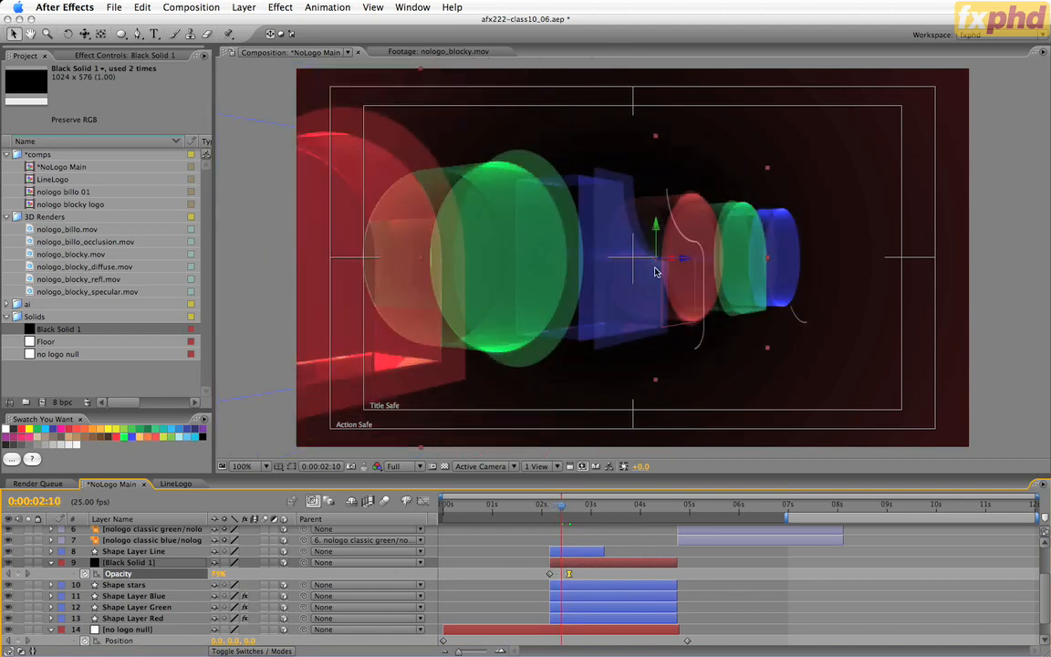
# Fade in Shape stars with Opacity keyframes of 0% at 0:00:02:14 and an eased 100% at 0:00:02:24.
pyautogui.click(578, 586)
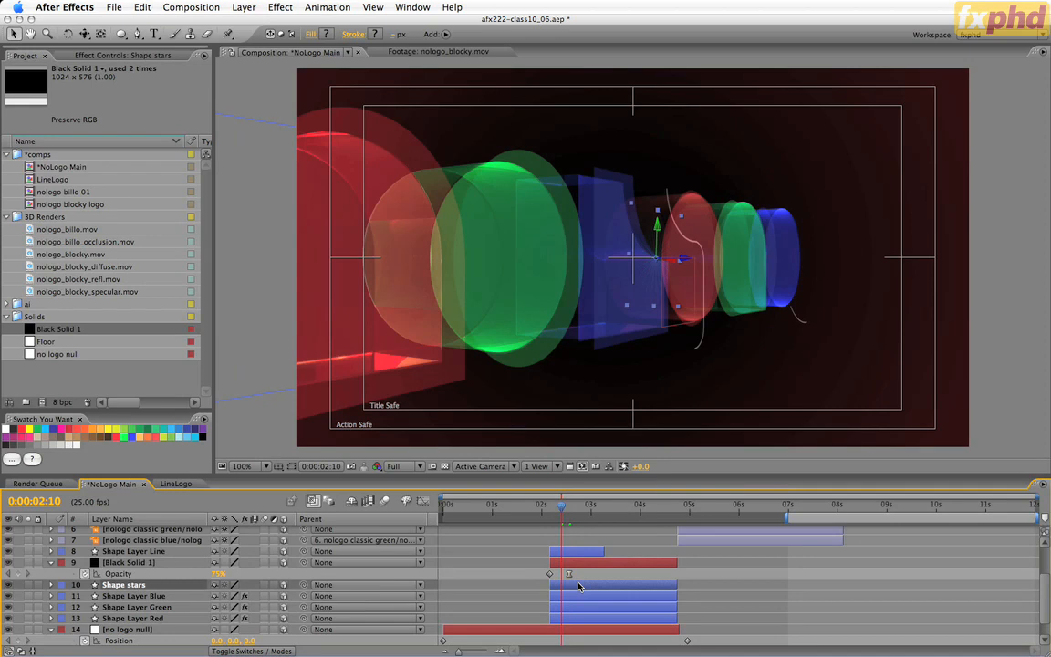
pyautogui.press('t')
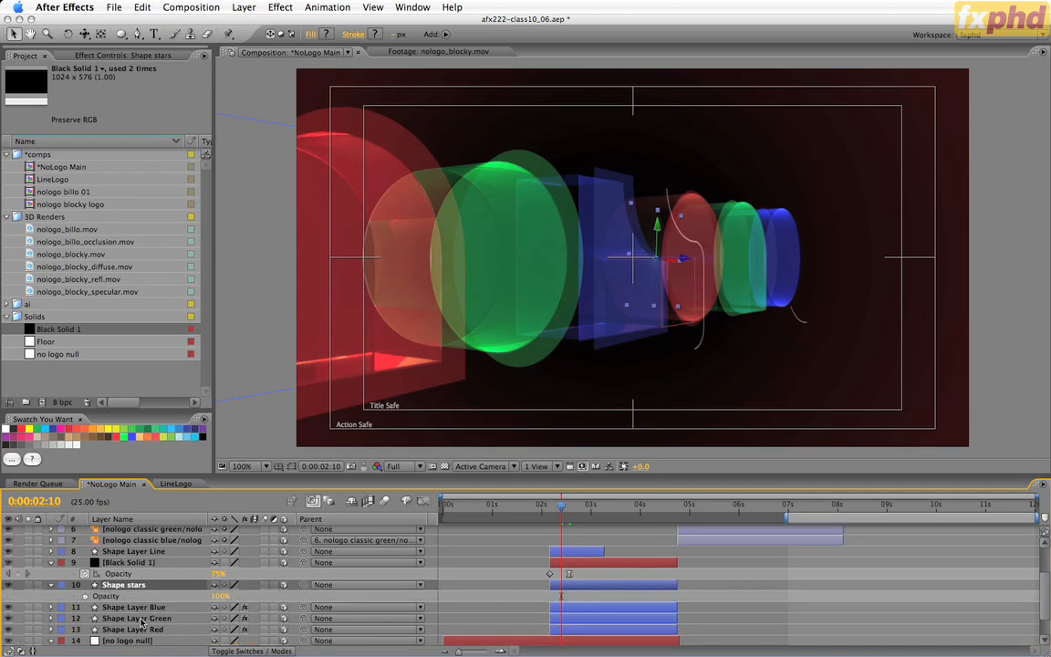
pyautogui.press('k')
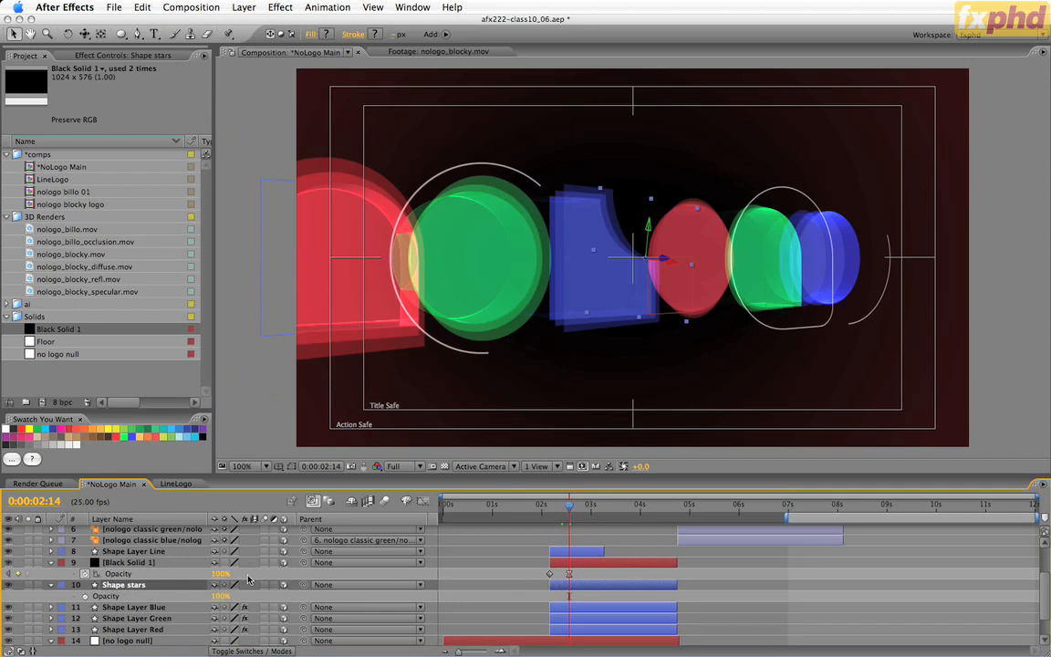
pyautogui.moveTo(221, 596); pyautogui.dragTo(177, 600)
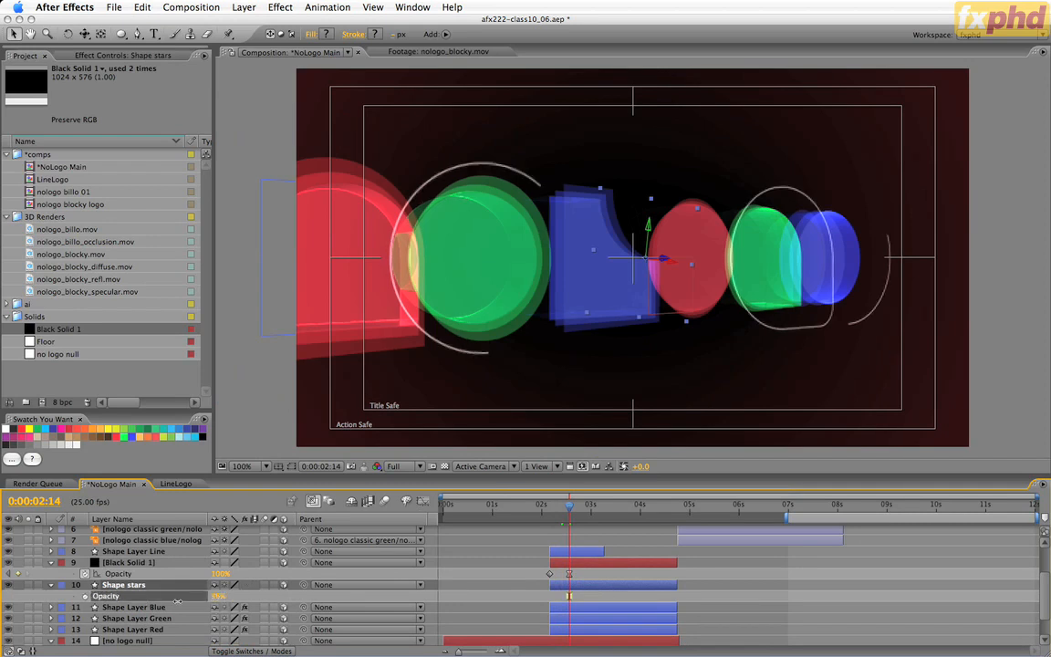
pyautogui.click(87, 598)
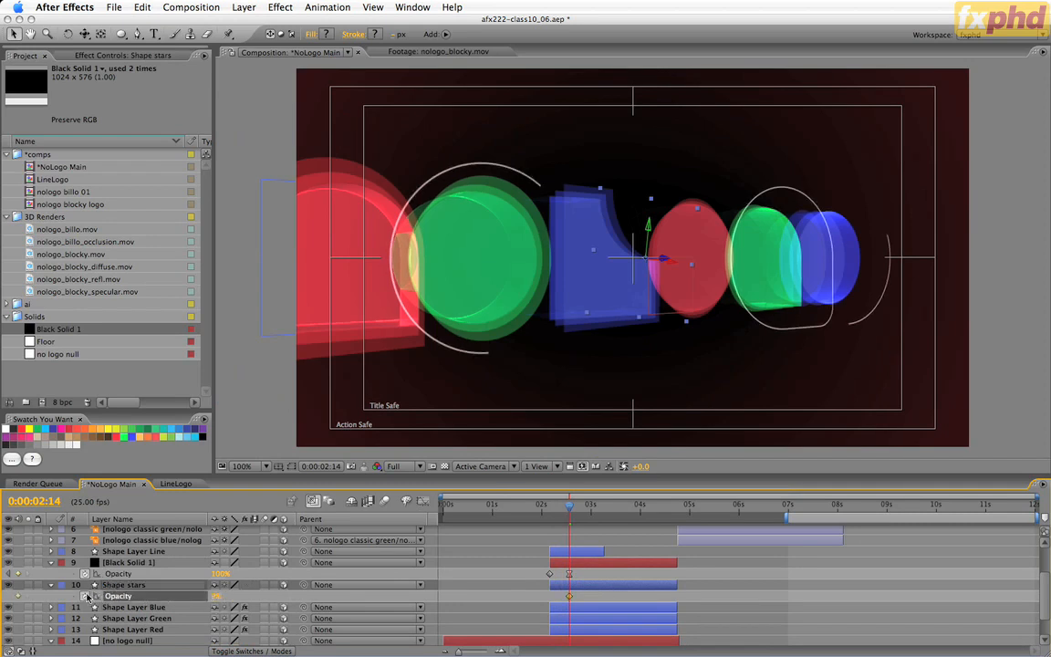
pyautogui.hotkey('shift', 'pagedown')
pyautogui.moveTo(219, 596); pyautogui.dragTo(451, 613)
pyautogui.click(590, 596)
pyautogui.press('F9')
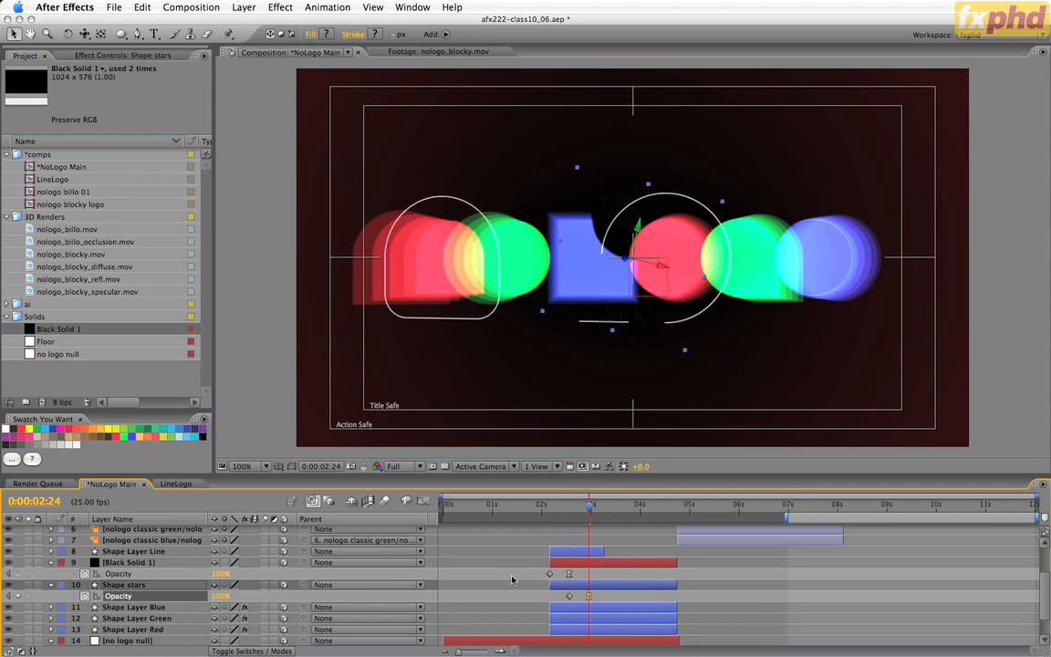
# Preview the starburst's fade-in behind the letters and its transition to the nologo text, ending at 0:00:05:10.
pyautogui.moveTo(584, 506); pyautogui.dragTo(610, 505)
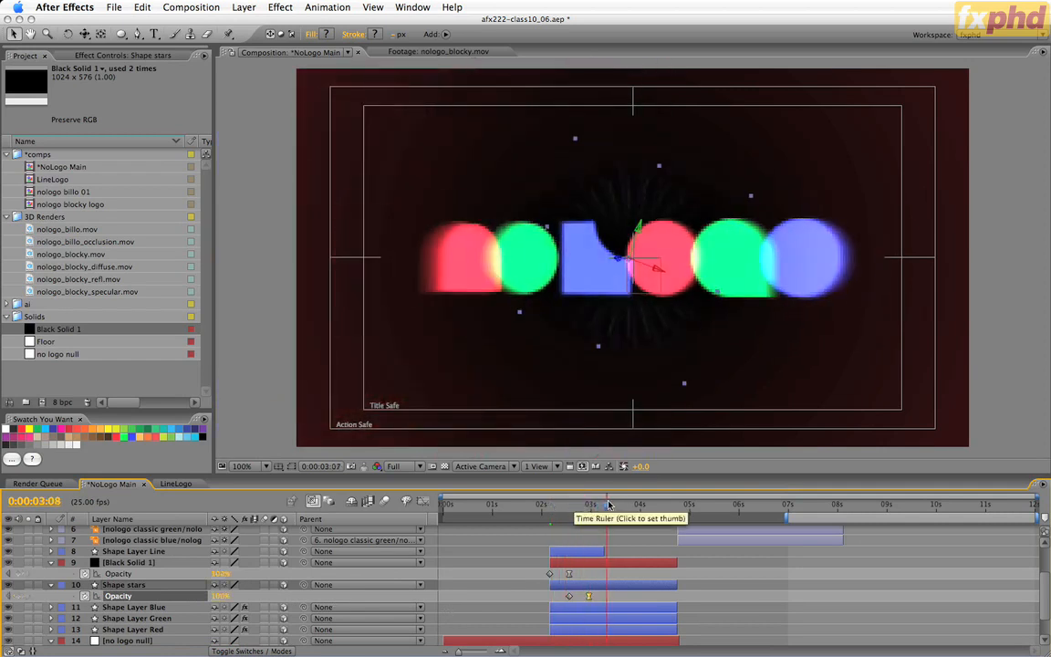
pyautogui.press('space')
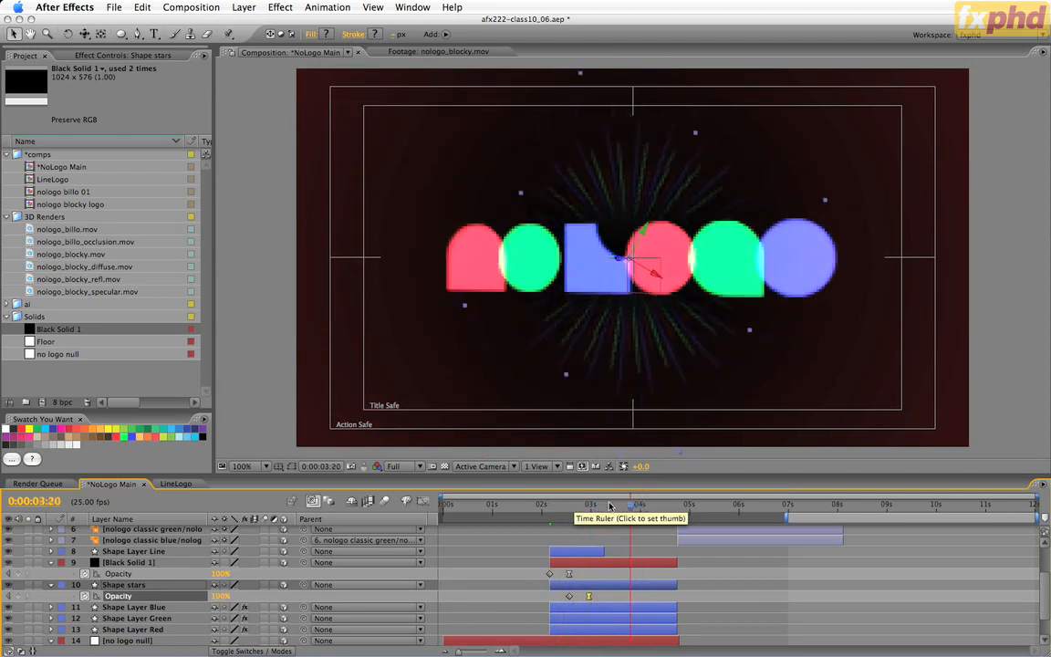
pyautogui.moveTo(609, 506); pyautogui.dragTo(641, 516)
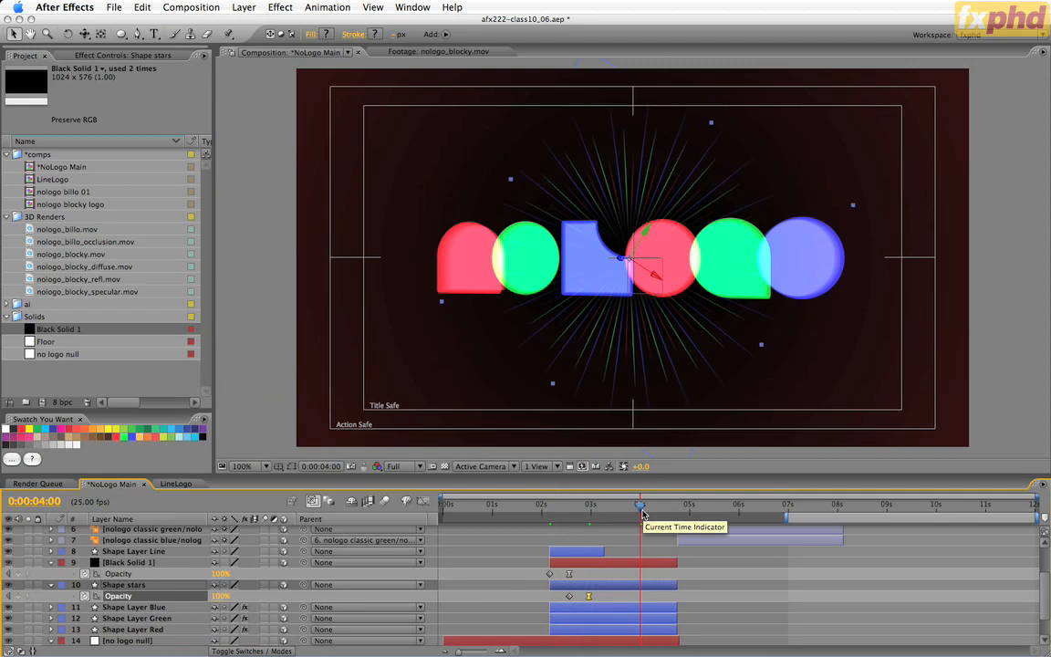
pyautogui.press('KP_0')
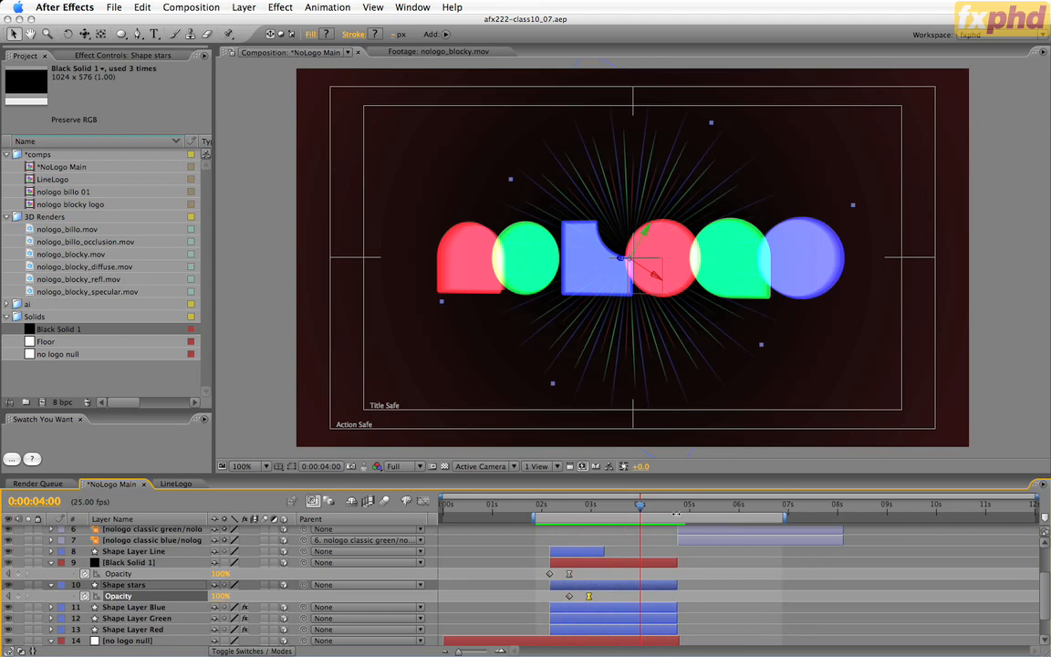
pyautogui.moveTo(674, 506); pyautogui.dragTo(709, 511)
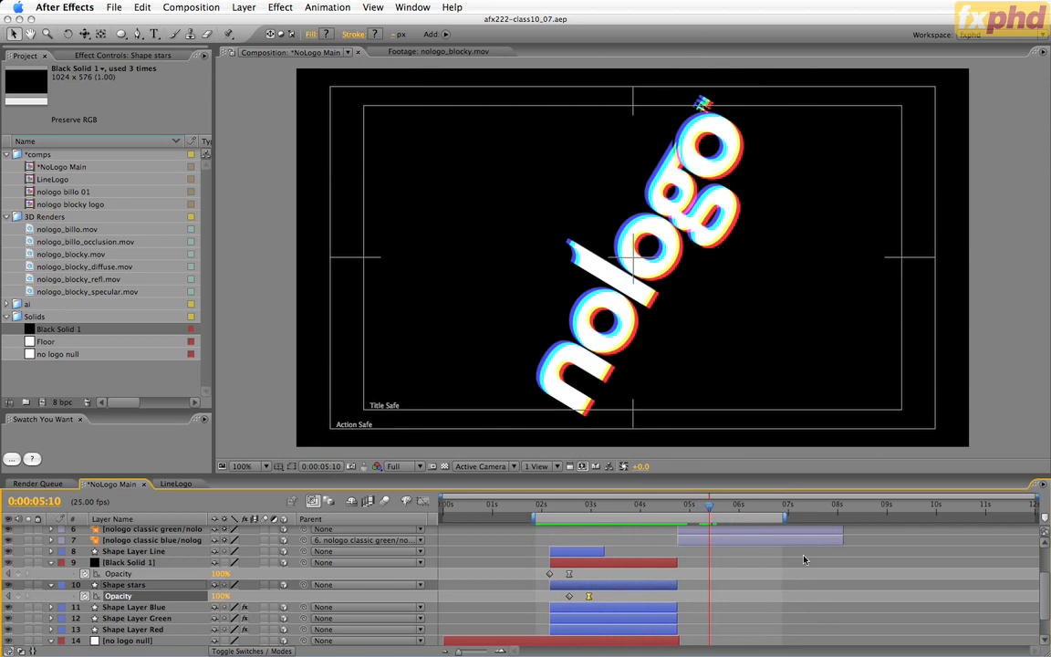
# Nest *NoLogo Main in a new 1024 x 576, 12-second composition named *NoLogo Output.
pyautogui.moveTo(709, 511)
pyautogui.mouseDown()
pyautogui.moveTo(744, 514)
pyautogui.moveTo(725, 514)
pyautogui.mouseUp()
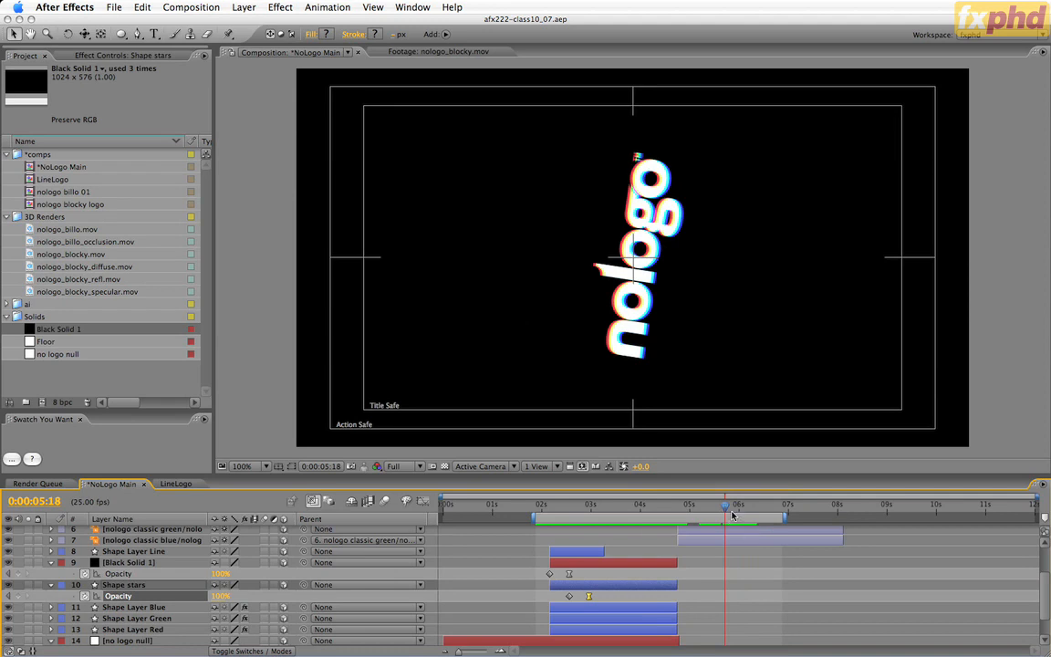
pyautogui.scroll(3, 1047, 565)
pyautogui.moveTo(1047, 565); pyautogui.dragTo(1046, 561)
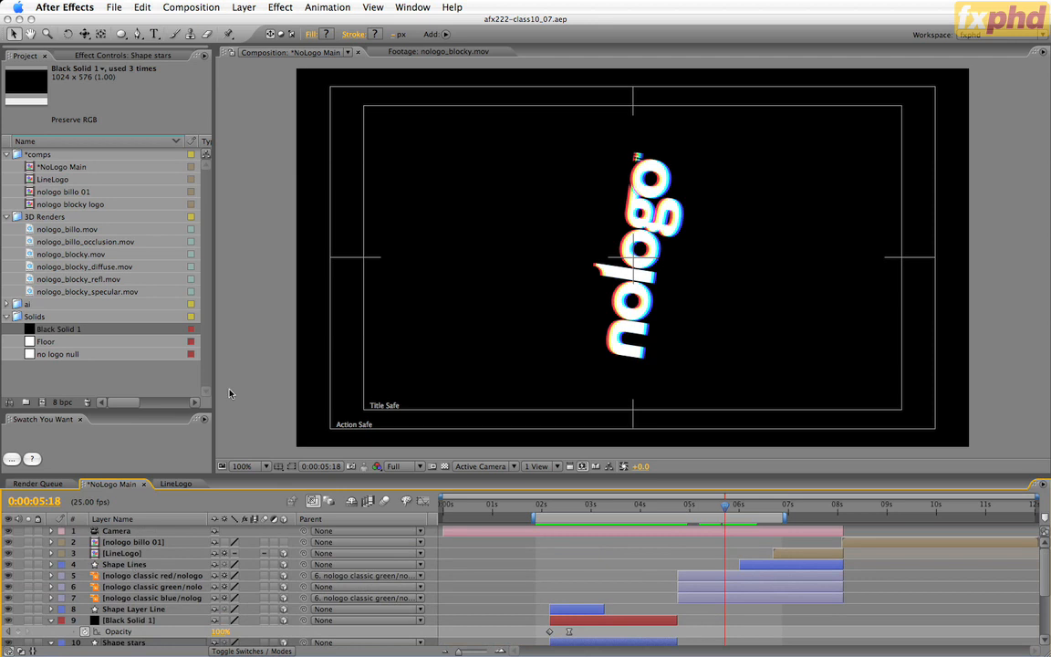
pyautogui.click(141, 95)
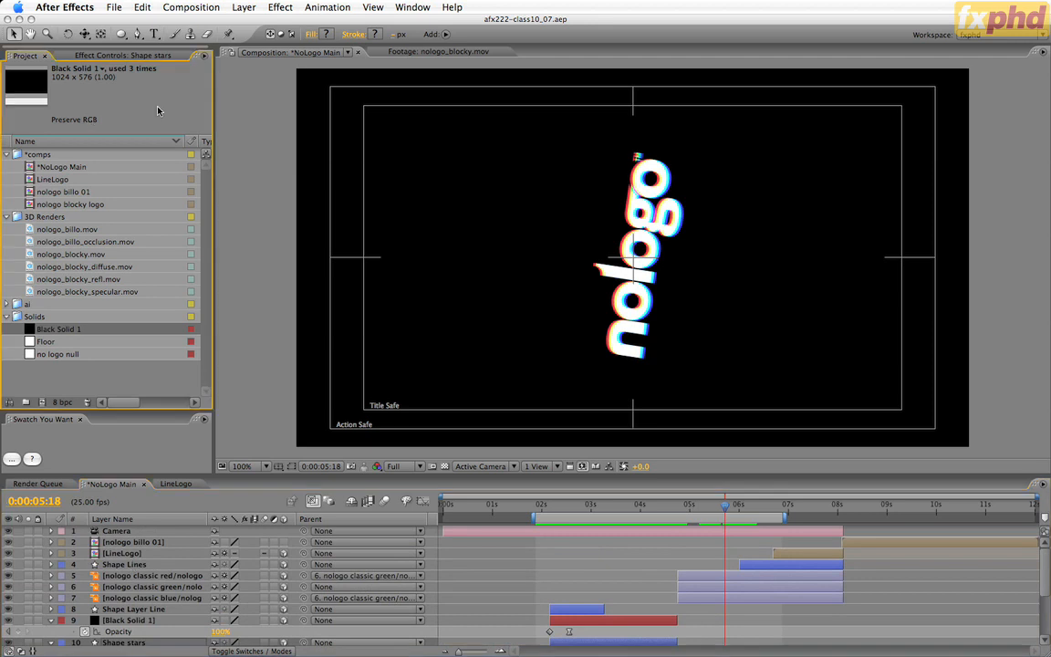
pyautogui.click(64, 166)
pyautogui.click(43, 405)
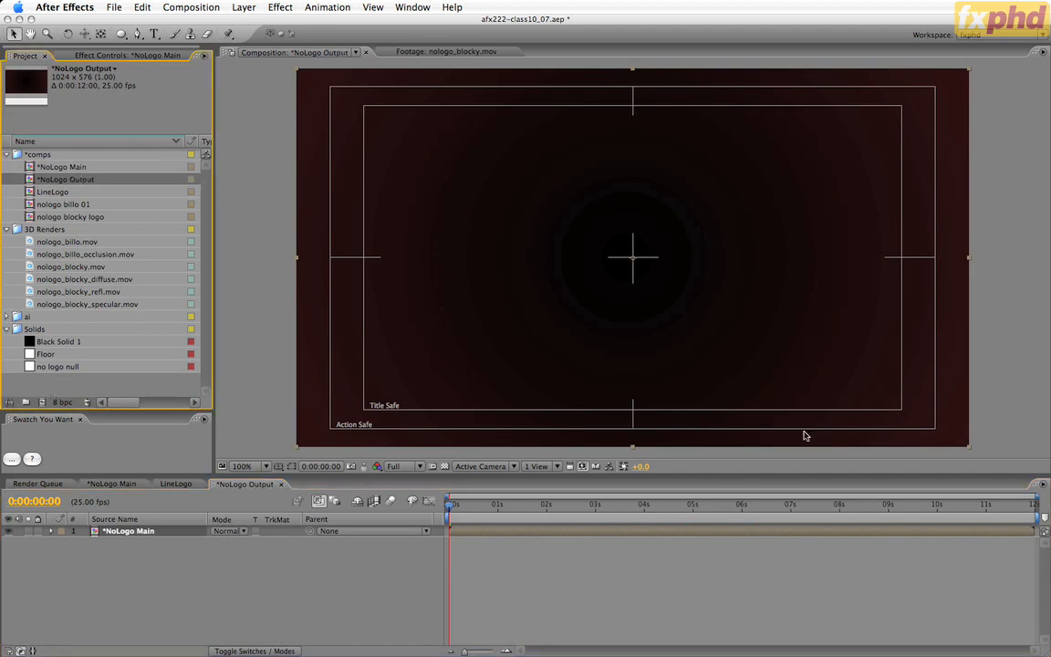
# Apply the 3D Glasses effect to the nested *NoLogo Main layer, using *NoLogo Main as both its left and right view.
pyautogui.moveTo(549, 505); pyautogui.dragTo(730, 503)
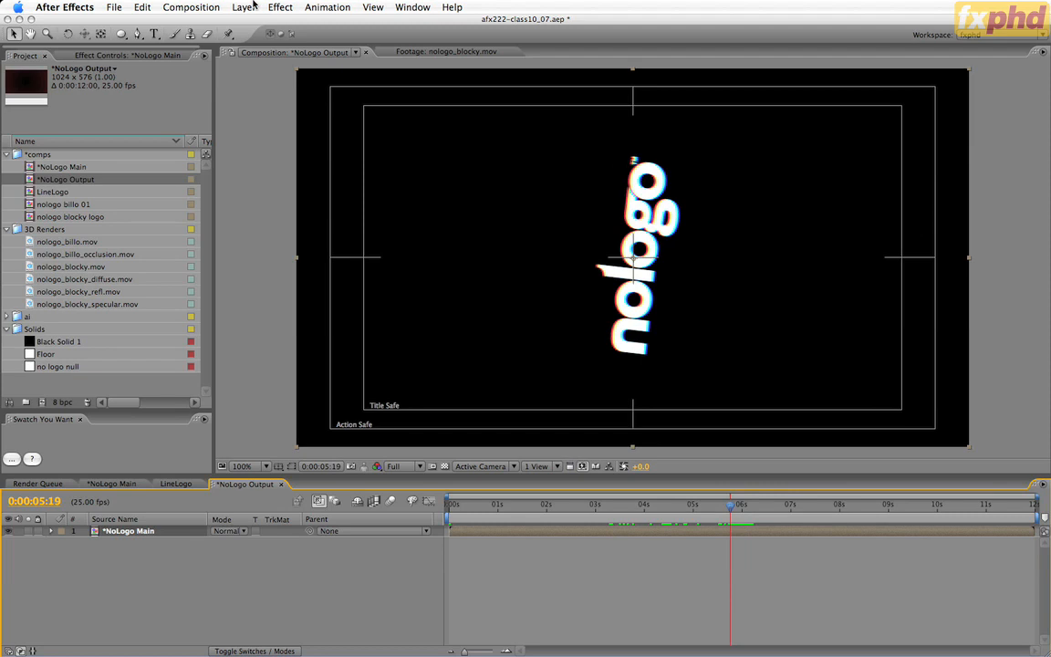
pyautogui.click(280, 7)
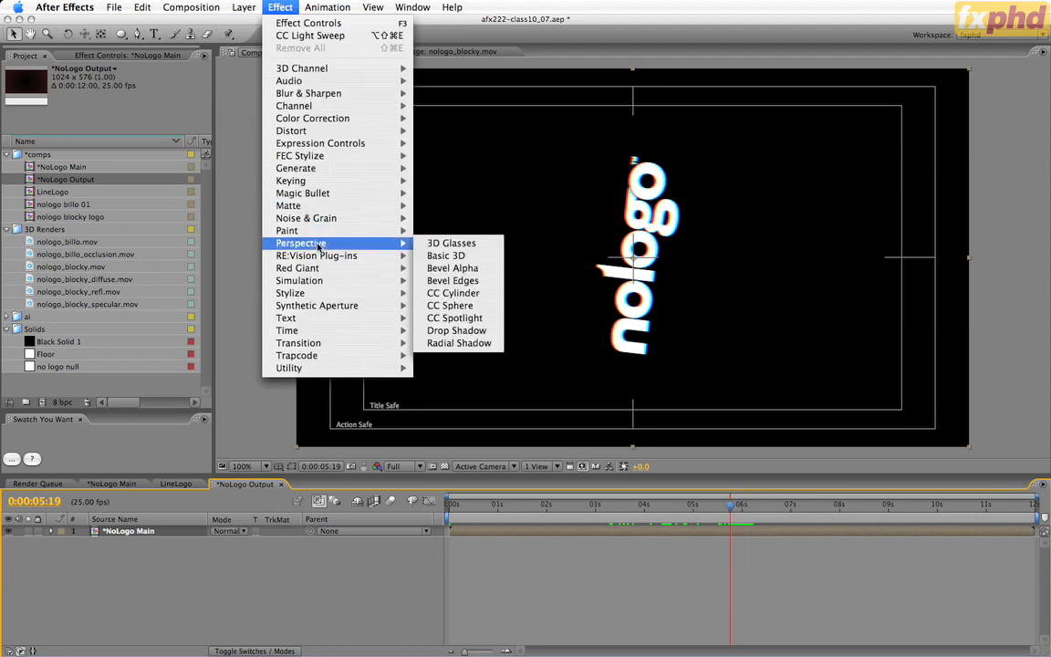
pyautogui.moveTo(404, 250)
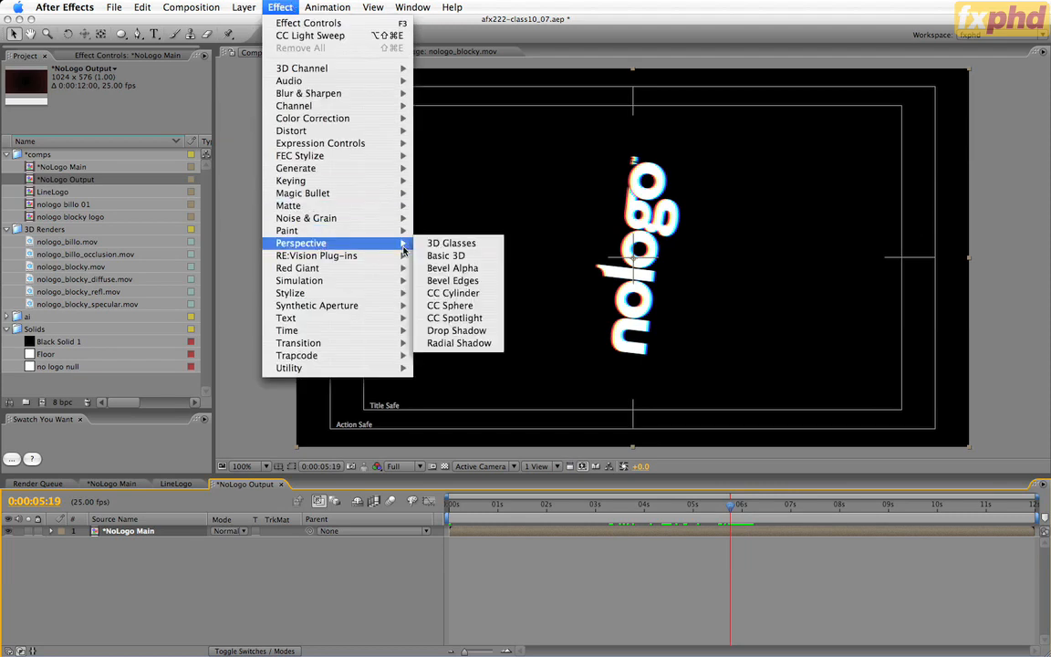
pyautogui.click(481, 244)
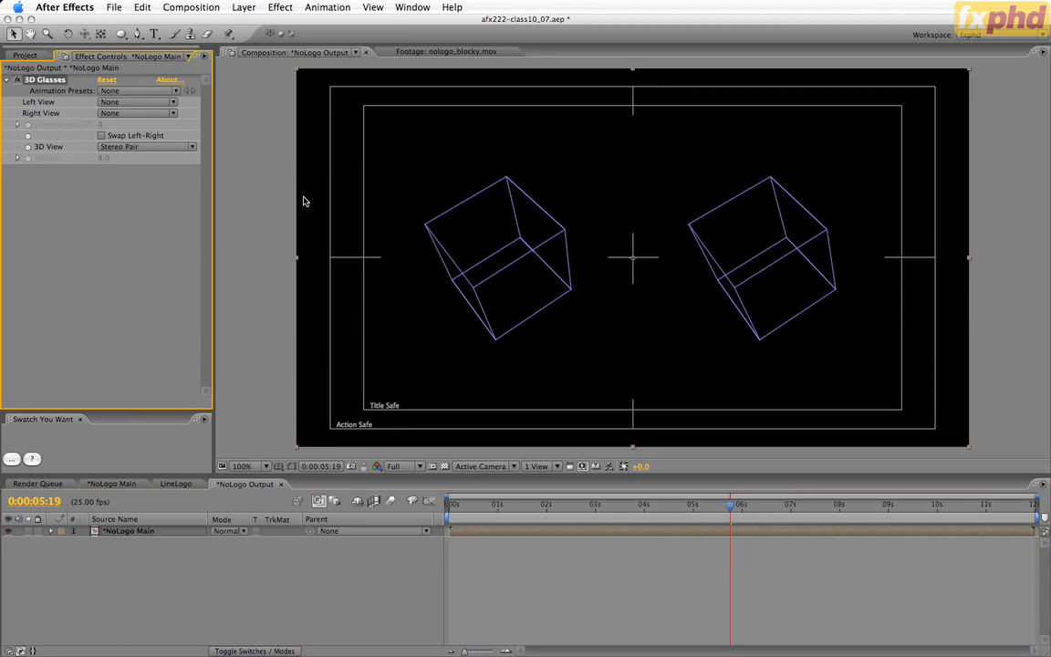
pyautogui.click(132, 101)
pyautogui.click(128, 119)
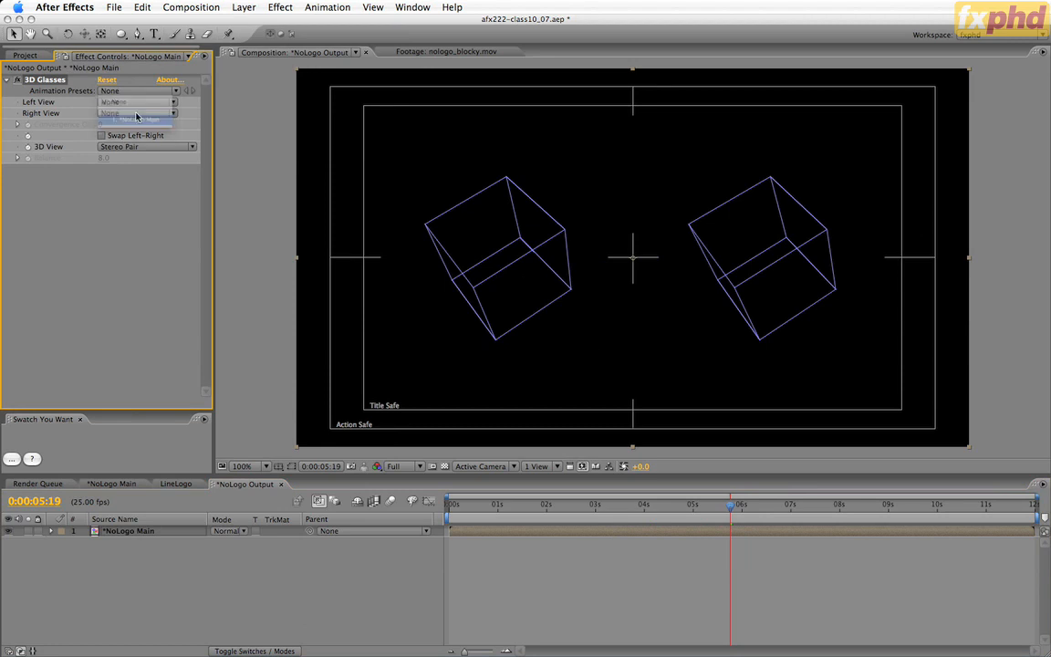
pyautogui.click(136, 114)
pyautogui.click(136, 134)
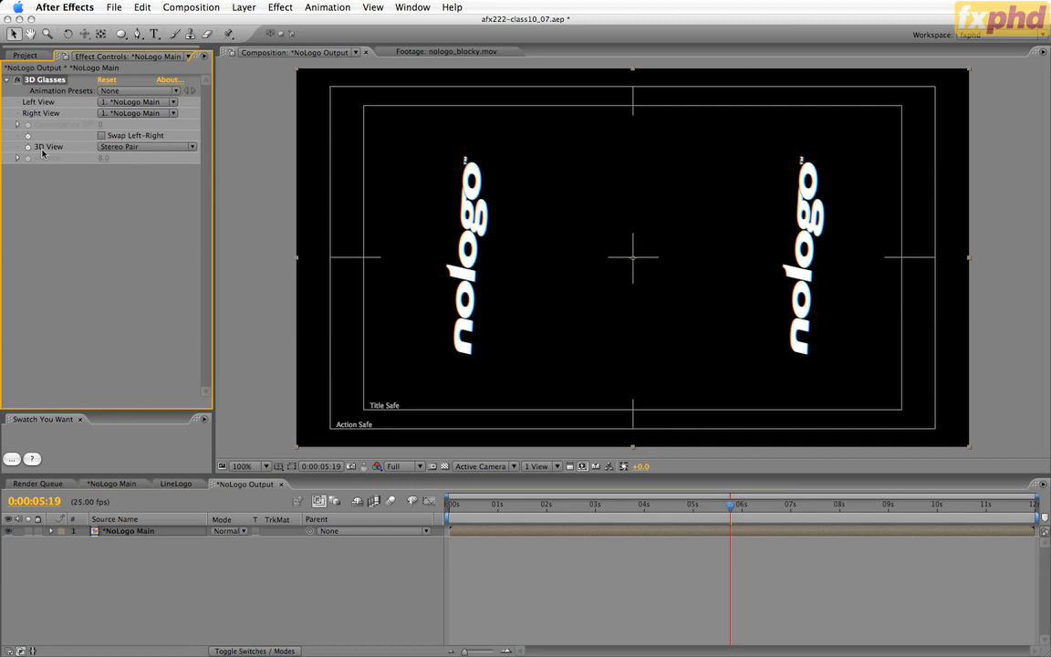
# Try the Red Green LR and Balanced Red Green LR views, and set 3D View to Balanced Colored Red Blue.
pyautogui.click(136, 147)
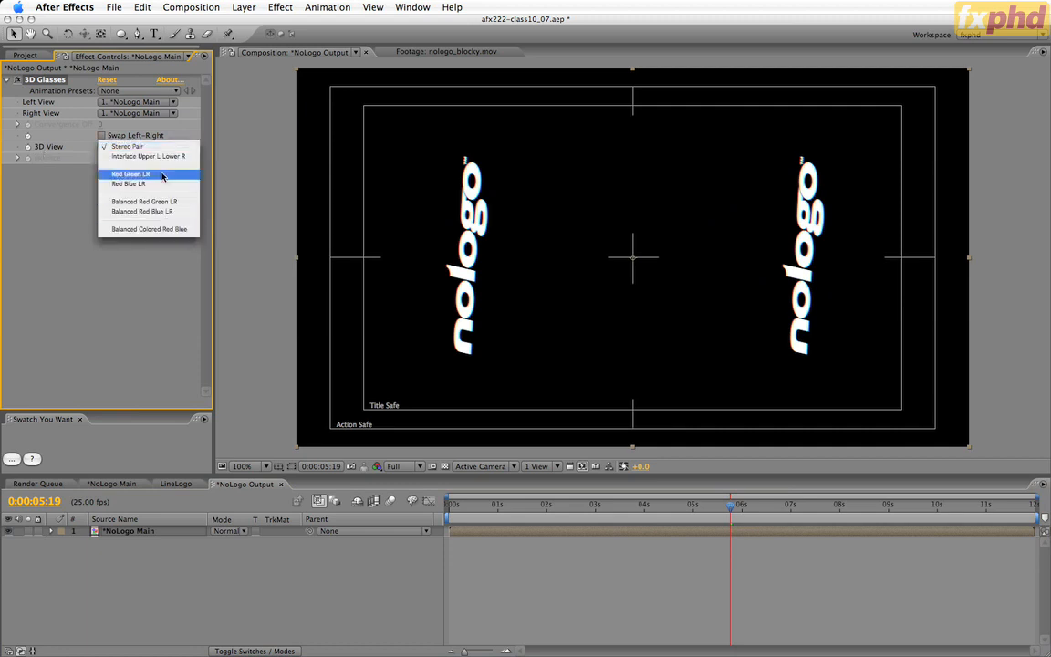
pyautogui.click(160, 174)
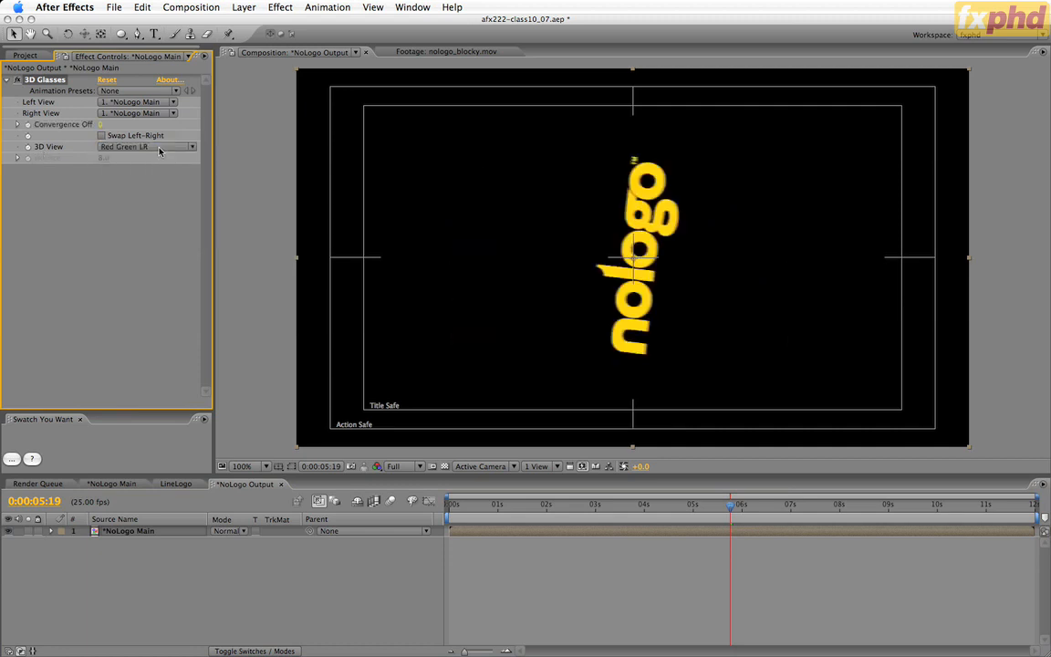
pyautogui.click(159, 148)
pyautogui.click(160, 173)
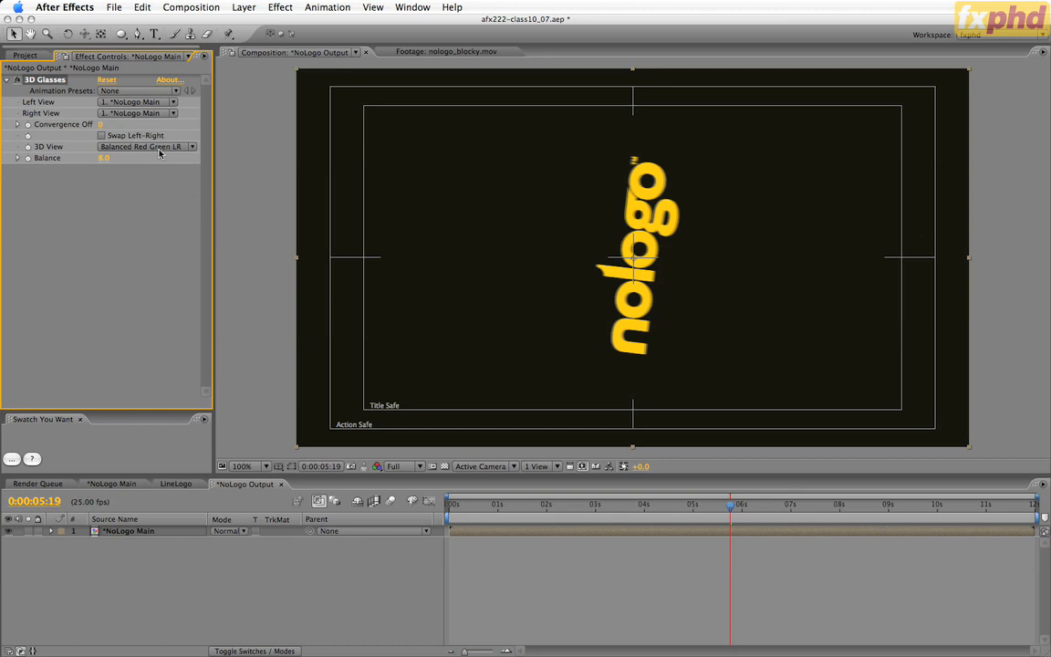
pyautogui.click(160, 148)
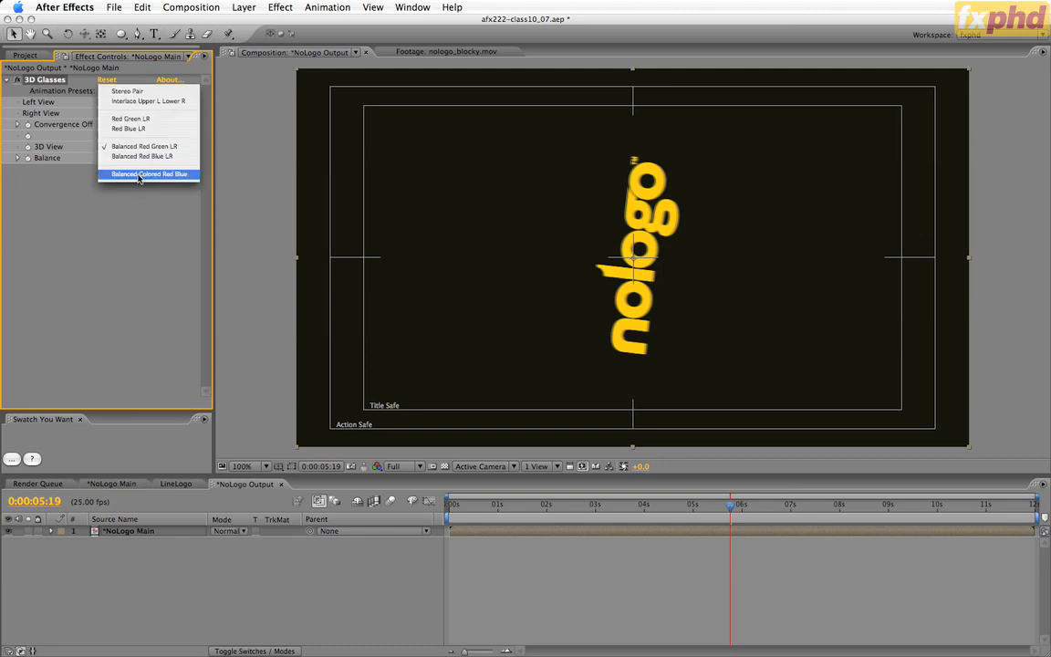
pyautogui.click(139, 174)
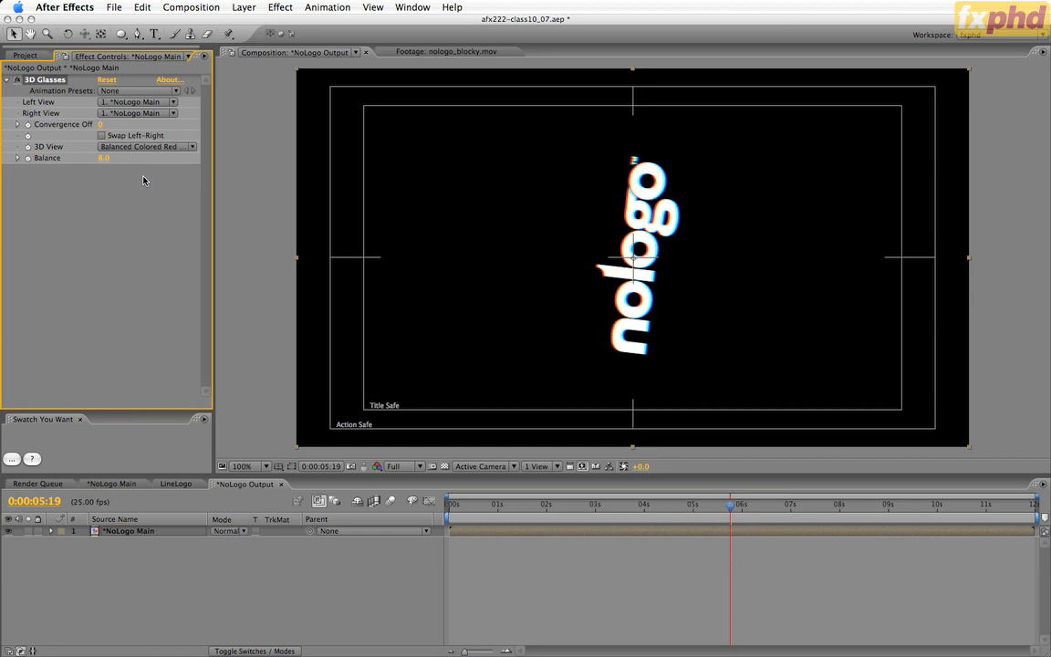
# Try a negative Convergence Offset to separate the red and cyan images, and return it to 0.
pyautogui.moveTo(100, 124); pyautogui.dragTo(69, 126)
pyautogui.rightClick(69, 125)
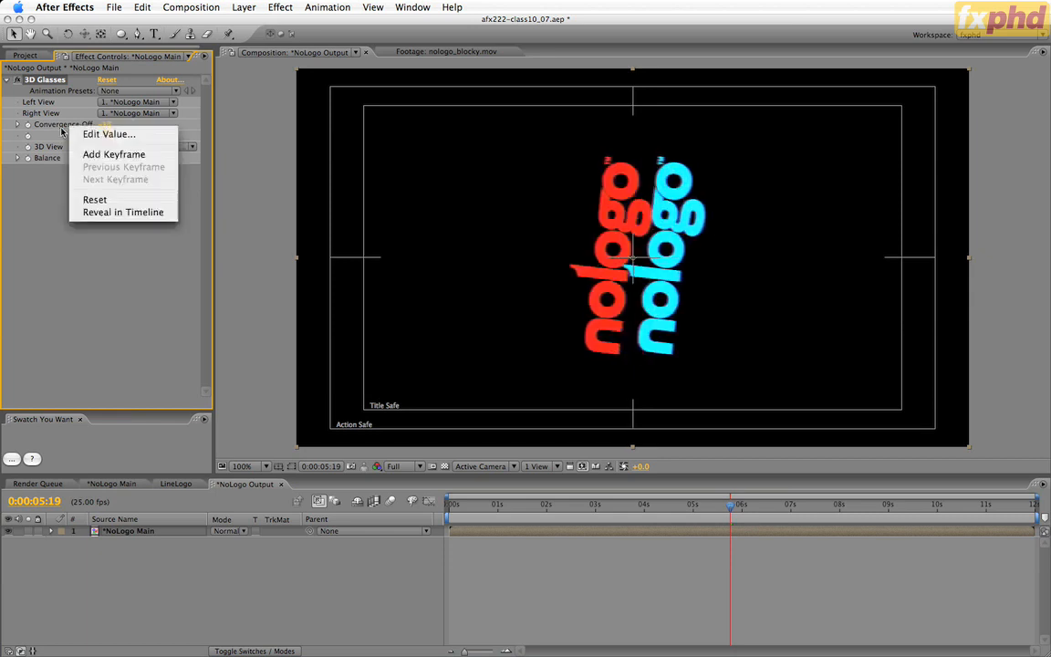
pyautogui.click(61, 127)
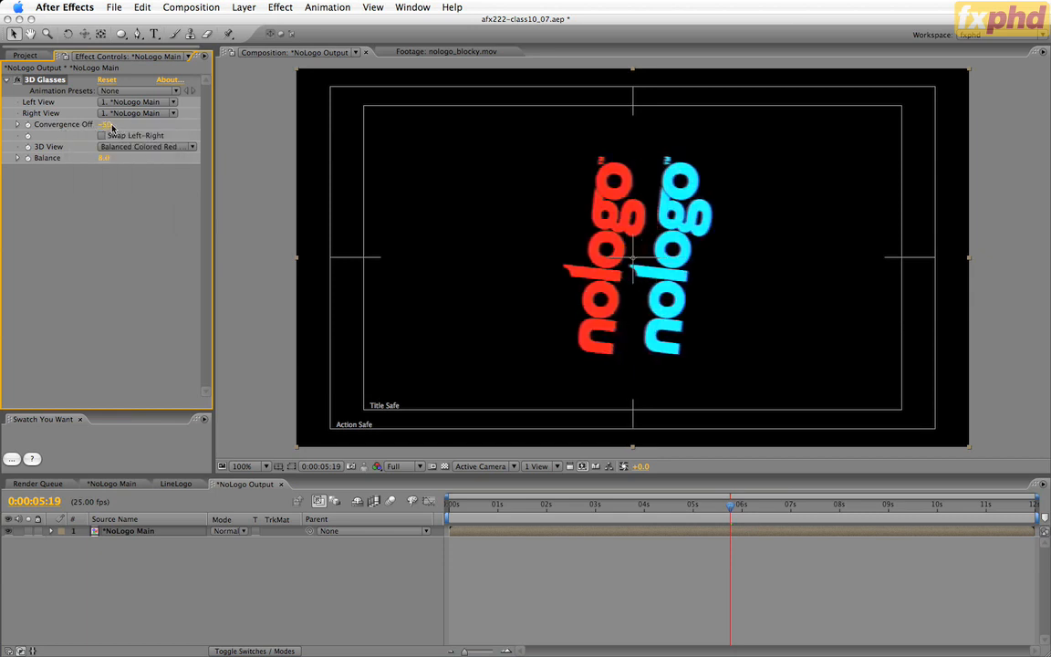
pyautogui.write('0')
pyautogui.press('Return')
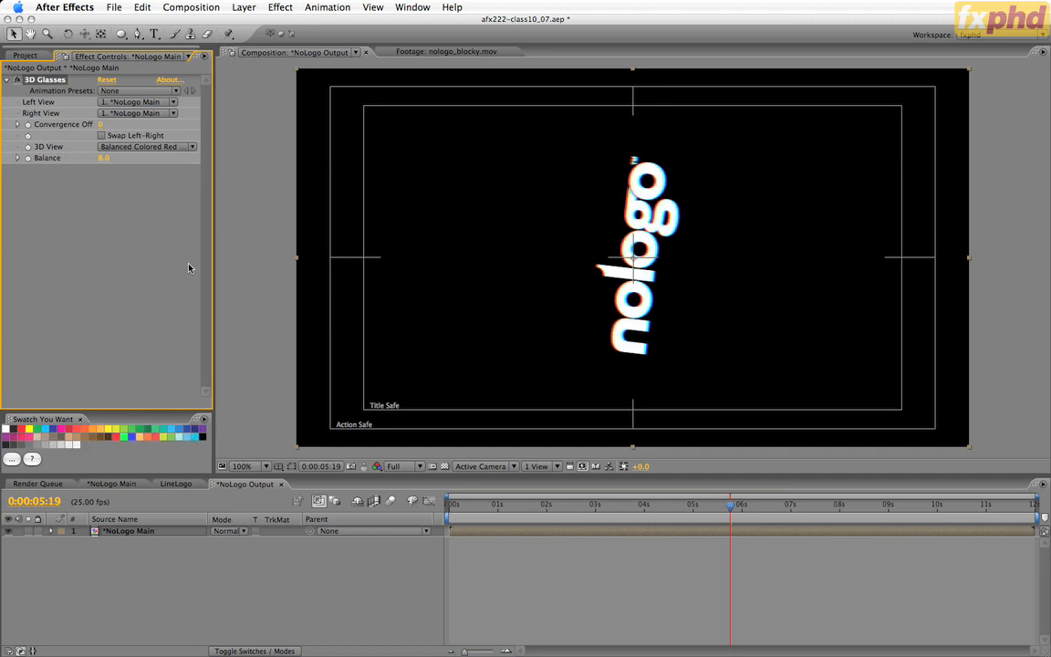
# Keyframe the 3D Glasses Convergence Offset at 0 on 0:00:05:15 and at 30 on 0:00:06:15.
pyautogui.click(726, 508)
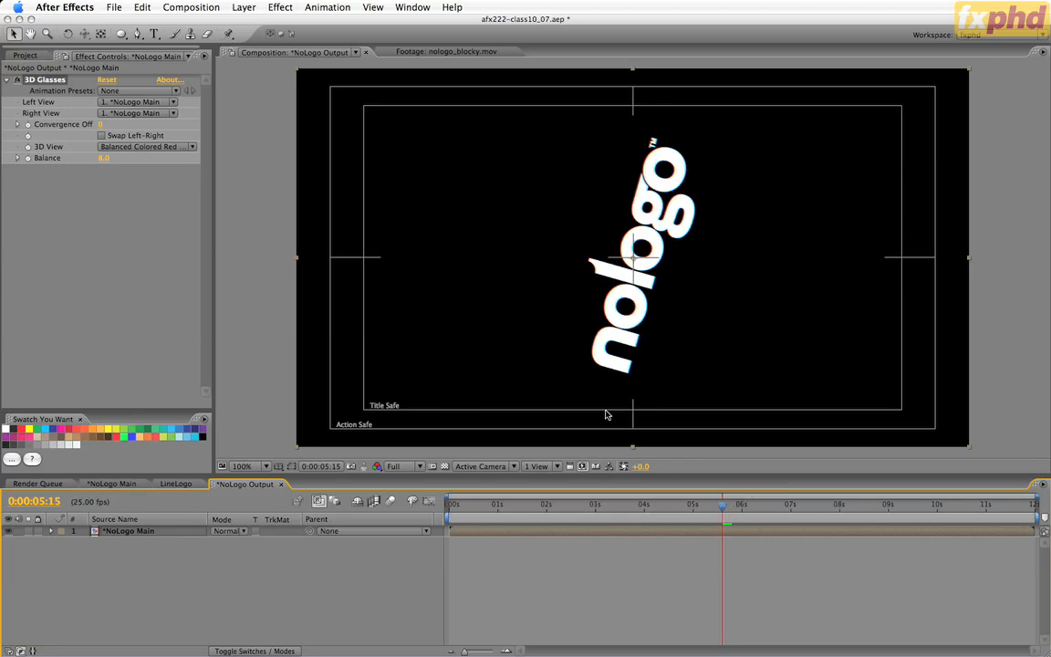
pyautogui.click(28, 129)
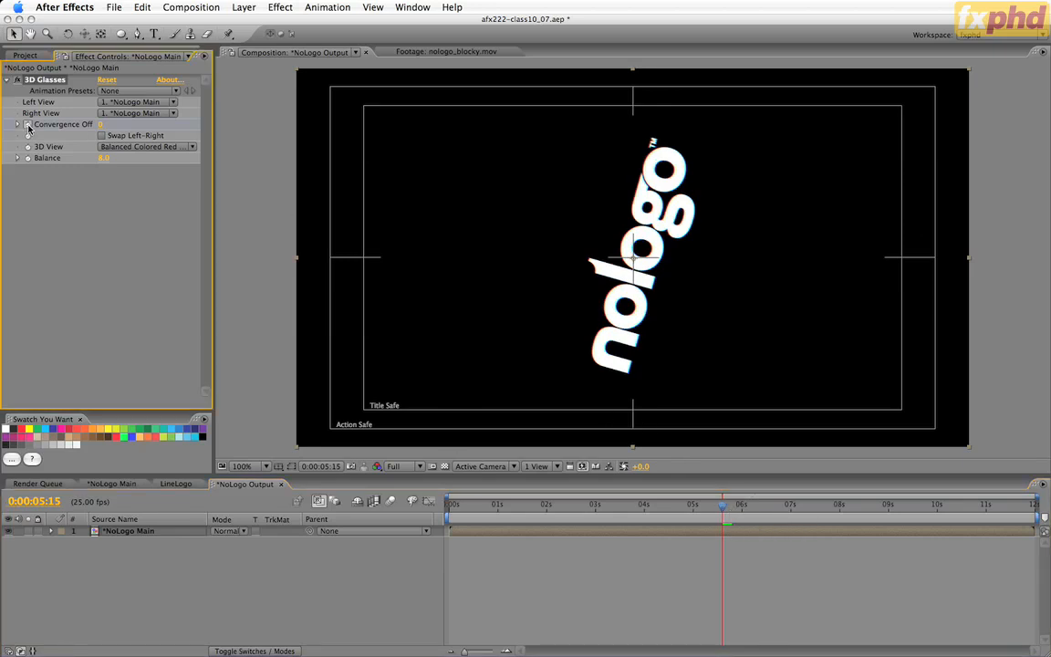
pyautogui.click(29, 126)
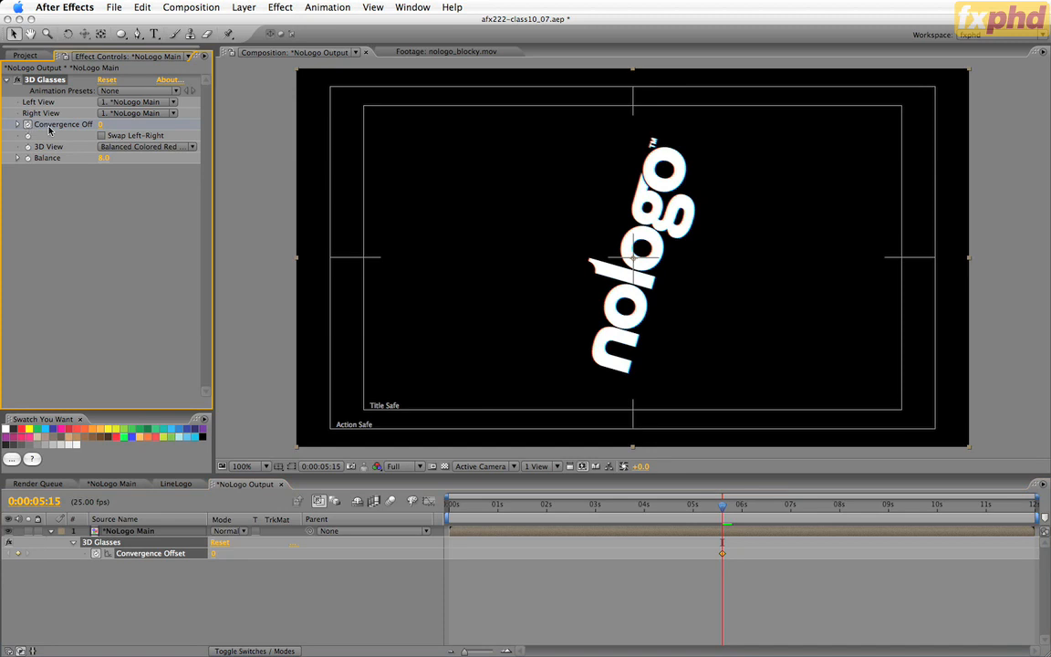
pyautogui.press('space')
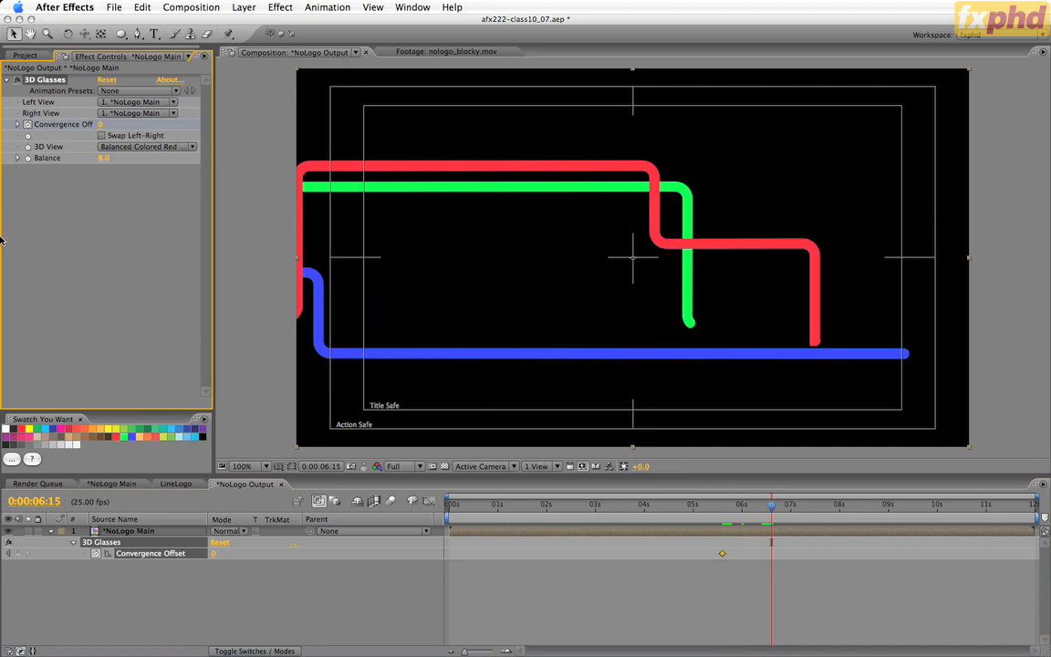
pyautogui.rightClick(215, 552)
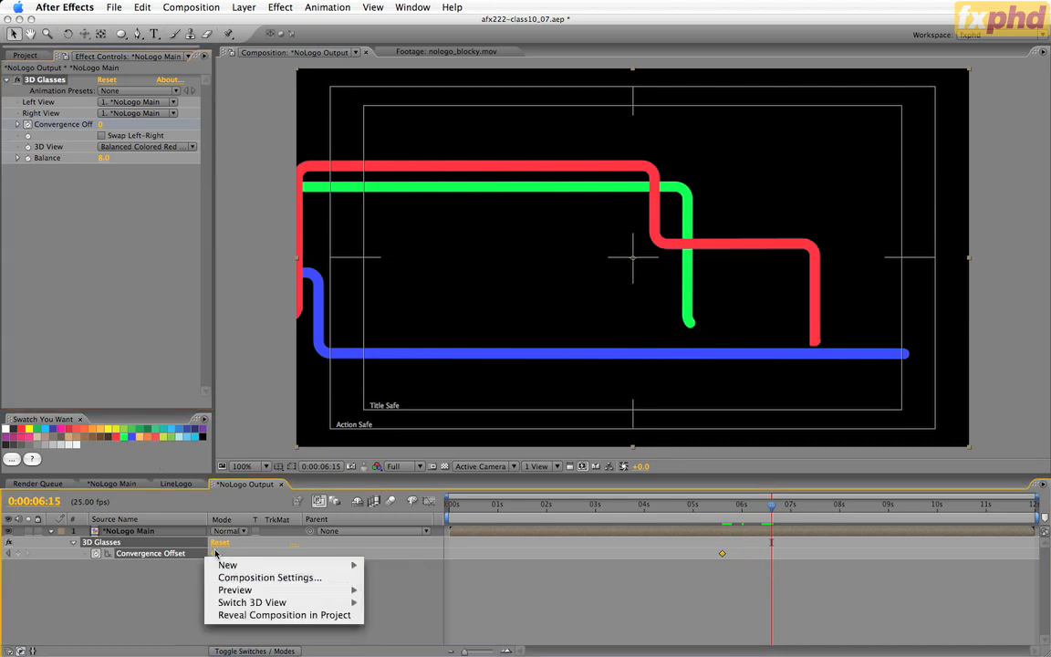
pyautogui.click(215, 553)
pyautogui.press('Return')
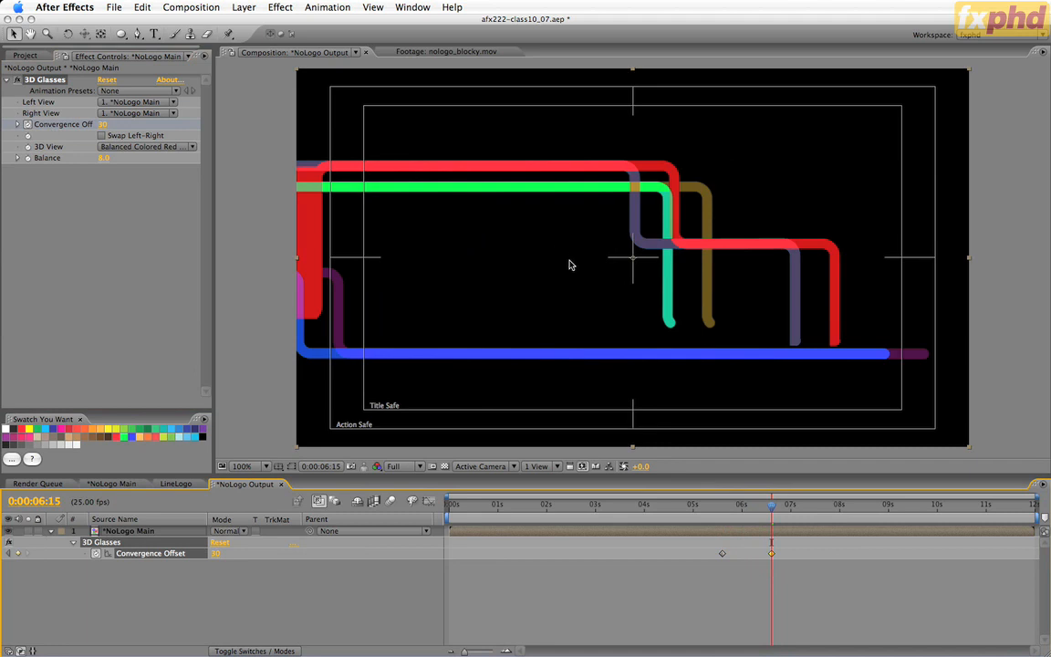
# Add a Convergence Offset keyframe of 0 at 0:00:07:18, where the line-drawn No Logo has formed.
pyautogui.click(777, 506)
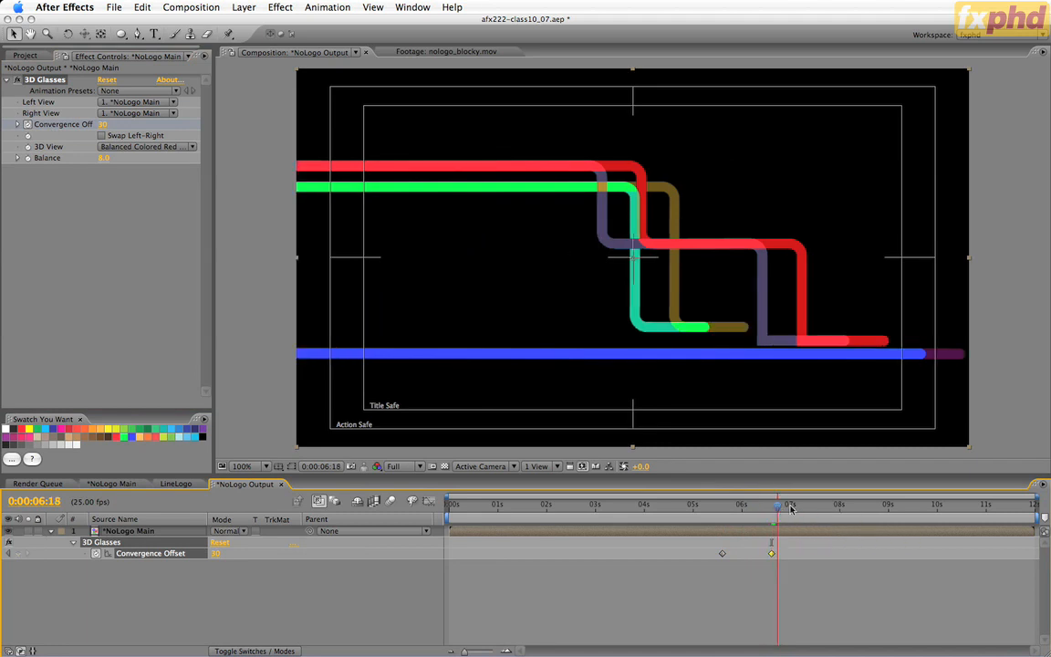
pyautogui.moveTo(790, 509); pyautogui.dragTo(828, 508)
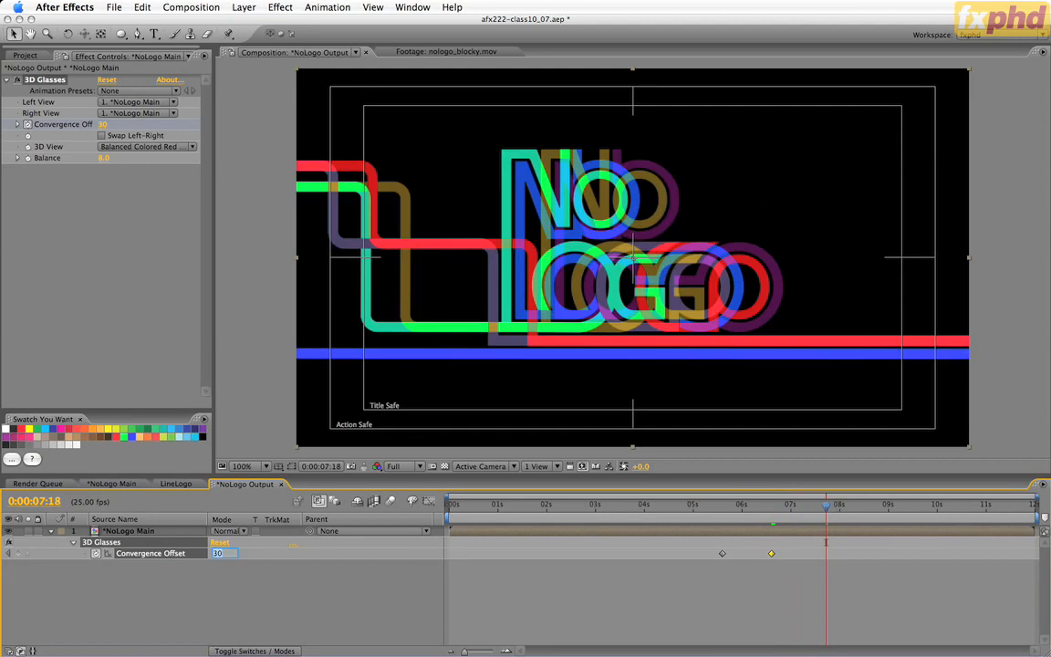
pyautogui.click(215, 555)
pyautogui.write('0')
pyautogui.press('Return')
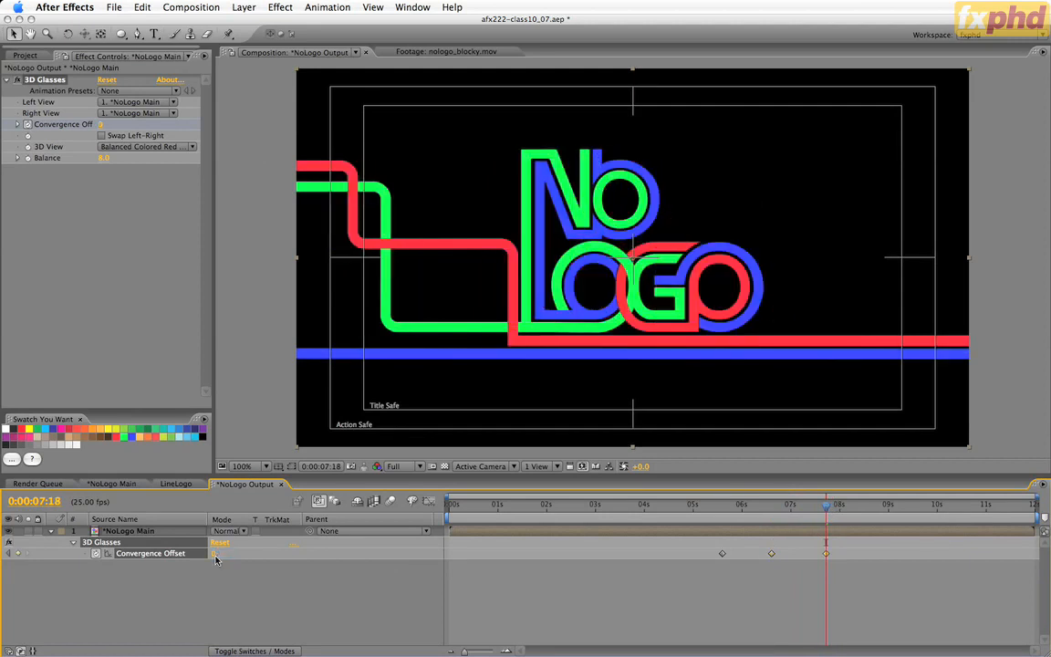
# Apply Easy Ease to all three Convergence Offset keyframes and move the last one slightly before 0:00:07:18.
pyautogui.click(169, 554)
pyautogui.press('F9')
pyautogui.click(716, 605)
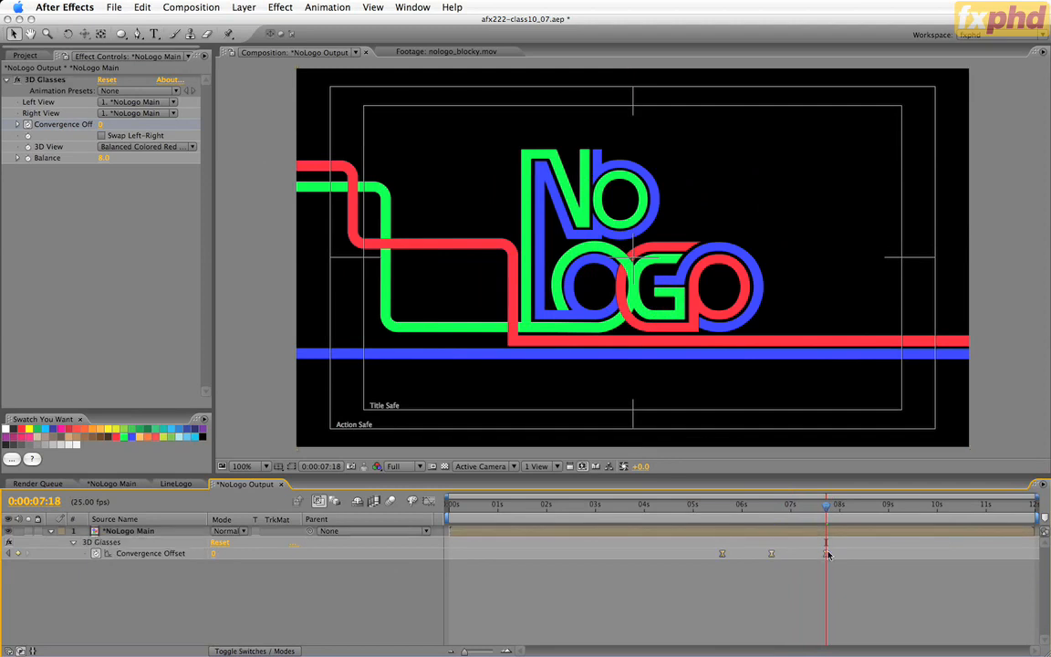
pyautogui.moveTo(826, 553); pyautogui.dragTo(823, 554)
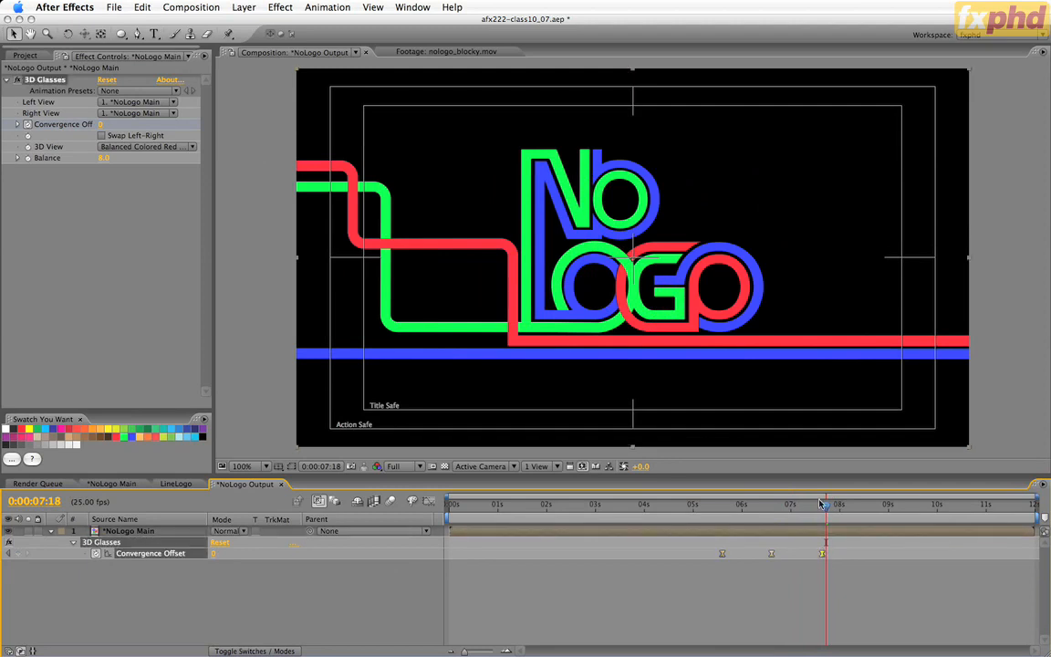
# Preview *NoLogo Output from its start and save the project incrementally as afx222-class10_08.aep.
pyautogui.moveTo(823, 504); pyautogui.dragTo(447, 510)
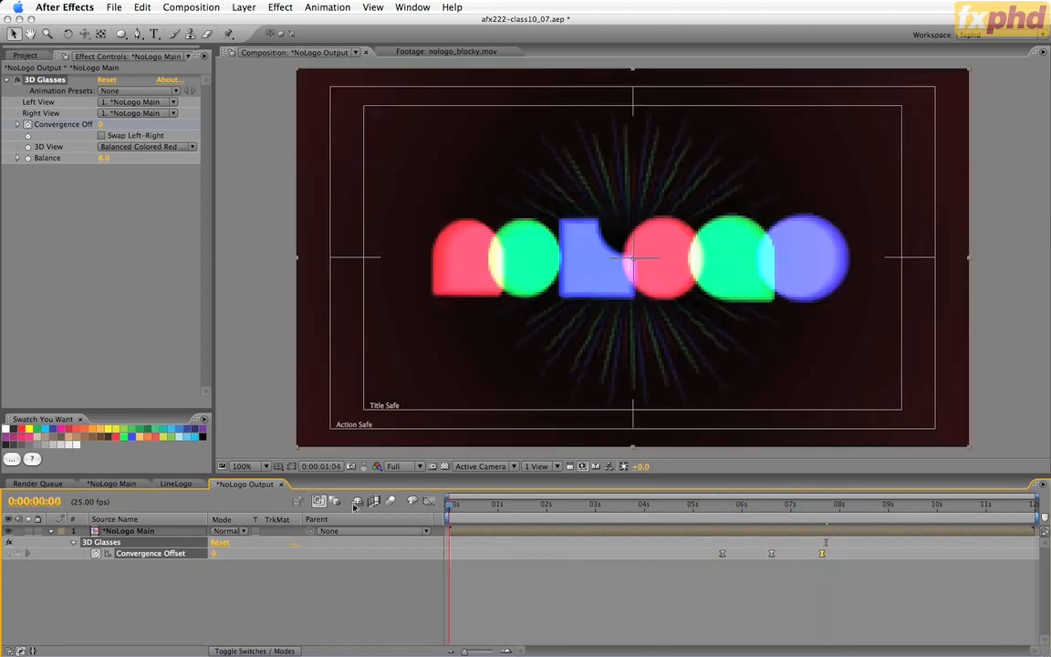
pyautogui.click(51, 531)
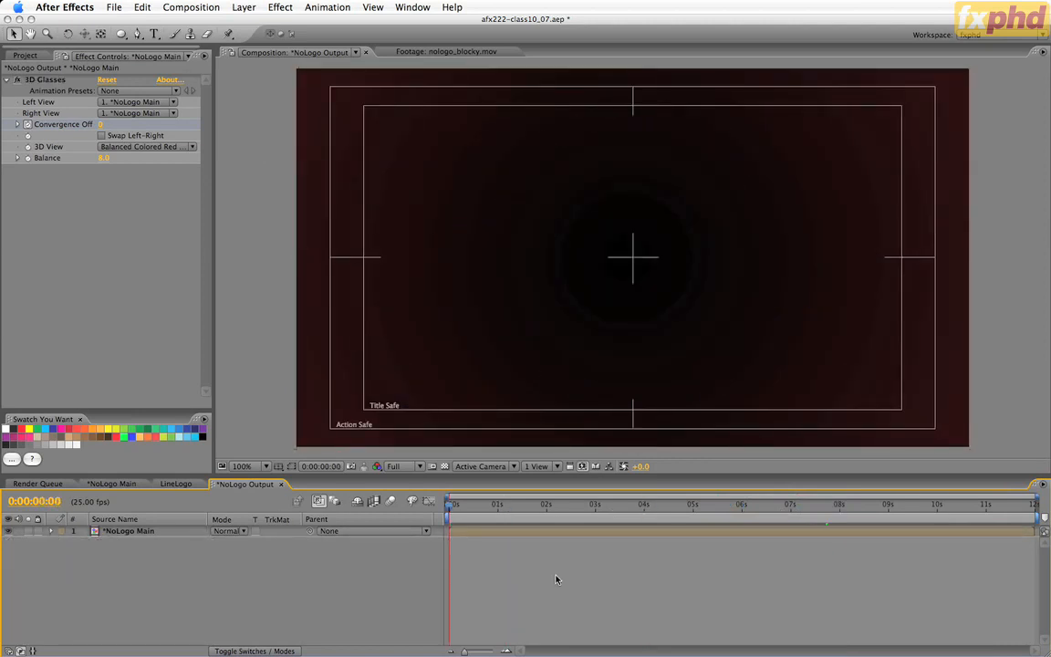
pyautogui.press('super+alt+shift+s')
# Change the *NoLogo Output composition to the PAL D1/DV Widescreen preset, 720 x 576 with a 1.42 pixel aspect ratio.
pyautogui.press('super+k')
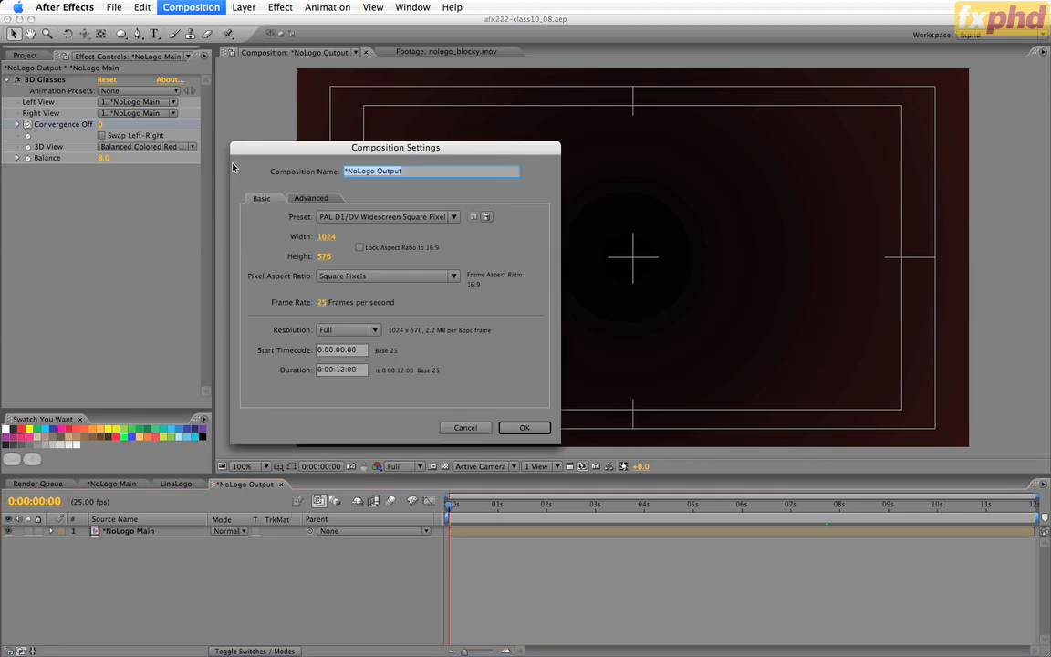
pyautogui.moveTo(260, 143); pyautogui.dragTo(305, 105)
pyautogui.click(469, 179)
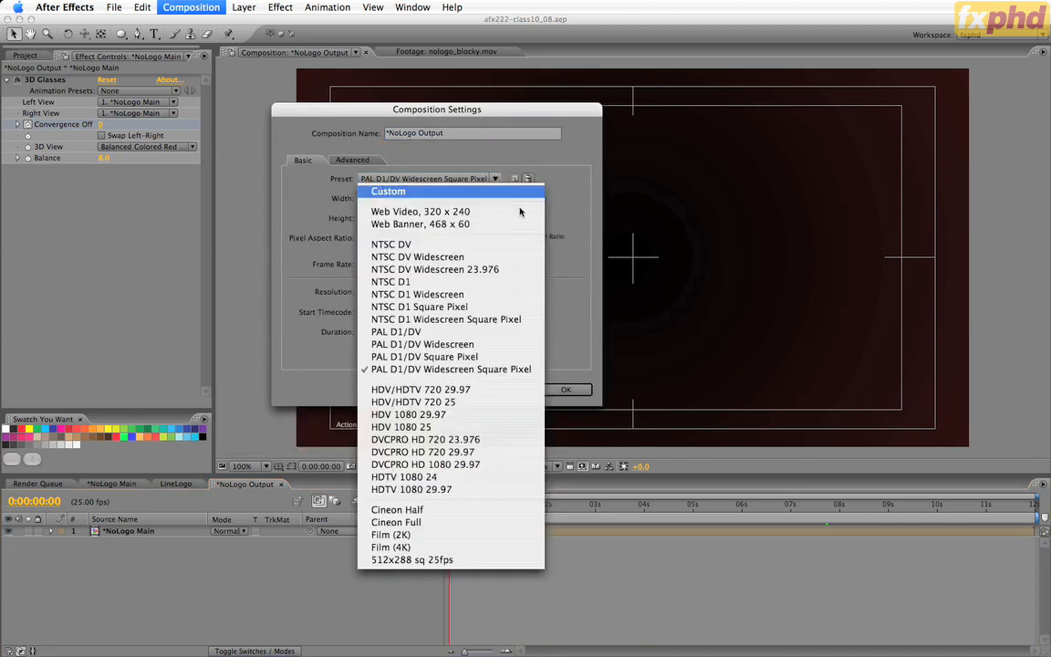
pyautogui.click(470, 345)
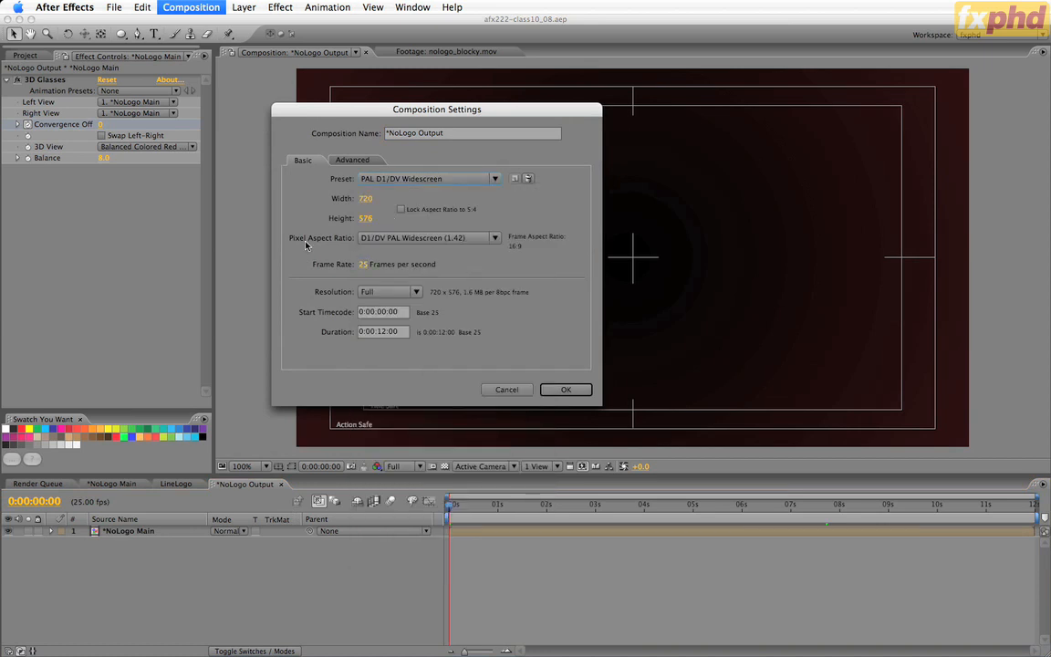
pyautogui.click(572, 394)
pyautogui.click(572, 392)
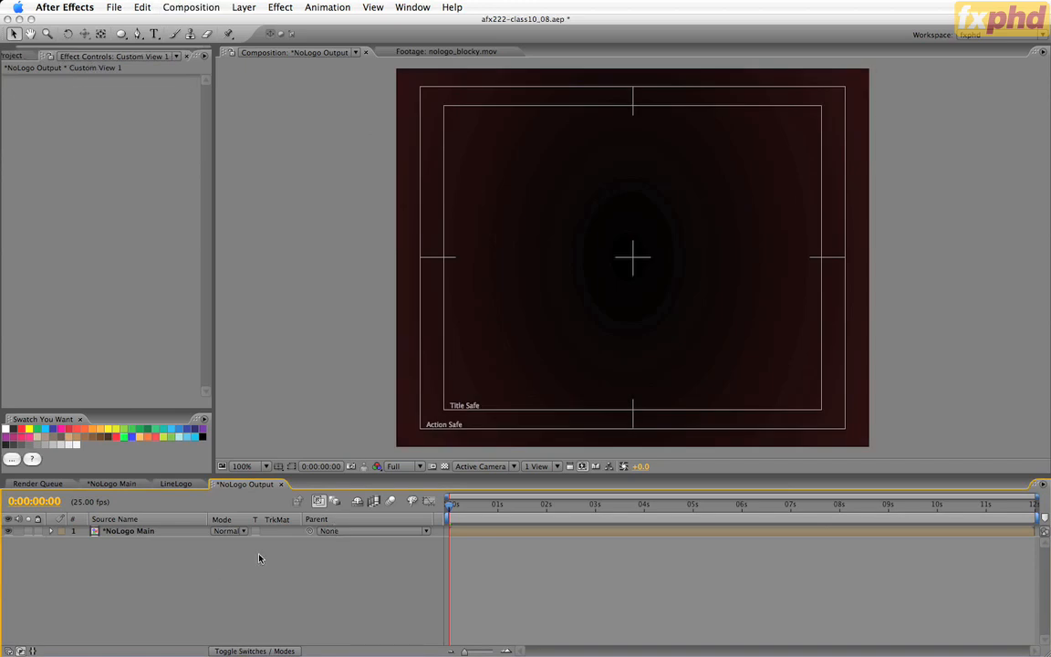
# Go to 0:00:02:24 and add a Box Blur effect to the *NoLogo Main layer.
pyautogui.click(100, 531)
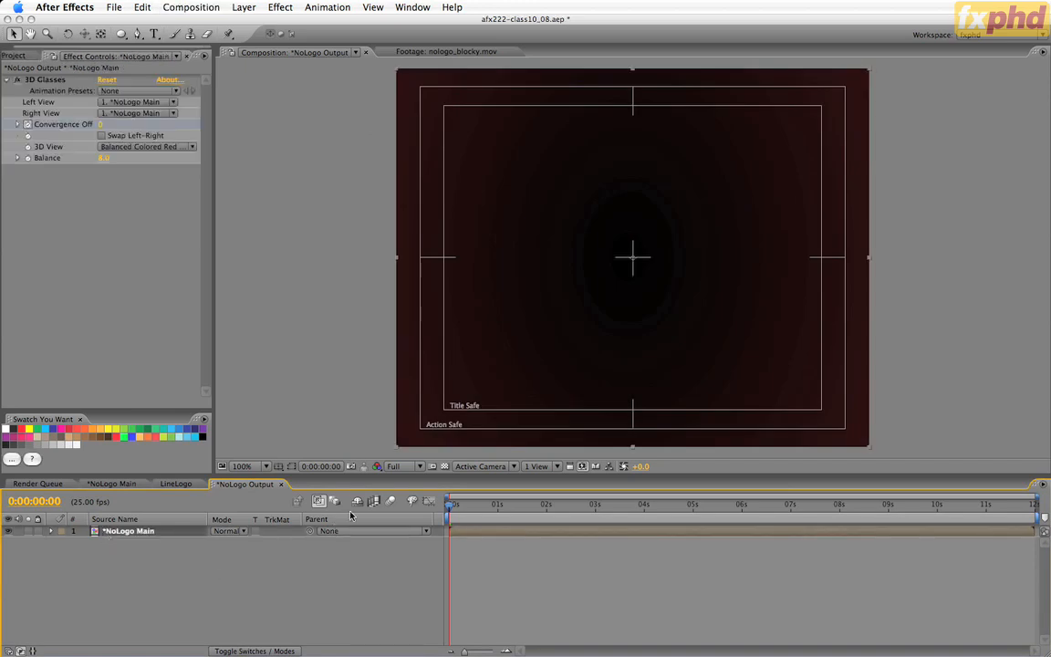
pyautogui.click(594, 506)
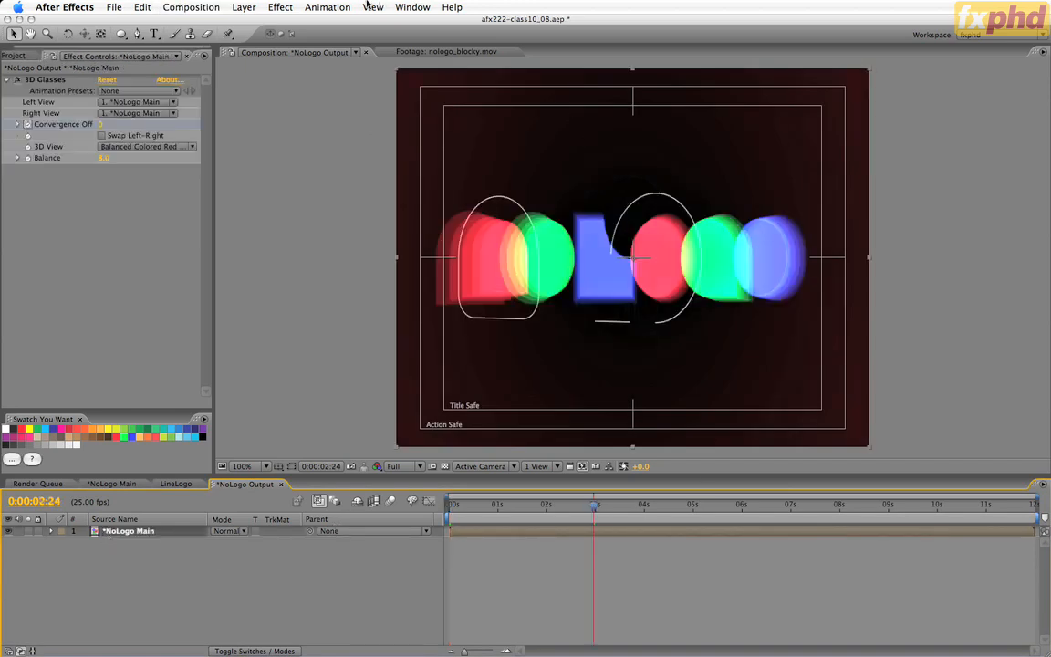
pyautogui.click(278, 7)
pyautogui.moveTo(267, 92)
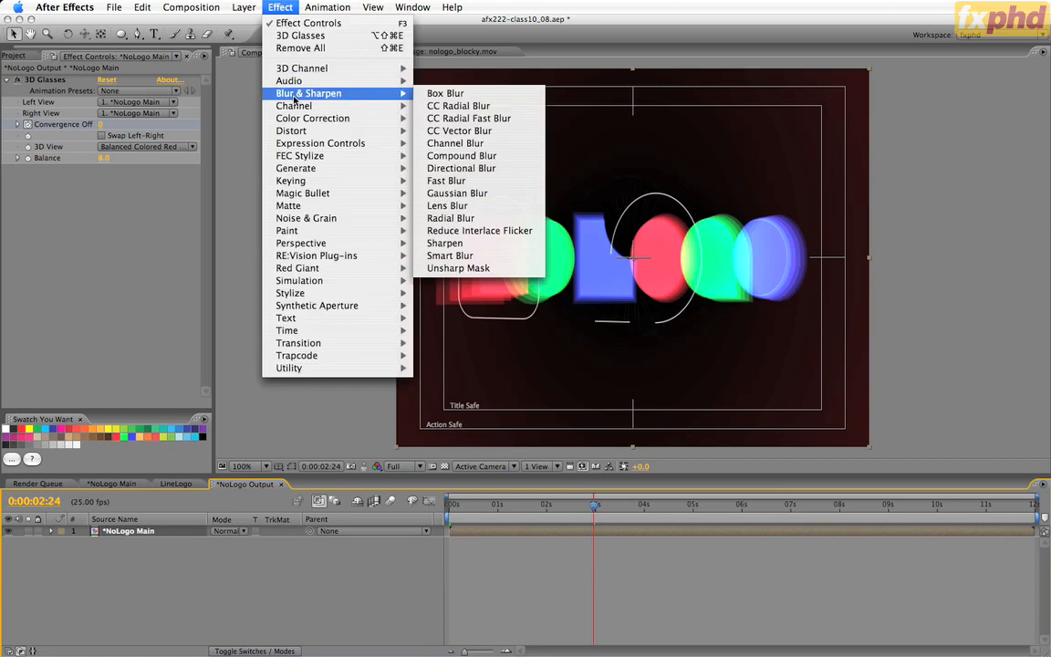
pyautogui.click(445, 93)
# Set Box Blur to vertical with radius 0.5, 2 iterations and Repeat Edge Pixels on, and collapse both effects' settings.
pyautogui.click(123, 213)
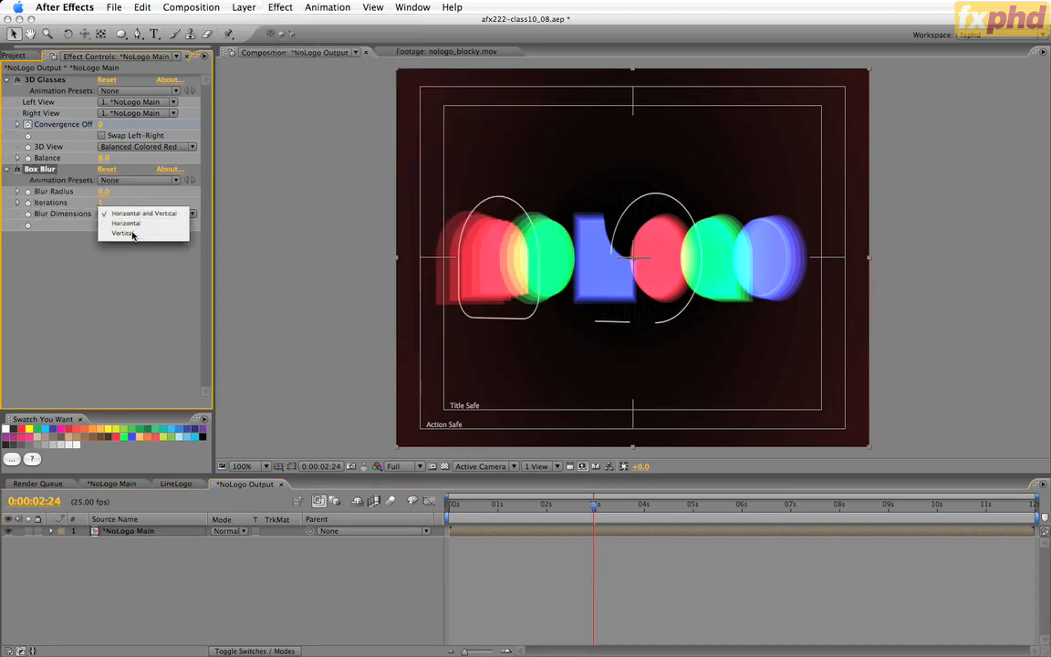
pyautogui.click(133, 233)
pyautogui.click(103, 191)
pyautogui.write('1.')
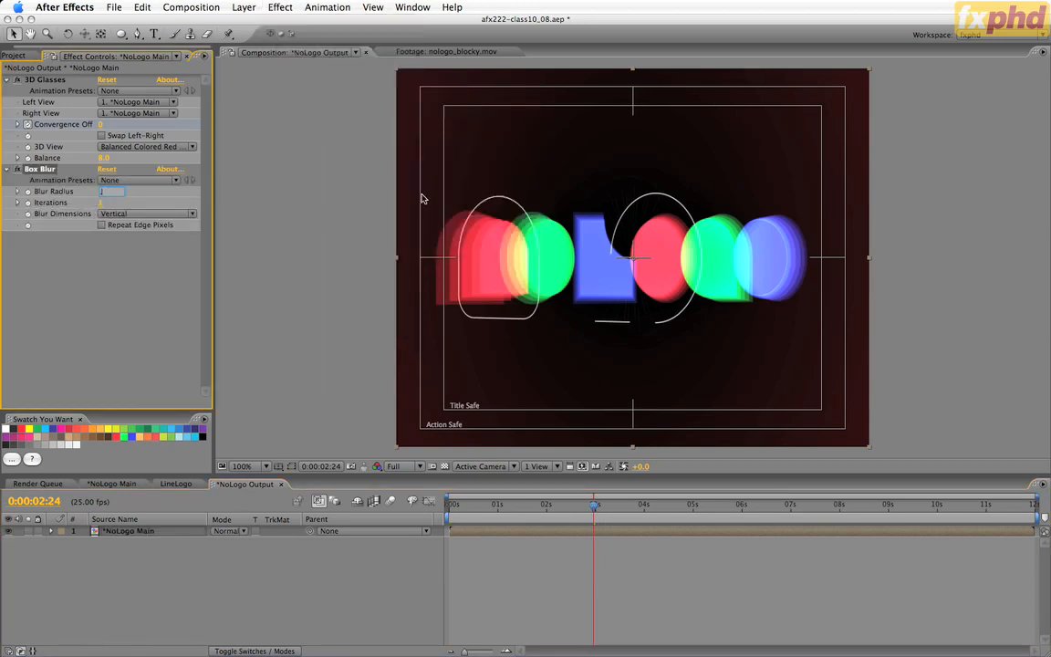
pyautogui.write('5')
pyautogui.press('Return')
pyautogui.click(102, 225)
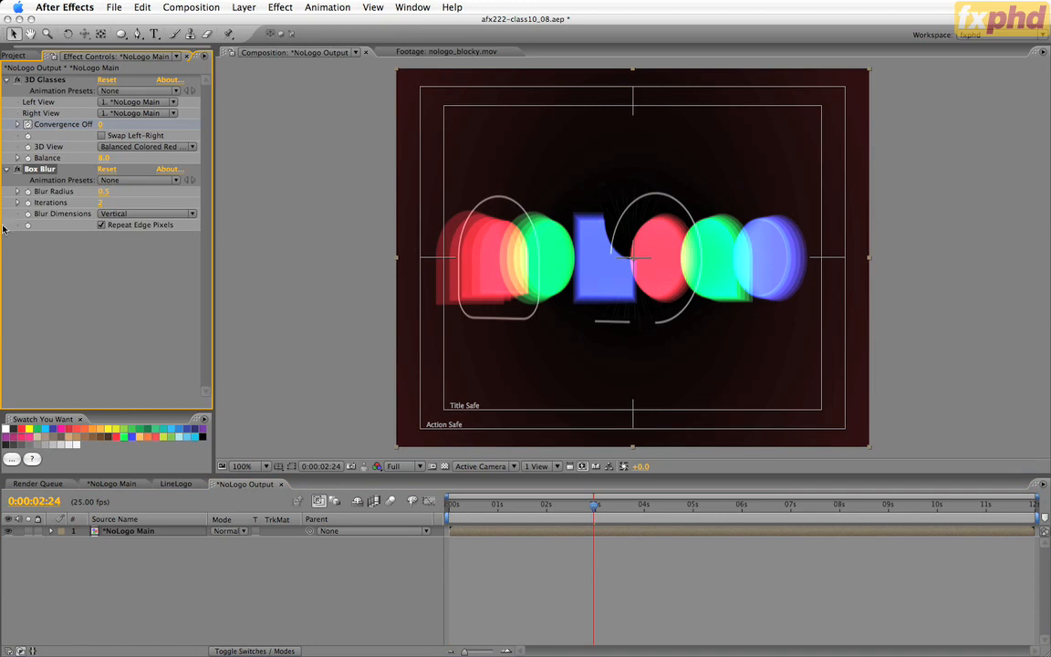
pyautogui.click(6, 79)
pyautogui.click(7, 91)
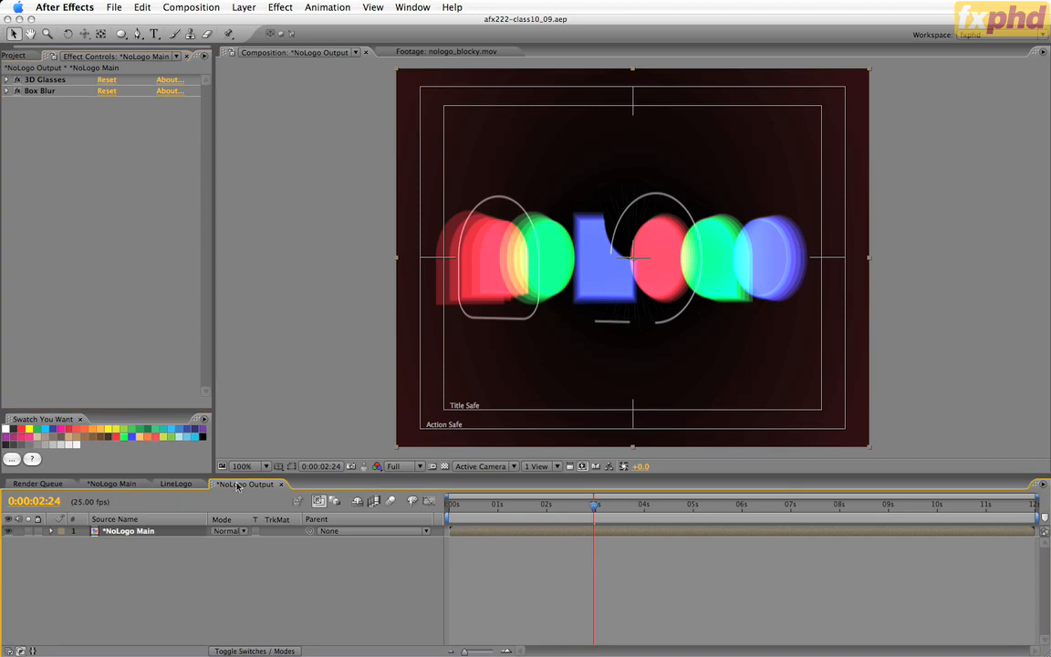
# Add SA Color Finesse 2 to the *NoLogo Main layer, widen the effect controls and open the effect's full interface.
pyautogui.click(293, 5)
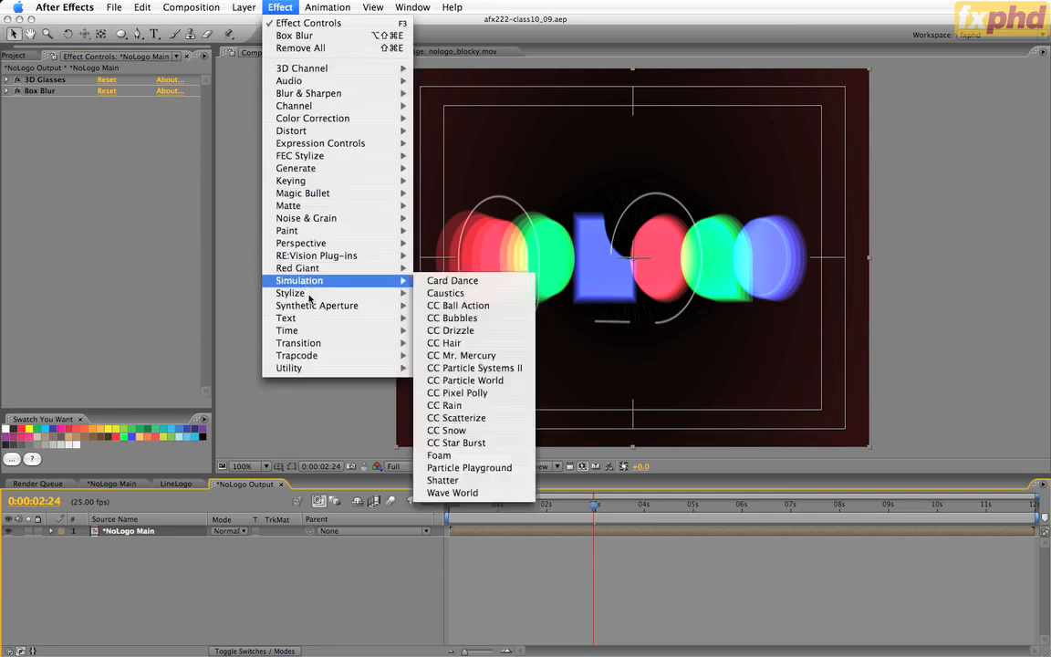
pyautogui.moveTo(310, 310)
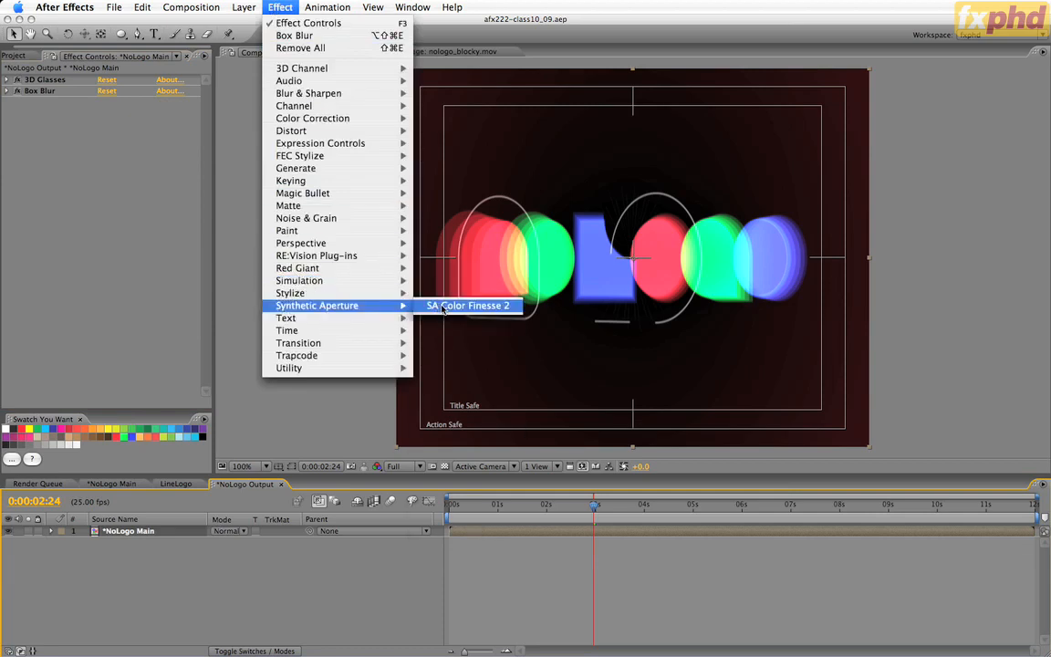
pyautogui.click(443, 309)
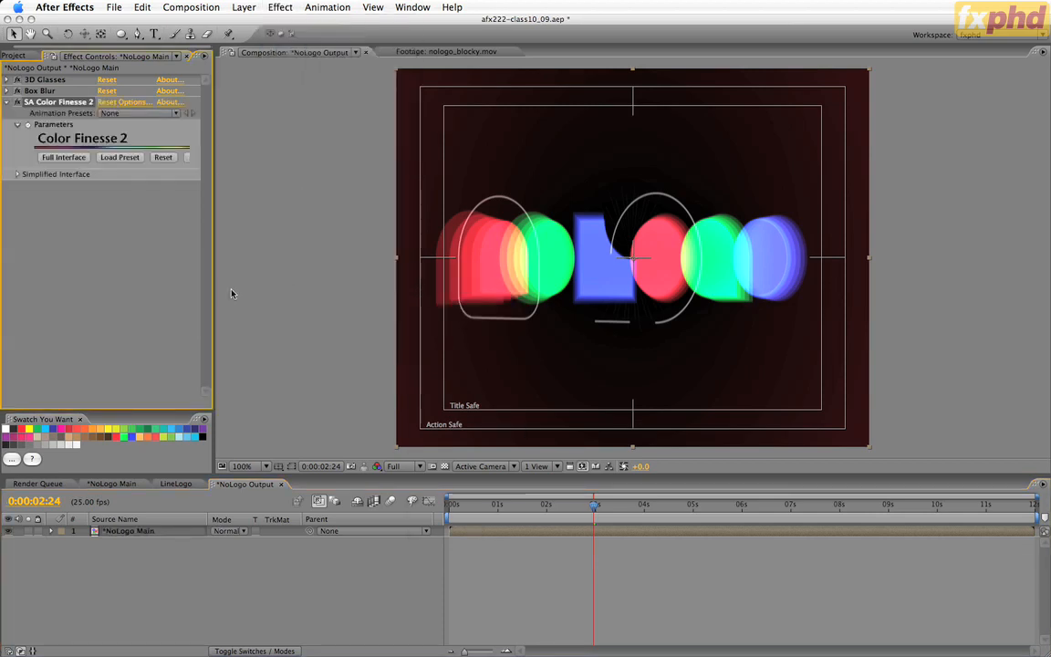
pyautogui.moveTo(216, 291); pyautogui.dragTo(299, 290)
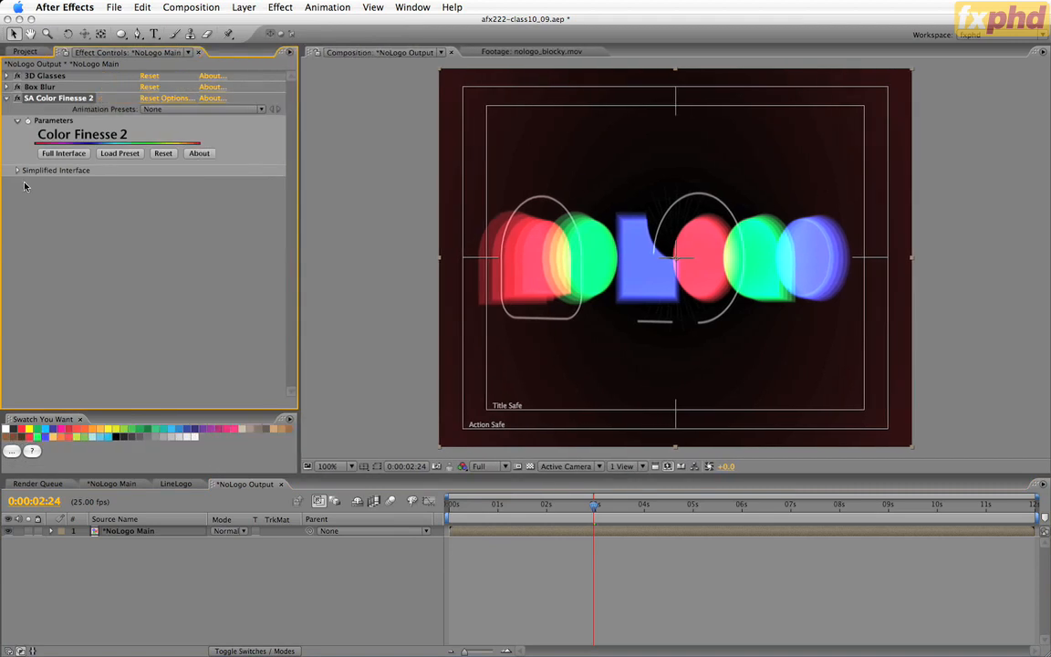
pyautogui.click(16, 170)
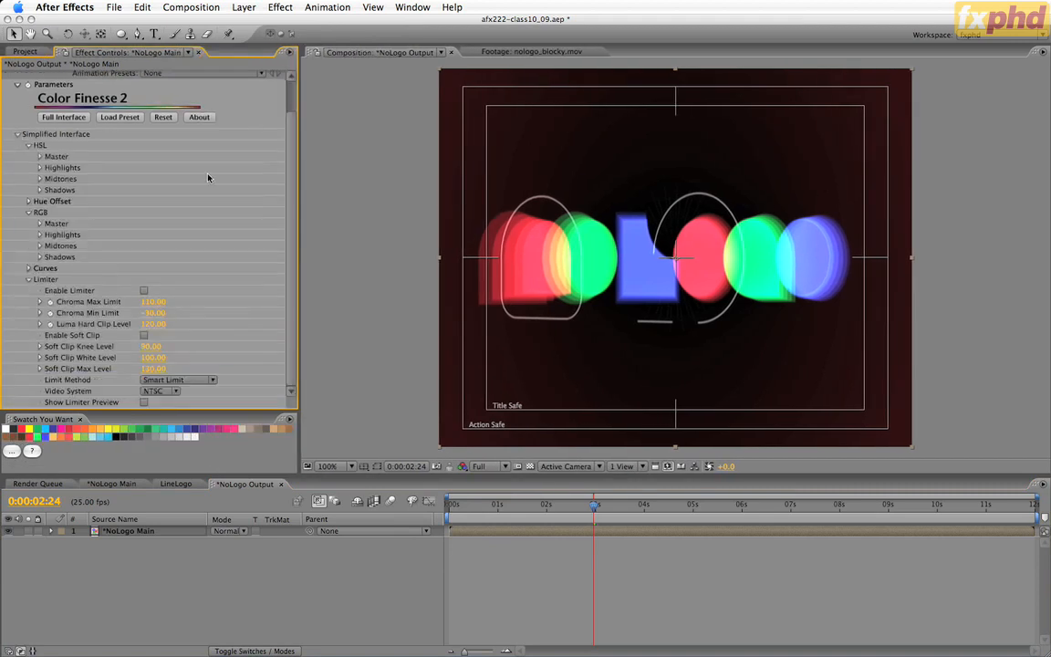
pyautogui.scroll(2, 202, 326)
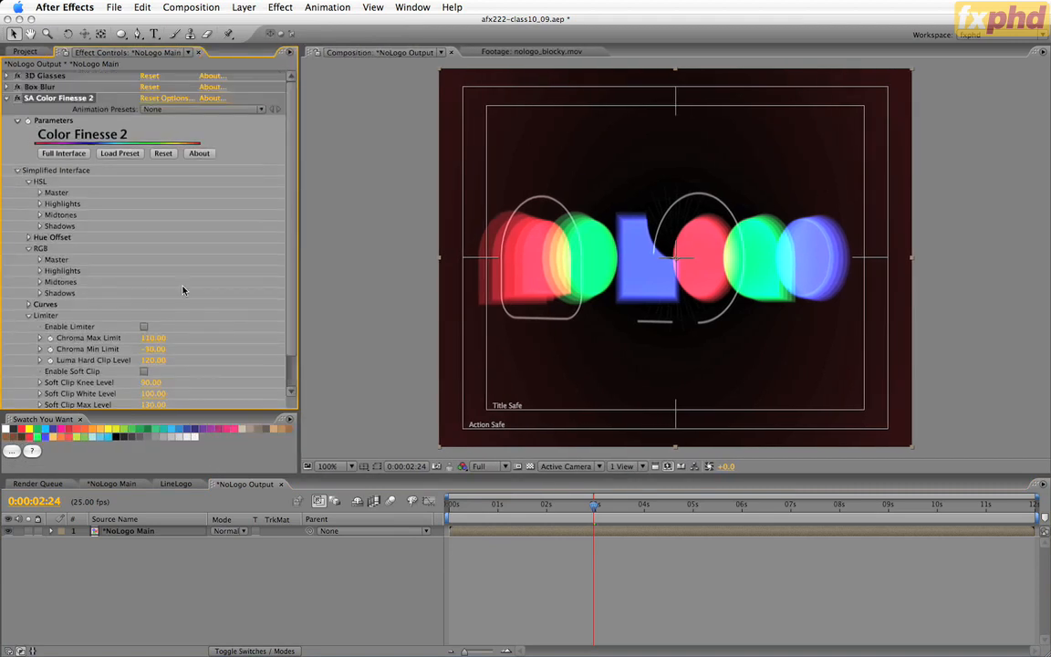
pyautogui.click(17, 170)
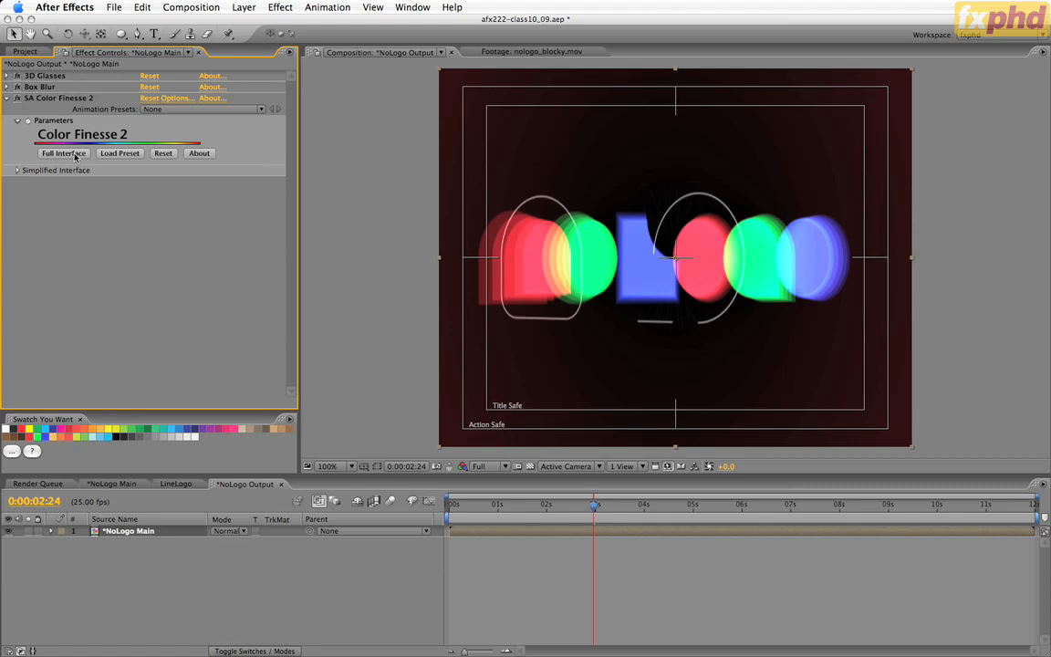
pyautogui.click(76, 155)
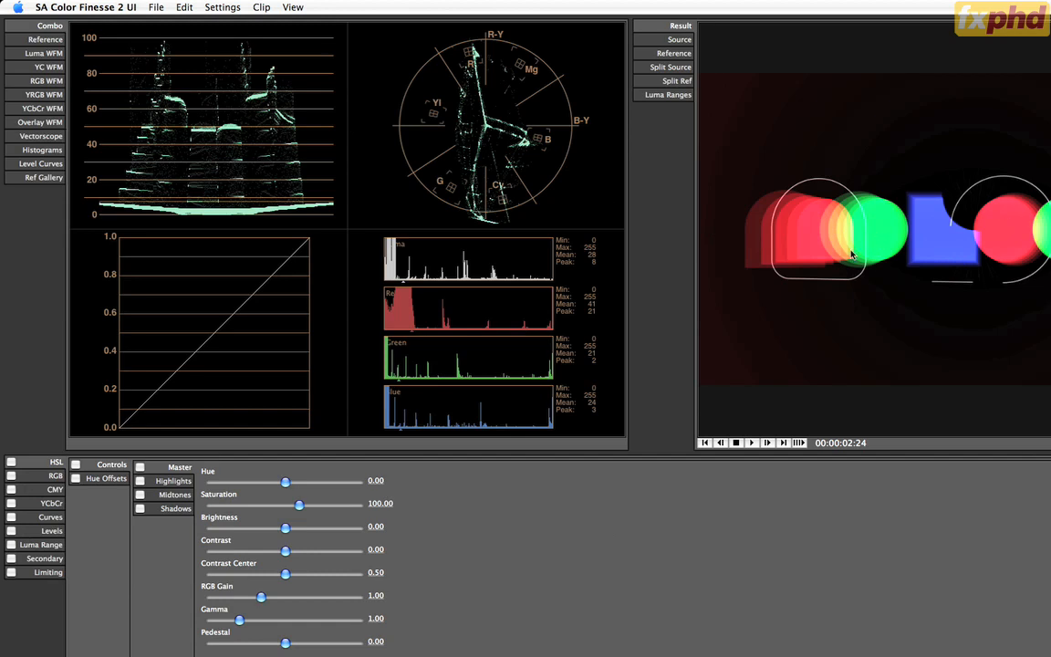
# Show only the Vectorscope and examine the colour levels at several frames, ending at 00:00:05:11.
pyautogui.press('space')
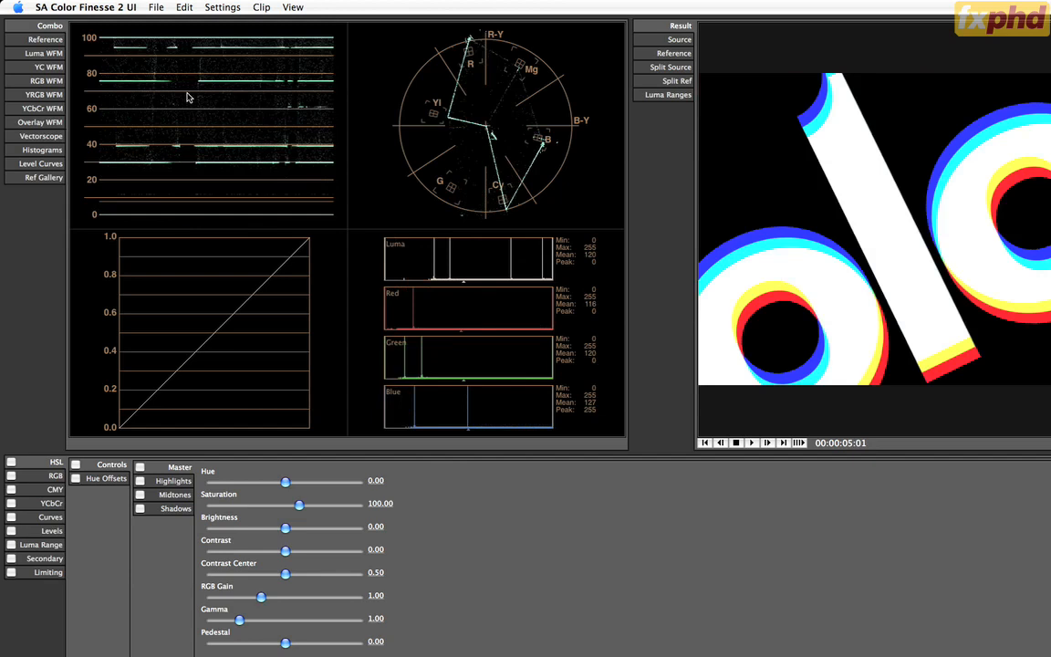
pyautogui.click(41, 137)
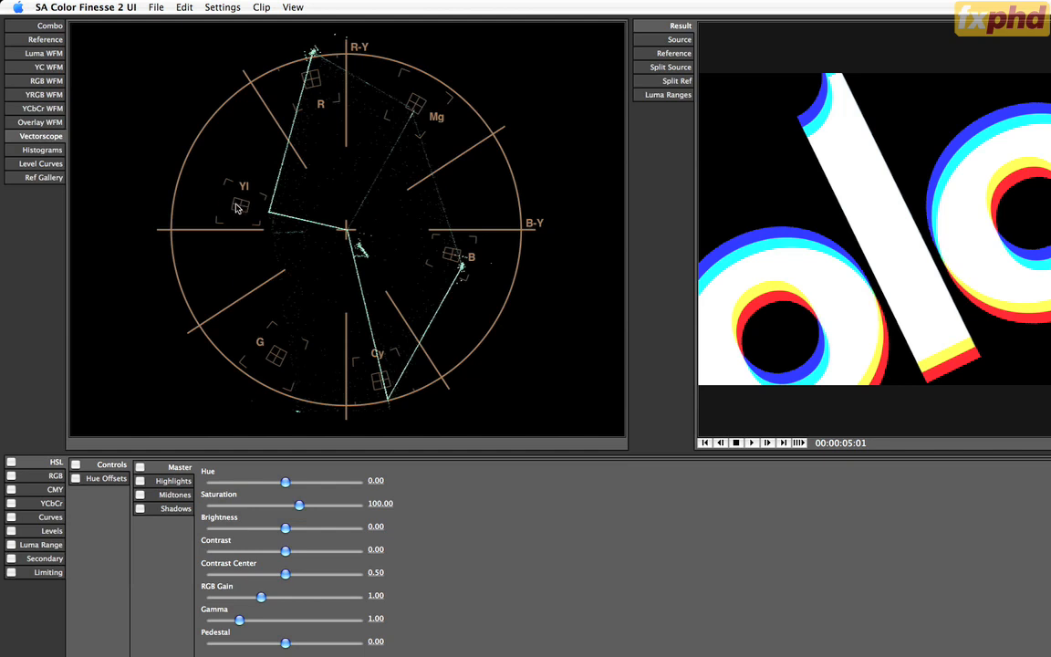
pyautogui.press('space')
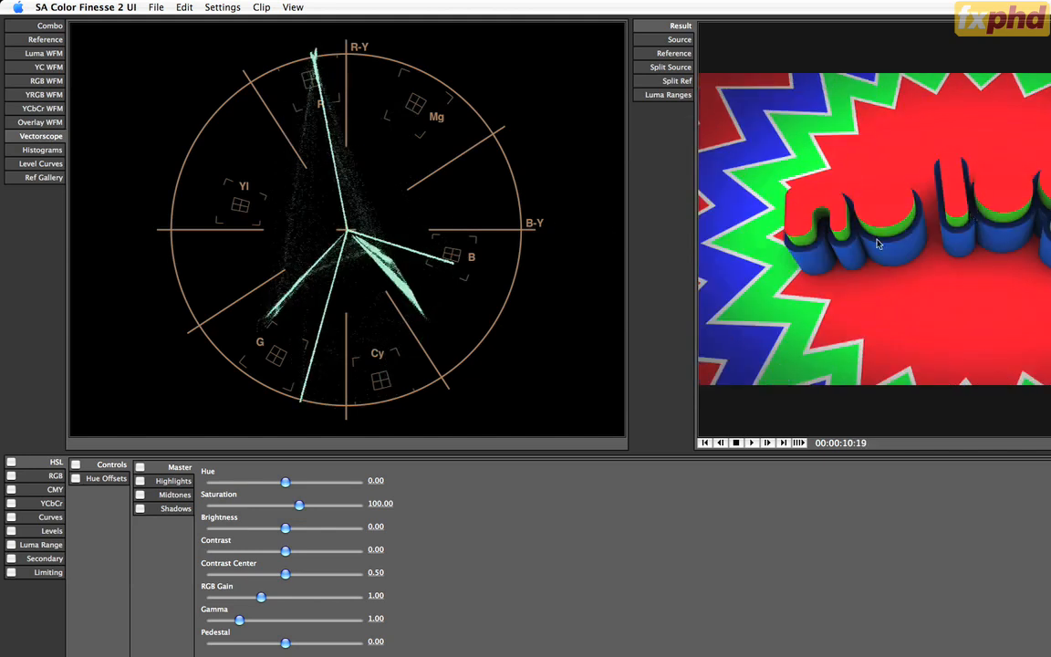
pyautogui.moveTo(910, 245); pyautogui.dragTo(744, 246)
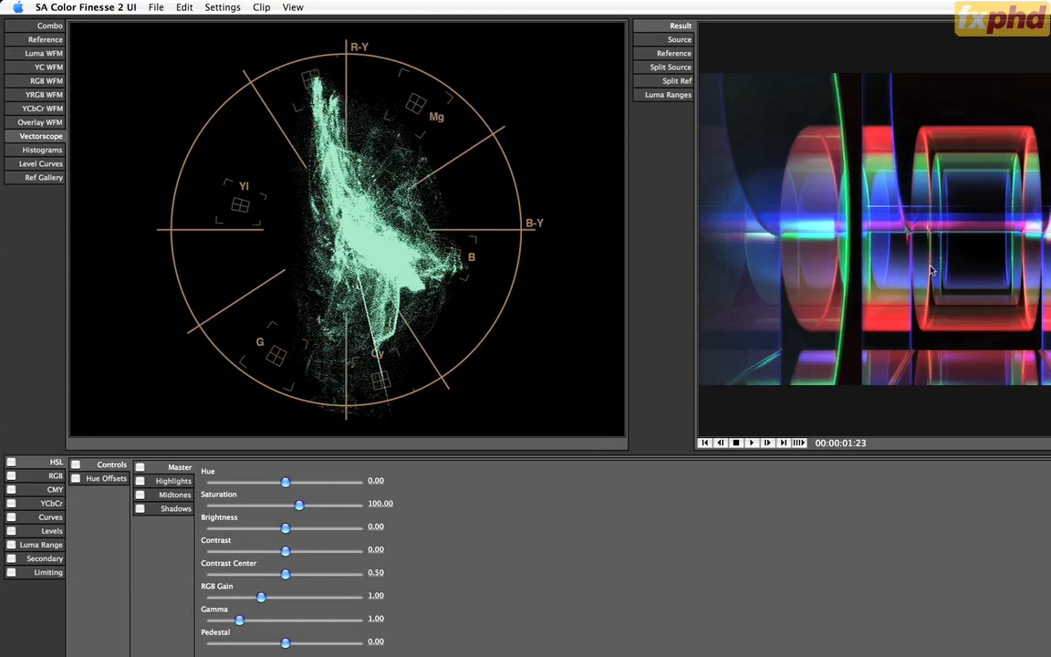
pyautogui.moveTo(861, 278)
pyautogui.mouseDown()
pyautogui.moveTo(838, 277)
pyautogui.moveTo(924, 277)
pyautogui.mouseUp()
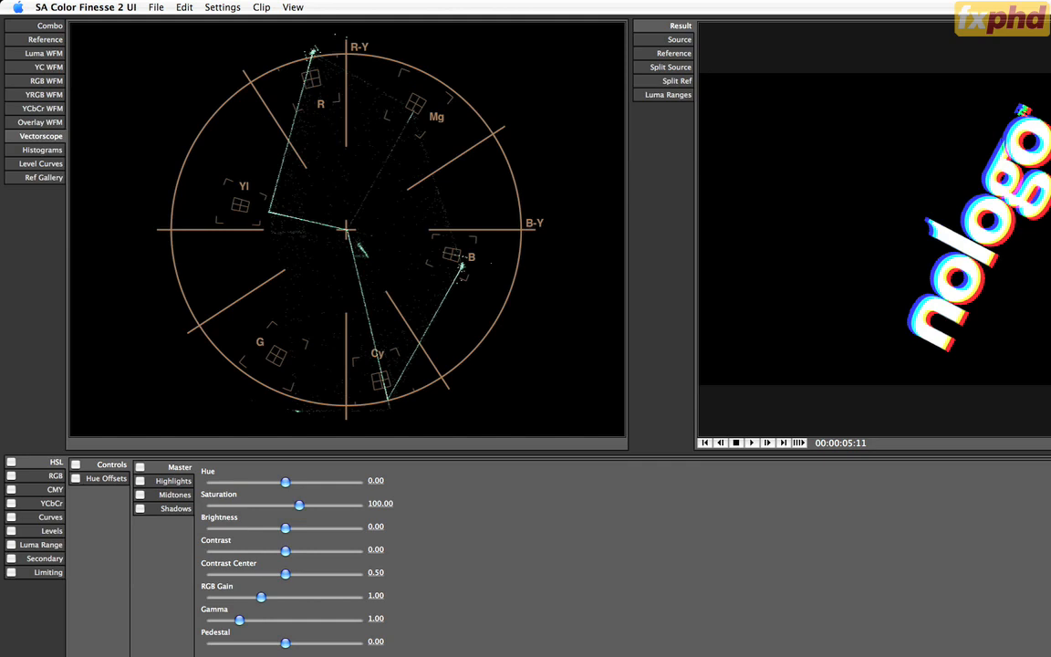
# Set the HSL master Saturation to 90 and Brightness to -10.
pyautogui.click(381, 503)
pyautogui.write('90')
pyautogui.press('Return')
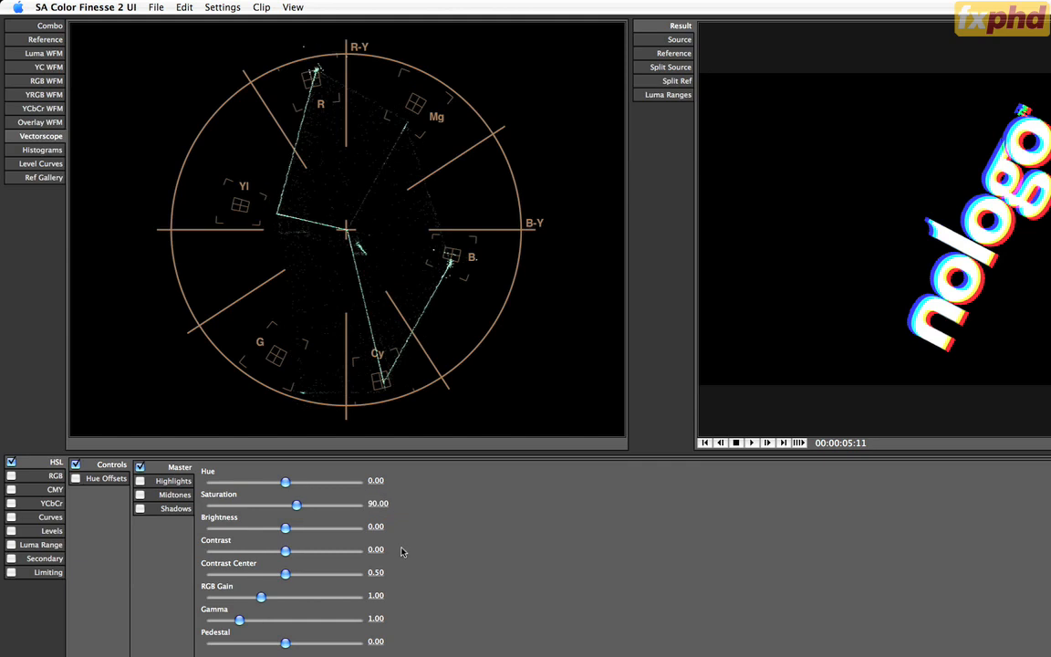
pyautogui.click(378, 528)
pyautogui.write('-10')
pyautogui.press('Return')
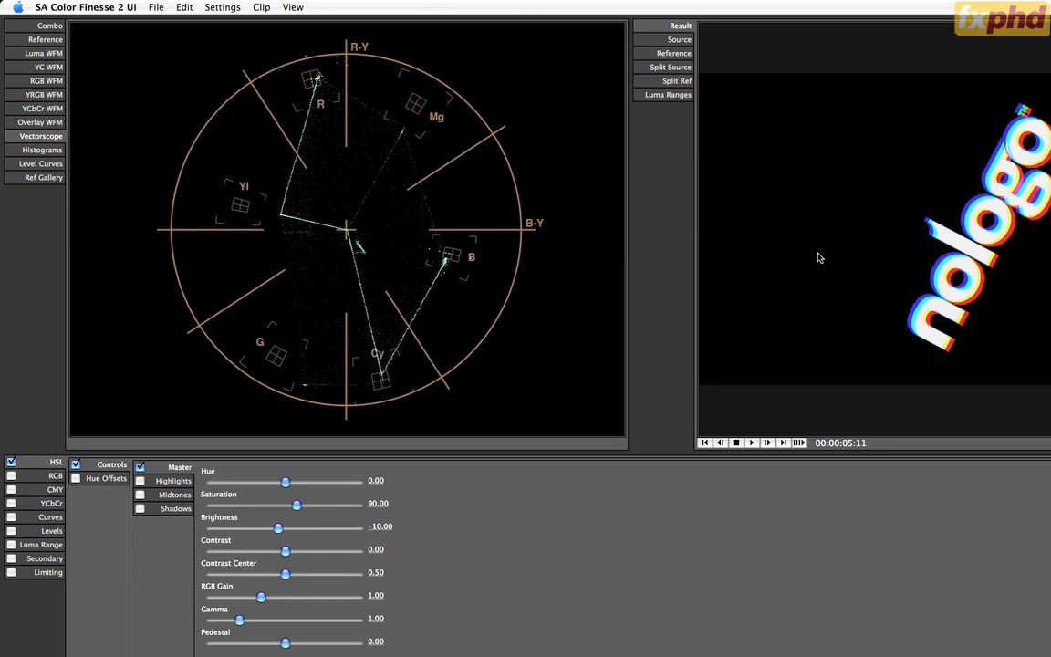
# Check the vectorscope at 00:00:01:20, set master Saturation to 87 and Brightness to -12, and accept the Color Finesse correction.
pyautogui.press('space')
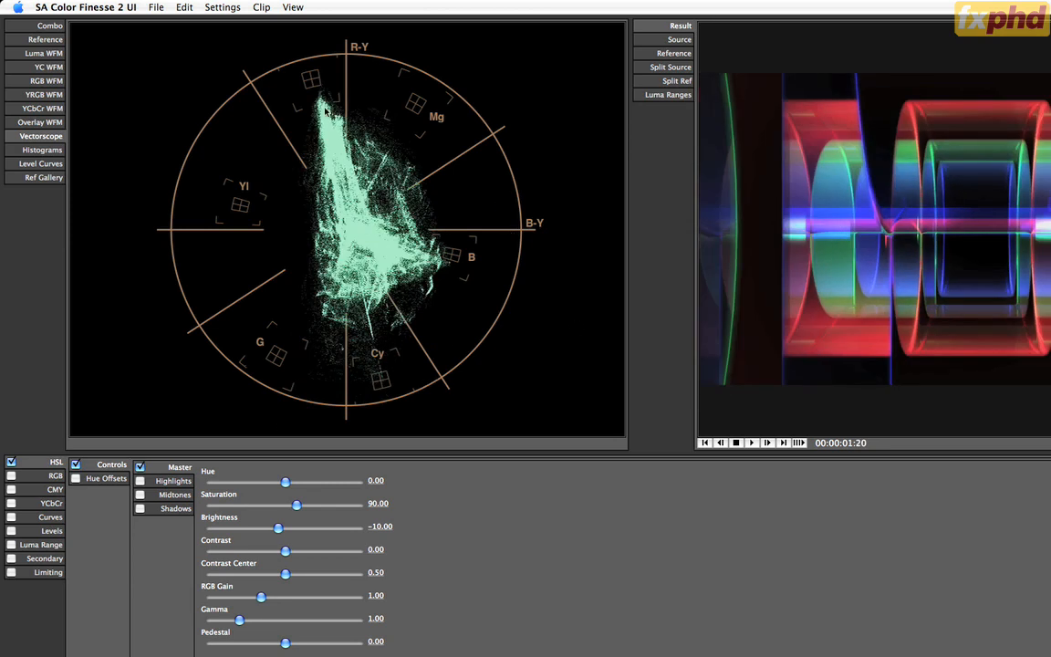
pyautogui.click(380, 505)
pyautogui.write('87')
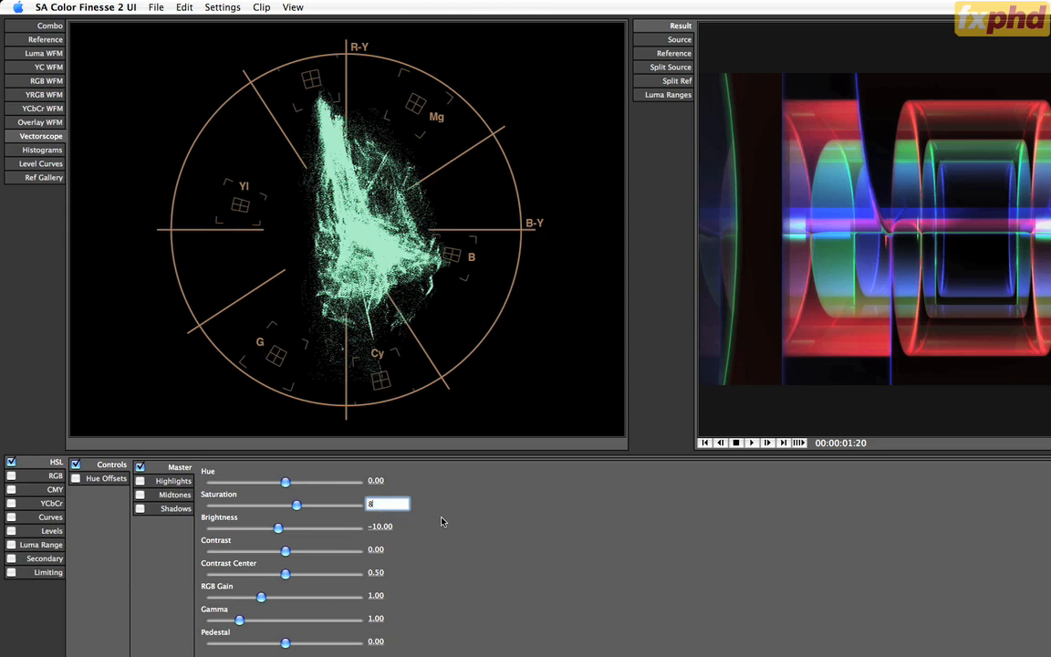
pyautogui.press('Return')
pyautogui.click(380, 526)
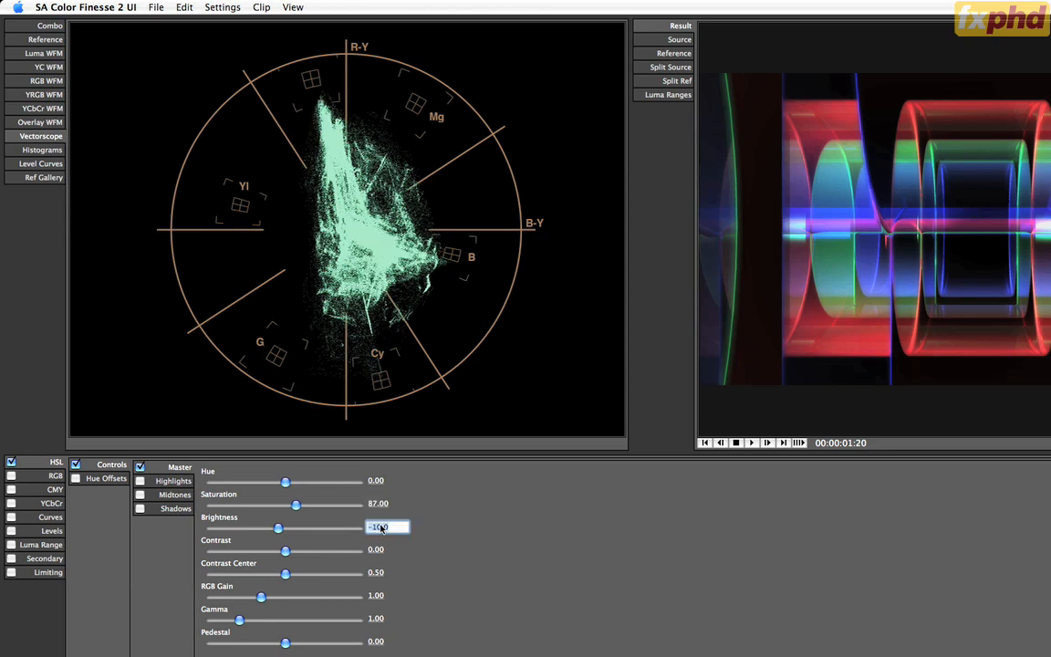
pyautogui.write('-12')
pyautogui.press('Return')
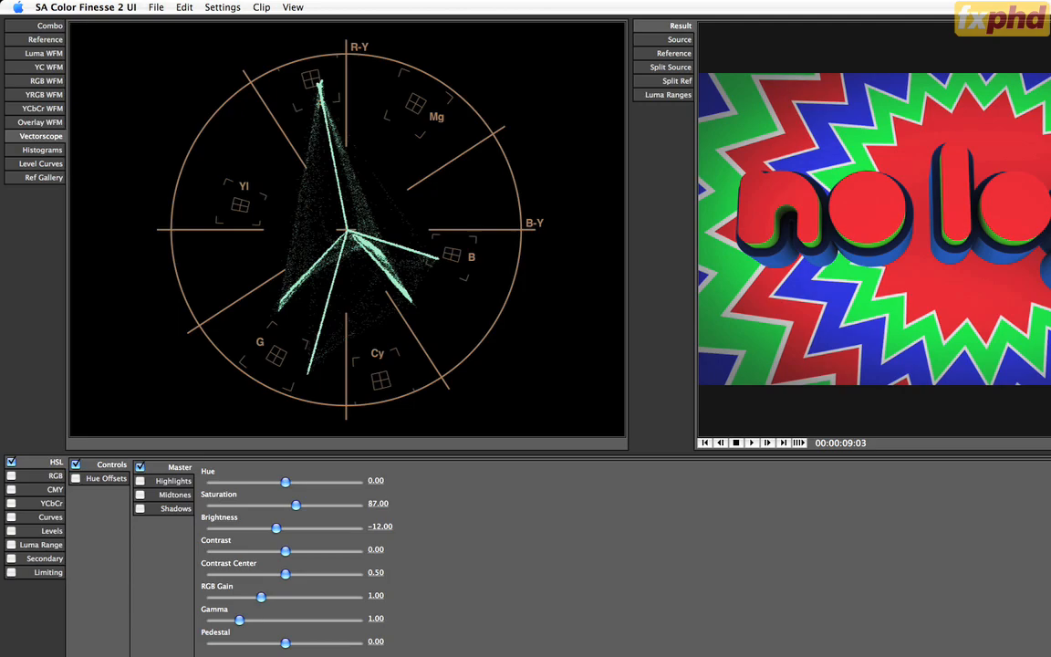
pyautogui.press('Return')
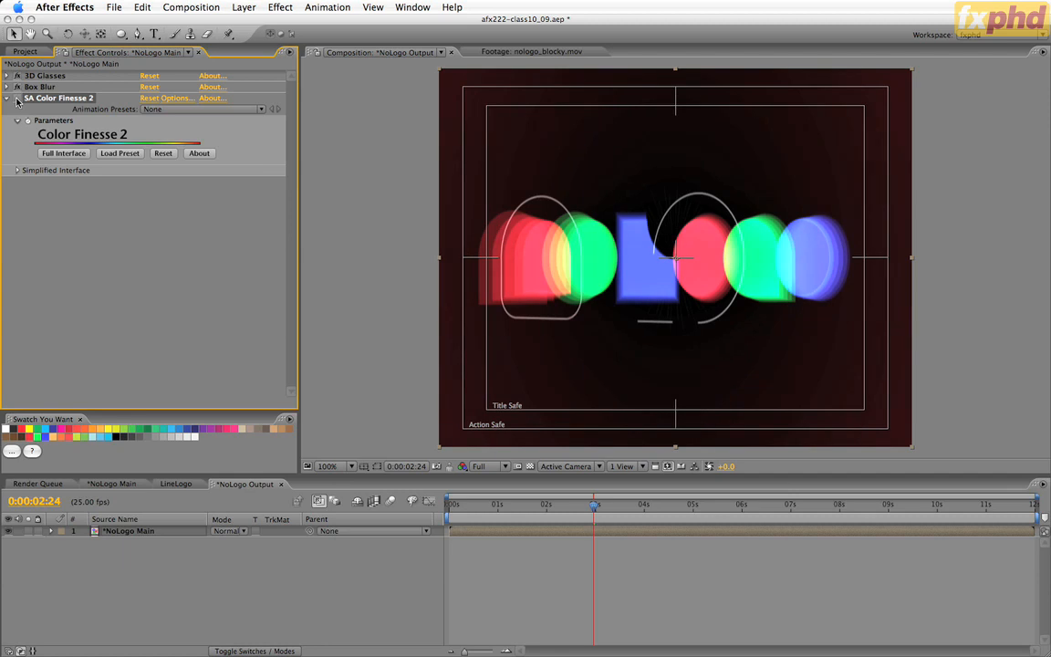
# Inspect the corrected composition at several frames up to 0:00:07:16 and toggle Color Finesse to compare.
pyautogui.click(654, 505)
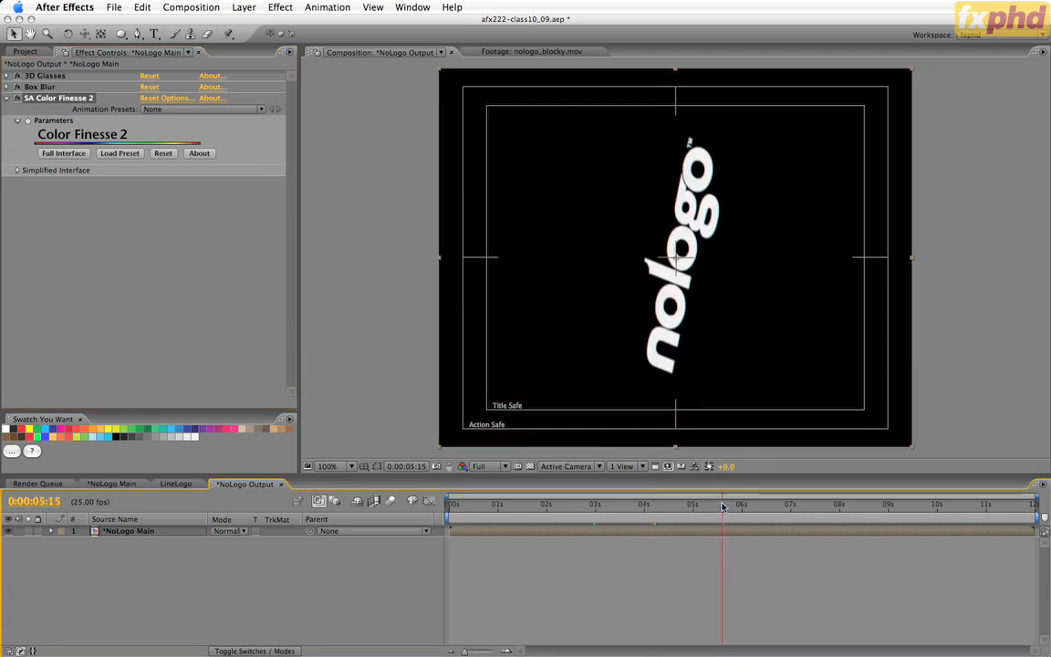
pyautogui.click(823, 504)
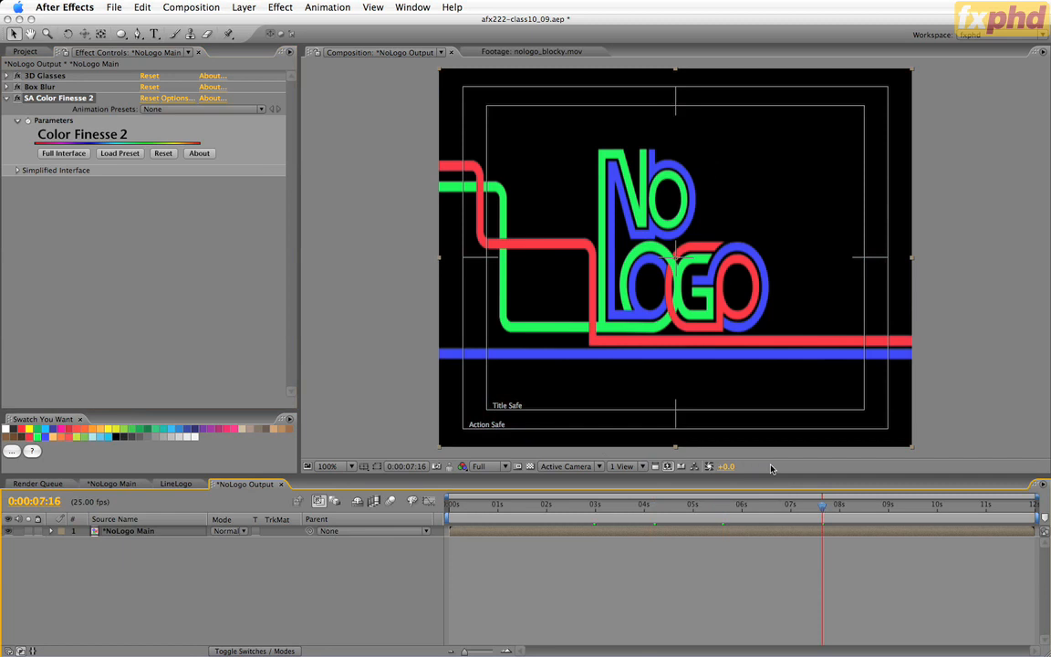
pyautogui.click(18, 99)
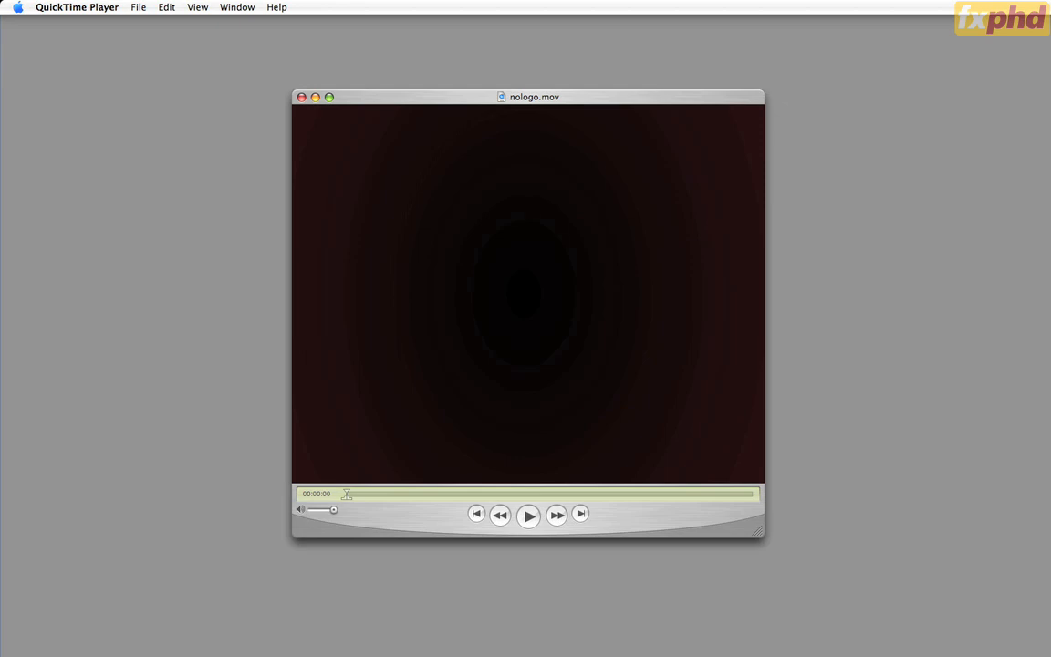
# Play the rendered nologo.mov in QuickTime Player and replay it from the start.
pyautogui.press('space')
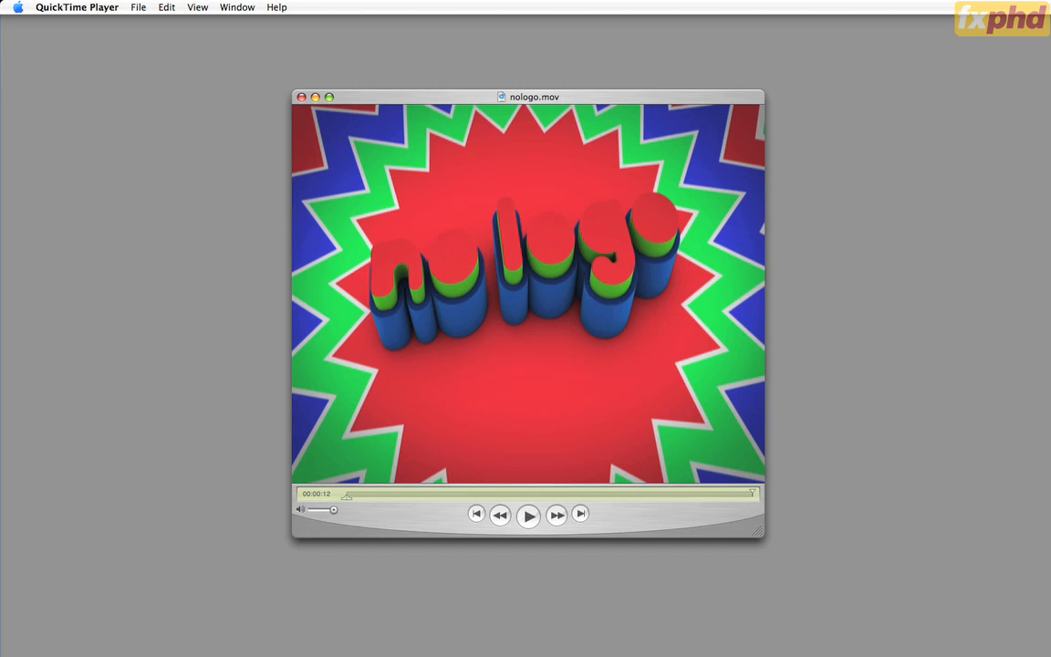
pyautogui.press('space')
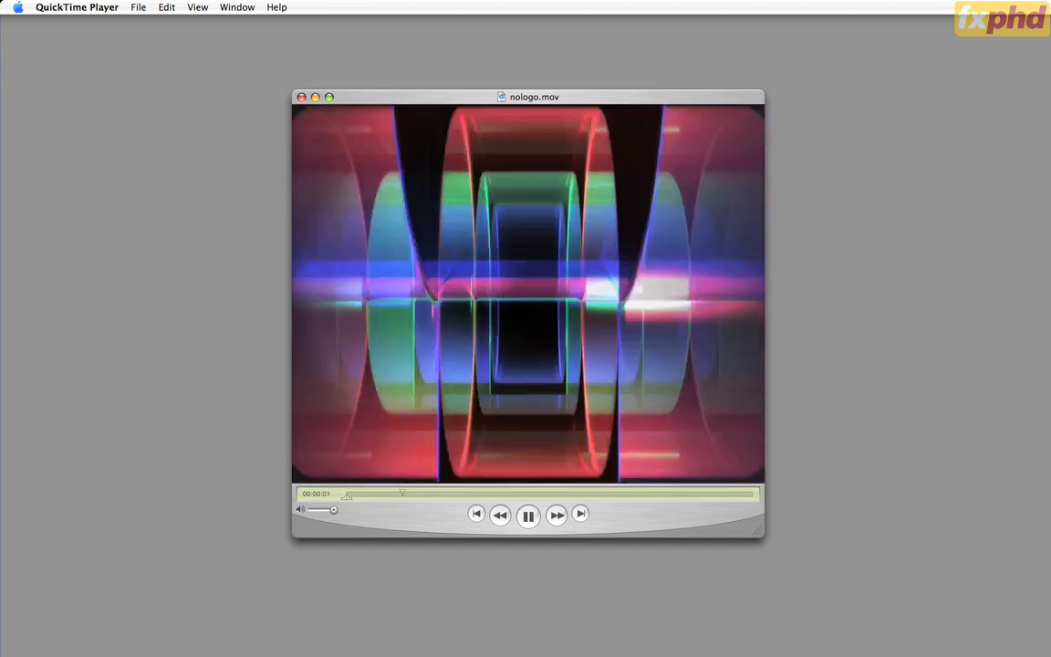